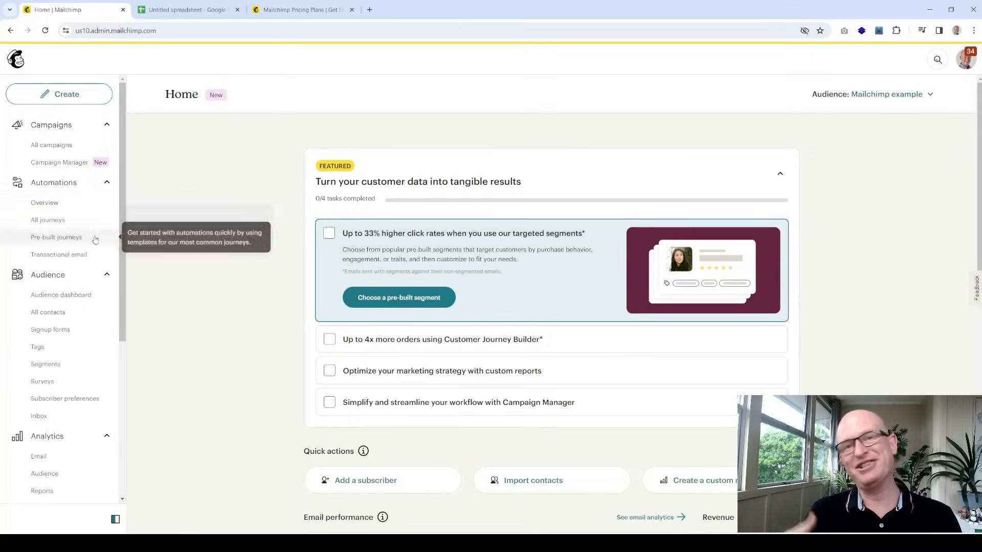
Open the Audience dashboard for Mailchimp Example and expand its current-audience dropdown
scroll(106, 226, down, 1)
scroll(106, 226, down, 5)
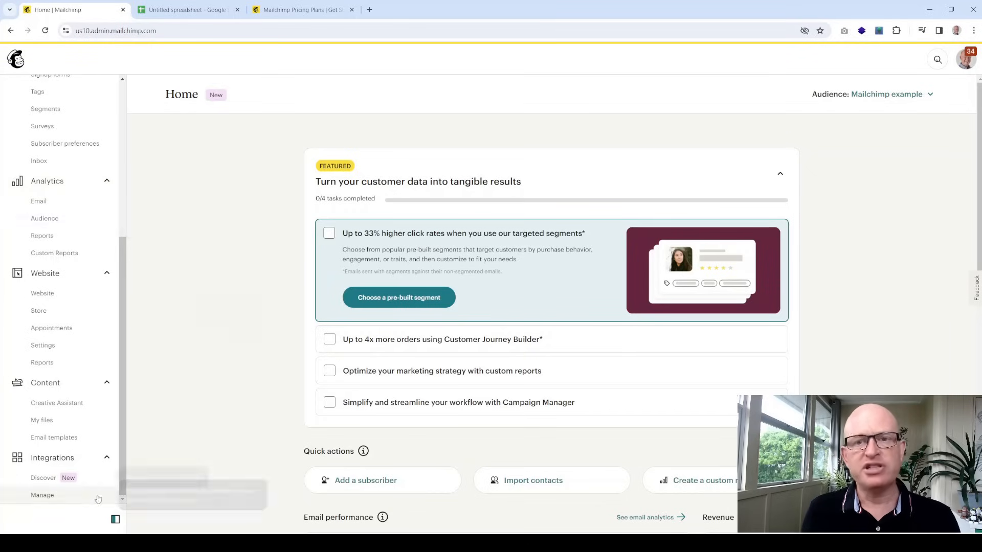
click(65, 420)
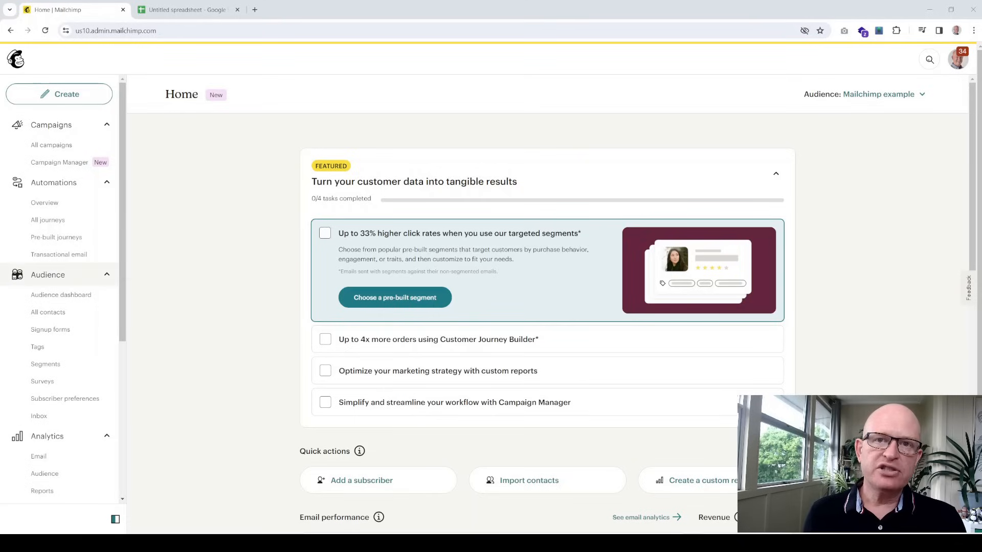
click(65, 297)
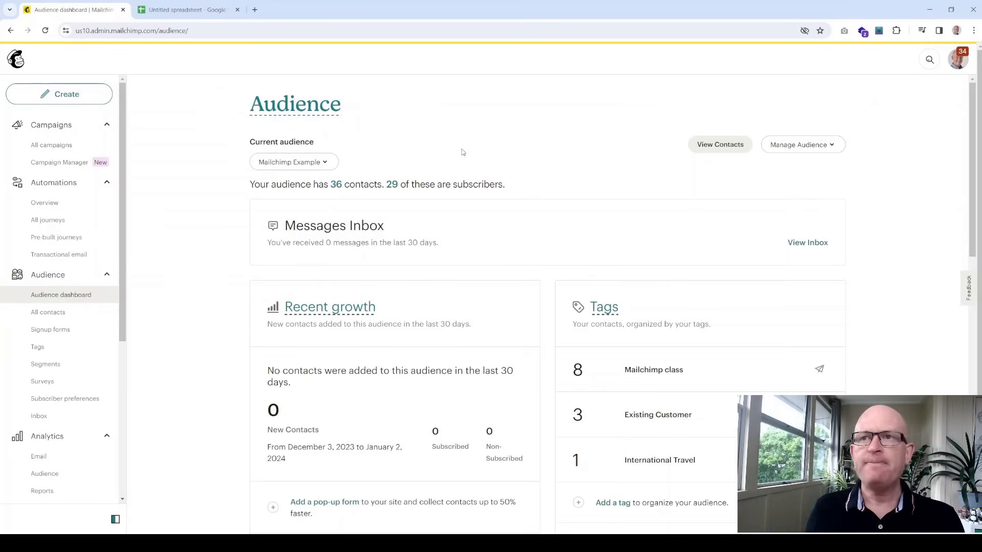
click(323, 162)
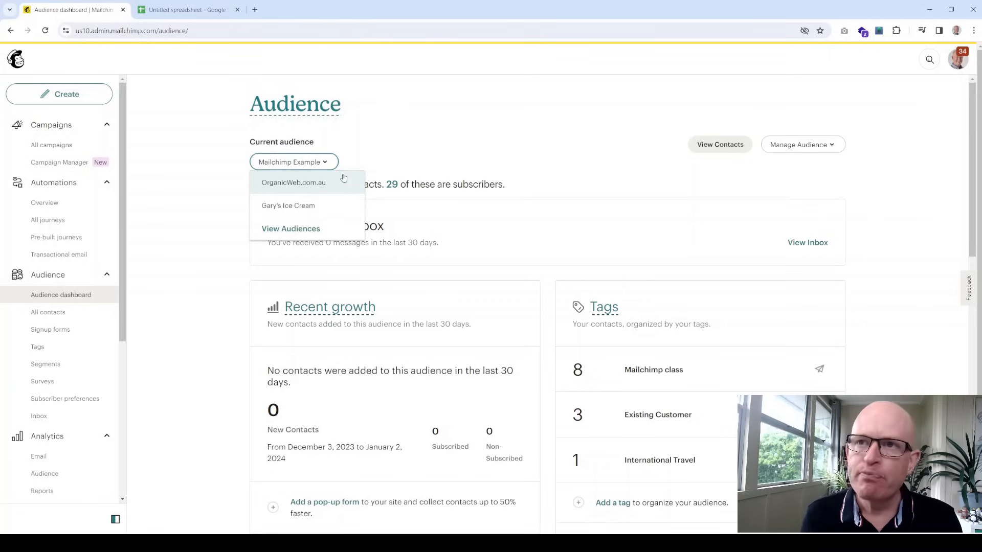
View all audiences, ticking and unticking Gary's Ice Cream without changes
click(314, 228)
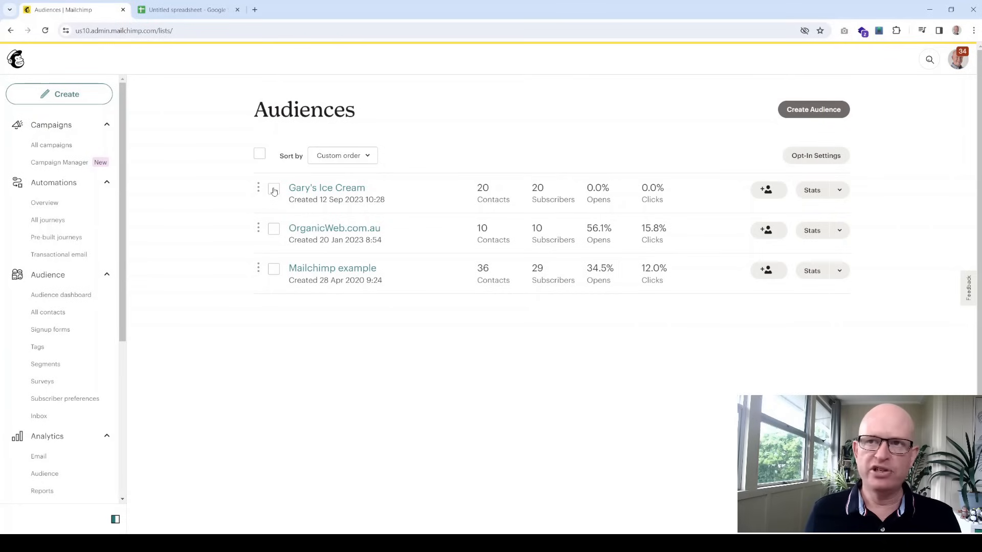
click(274, 190)
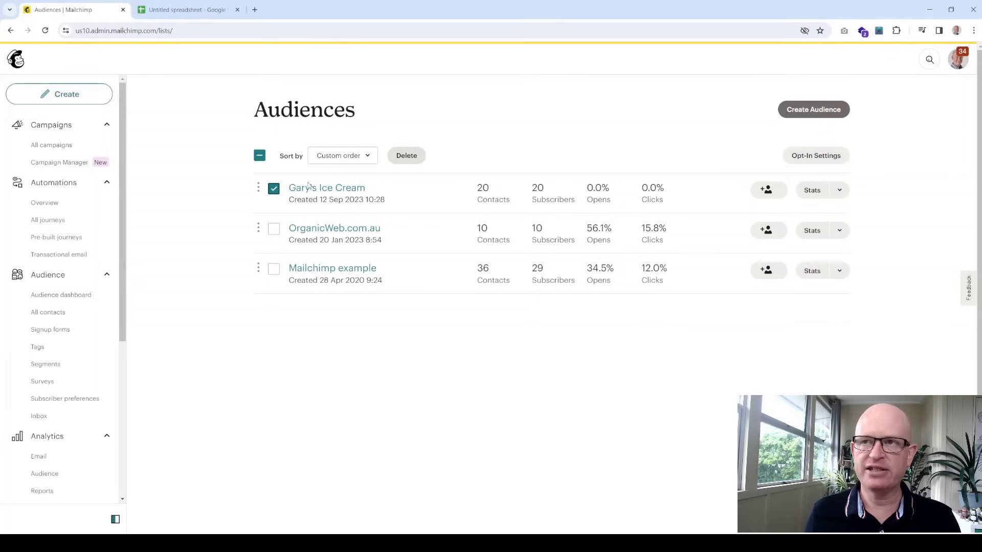
click(274, 188)
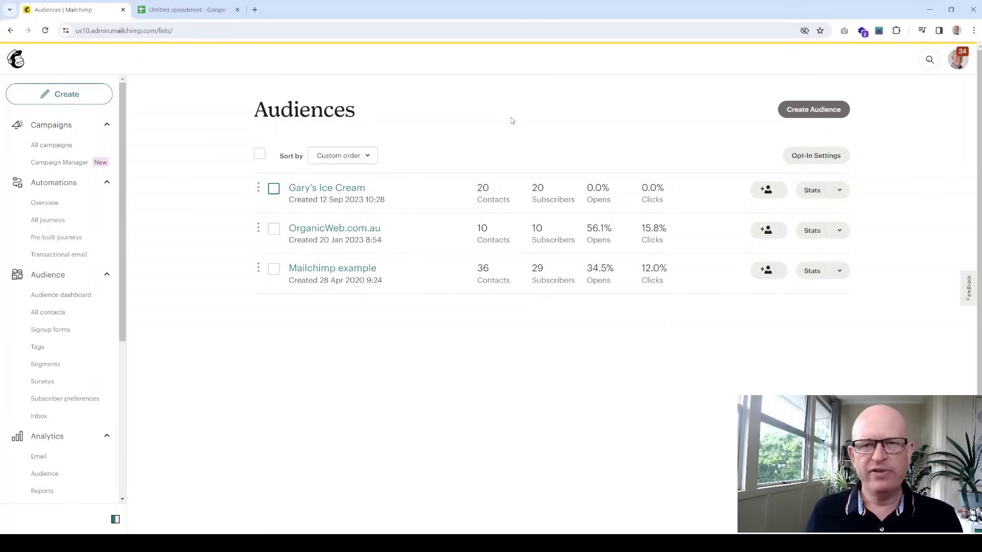
Start a new audience past the tags banner, ready to enter its name
click(820, 111)
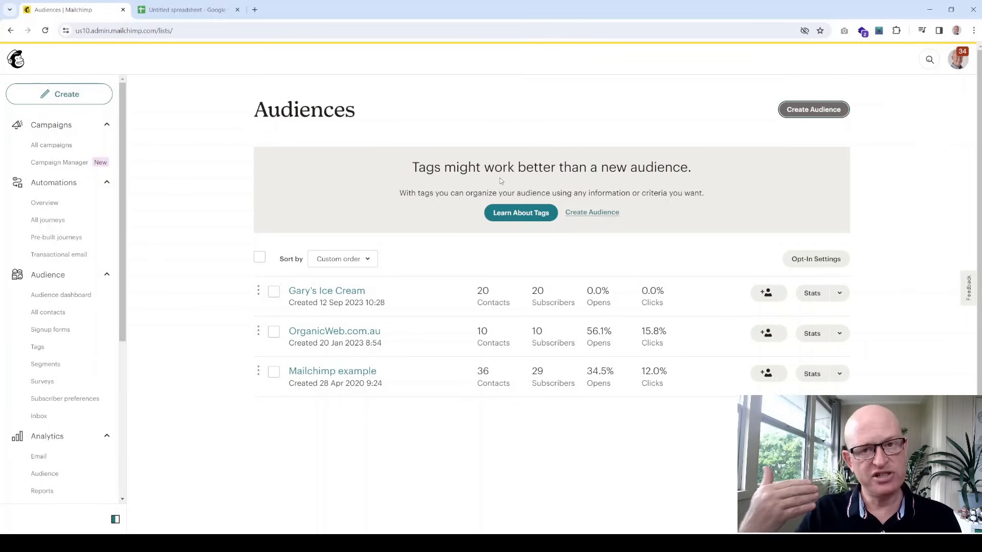
click(593, 212)
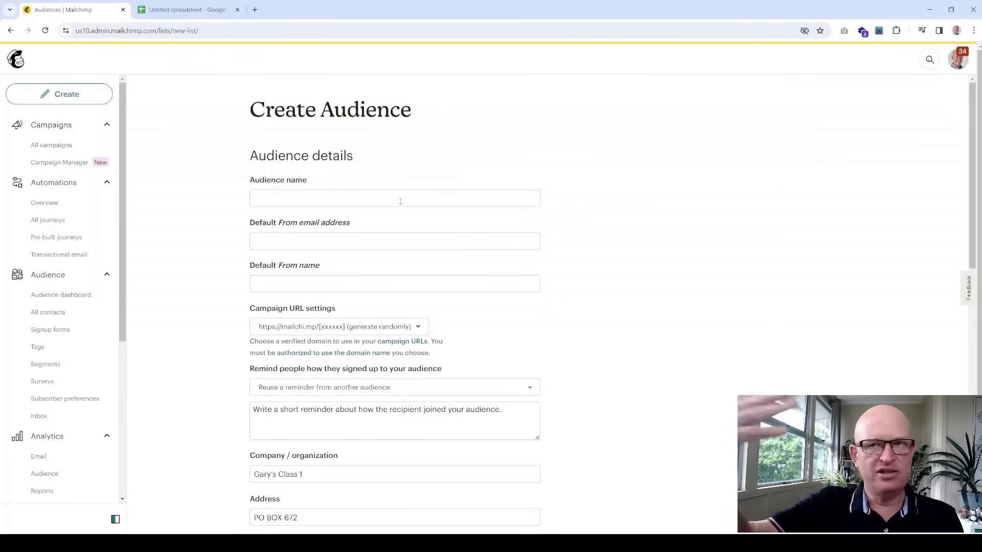
click(401, 200)
Name the audience 'Gary's Great Ice Cream' and enter the default sender e-mail and name
text(Gary's)
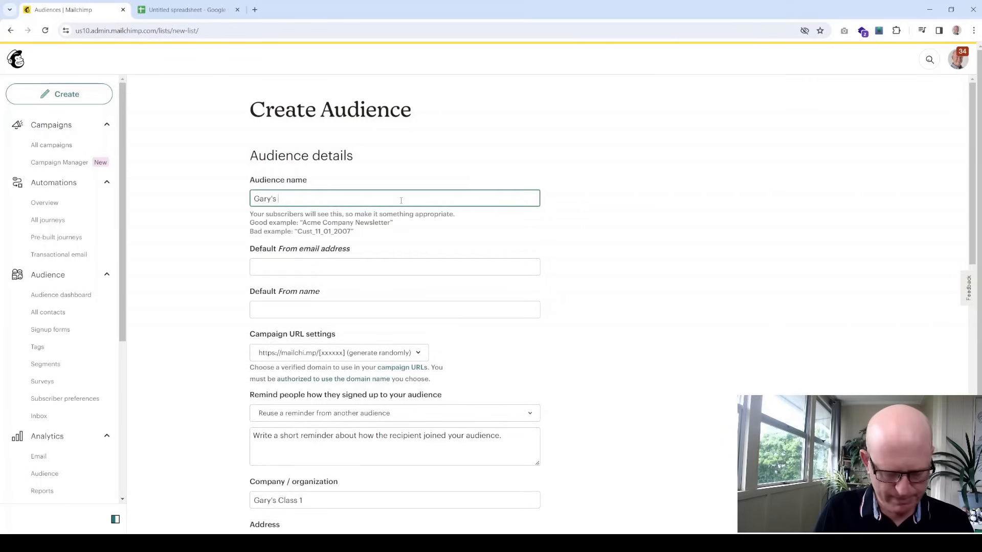
text( Great Ic)
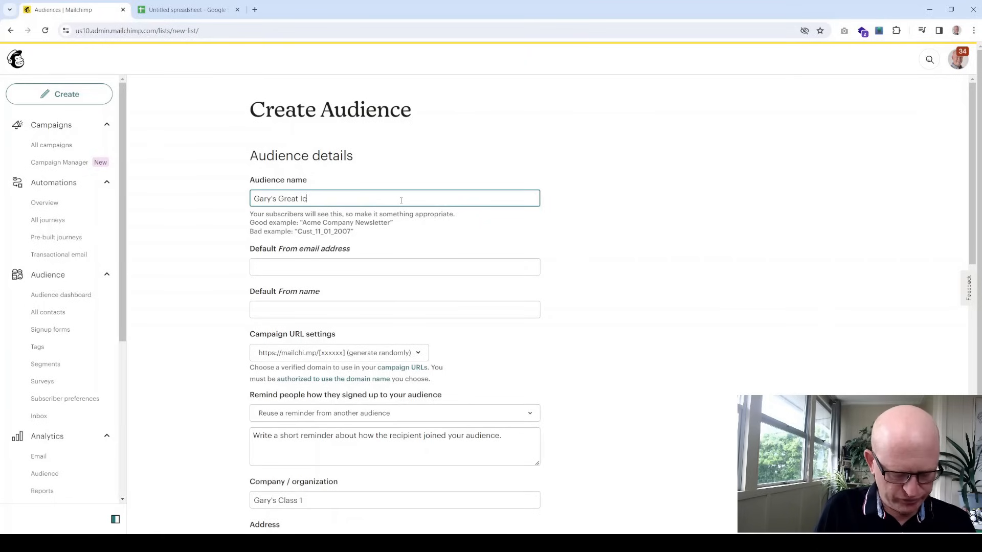
text(e Cream)
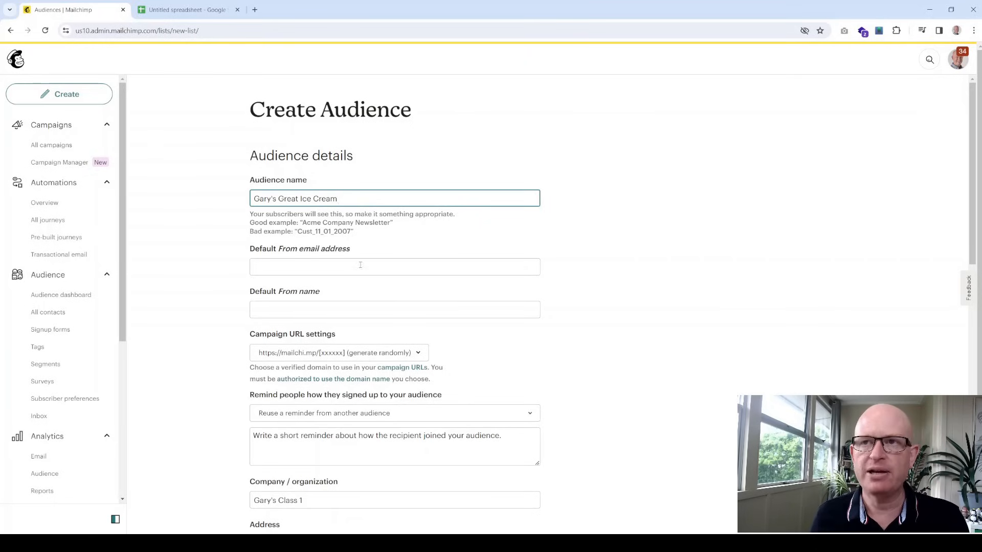
click(360, 265)
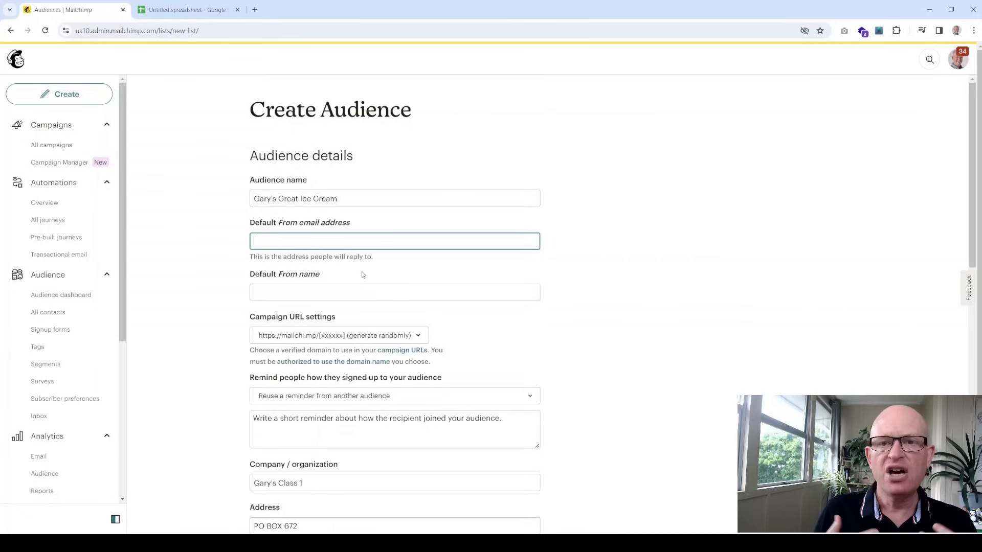
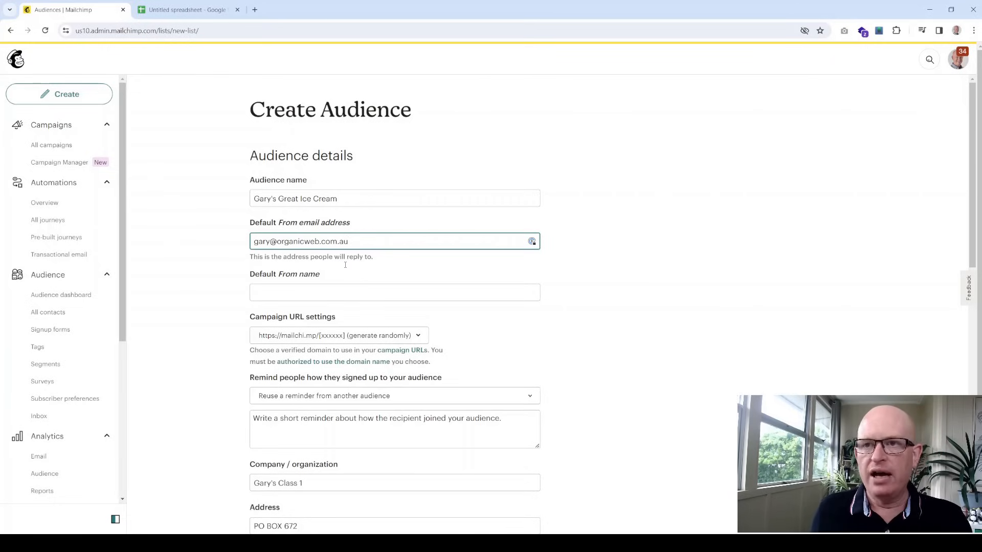
click(348, 291)
text(Gar)
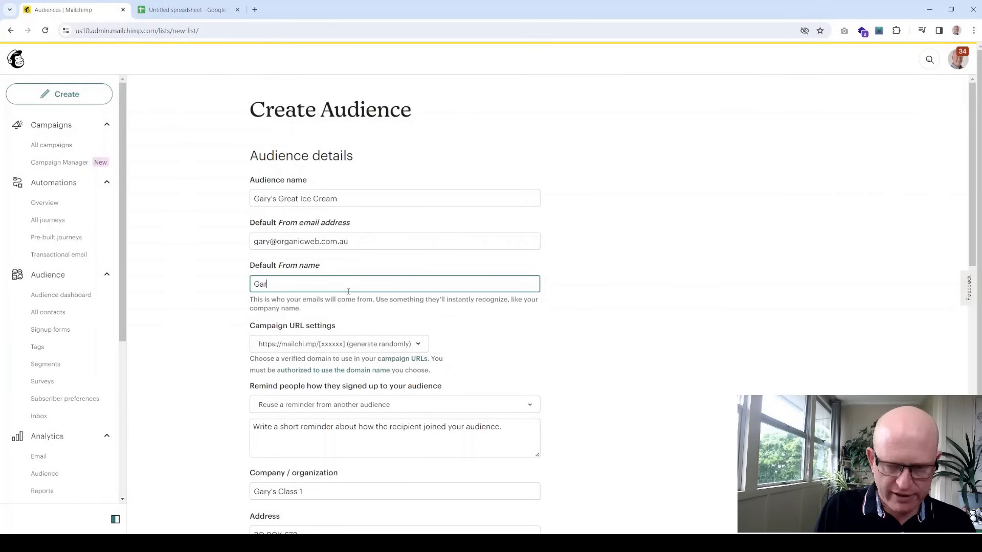
text(y the Ice)
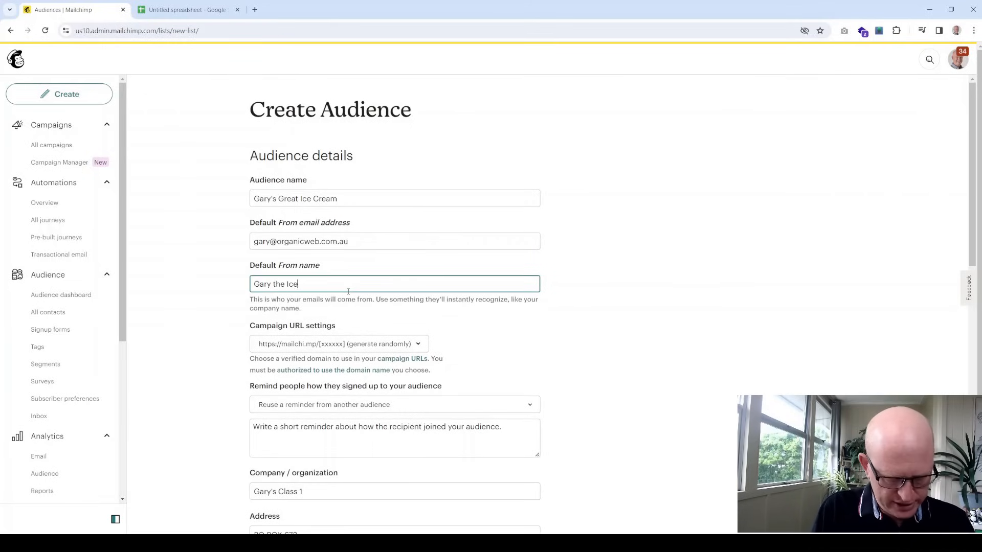
text( Cream Dude)
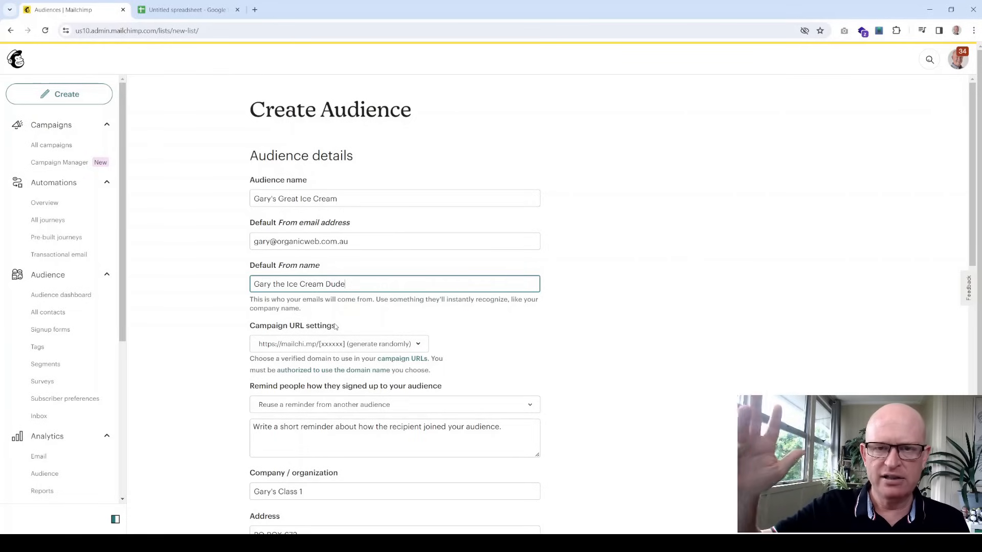
Leave the campaign URL unchanged and add the reminder 'Thanks for joining from organicweb.com.au'
click(360, 344)
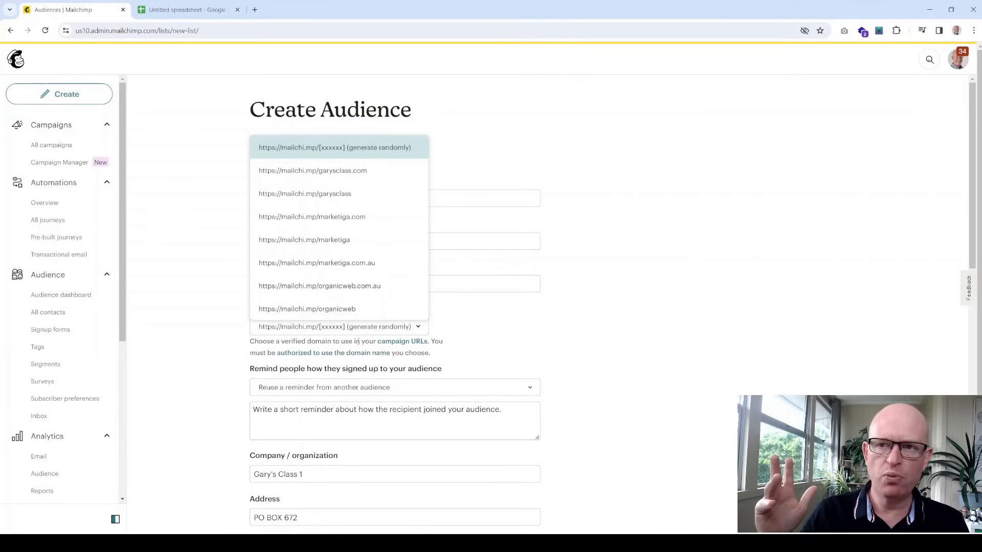
click(489, 323)
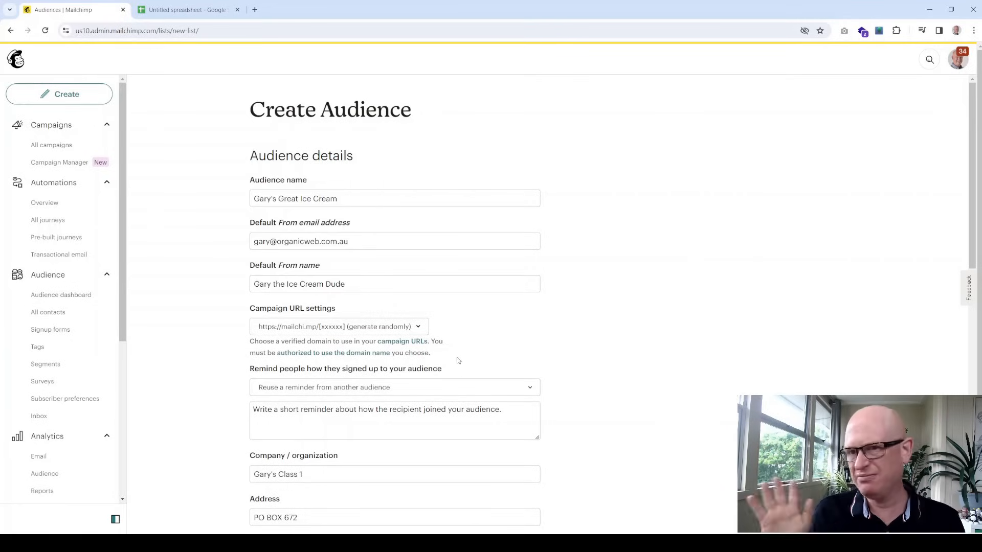
scroll(450, 361, down, 1)
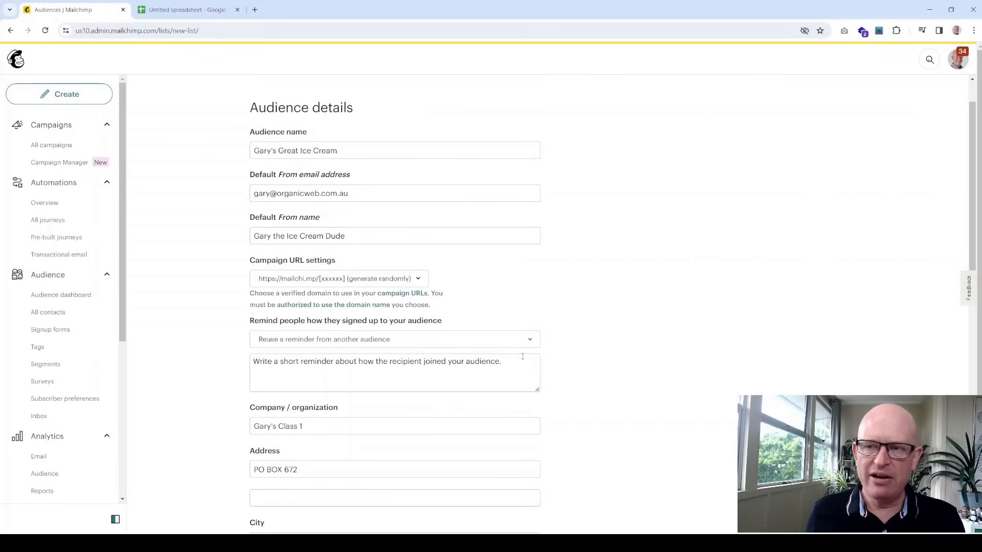
click(512, 368)
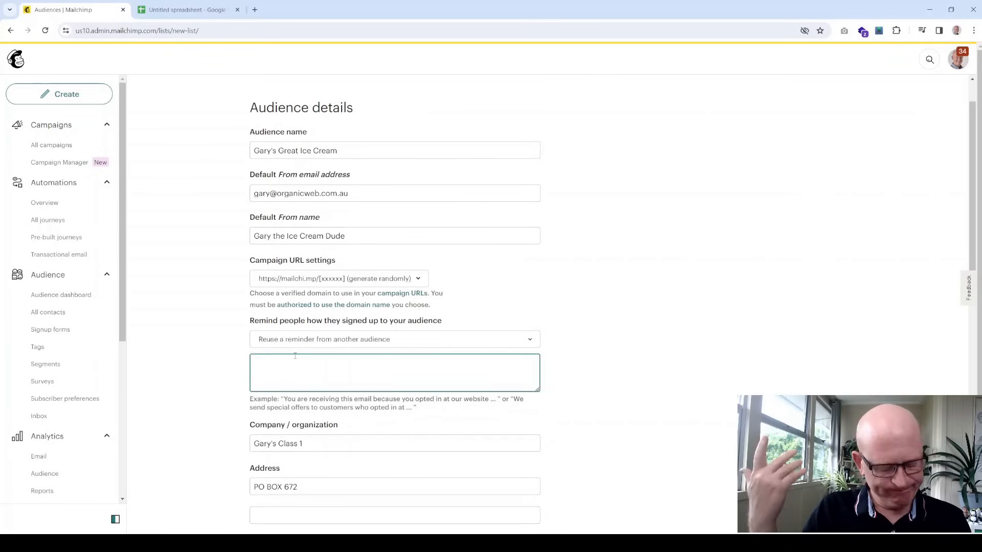
text(Thanks for )
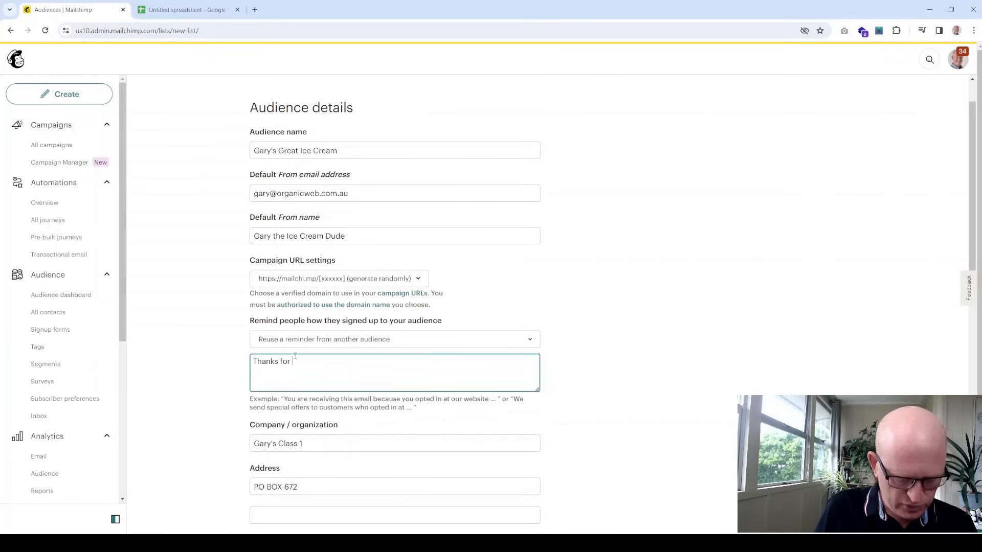
text(joining)
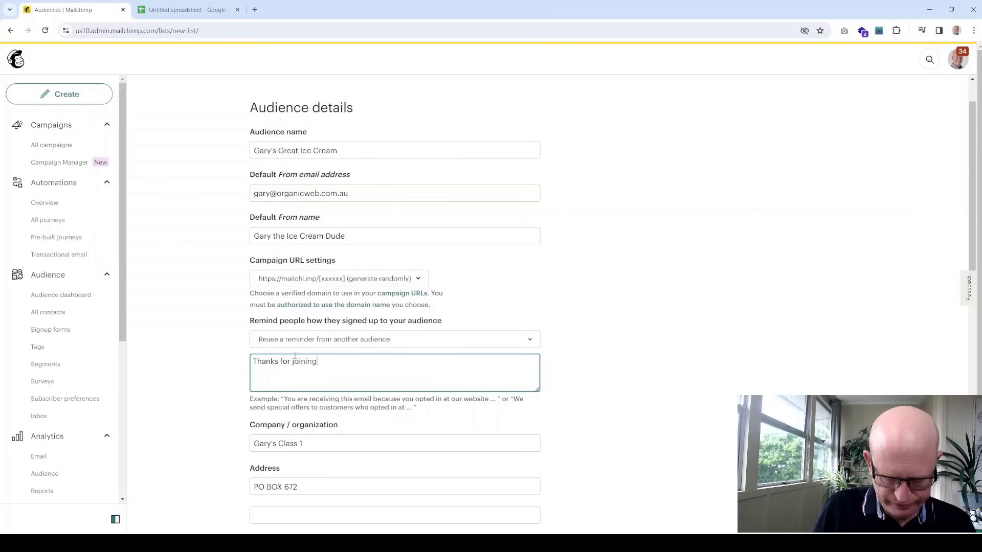
text( from or)
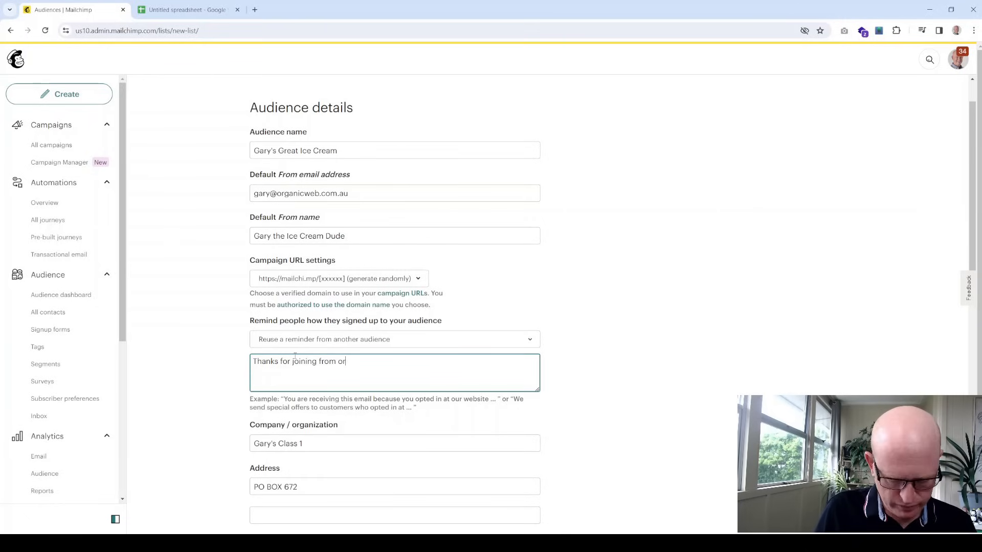
text(ganicweb.com.au)
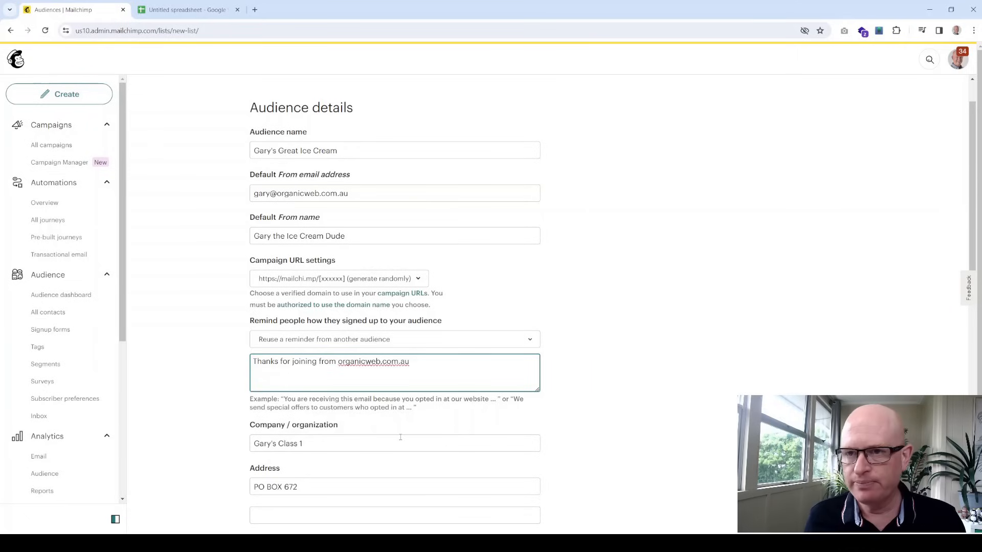
Save the Gary's Great Ice Cream audience with the GDPR fields option left off
scroll(401, 437, down, 2)
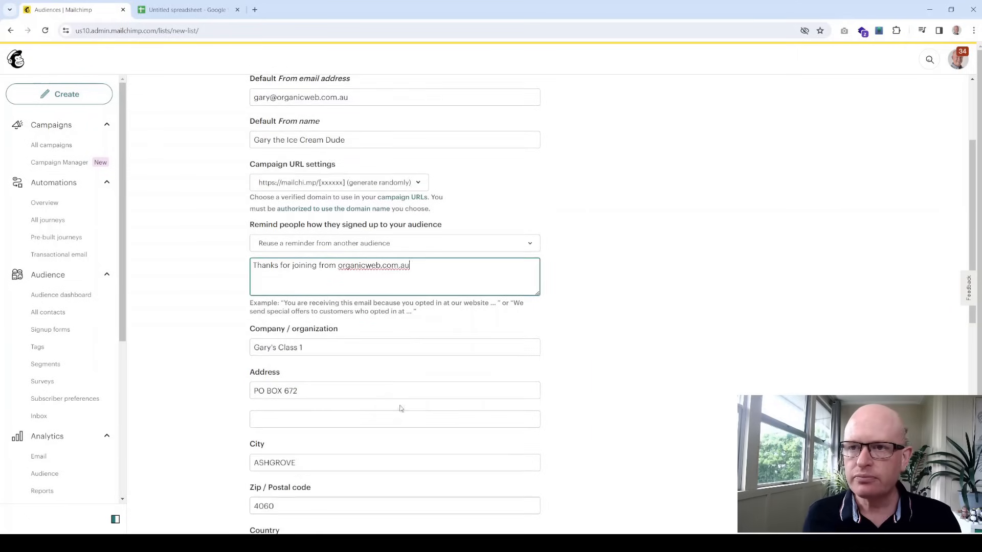
scroll(360, 345, down, 1)
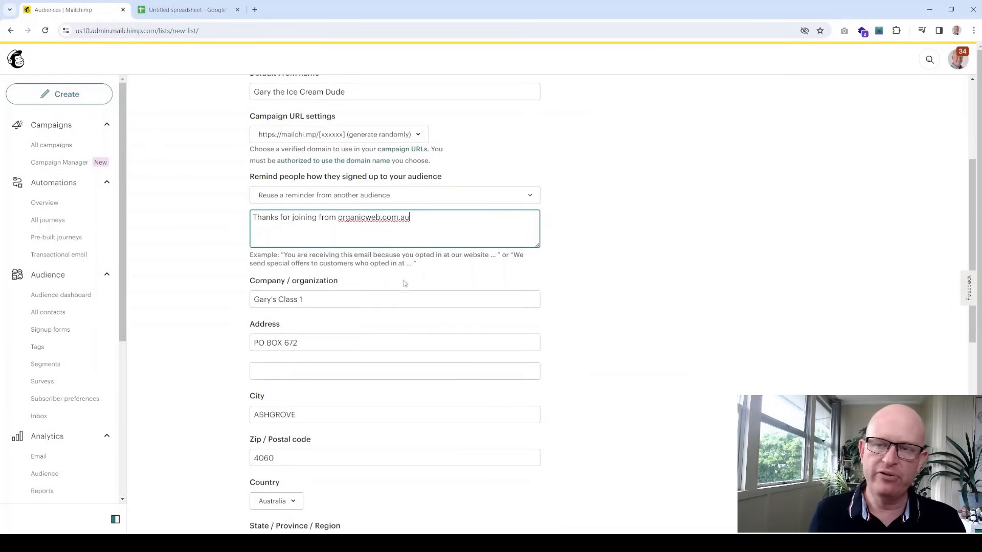
scroll(399, 288, down, 3)
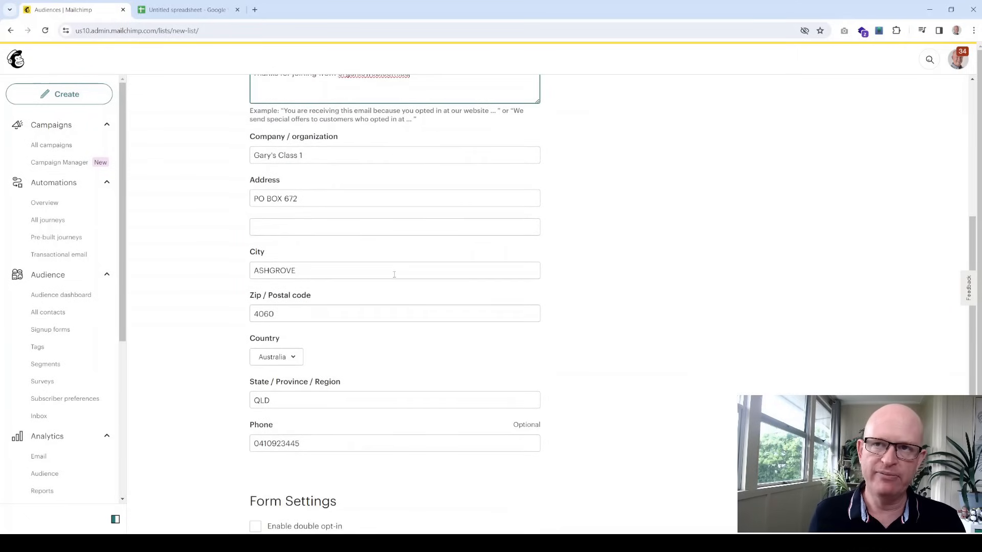
scroll(357, 197, down, 6)
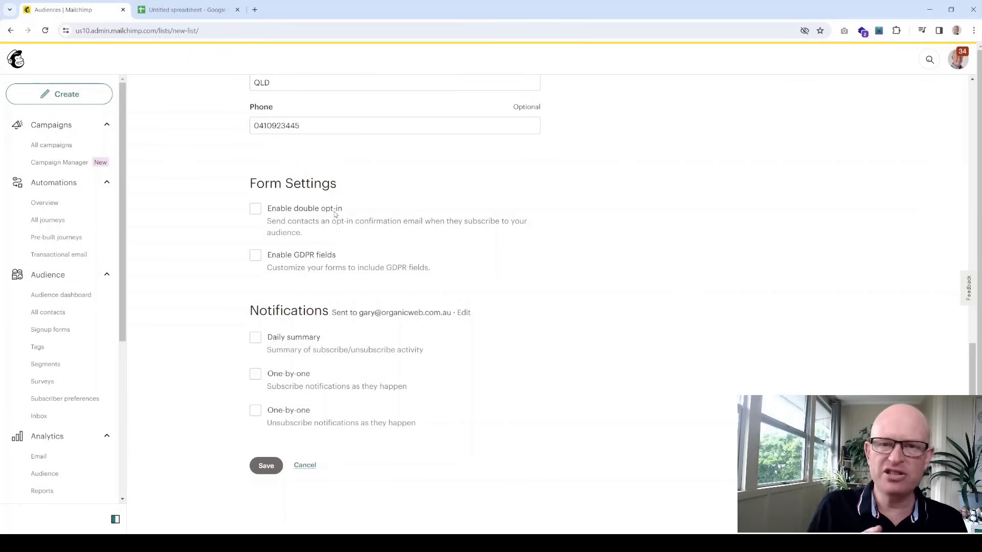
click(254, 256)
click(255, 256)
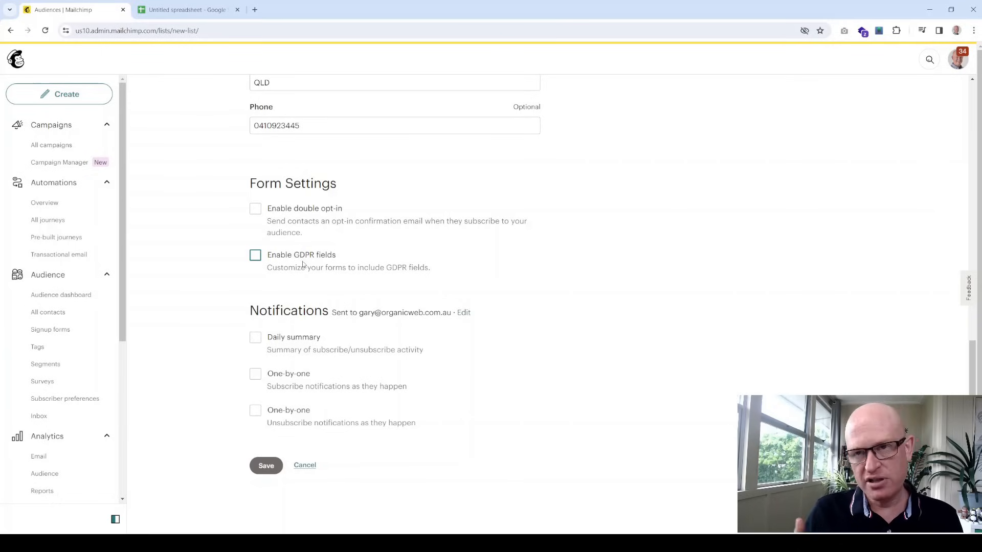
scroll(479, 298, down, 2)
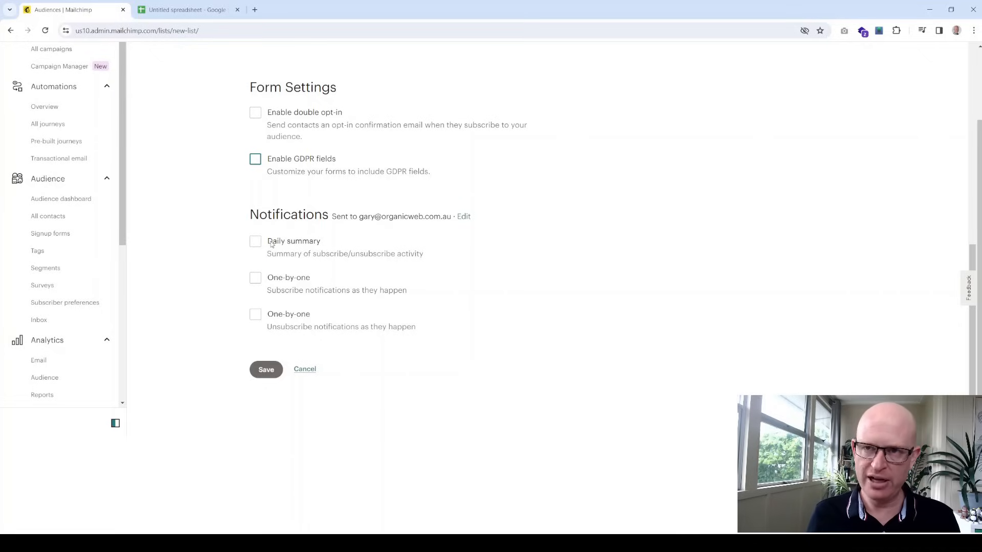
click(265, 370)
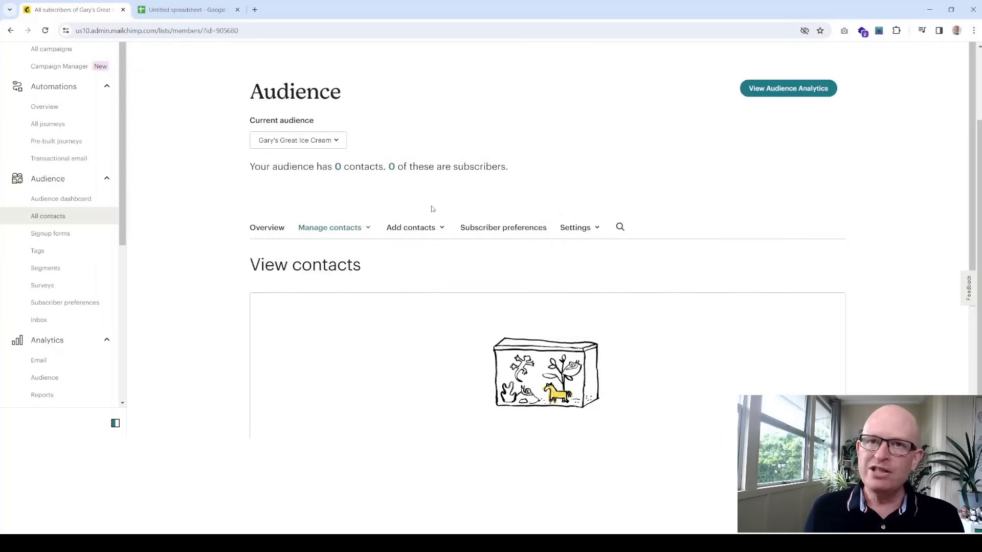
Show the Add contacts options on the empty audience page
scroll(484, 265, down, 3)
scroll(484, 258, up, 2)
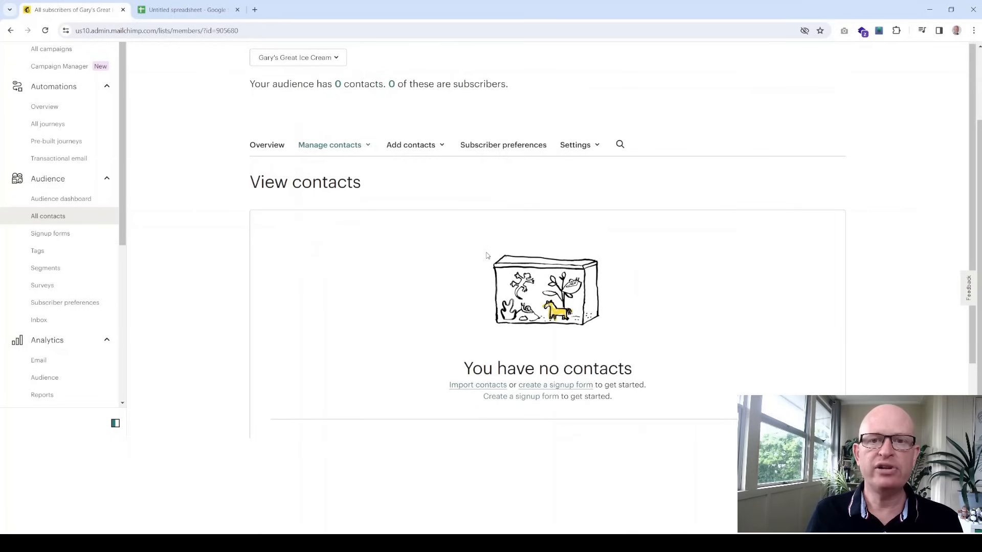
scroll(487, 256, up, 1)
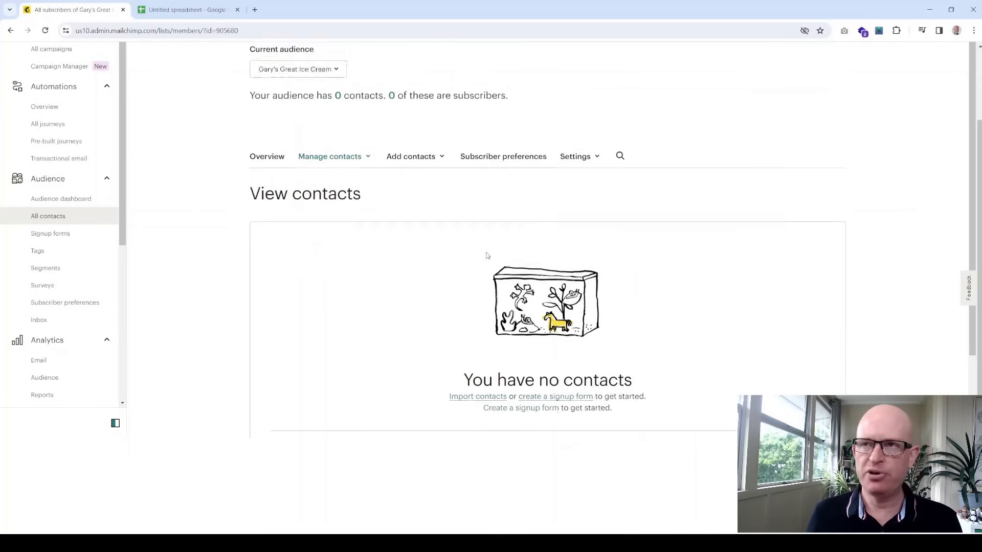
scroll(483, 247, down, 1)
scroll(466, 249, up, 1)
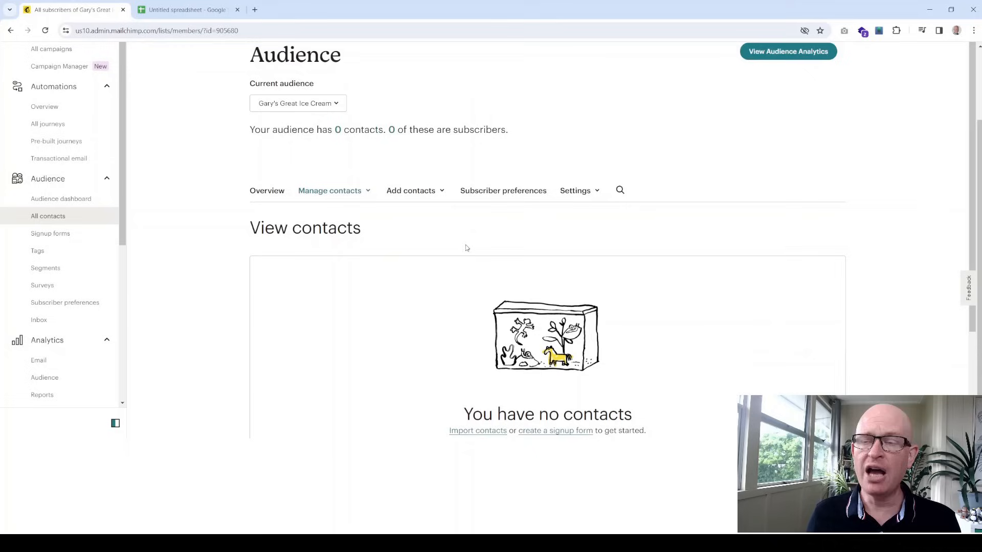
click(442, 199)
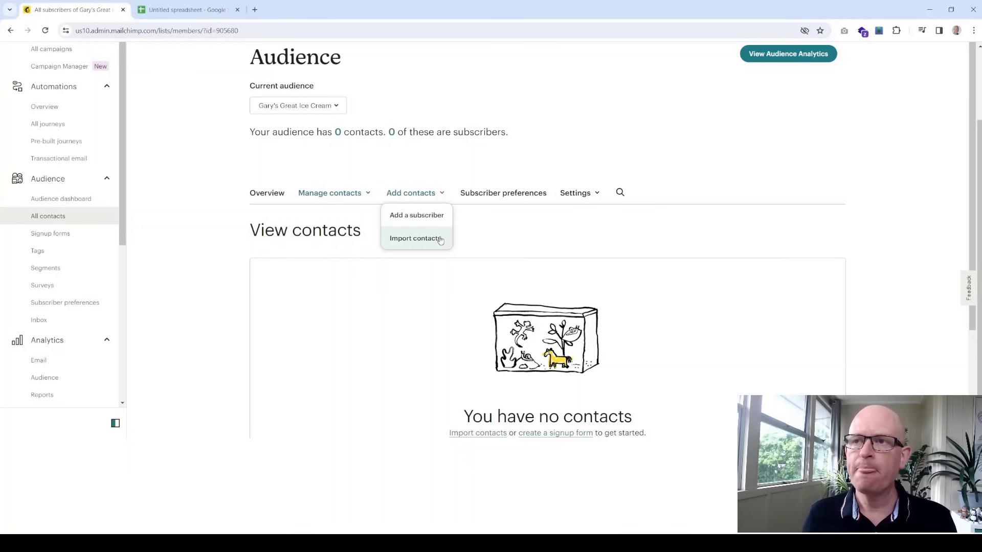
Look further down the audience page, then switch to the Untitled spreadsheet
scroll(69, 291, down, 2)
scroll(68, 297, down, 5)
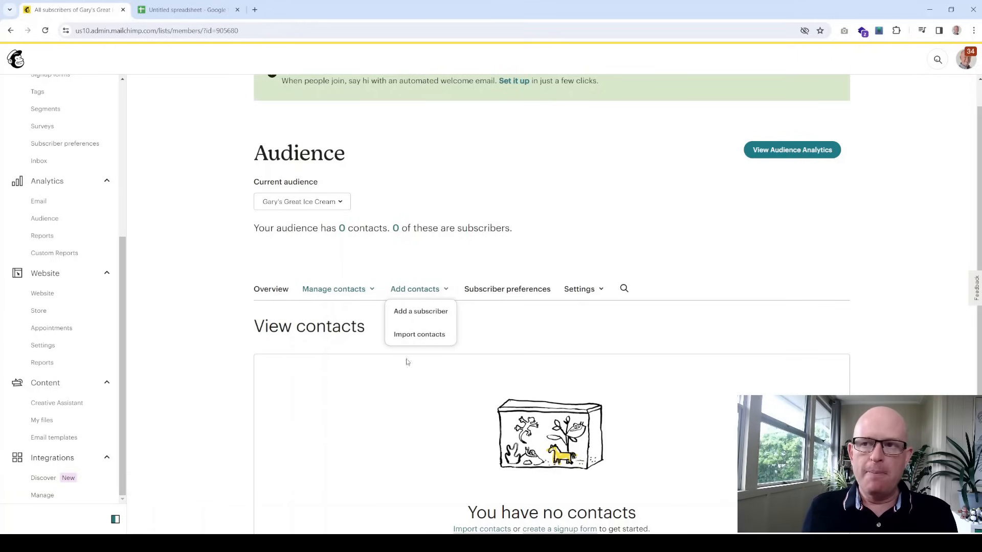
scroll(538, 325, down, 2)
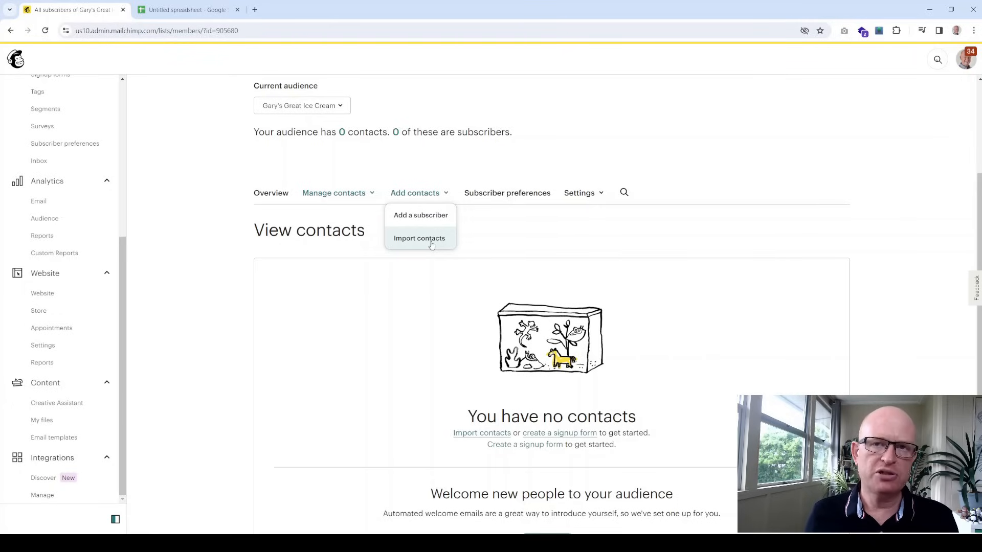
click(184, 12)
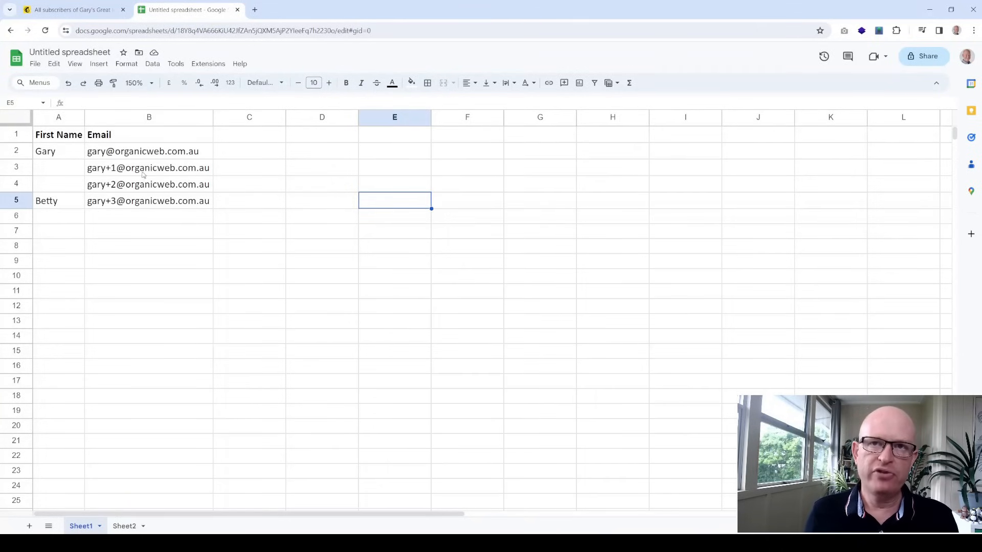
Copy the First Name and Email table A1:B5 from Sheet1 and return to Mailchimp
click(125, 525)
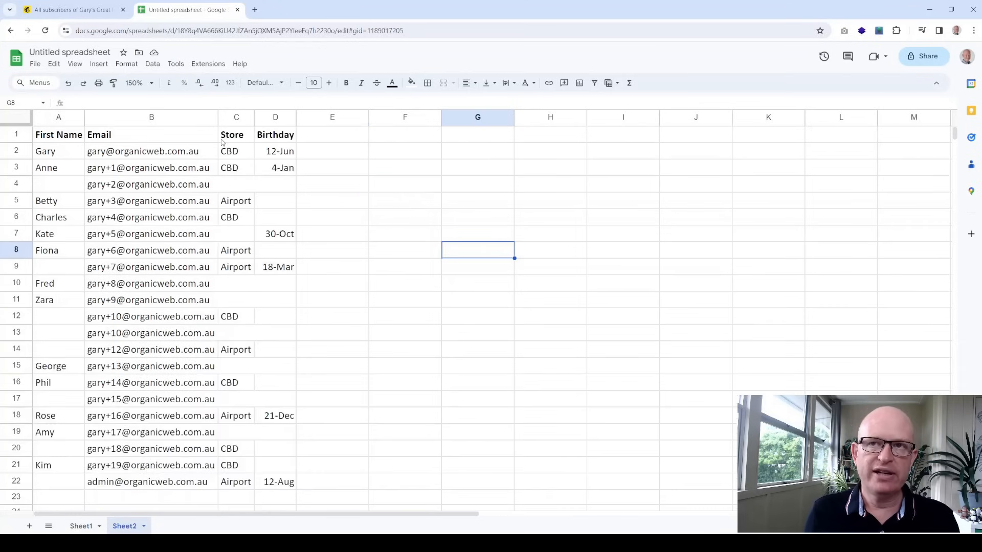
click(83, 526)
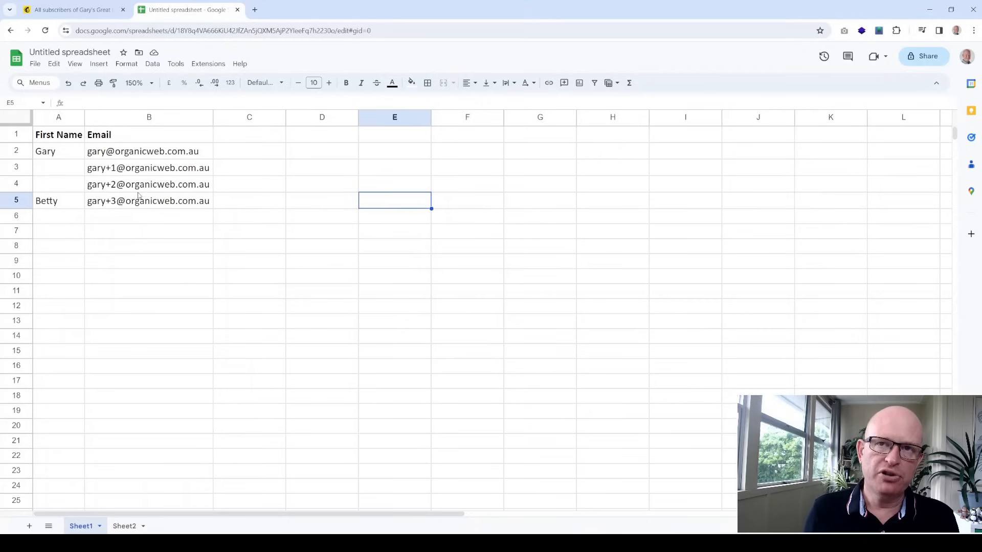
click(267, 236)
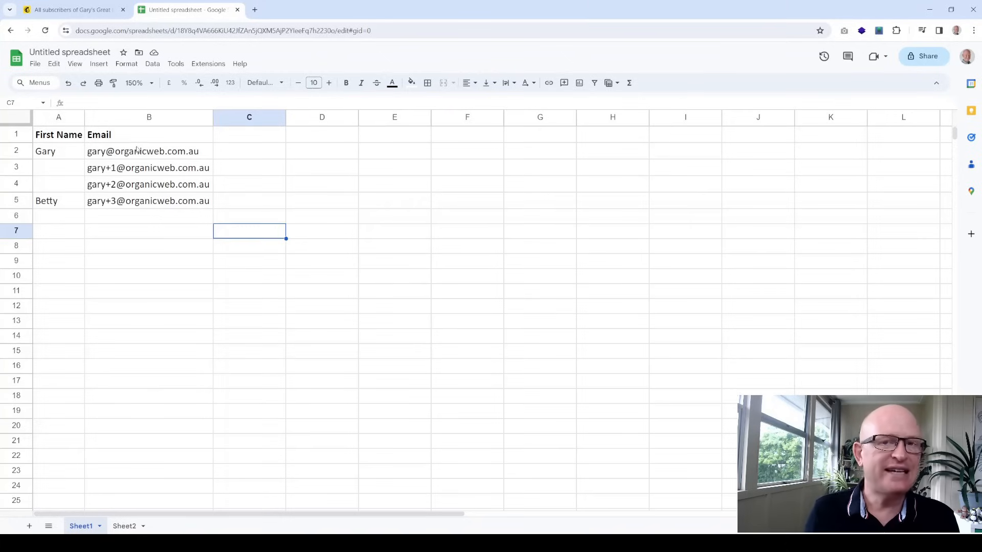
click(364, 267)
drag(173, 204, 69, 138)
key(ctrl+c)
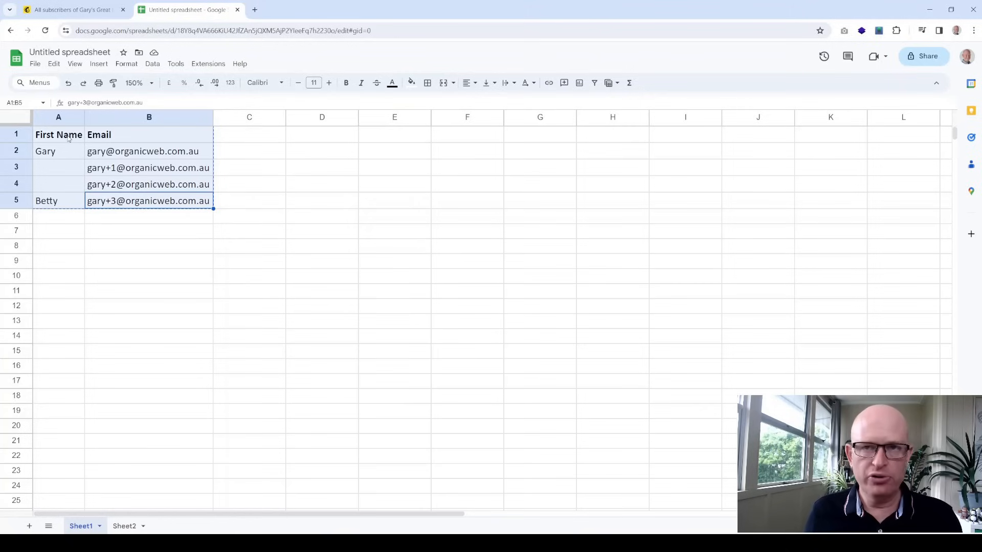
click(83, 7)
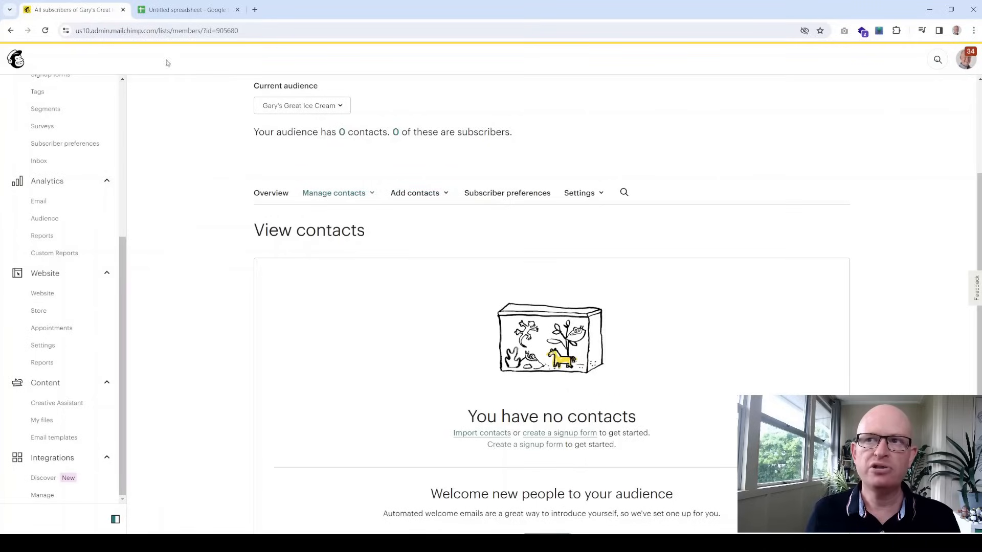
click(444, 193)
Import the four copied contacts via copy and paste and continue to Organize
click(435, 245)
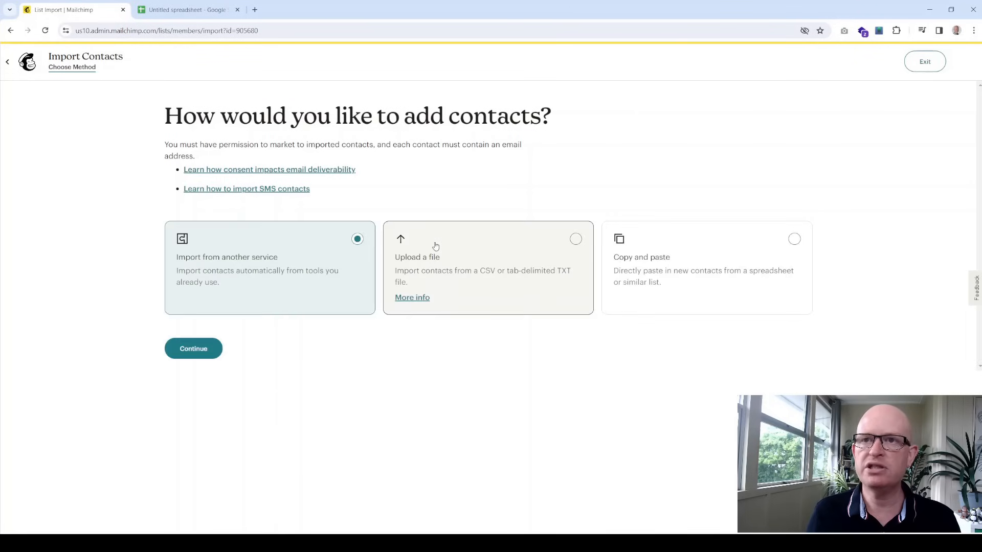
click(657, 261)
click(198, 348)
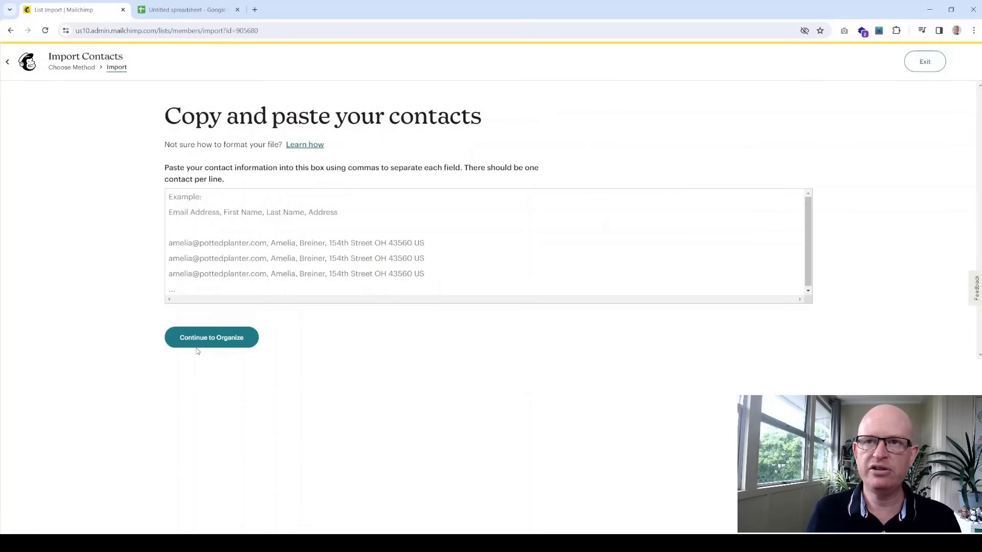
click(250, 264)
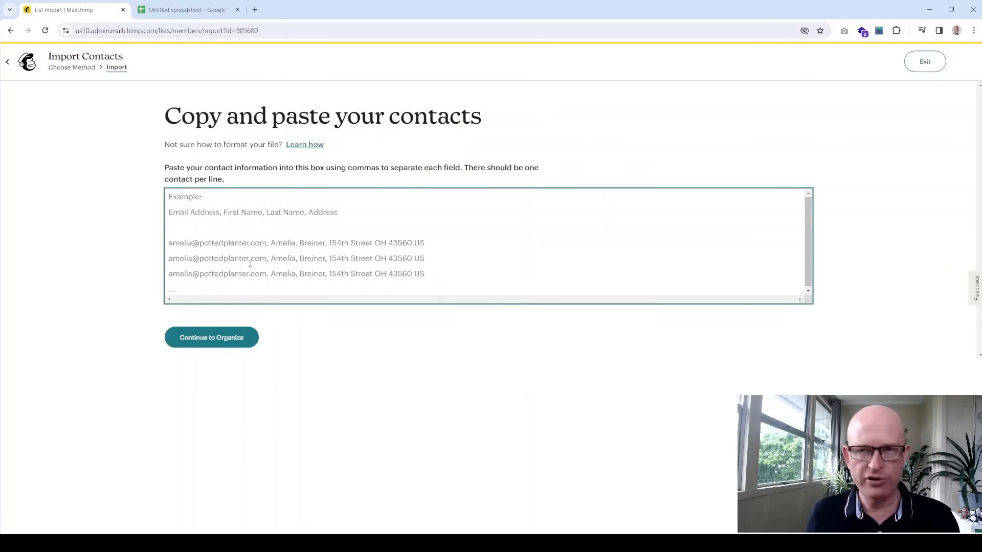
key(ctrl+v)
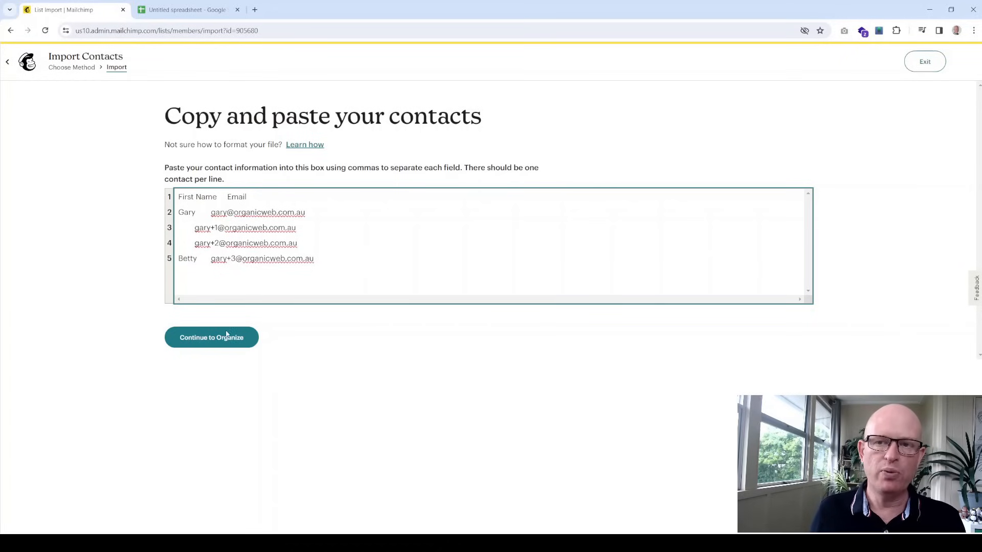
click(221, 347)
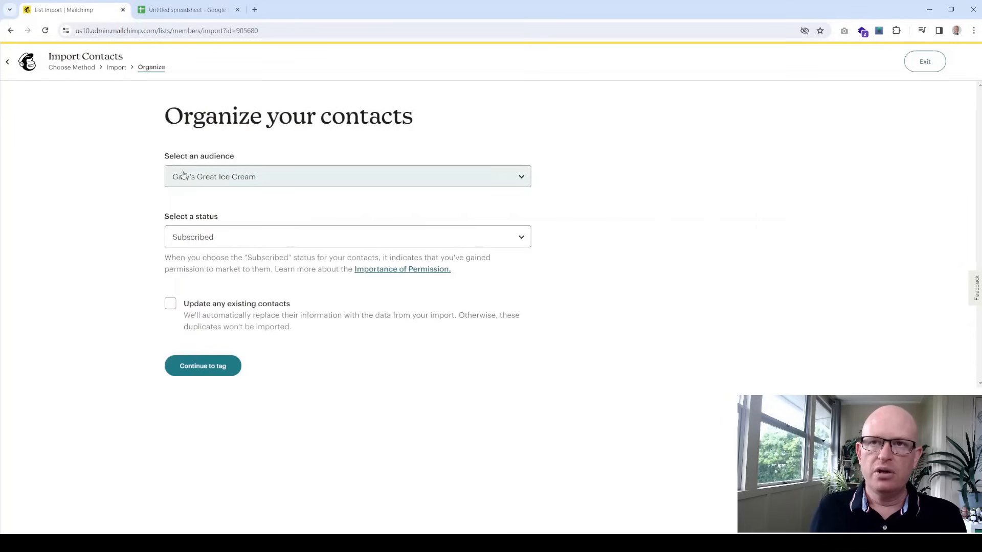
Confirm the Gary's Great Ice Cream audience and Subscribed status, then continue to tagging
click(200, 177)
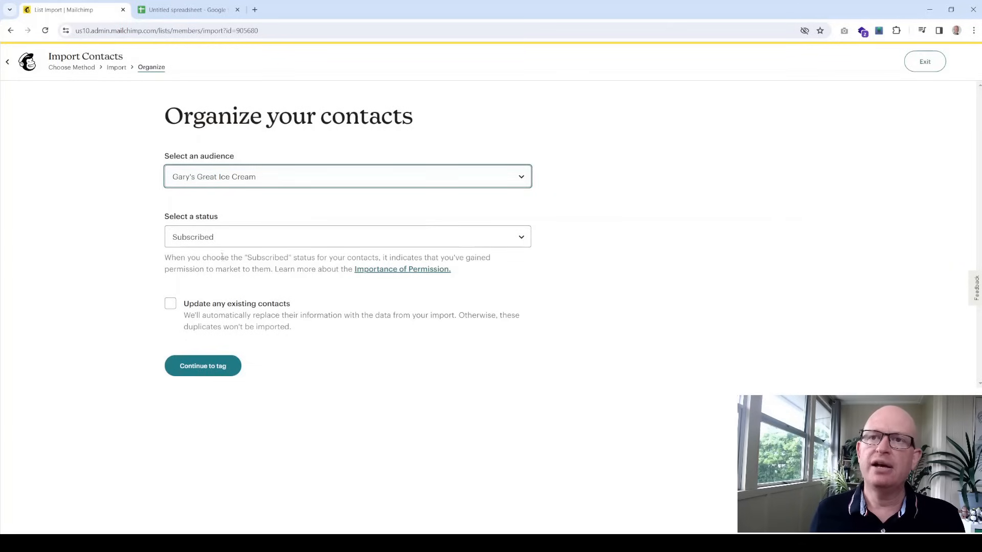
click(230, 240)
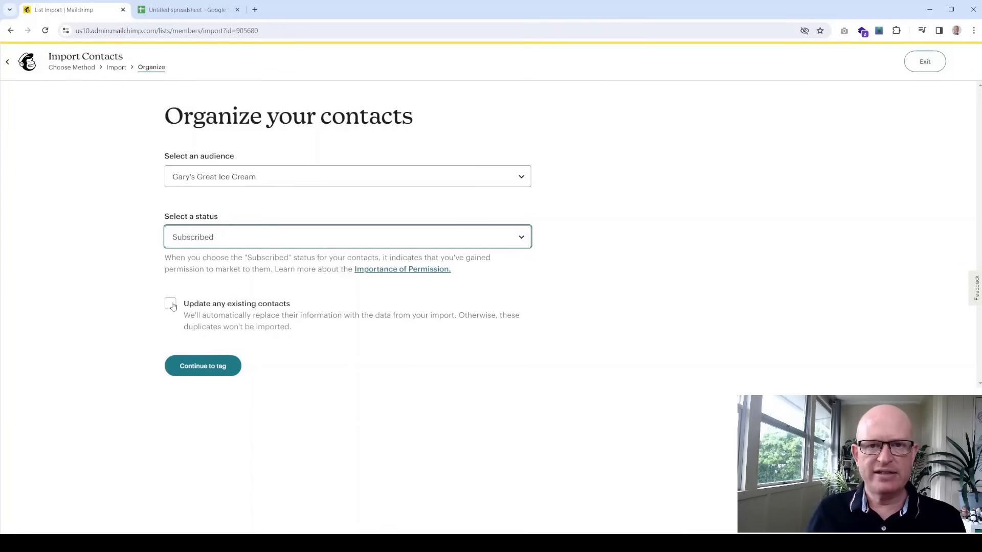
click(201, 366)
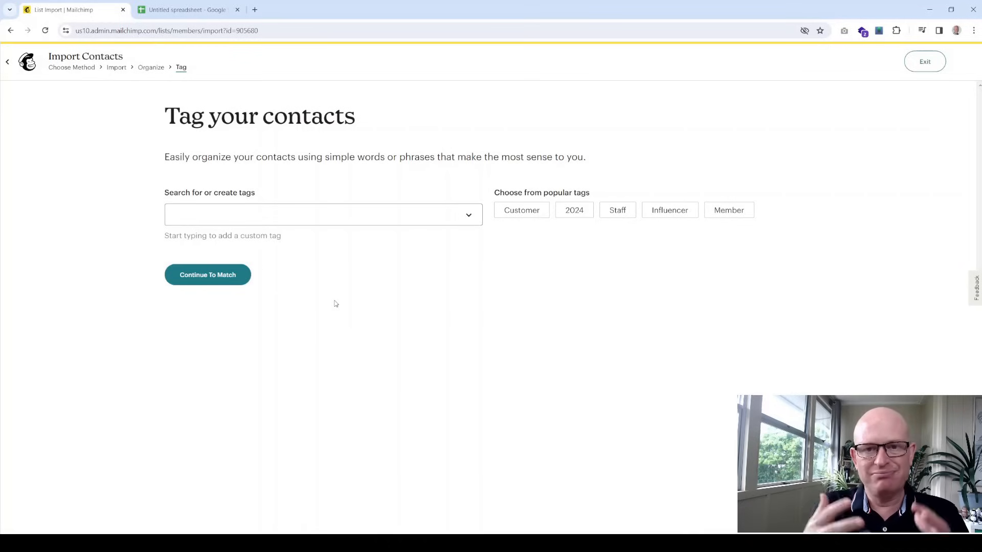
click(327, 215)
Create and apply the tag 2024, then continue to column matching
text(2024)
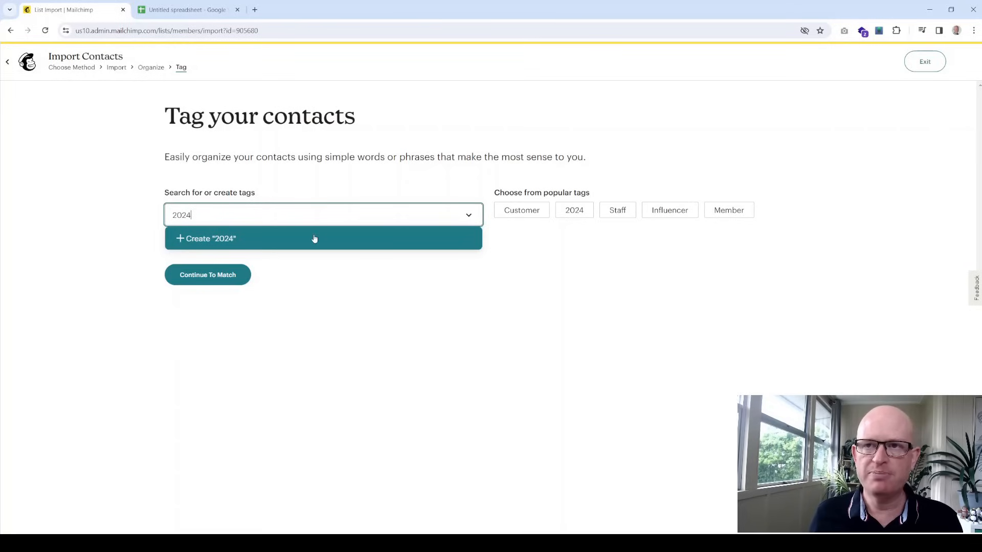
click(217, 242)
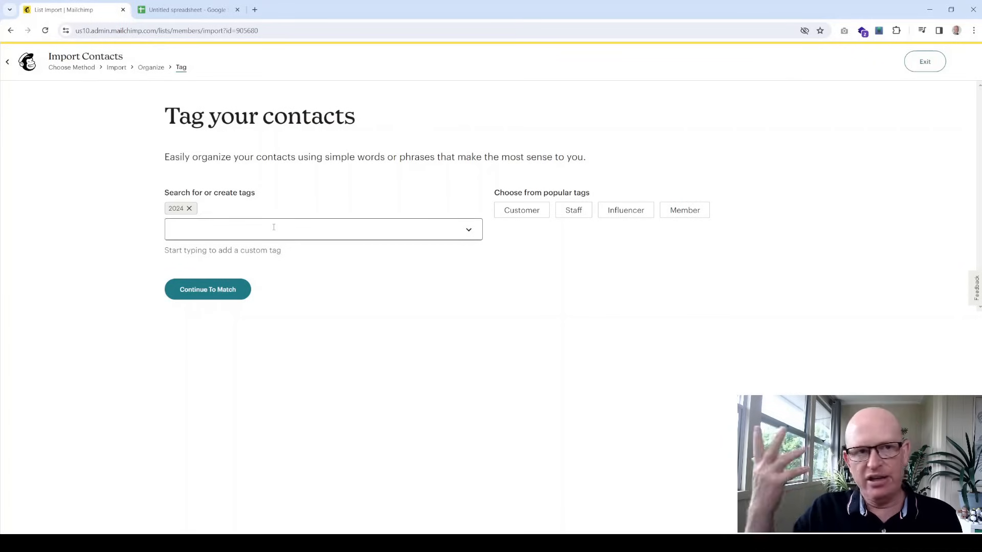
click(219, 298)
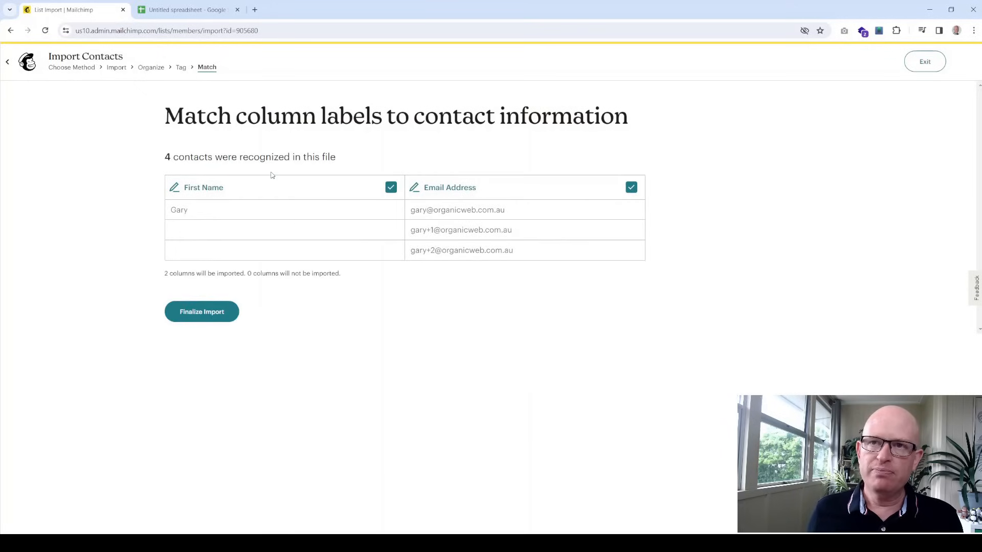
Keep First Name mapped to FNAME and finalize the import to review 4 contacts
click(229, 195)
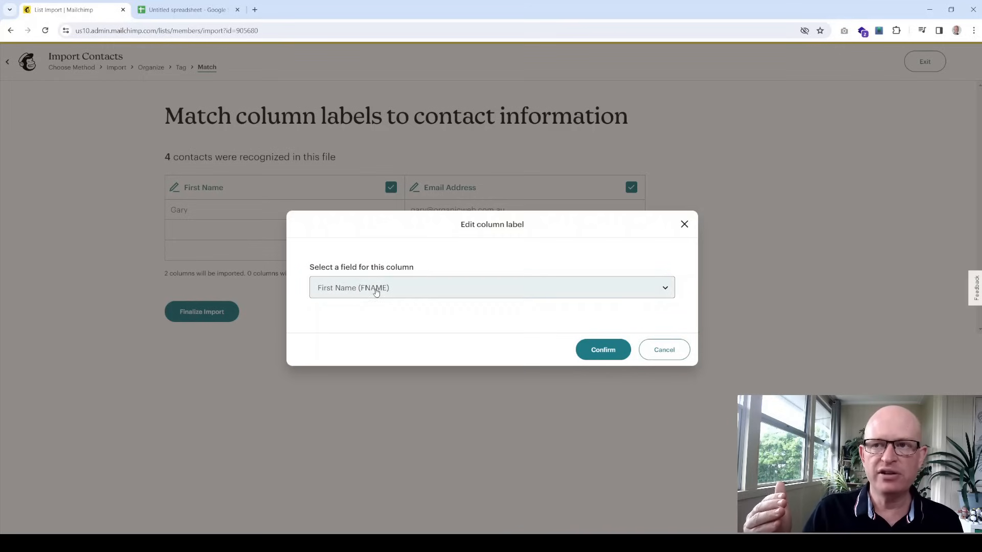
click(601, 352)
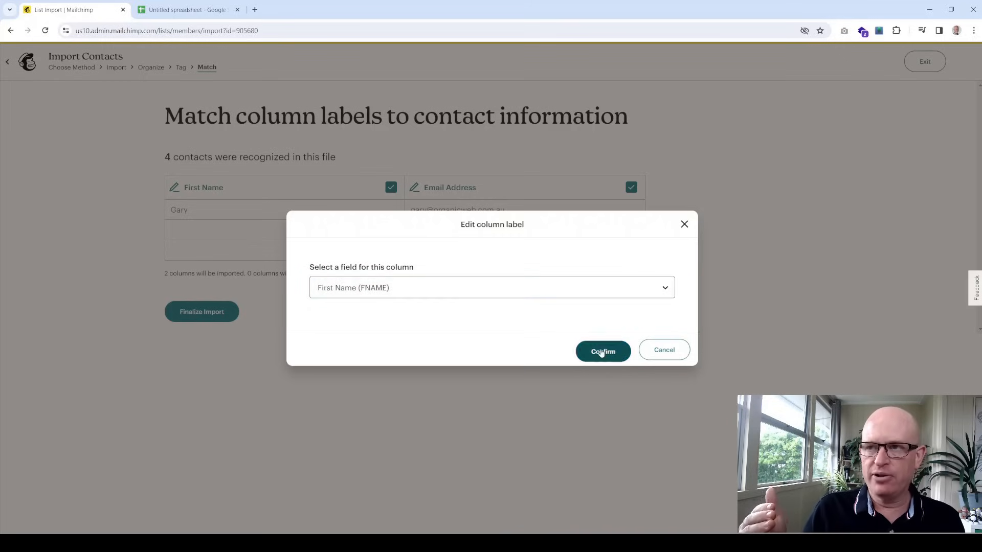
click(193, 311)
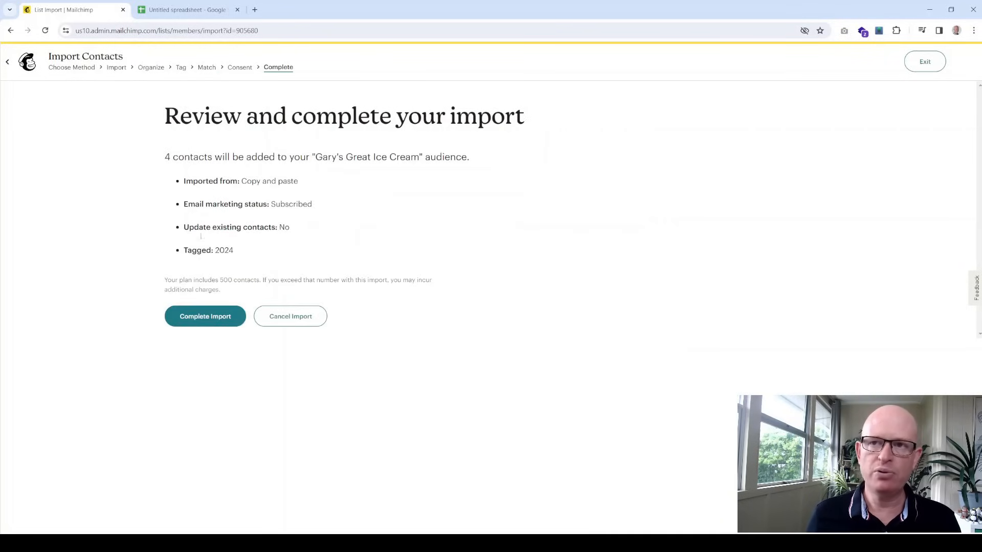
Complete the import of the 4 contacts tagged 2024 and view them in the audience
click(223, 323)
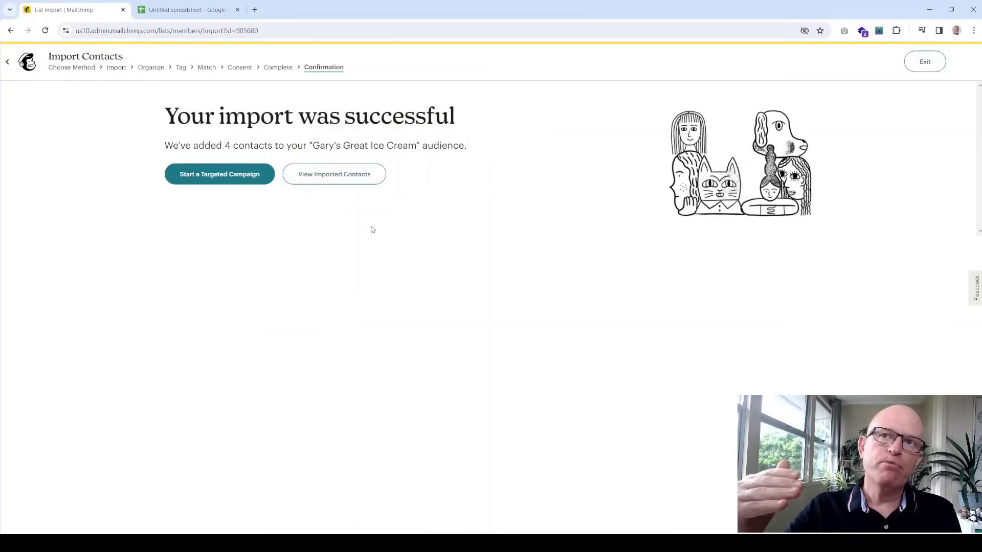
click(316, 176)
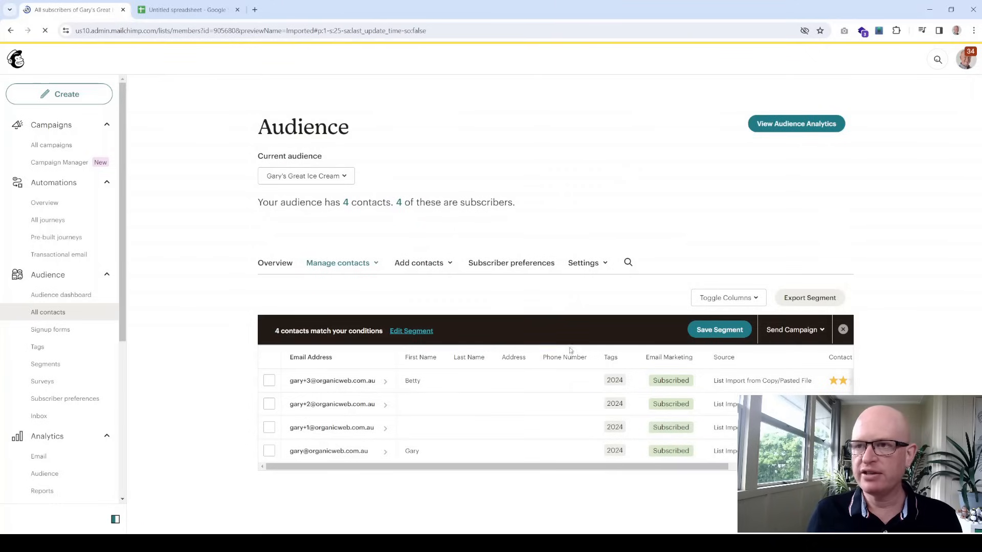
Clear the imported-contacts filter and return to the contacts spreadsheet's Sheet2
click(843, 330)
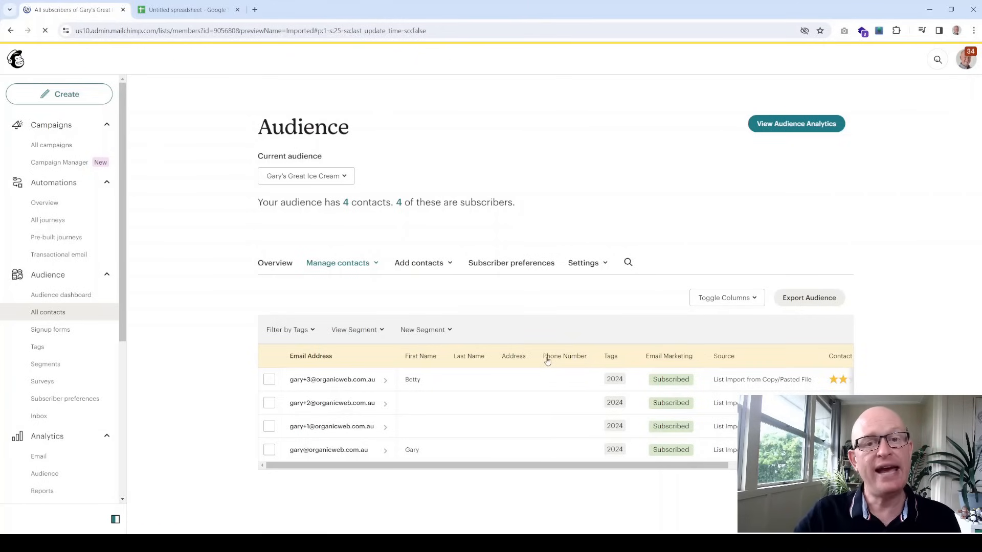
click(187, 10)
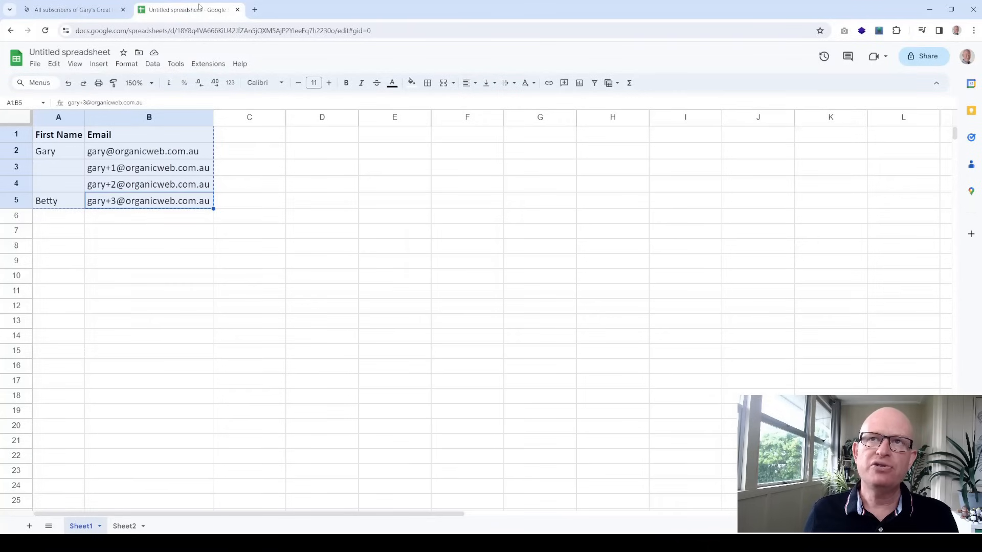
click(124, 524)
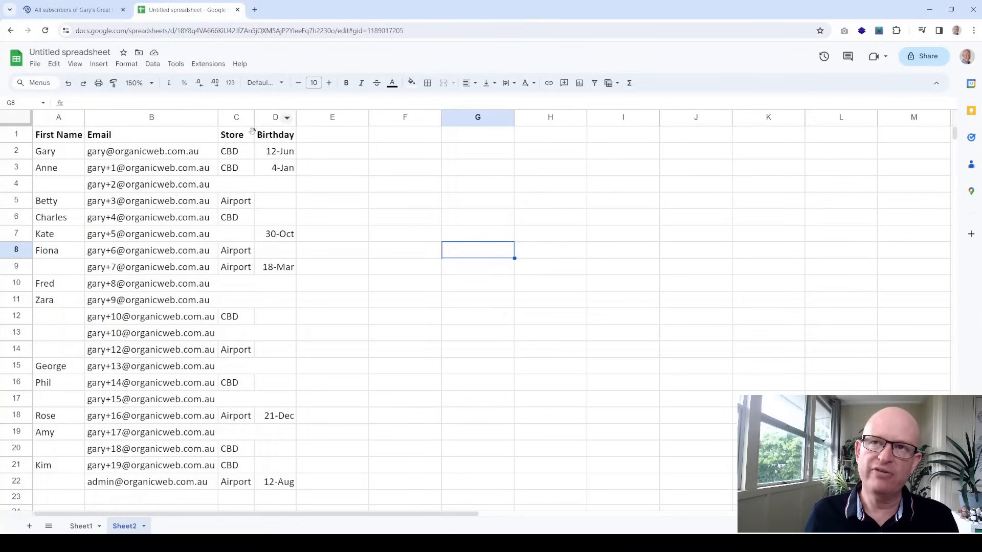
Return to the Mailchimp 'All subscribers' tab listing the 4 contacts tagged 2024
click(89, 10)
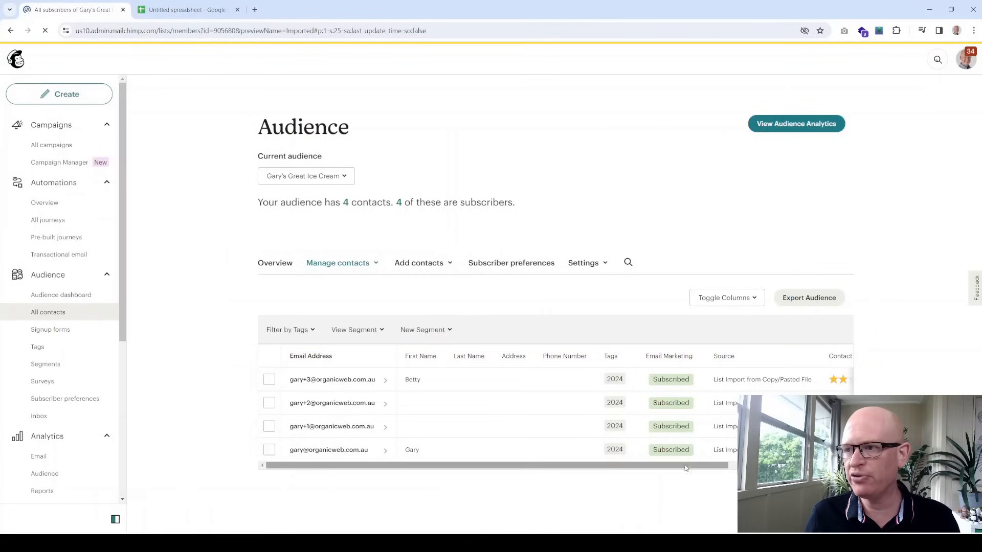
Open the Audience fields and *|MERGE|* tags page and choose to delete Phone Number
mouse_move(687, 465)
mouse_down()
mouse_move(807, 465)
mouse_move(685, 466)
mouse_up()
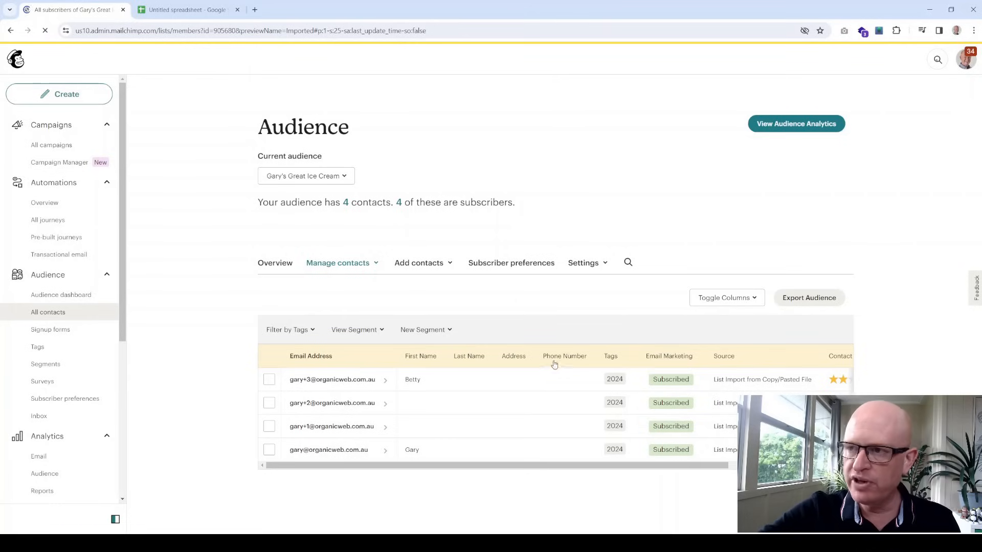
click(604, 266)
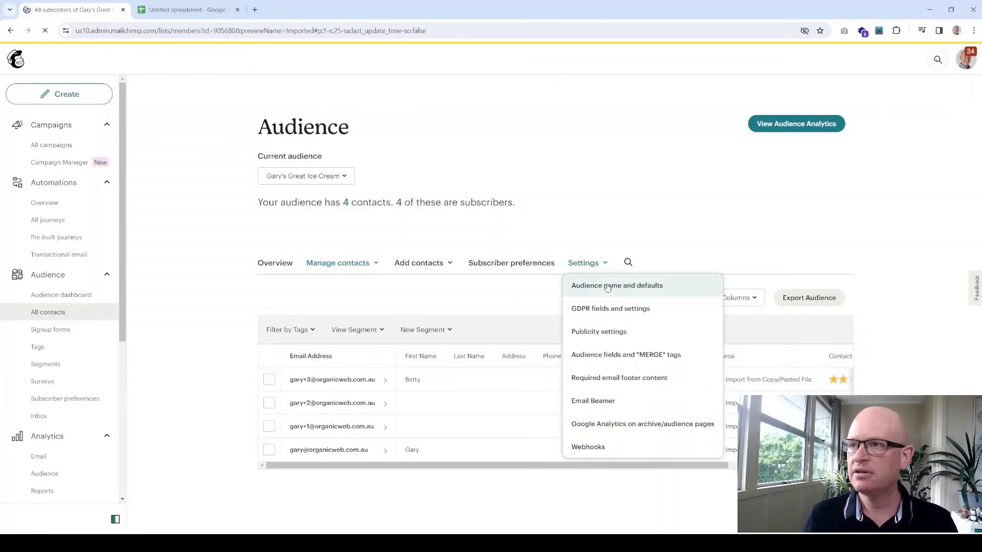
click(606, 360)
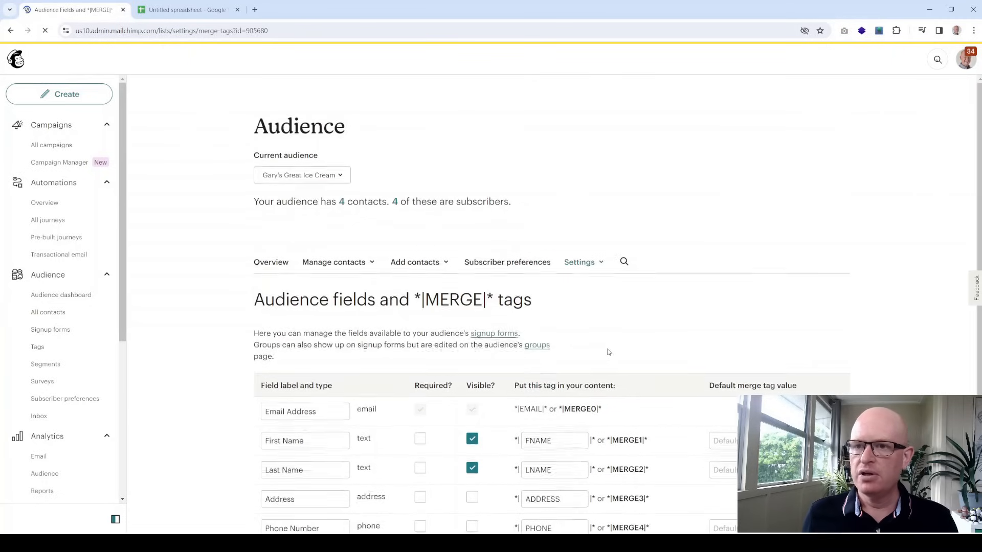
scroll(533, 337, down, 2)
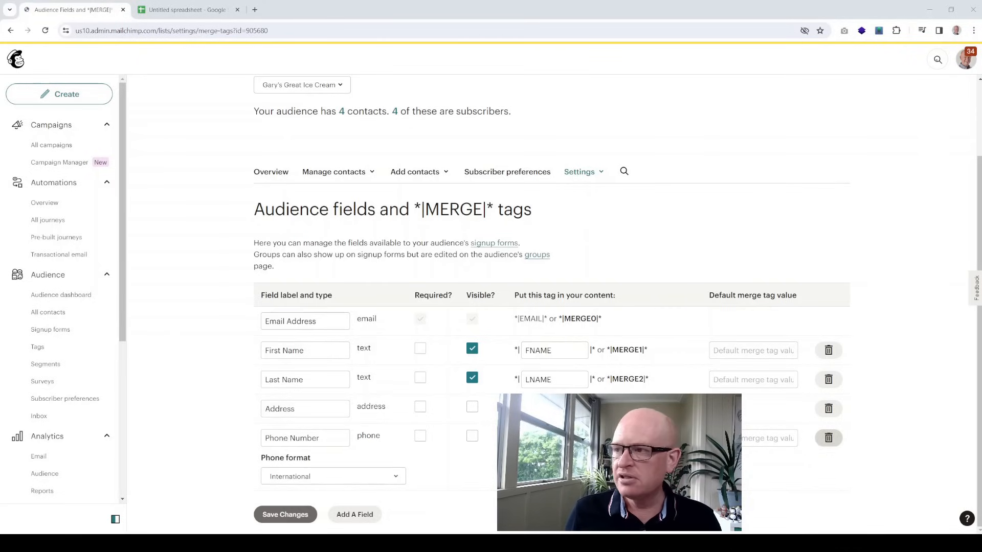
click(828, 438)
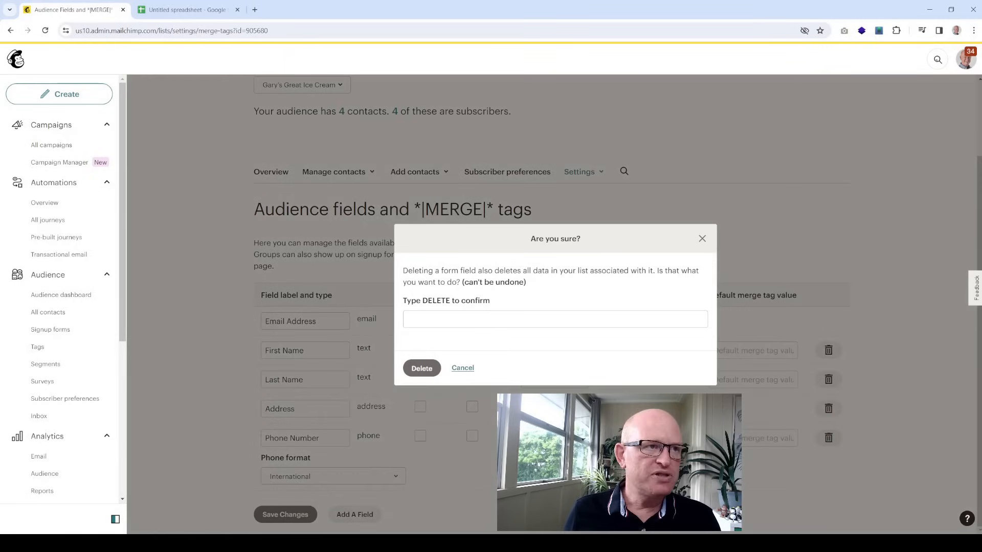
Confirm deleting the Phone Number field by entering DELETE
click(477, 323)
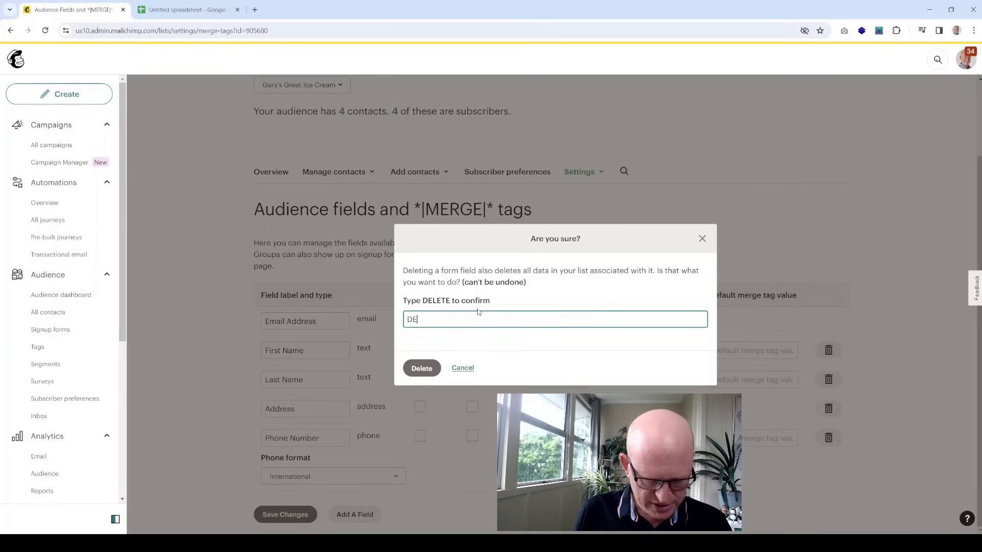
text(DELETE)
click(422, 369)
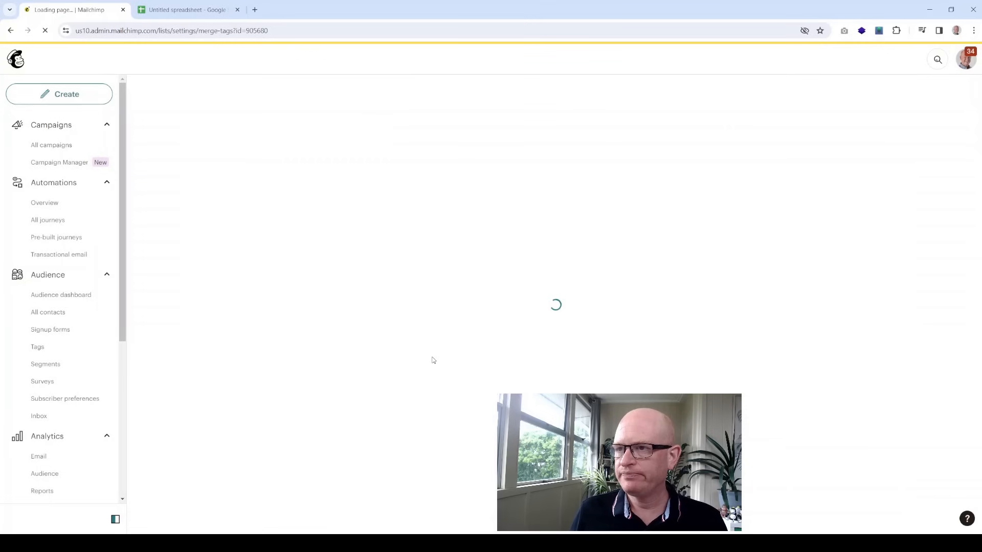
Delete the Address field, then return to the contacts spreadsheet
scroll(288, 488, down, 2)
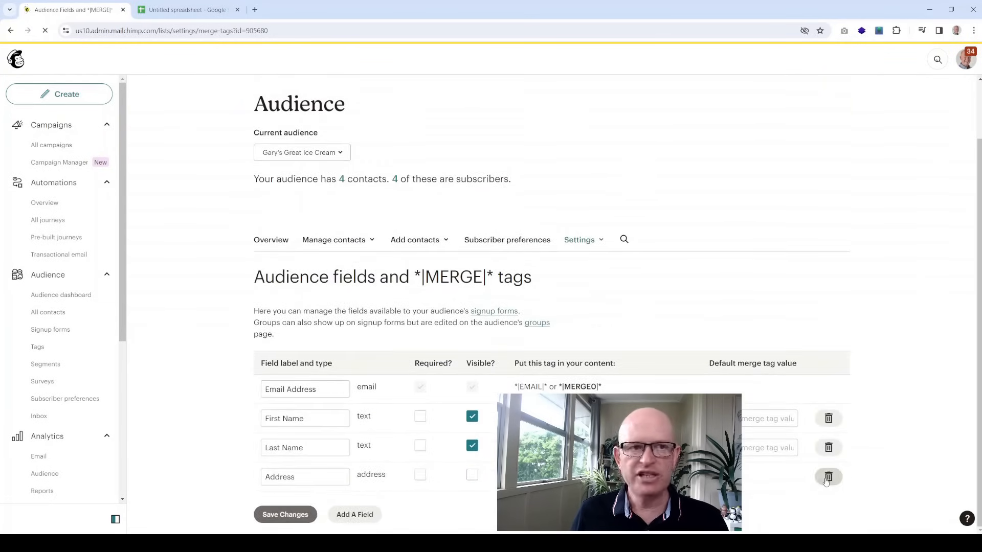
click(828, 477)
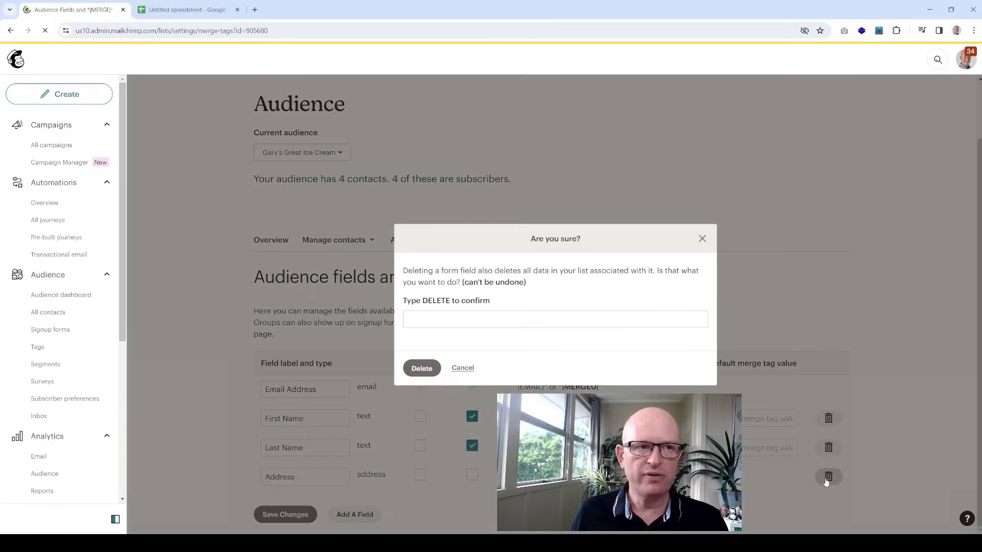
click(482, 320)
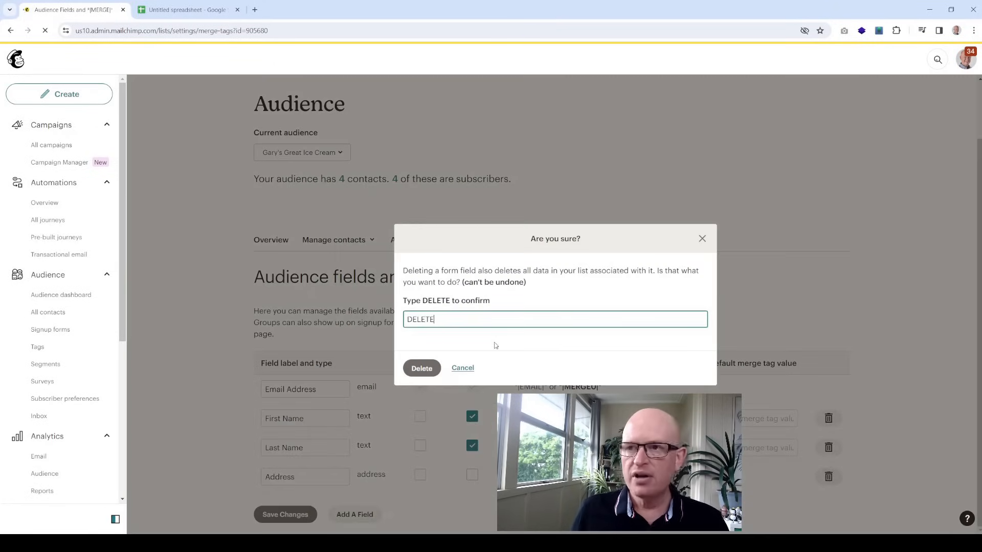
click(420, 368)
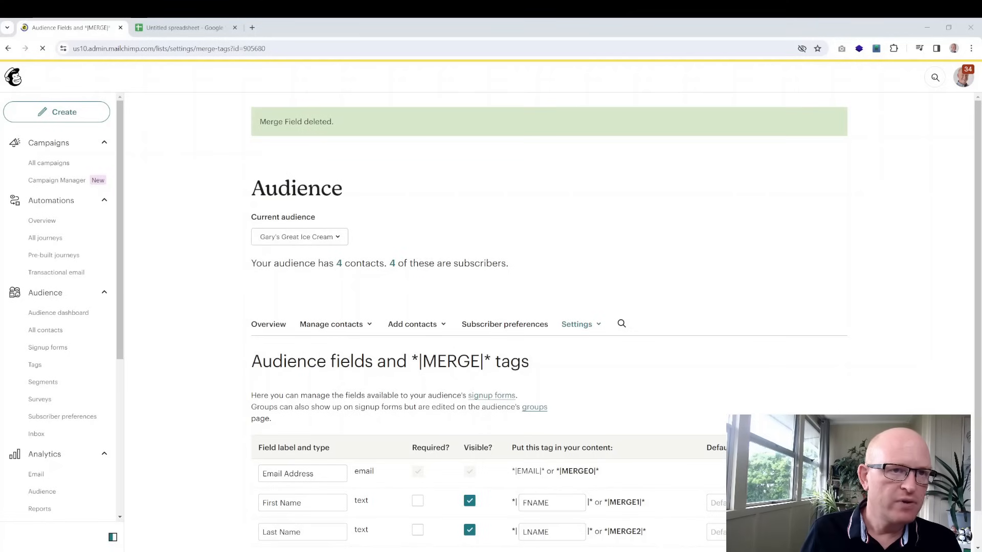
scroll(643, 236, down, 1)
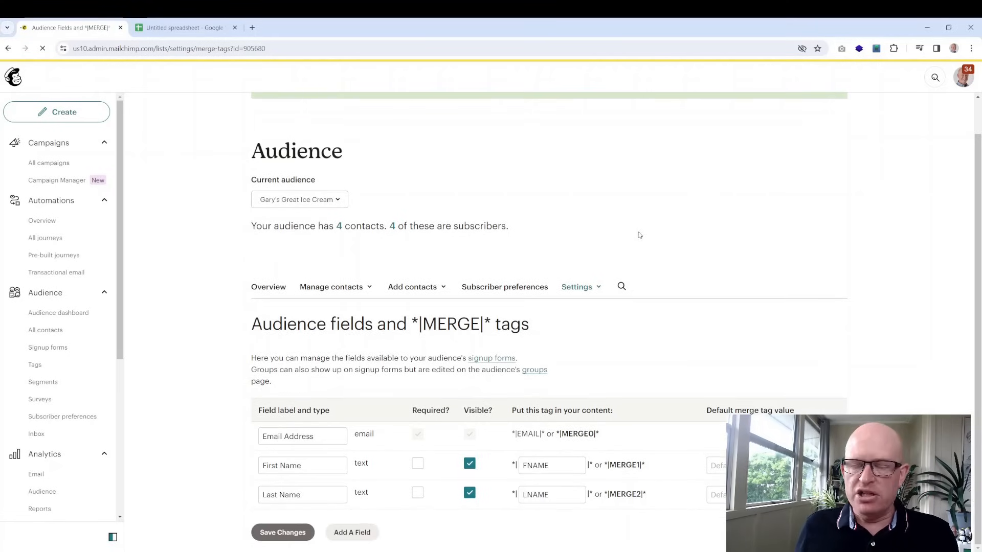
click(172, 31)
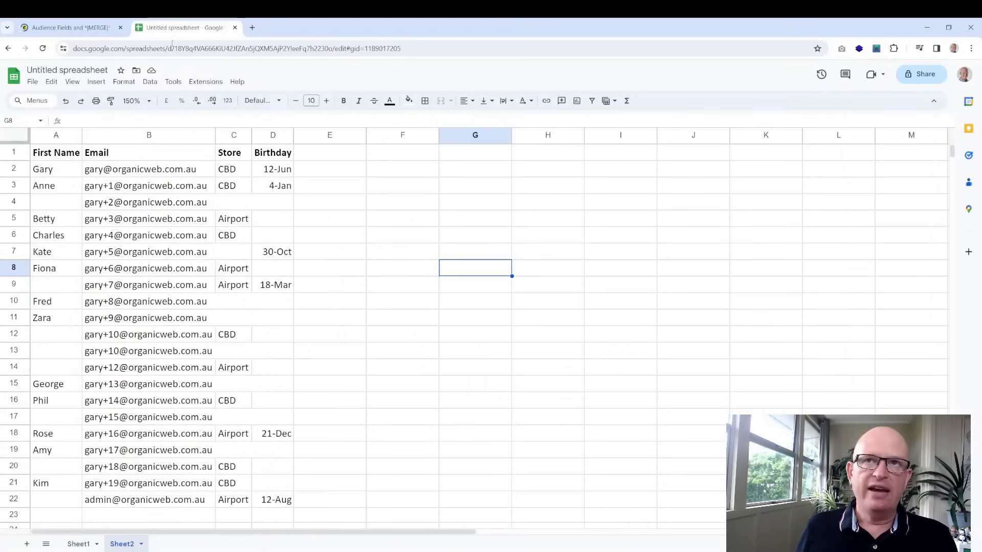
Add and save a text audience field named Store, then recheck the spreadsheet columns
click(71, 28)
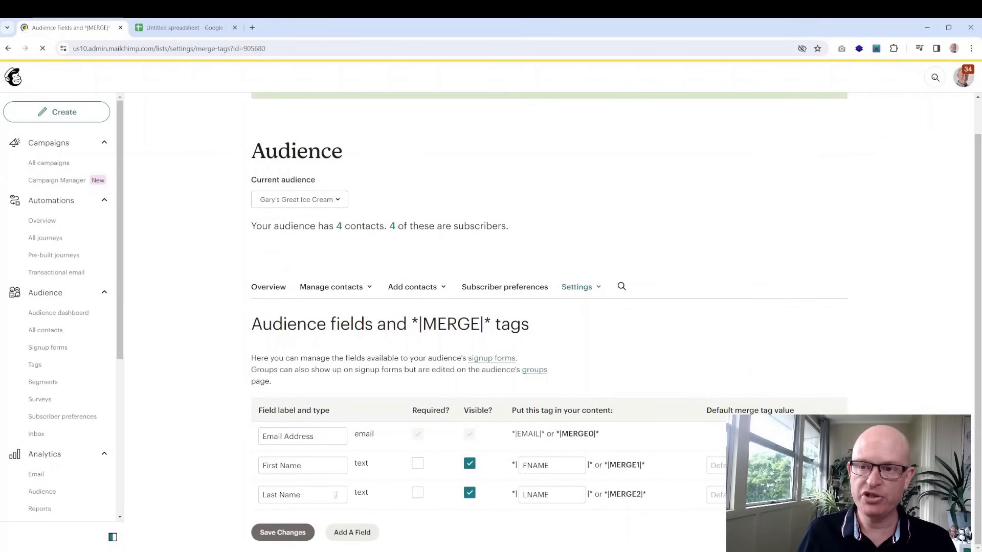
click(352, 535)
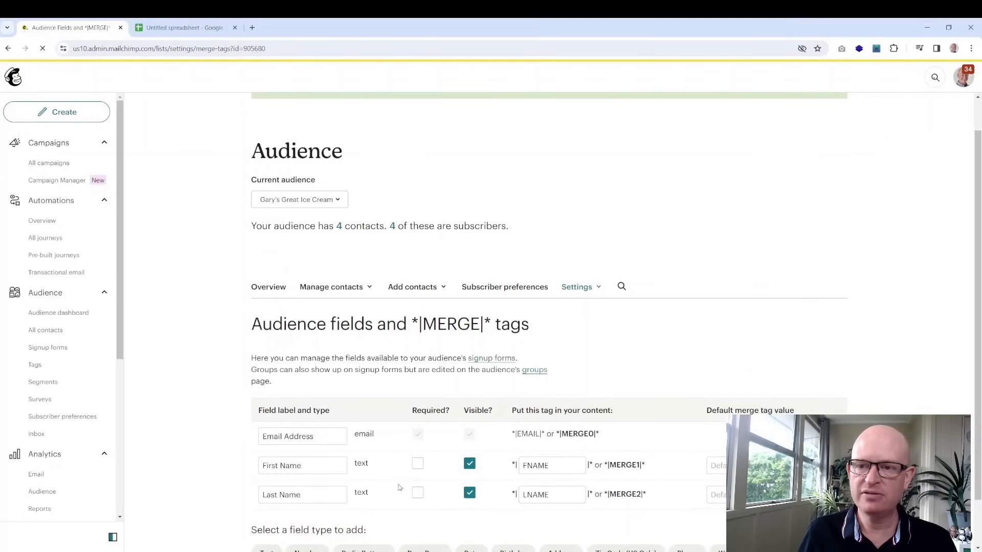
scroll(400, 487, down, 1)
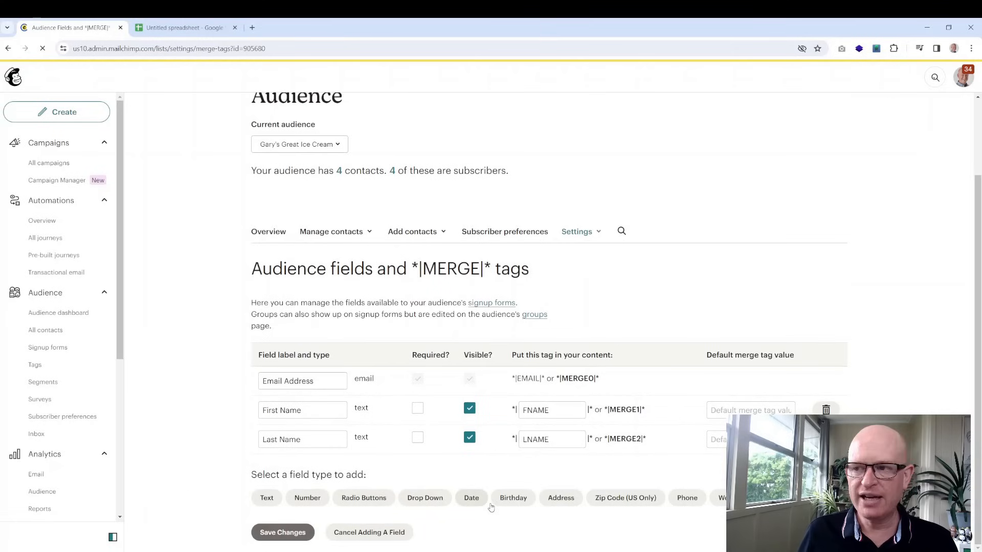
click(266, 498)
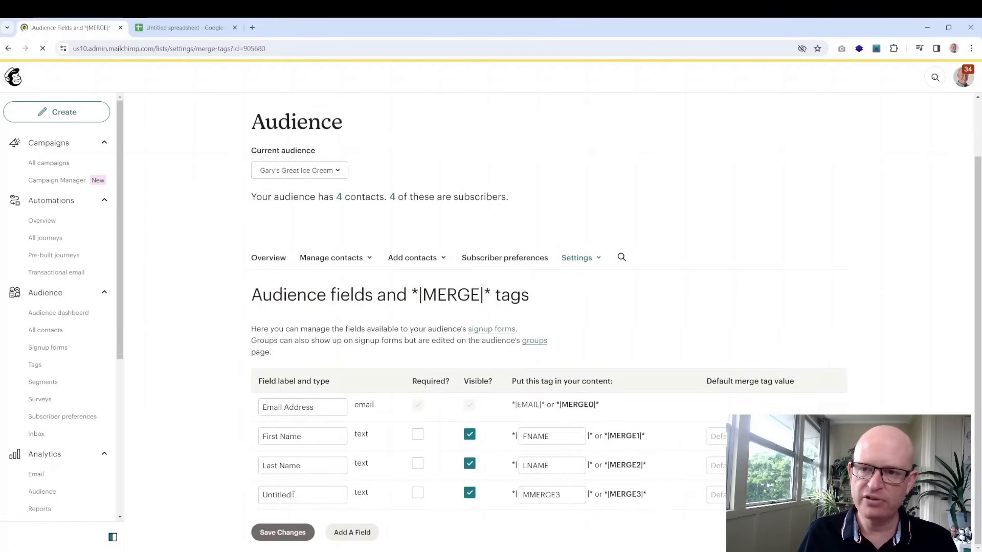
double_click(293, 494)
text(Store)
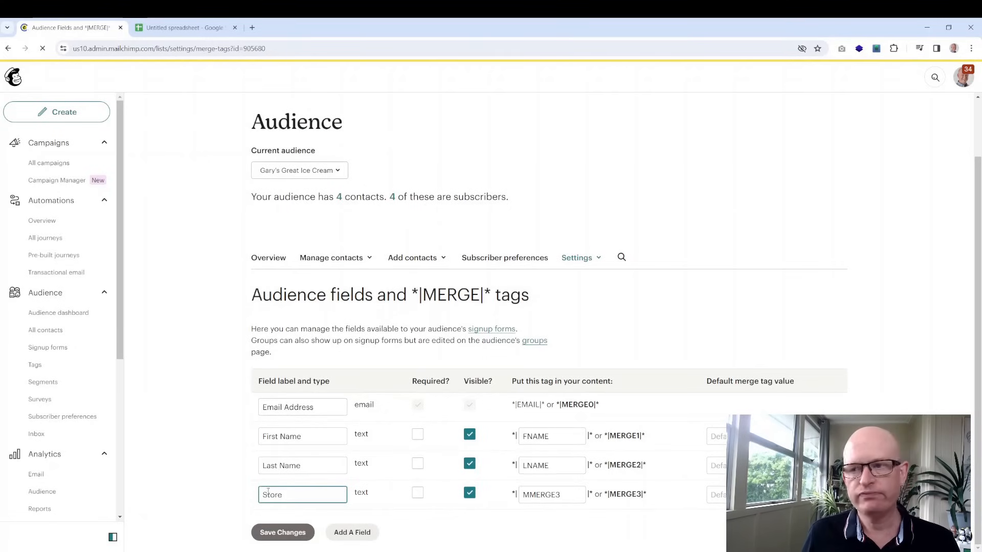
click(288, 536)
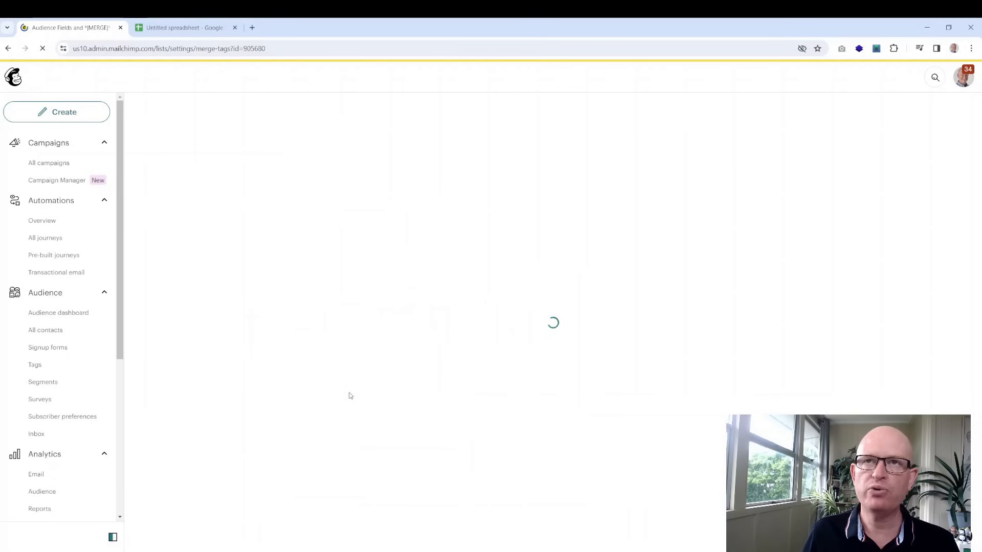
click(189, 28)
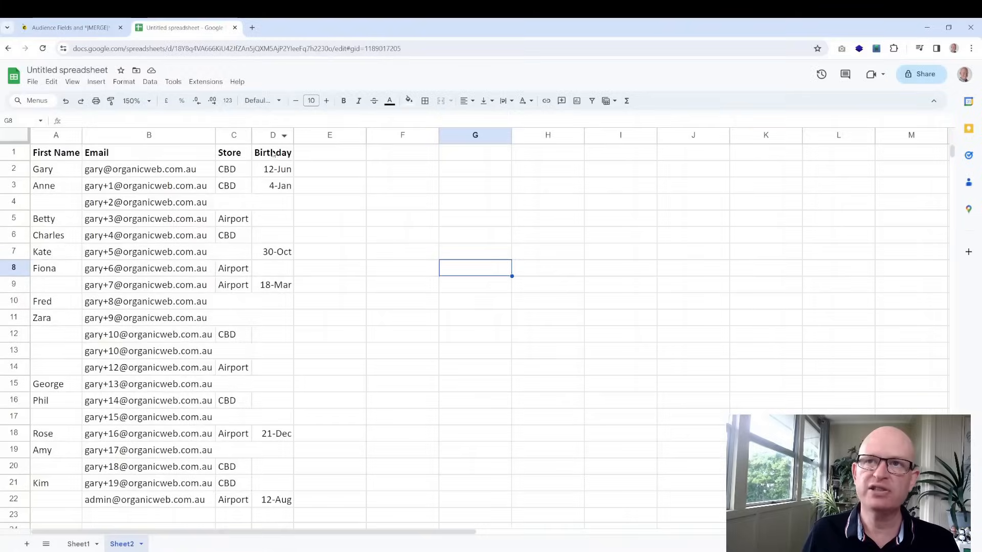
Return to Mailchimp's audience fields page showing the merge tags saved confirmation
key(ctrl+Tab)
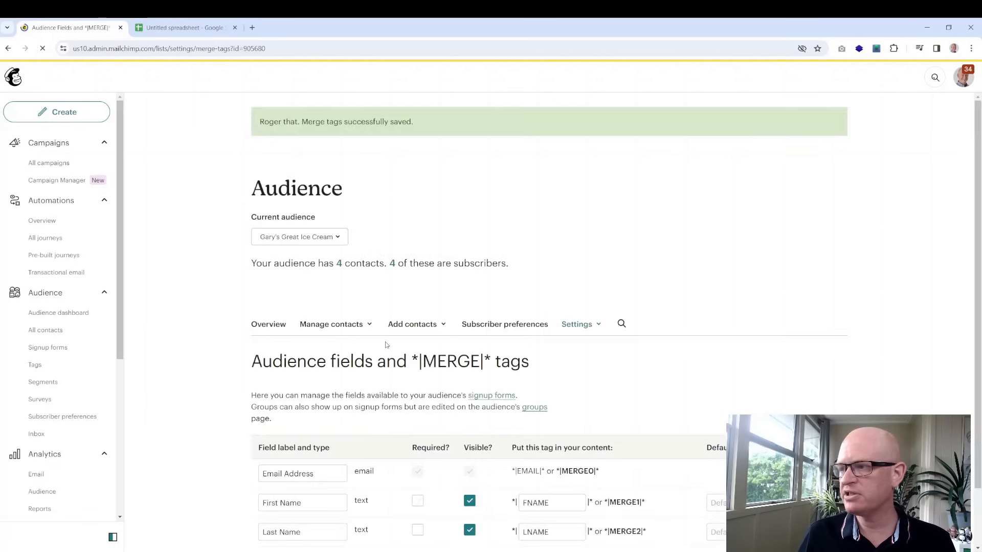
scroll(404, 358, down, 1)
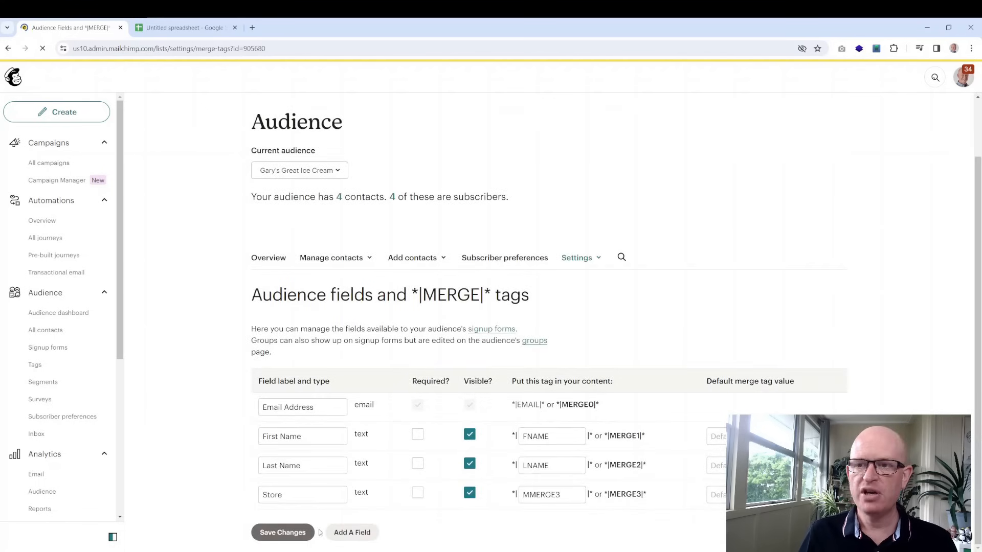
Add another audience field using the Birthday field type
click(351, 532)
scroll(377, 450, down, 1)
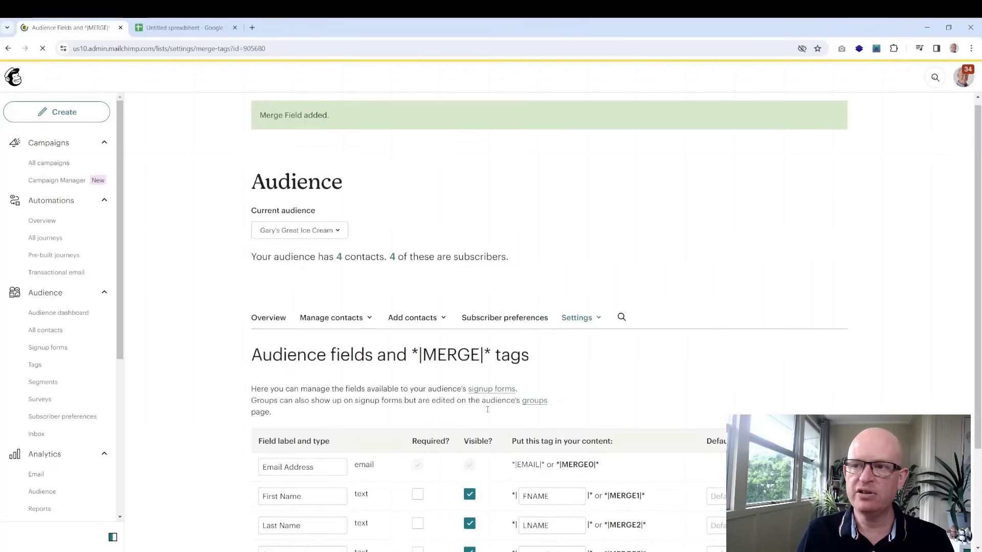
scroll(314, 460, down, 3)
Name the new field Birthday with a DD / MM date format and save it
double_click(313, 461)
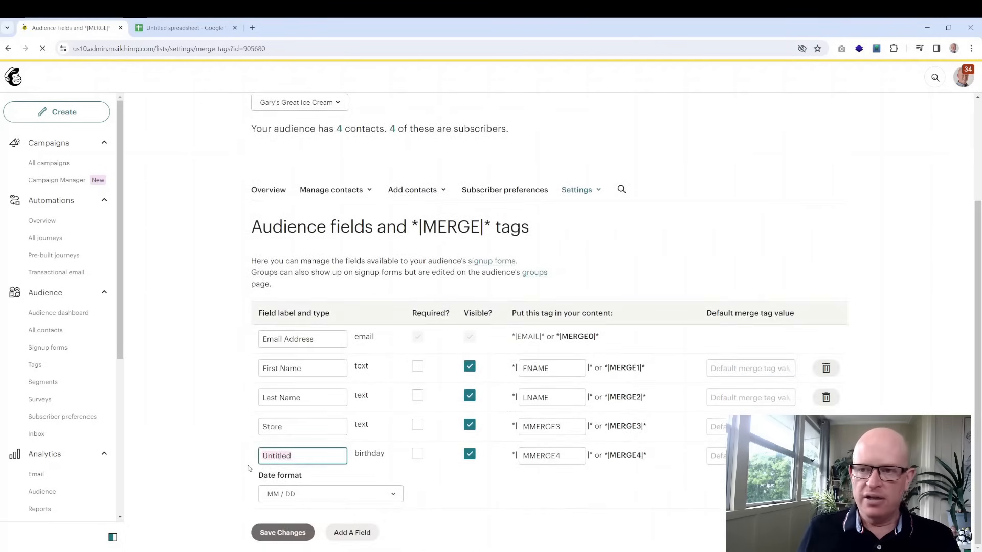
text(Birthday)
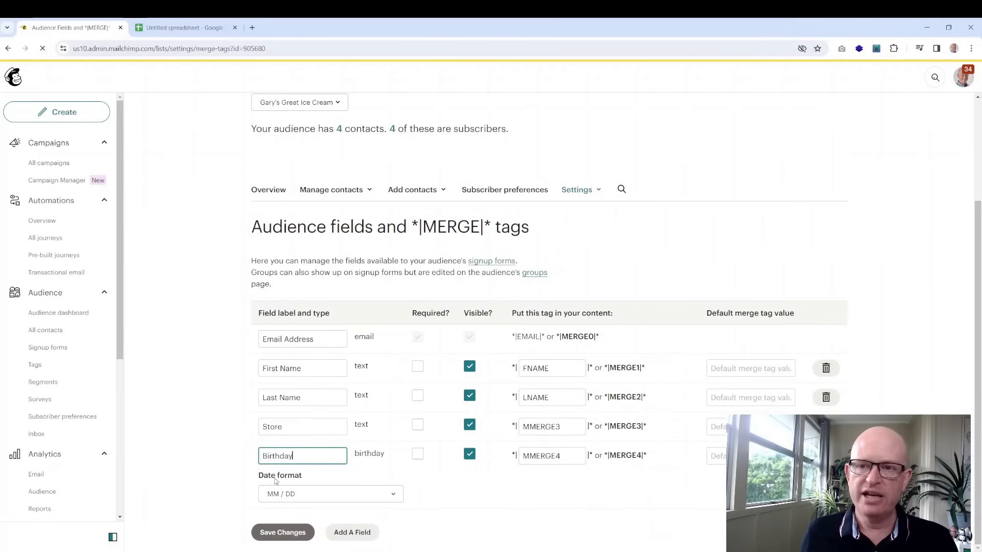
key(Tab)
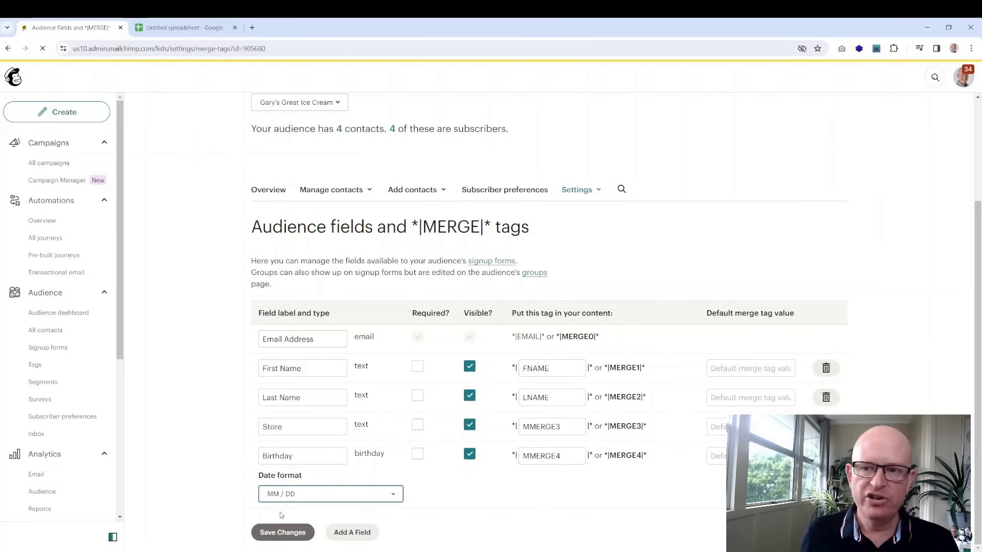
key(Down)
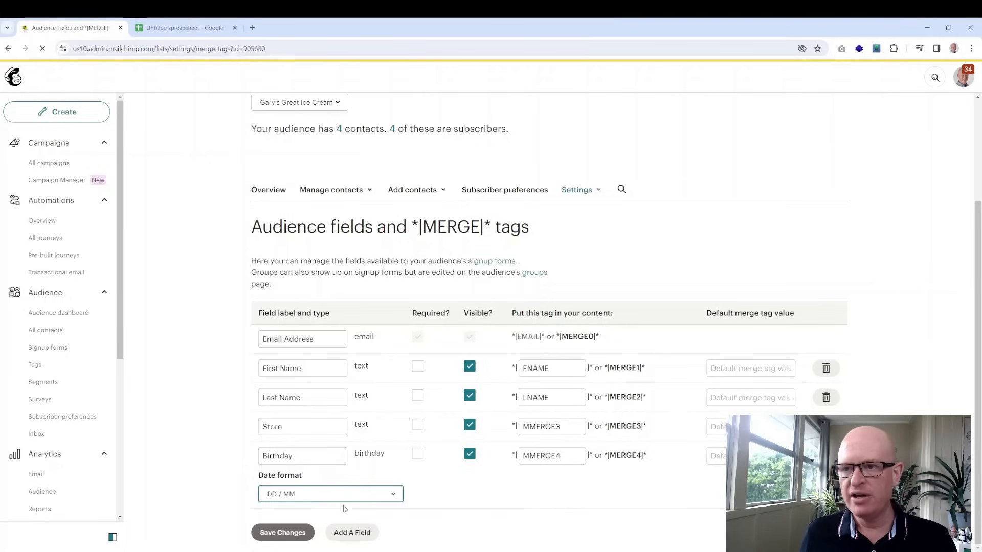
click(284, 532)
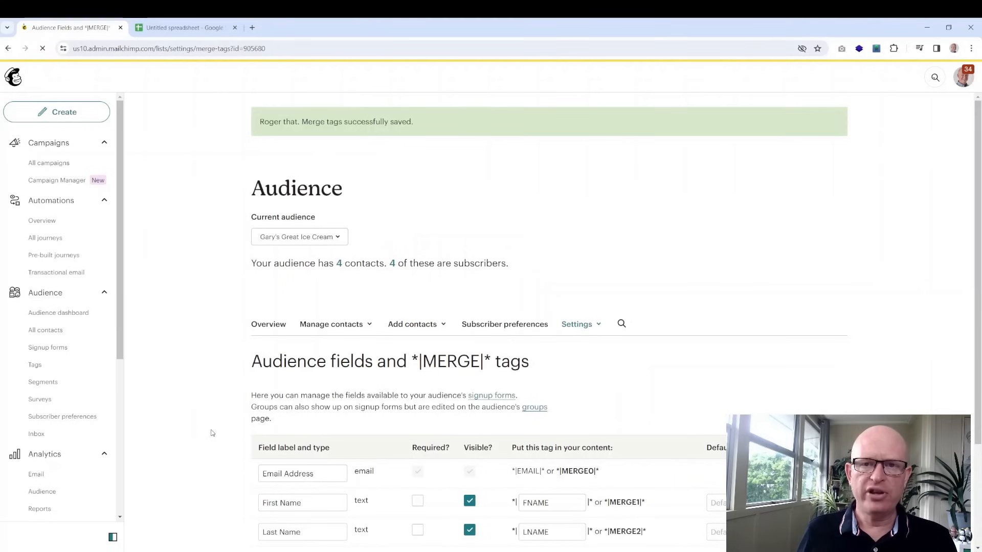
scroll(641, 371, down, 1)
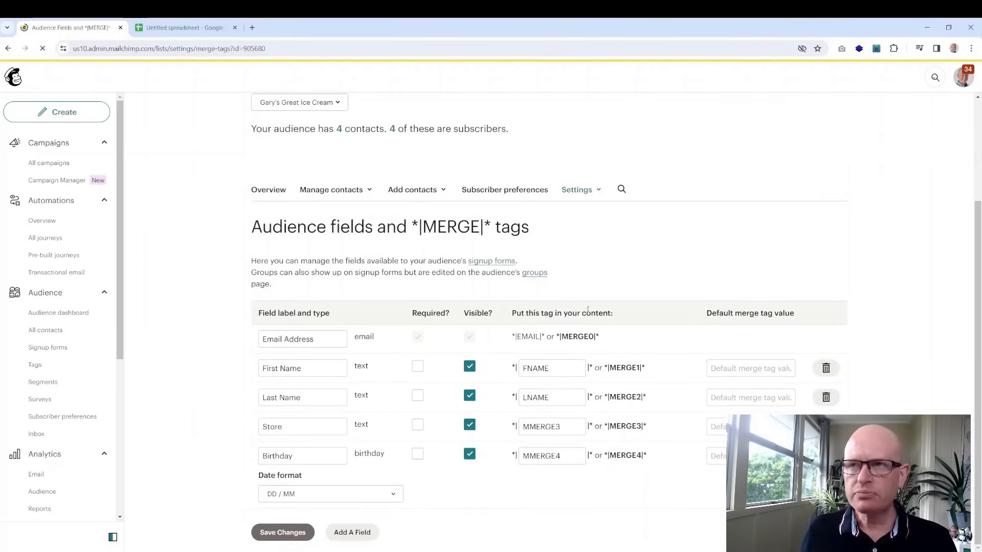
Set First Name's default merge value to 'Ice Cream Lover', save, and open all contacts
click(601, 195)
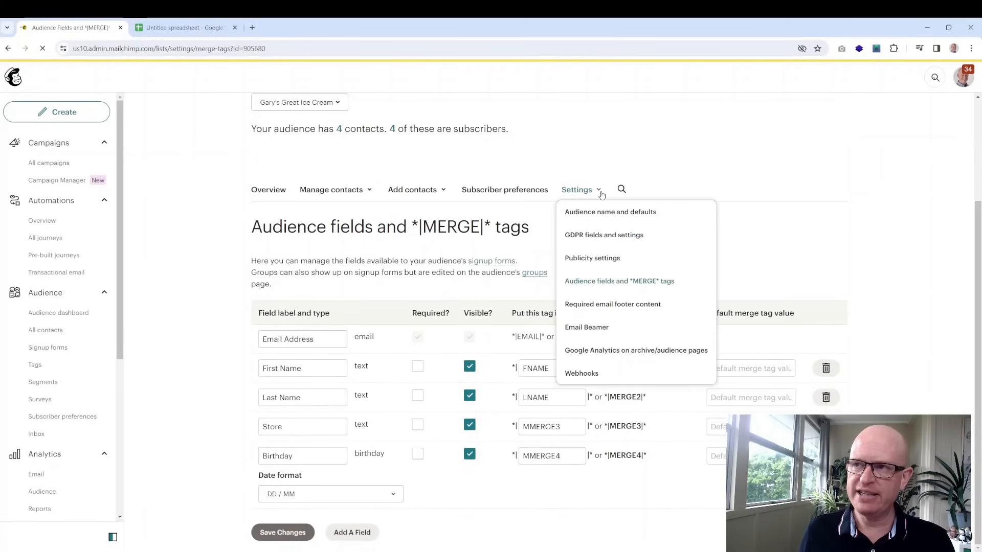
click(771, 236)
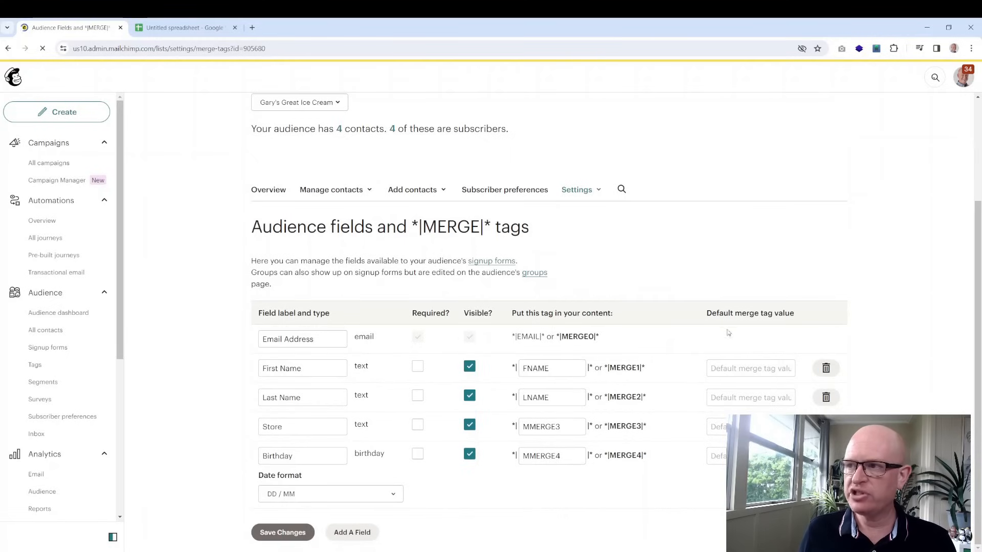
click(734, 370)
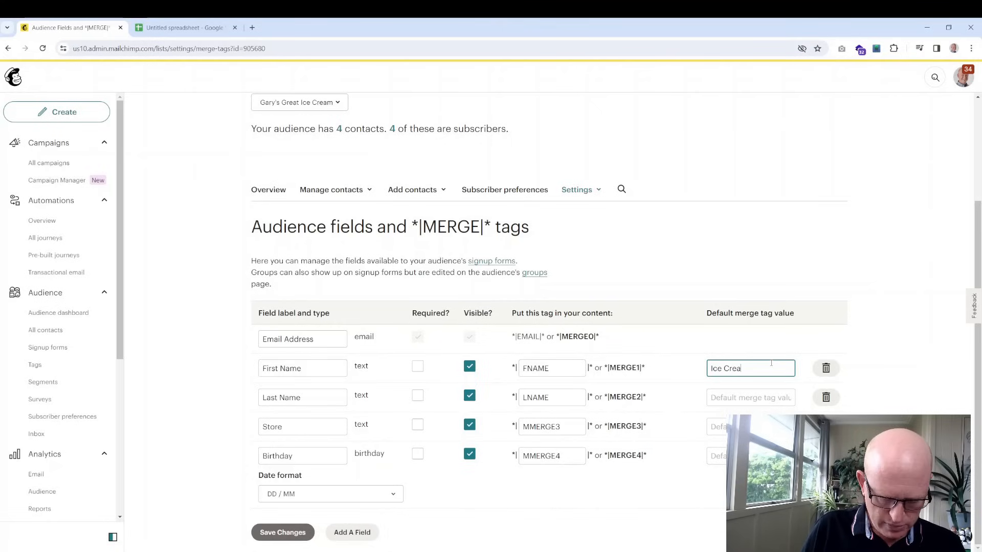
text(over)
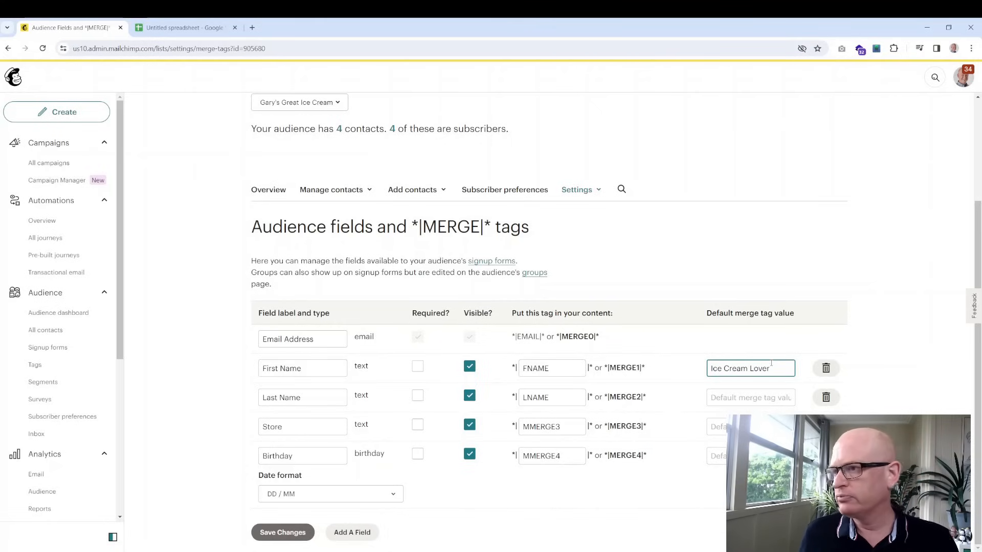
click(281, 532)
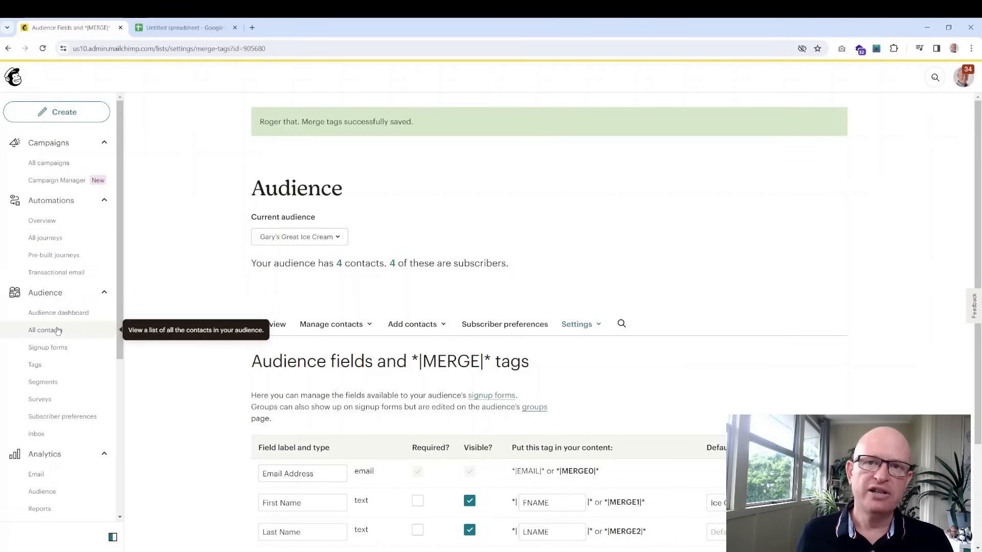
click(57, 330)
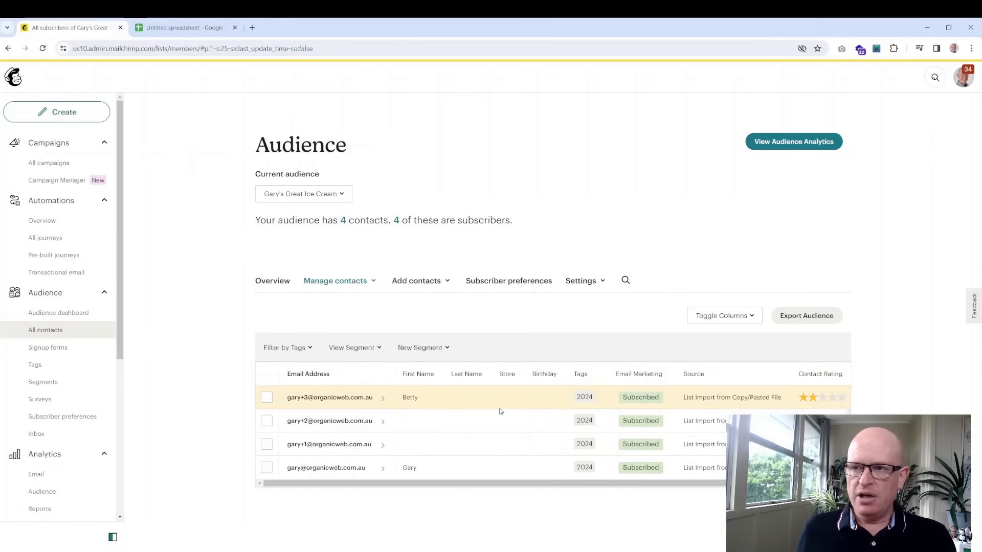
Switch back to the Untitled spreadsheet holding the contact list
click(185, 27)
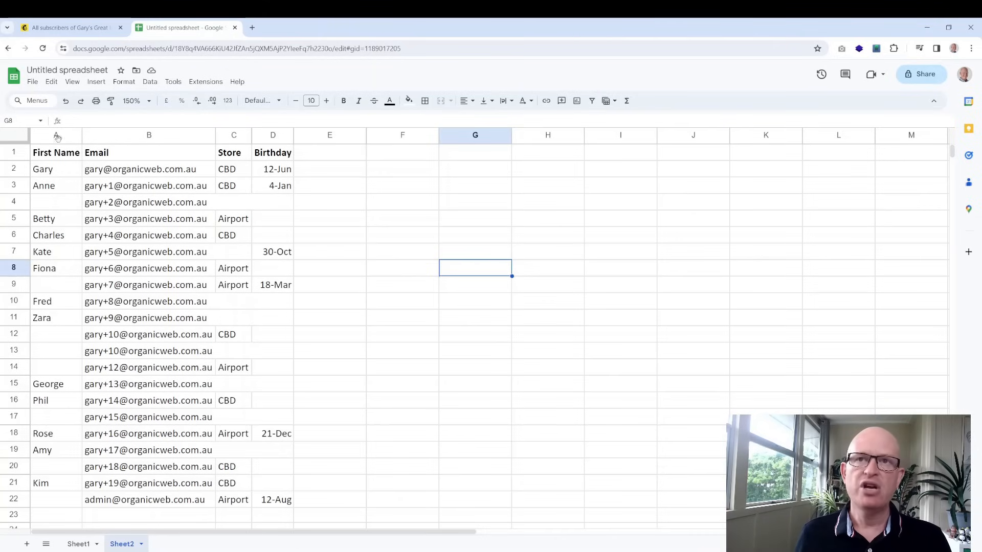
Check the email, Store and Birthday values in several Sheet2 cells
click(259, 209)
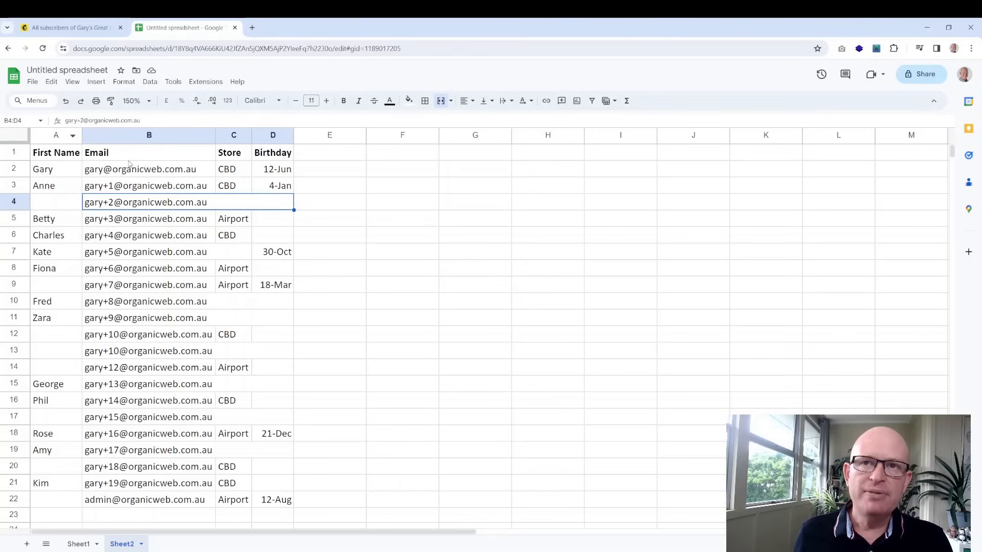
click(244, 172)
click(283, 185)
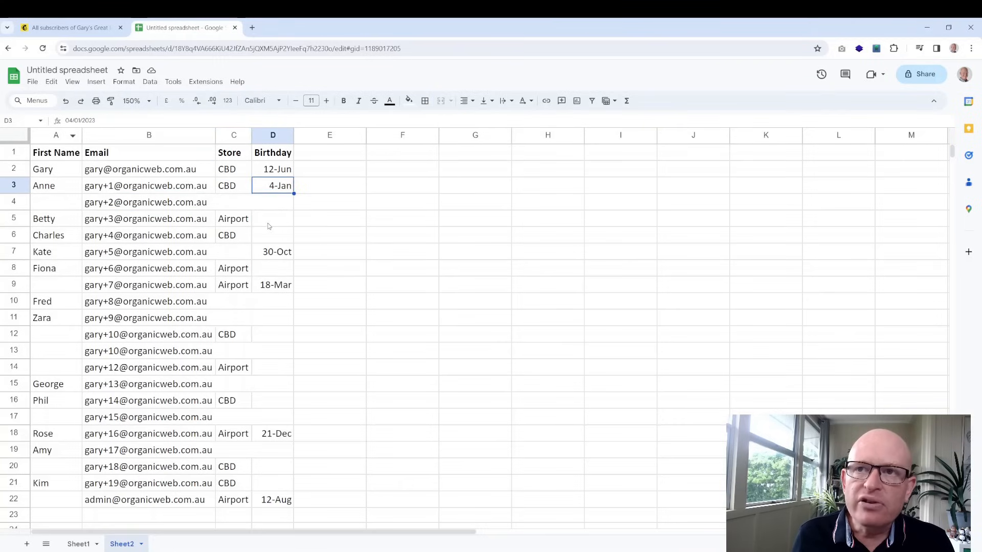
click(271, 222)
Copy columns A to D (First Name, Email, Store, Birthday) and return to Mailchimp
click(57, 134)
drag(172, 134, 286, 138)
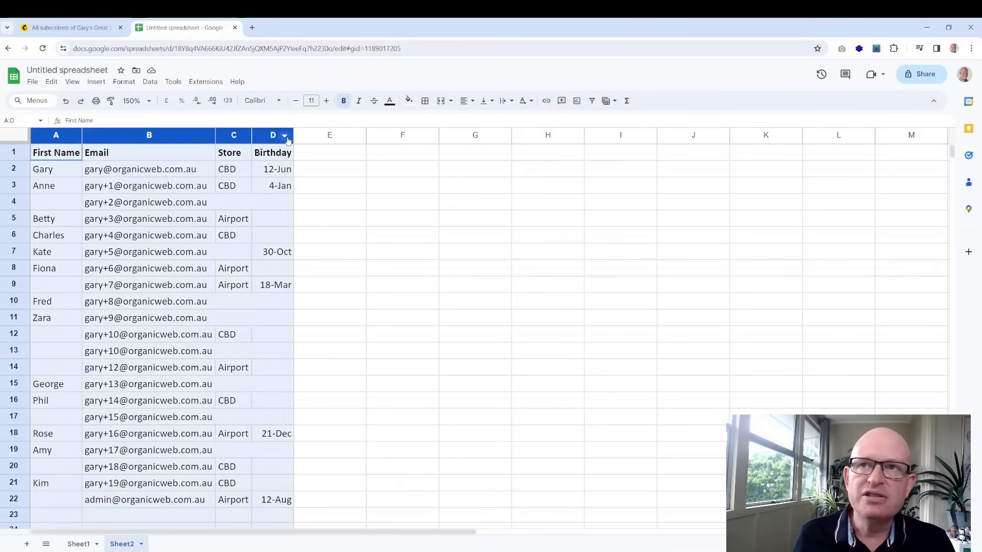
key(ctrl+c)
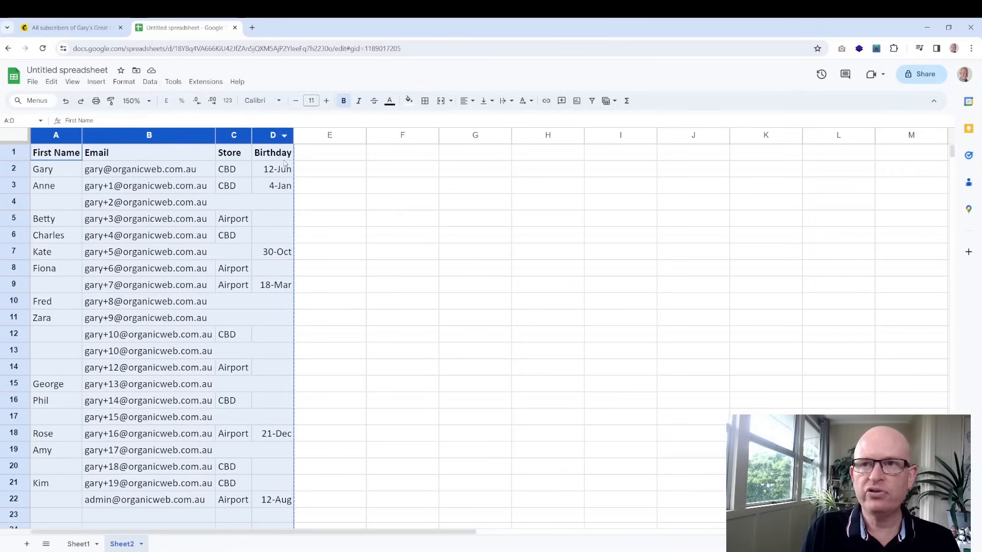
click(296, 211)
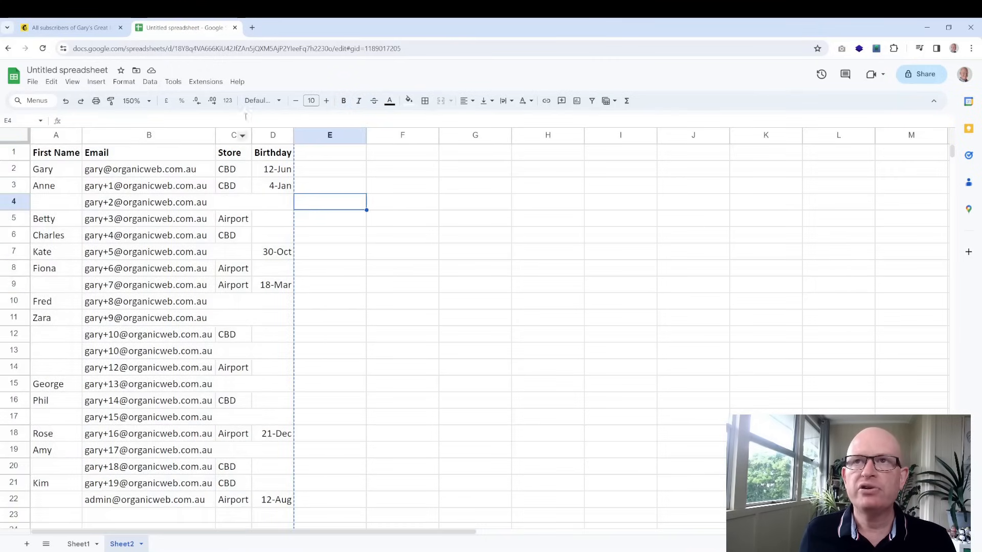
click(91, 26)
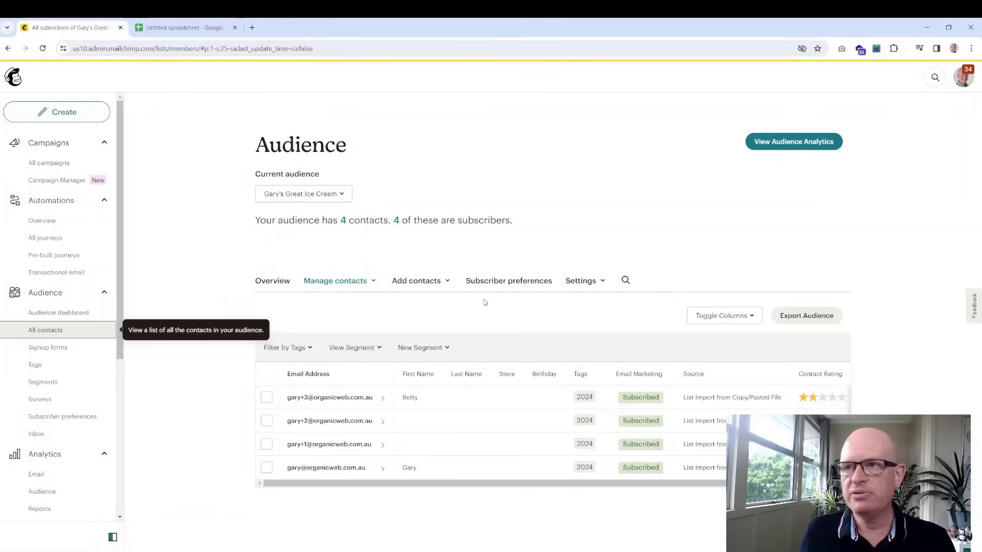
Start a new contact import using the Copy and paste method
click(442, 282)
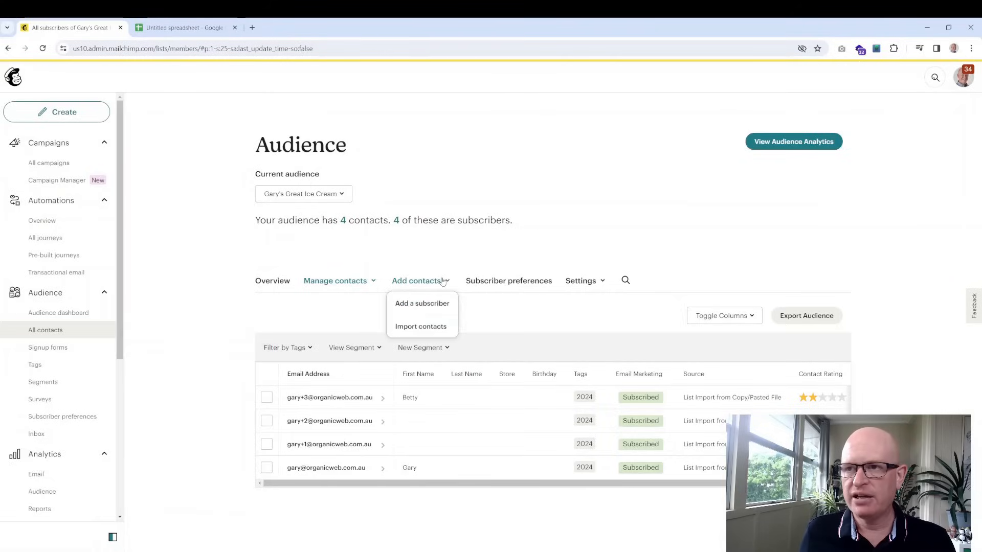
click(436, 334)
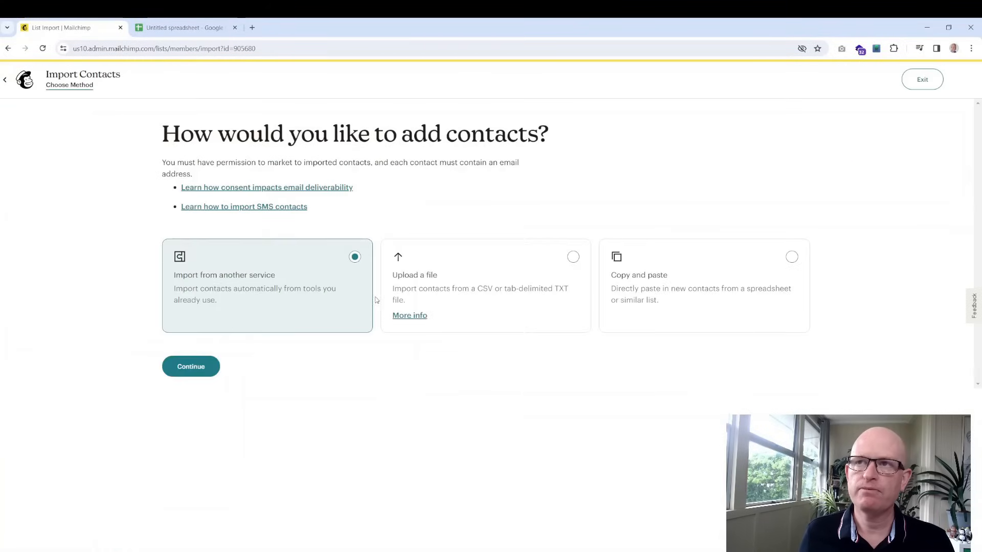
click(674, 285)
click(193, 367)
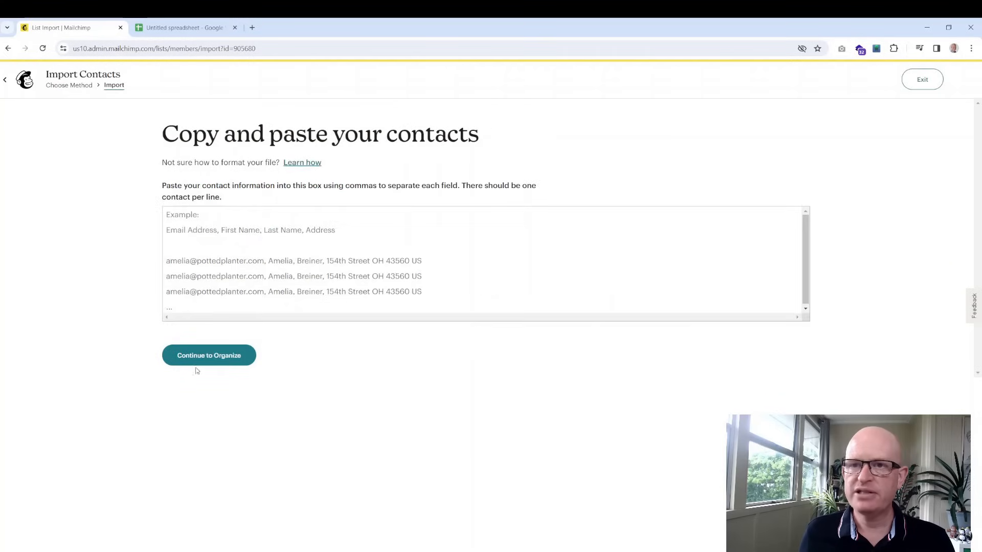
Paste the copied Sheet2 columns into the import box and continue to Organize
click(336, 276)
key(ctrl+v)
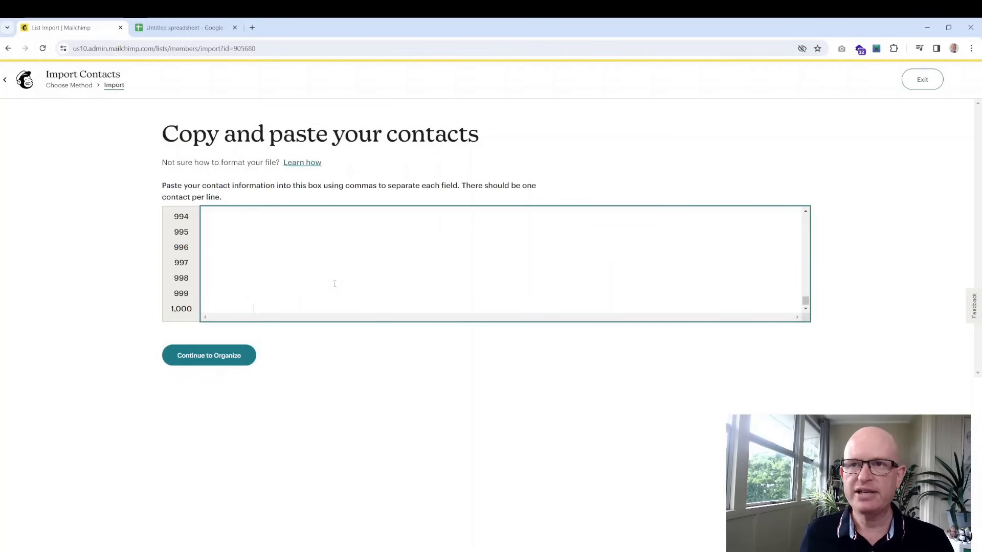
drag(805, 300, 808, 210)
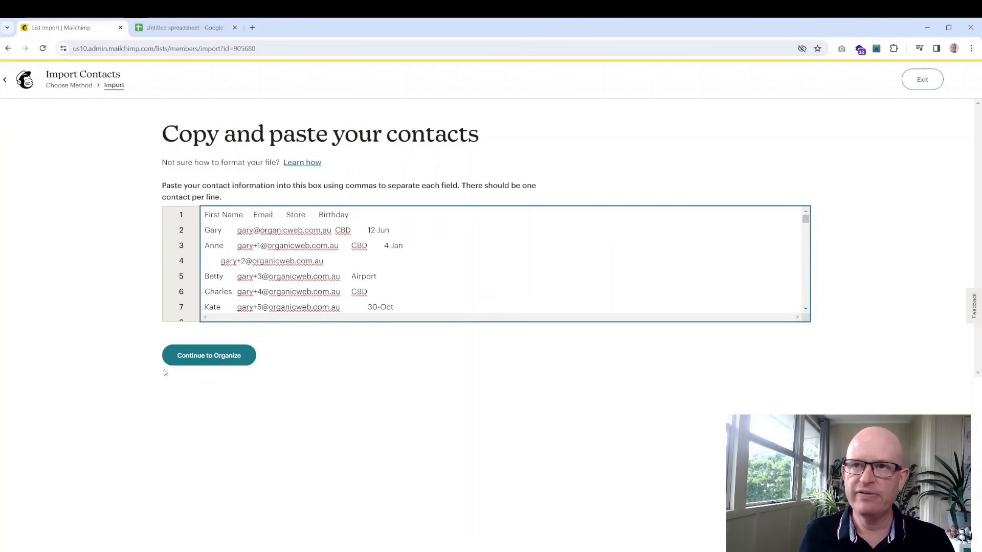
click(196, 360)
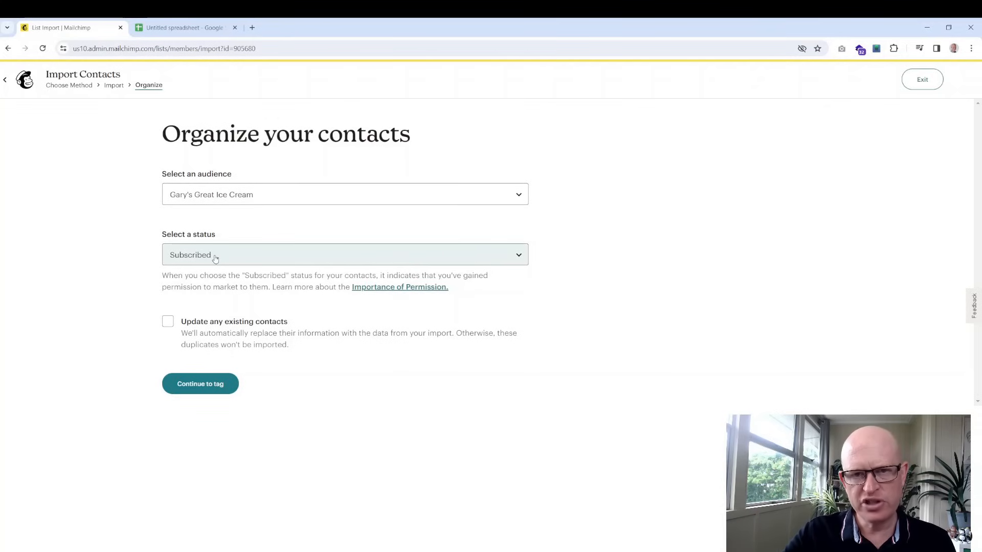
Allow updating existing contacts and create the import tag 'Ice Cream Lovers'
click(170, 326)
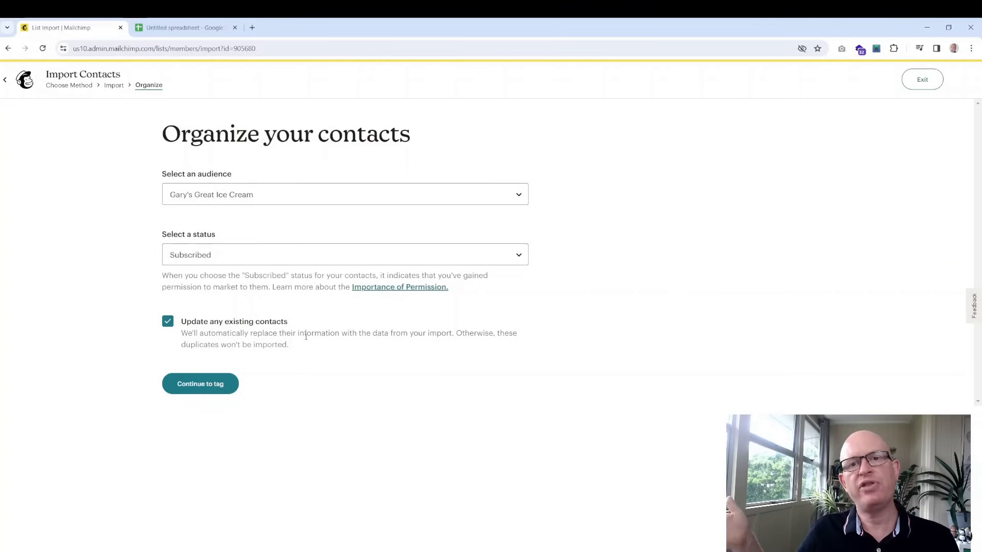
click(204, 382)
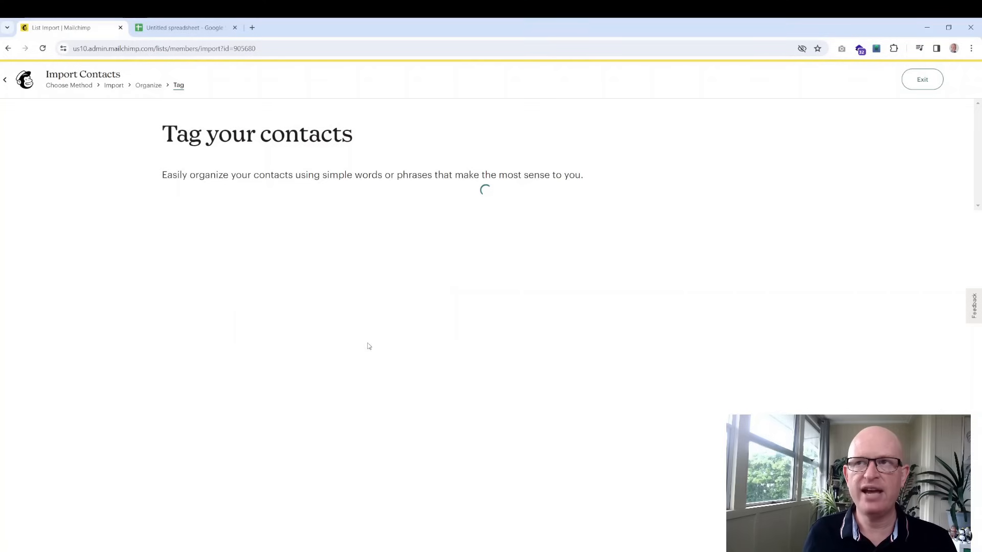
click(295, 231)
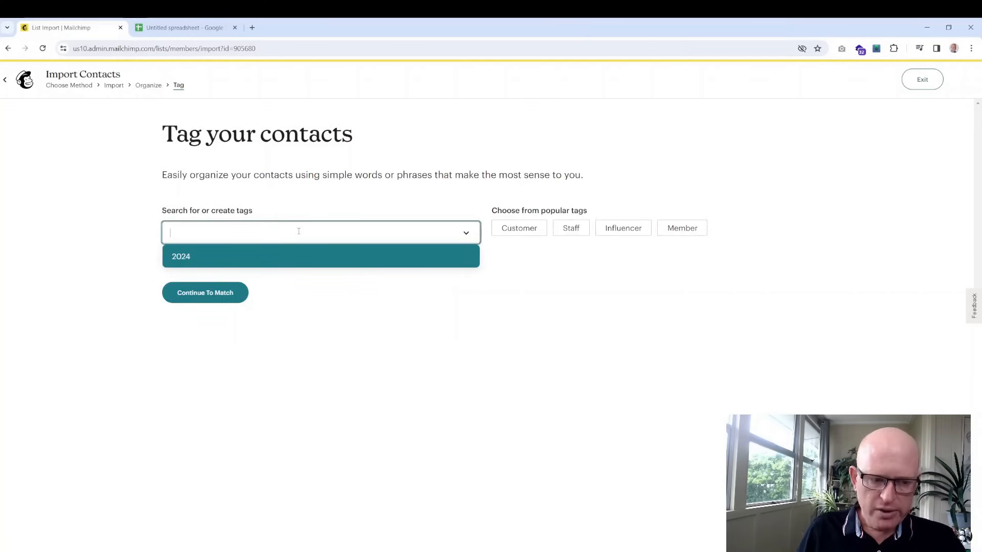
text(Ic)
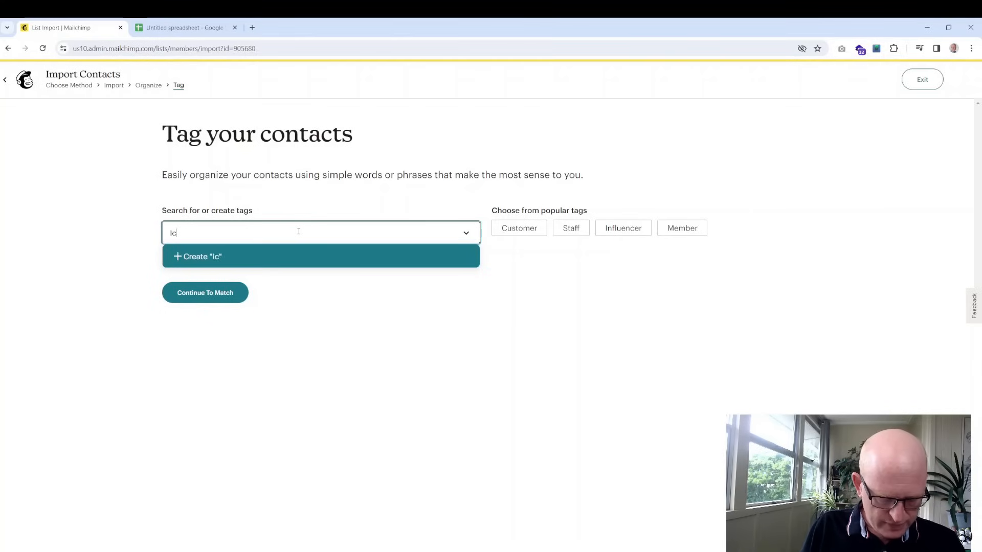
text(e Cream Lovers)
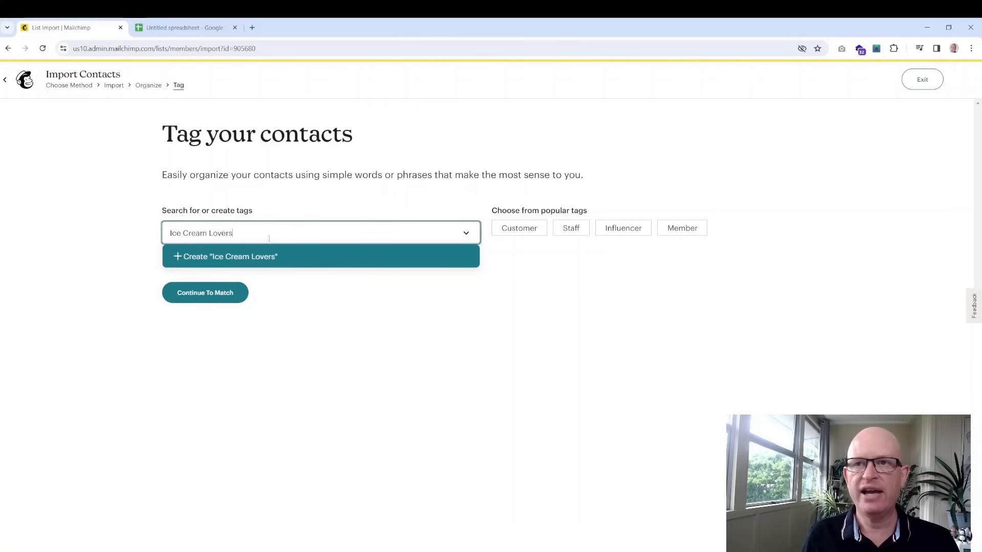
click(274, 261)
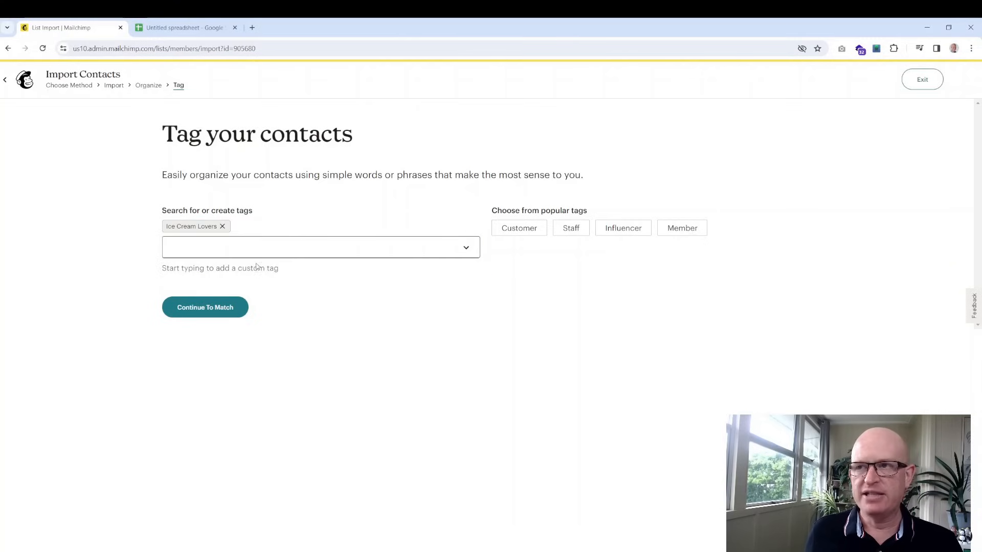
Proceed through column matching, then finalize and complete the import
click(204, 308)
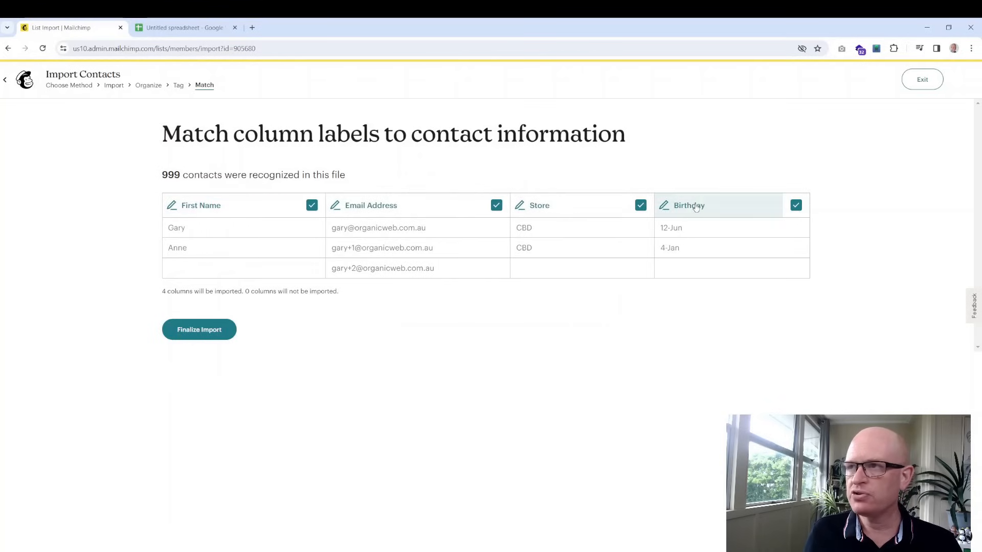
click(193, 329)
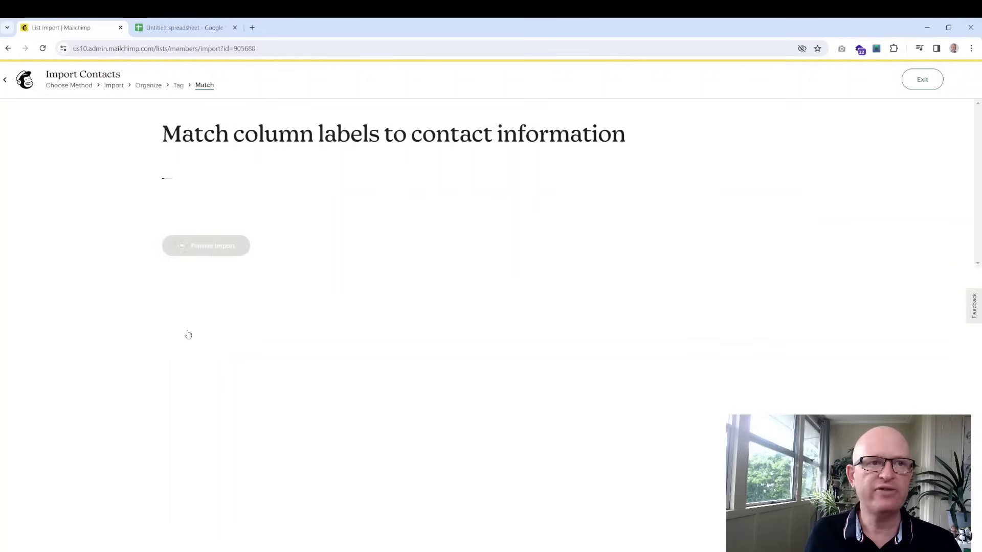
click(190, 336)
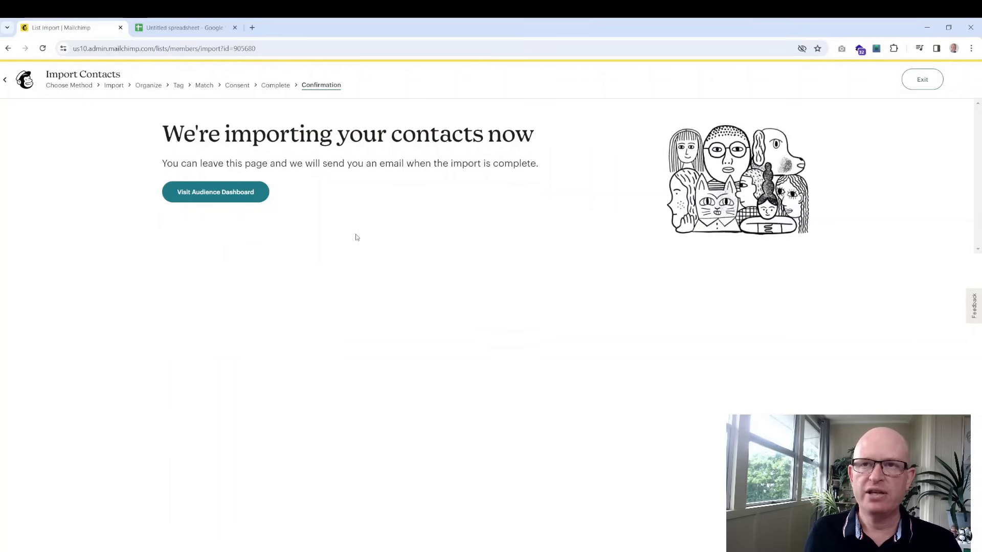
Go to the audience dashboard and open the list of 19 contacts
click(220, 199)
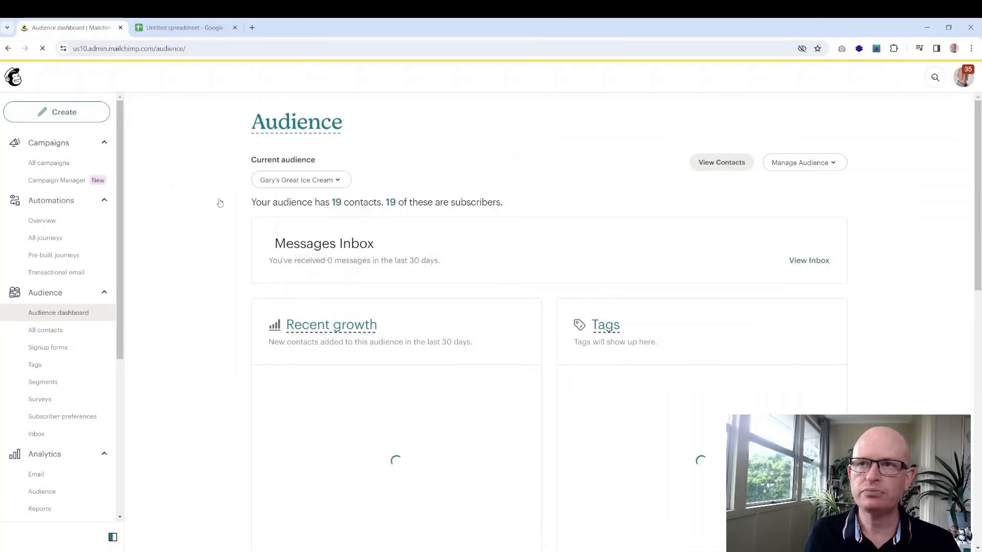
click(336, 204)
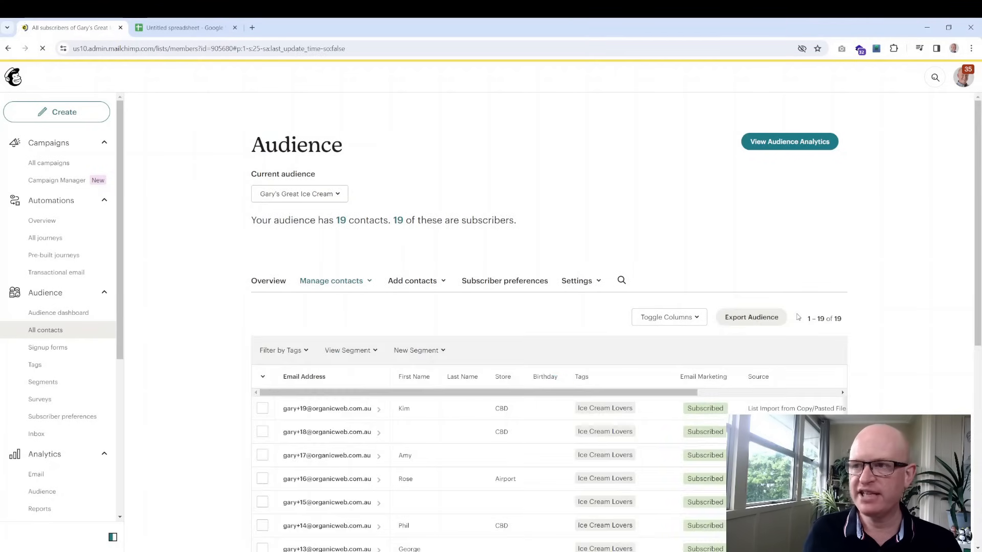
scroll(787, 307, down, 4)
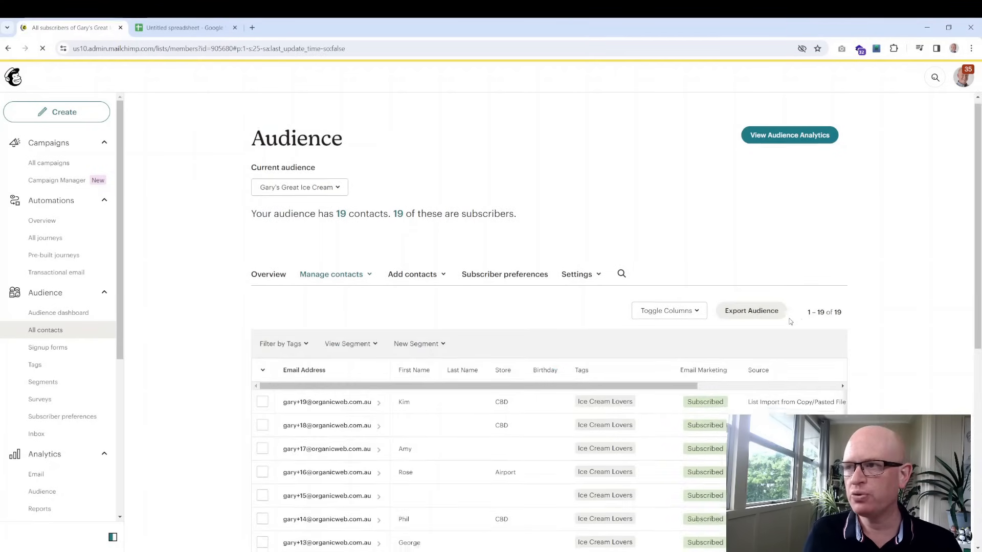
scroll(774, 259, up, 3)
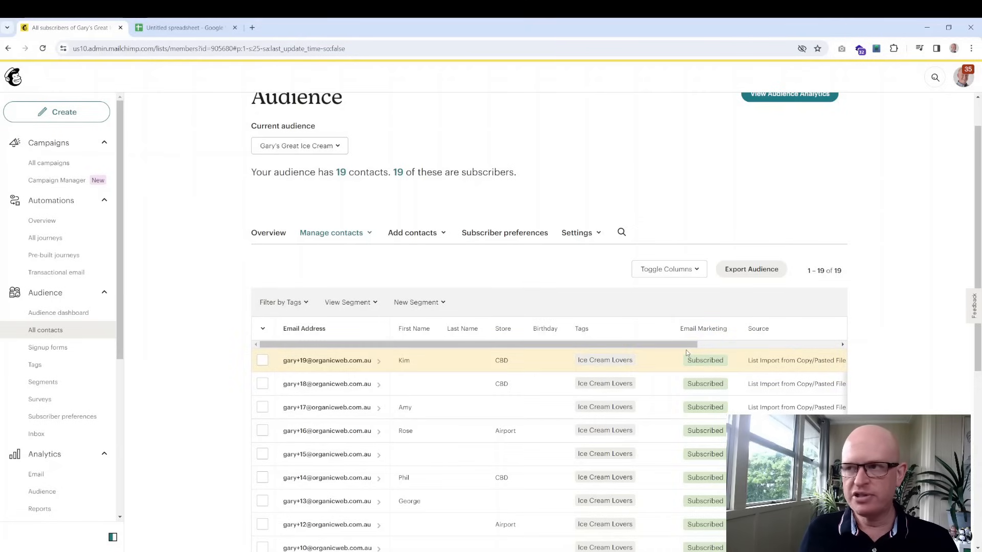
scroll(685, 350, right, 3)
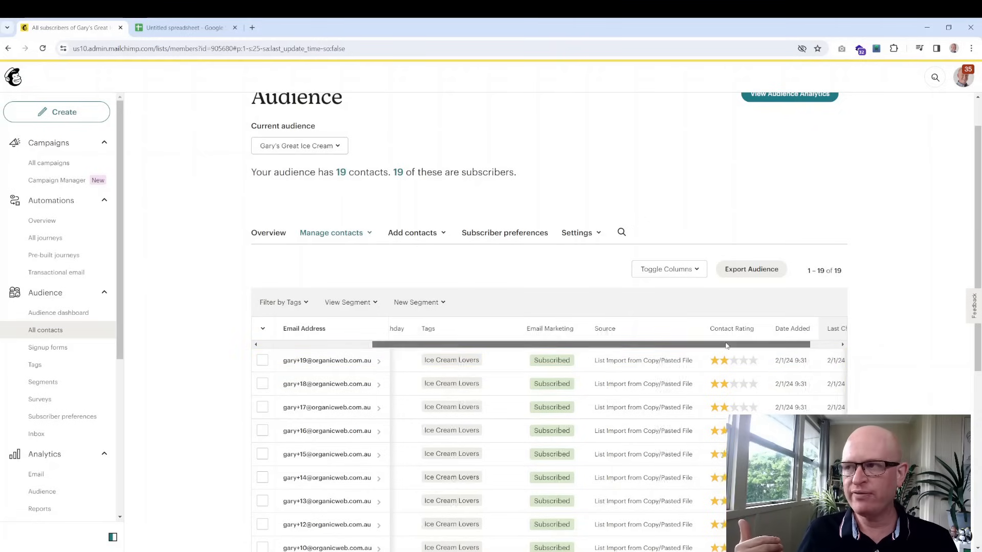
drag(719, 344, 574, 345)
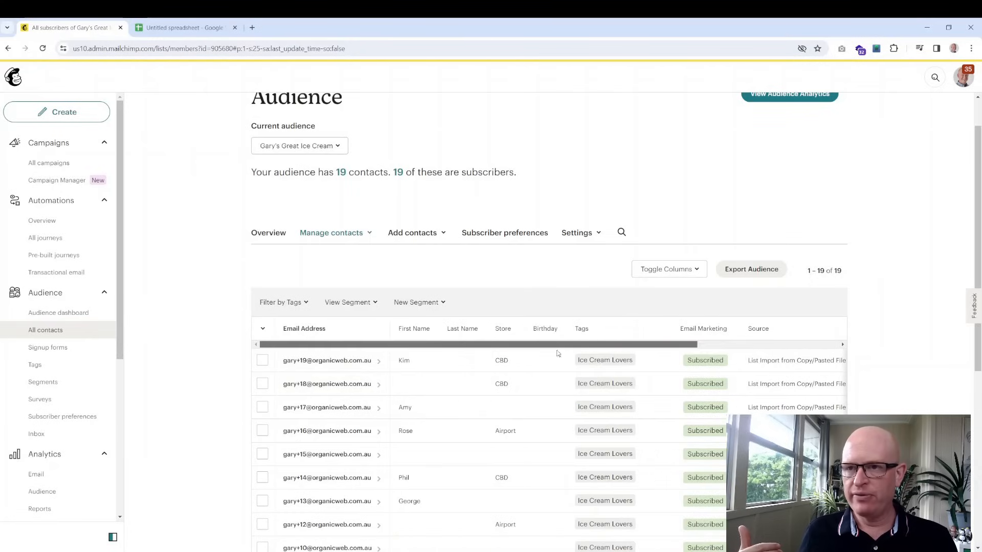
scroll(573, 341, down, 1)
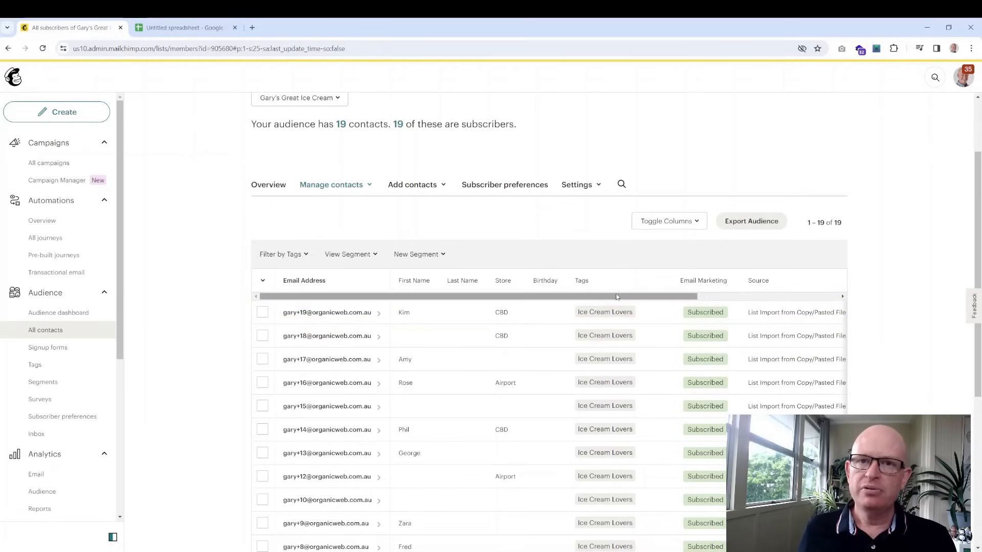
Review the Tags page and the Ice Cream Lovers tag's actions, ending on the Audience dashboard
click(43, 368)
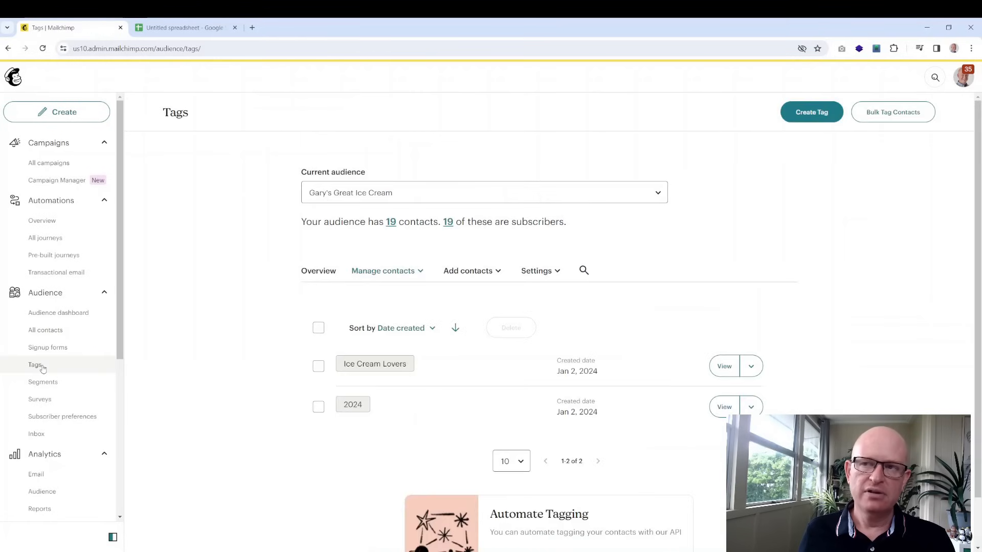
scroll(512, 327, down, 1)
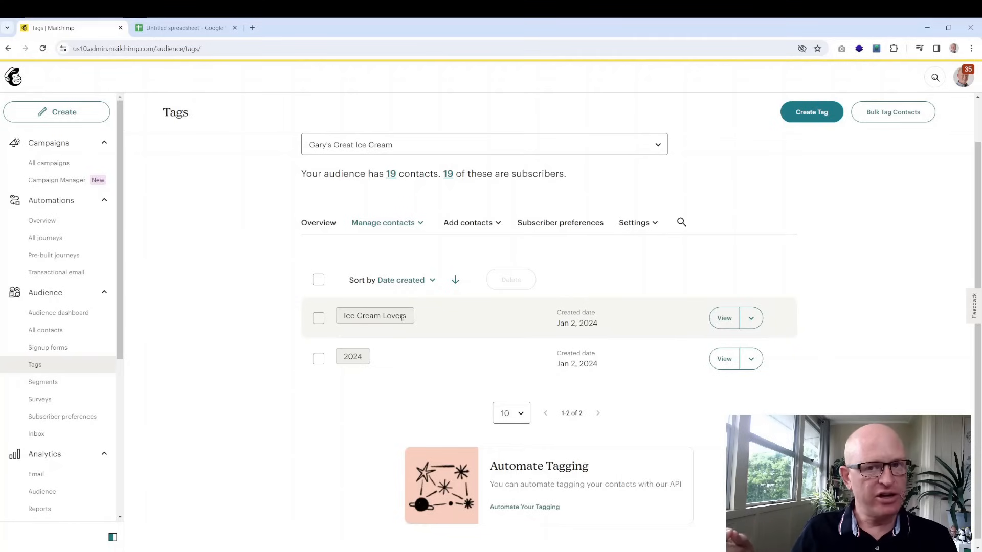
click(756, 318)
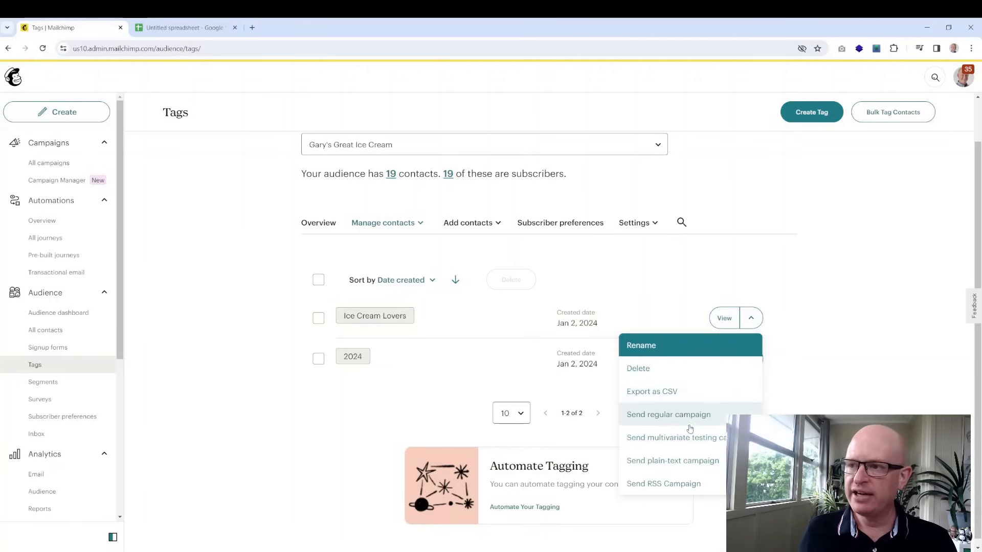
click(817, 340)
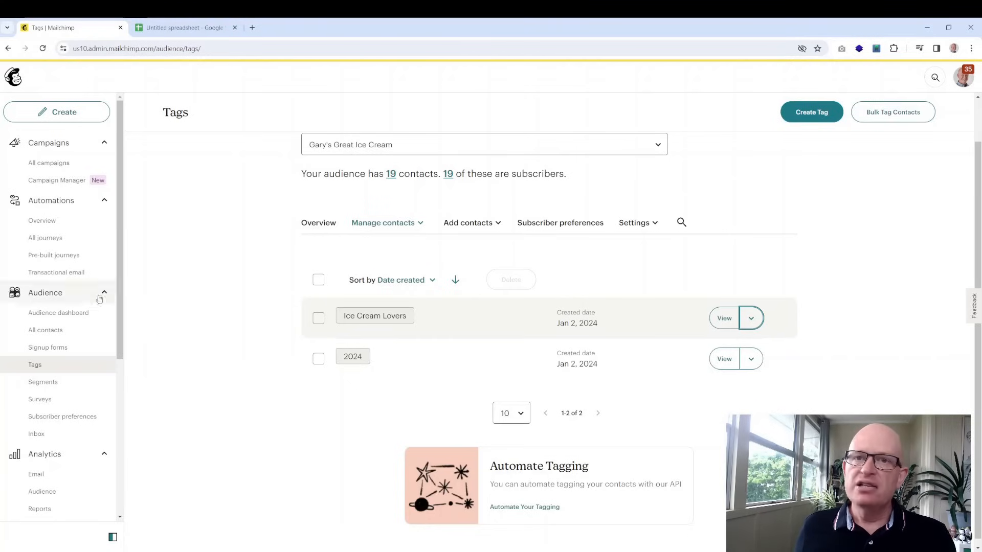
click(57, 312)
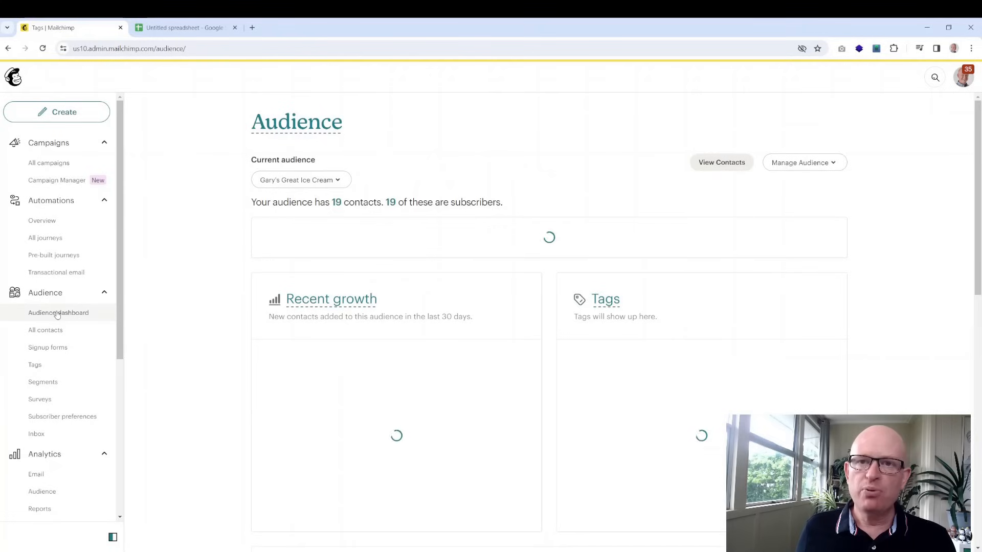
Show All contacts for the 19 subscribers and display the New Segment type options
click(56, 330)
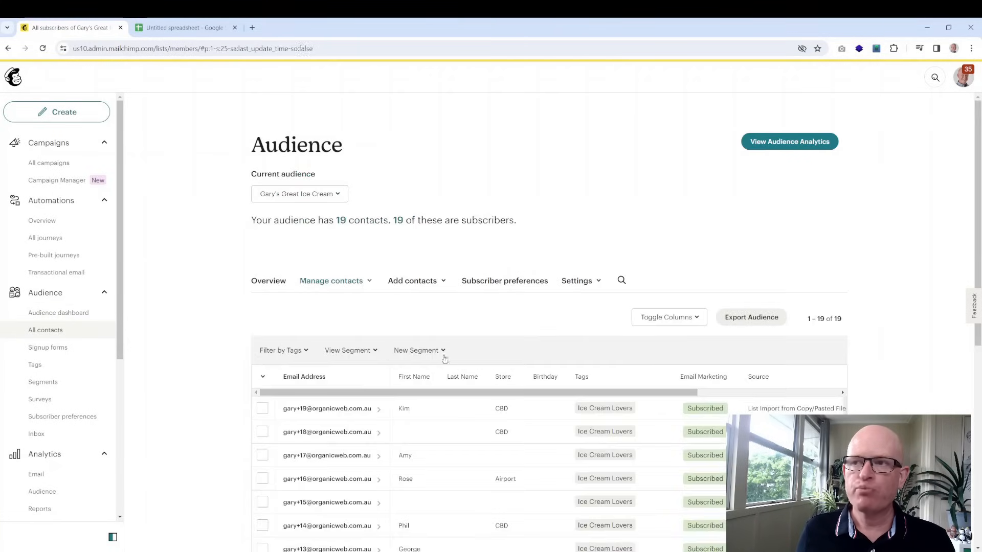
scroll(717, 339, down, 2)
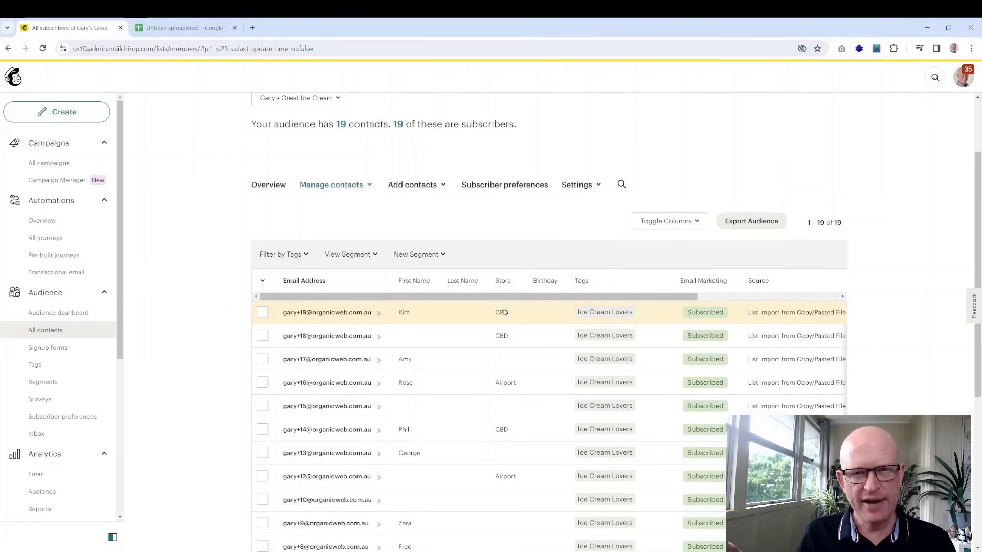
click(440, 255)
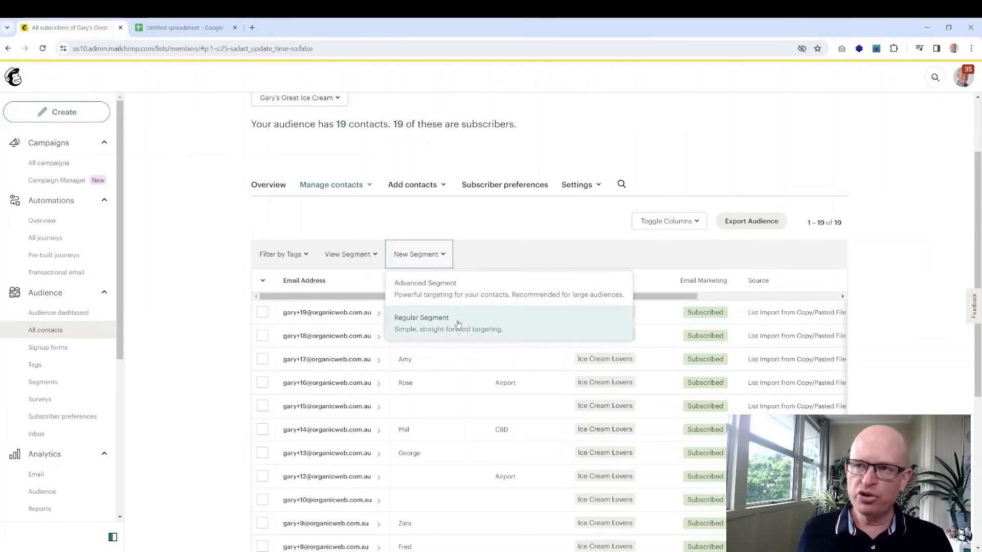
From the Segments page's Regular Segments tab, create a new regular segment
click(161, 301)
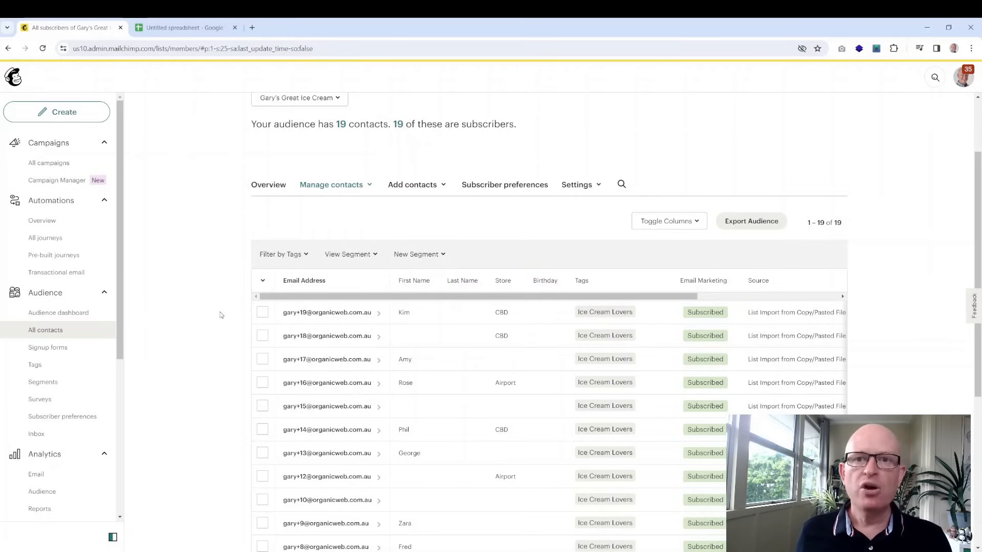
click(68, 384)
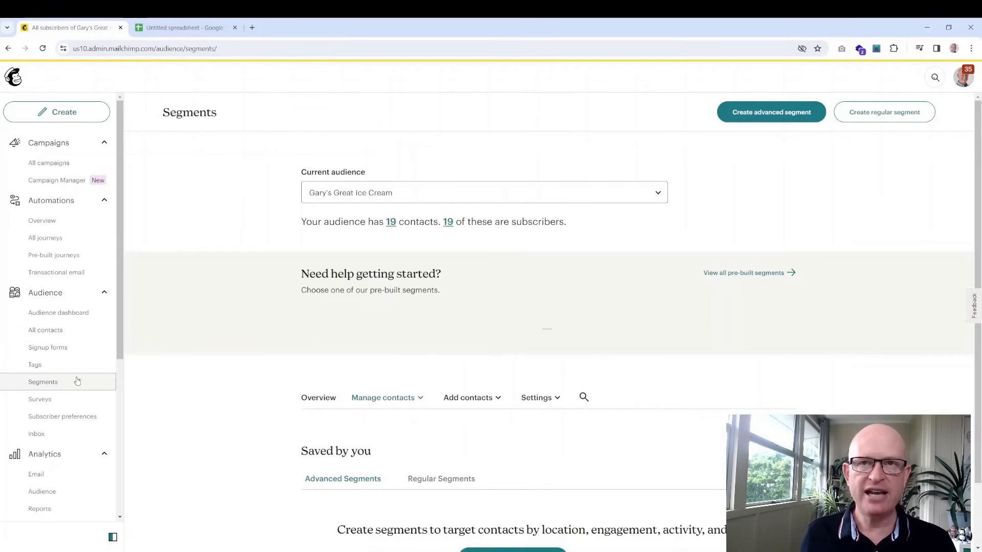
scroll(490, 279, down, 2)
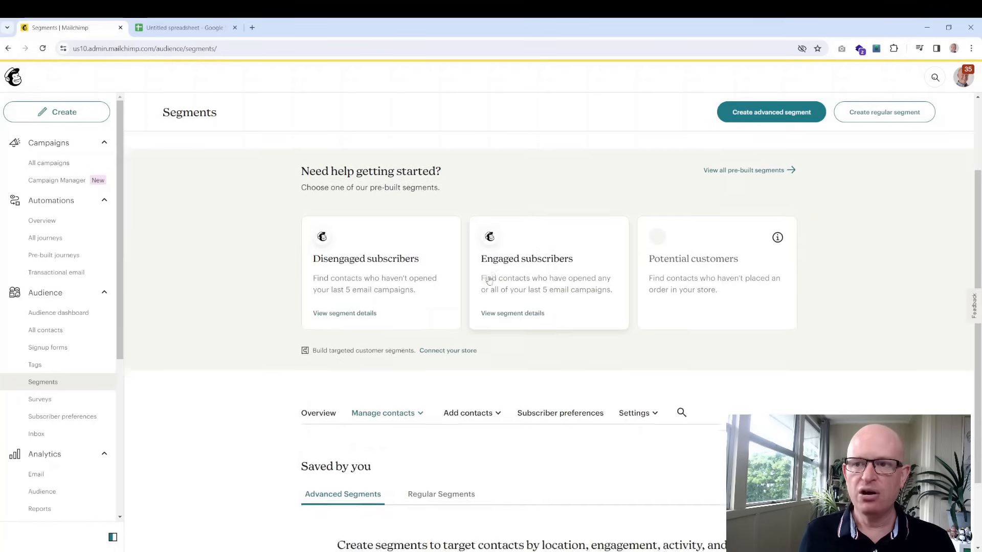
scroll(489, 279, down, 2)
scroll(490, 280, down, 3)
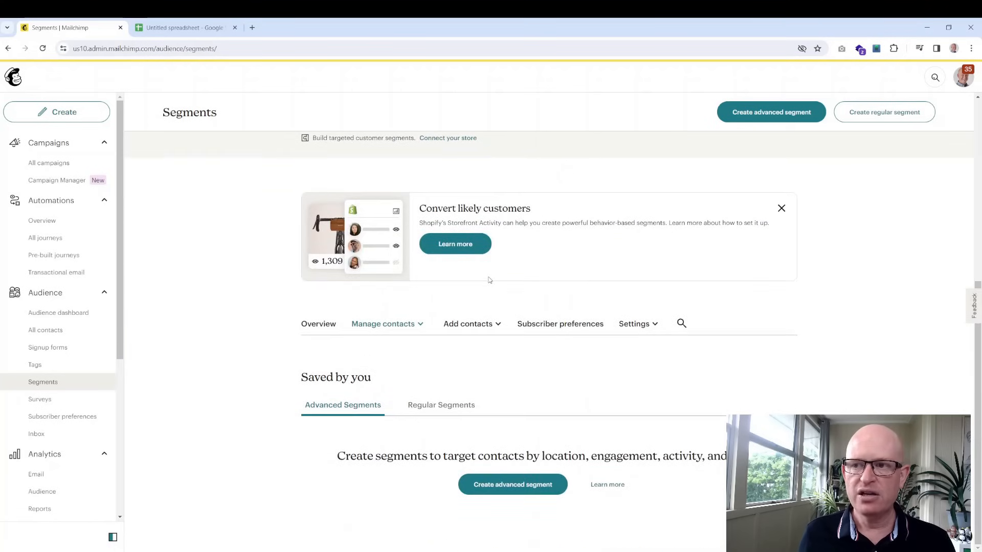
click(451, 407)
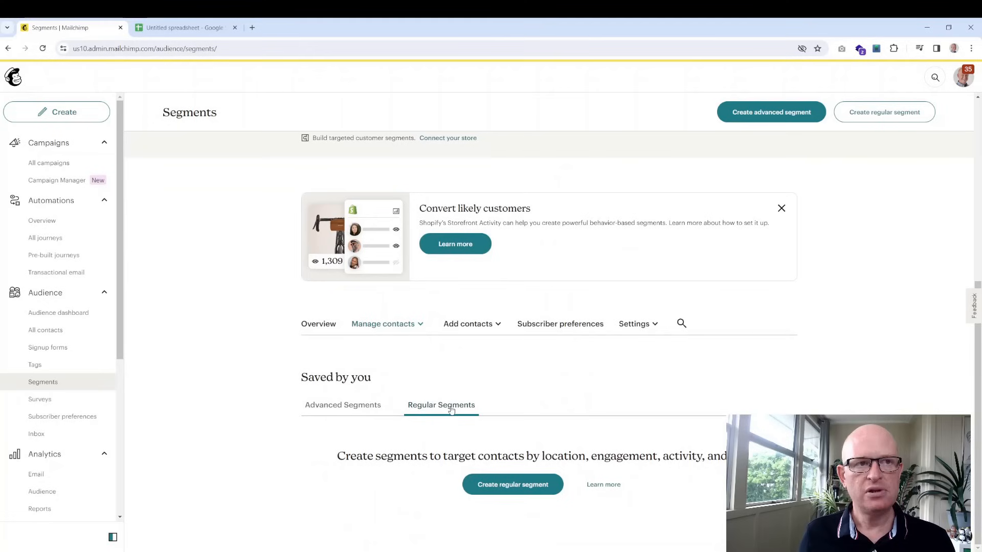
click(530, 490)
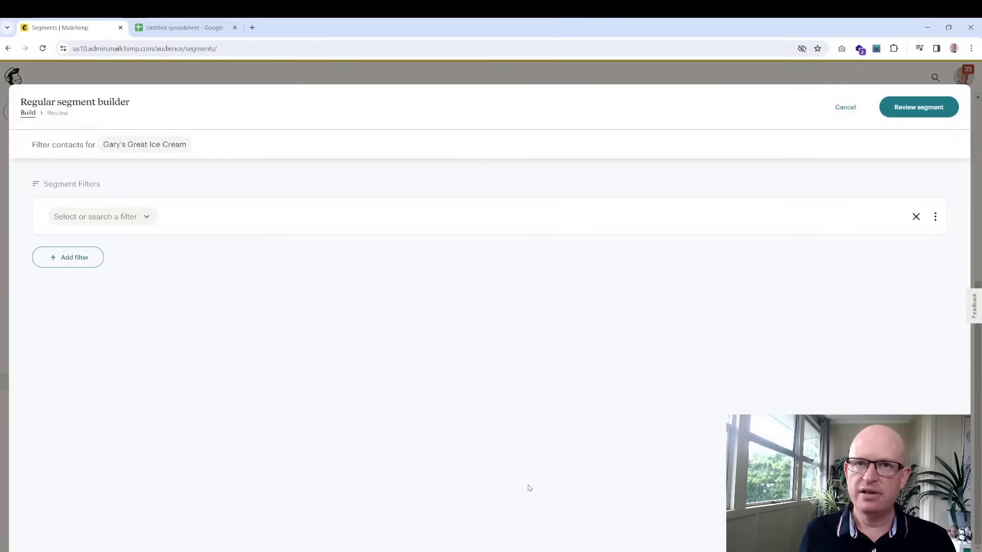
Set the segment filter to Store is 'cbd' and proceed to review
click(148, 222)
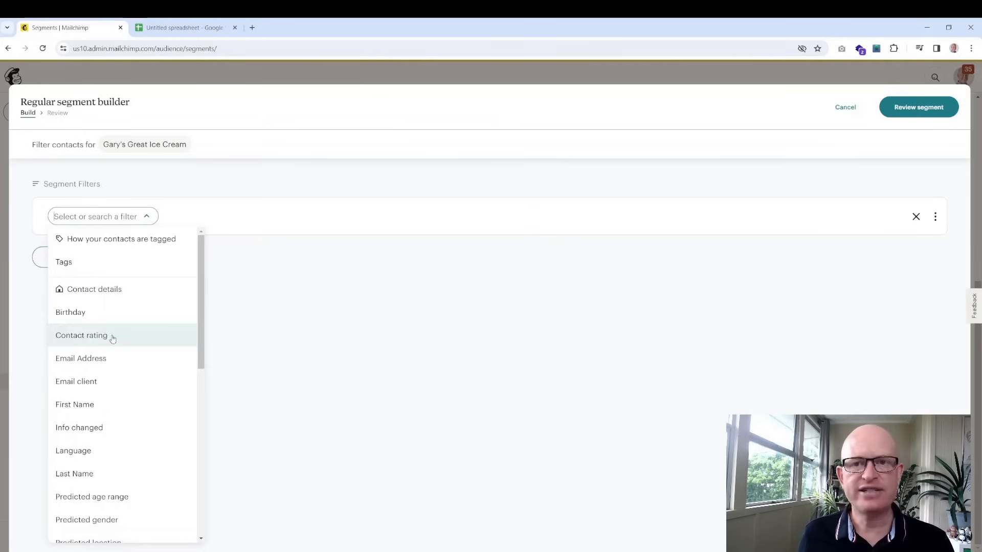
scroll(115, 480, down, 2)
scroll(116, 469, down, 2)
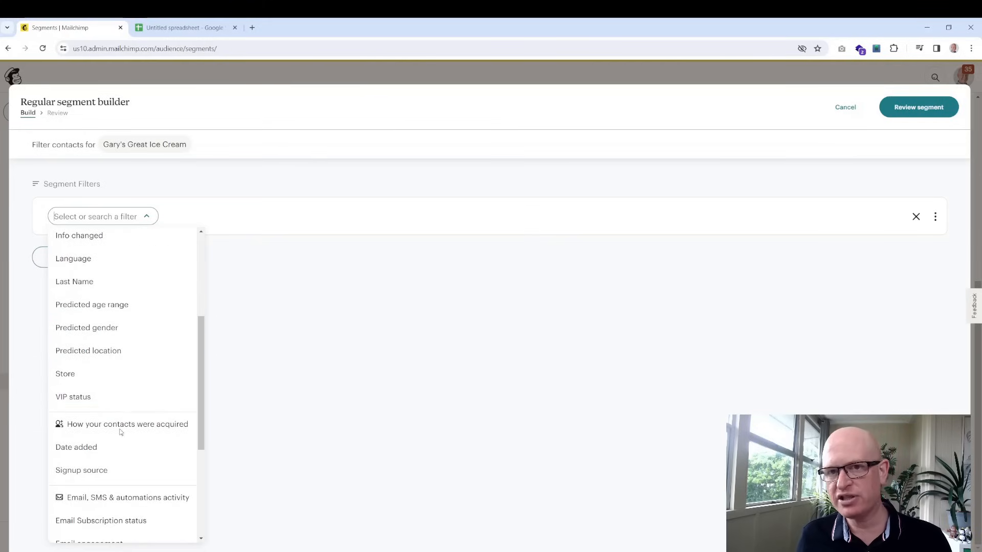
click(118, 375)
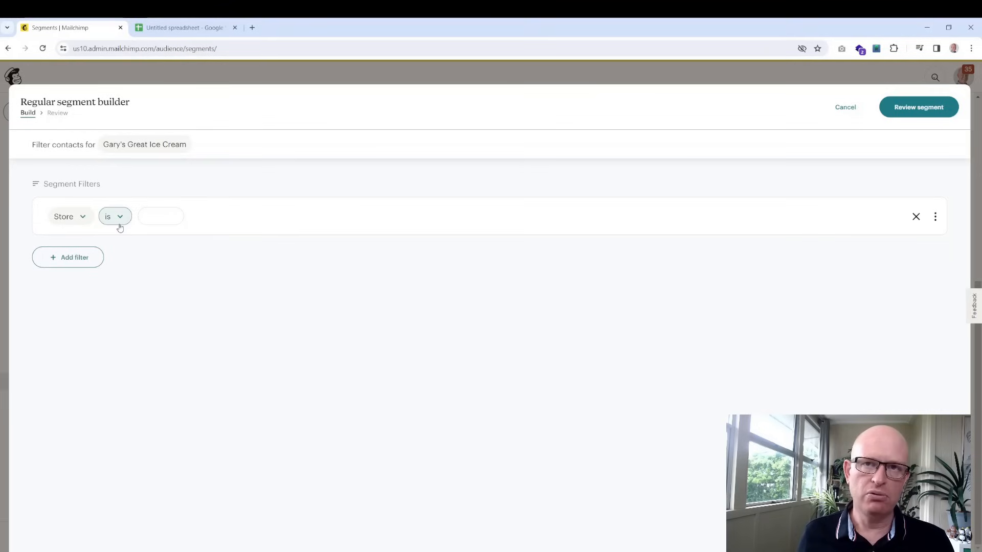
click(161, 218)
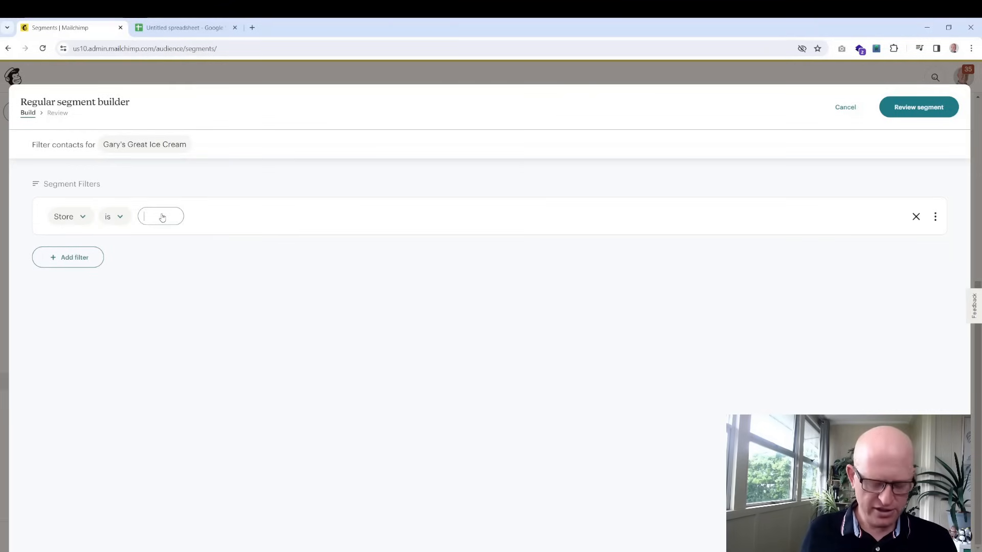
text(cbd)
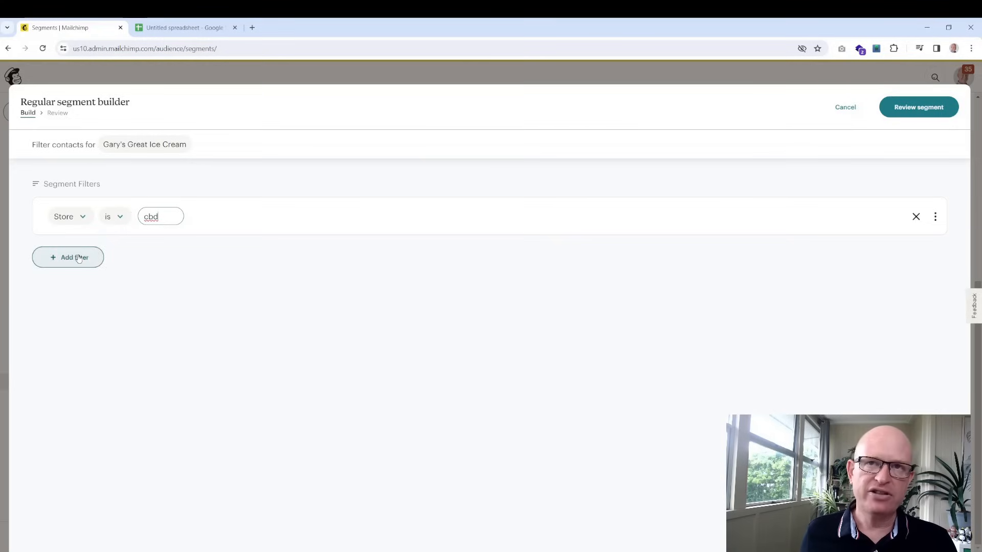
click(908, 109)
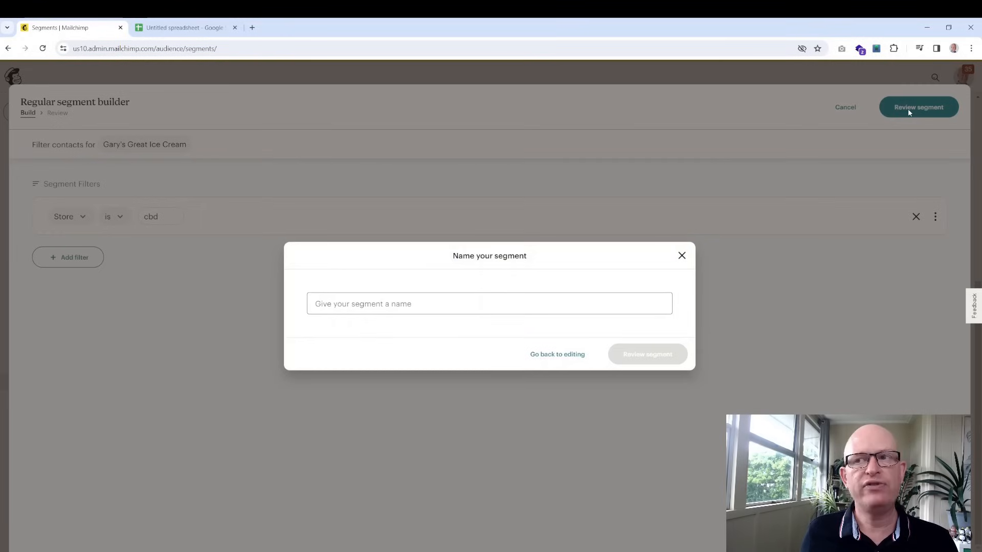
Name the segment 'Store = cbd' and review its 6 matching contacts
click(505, 303)
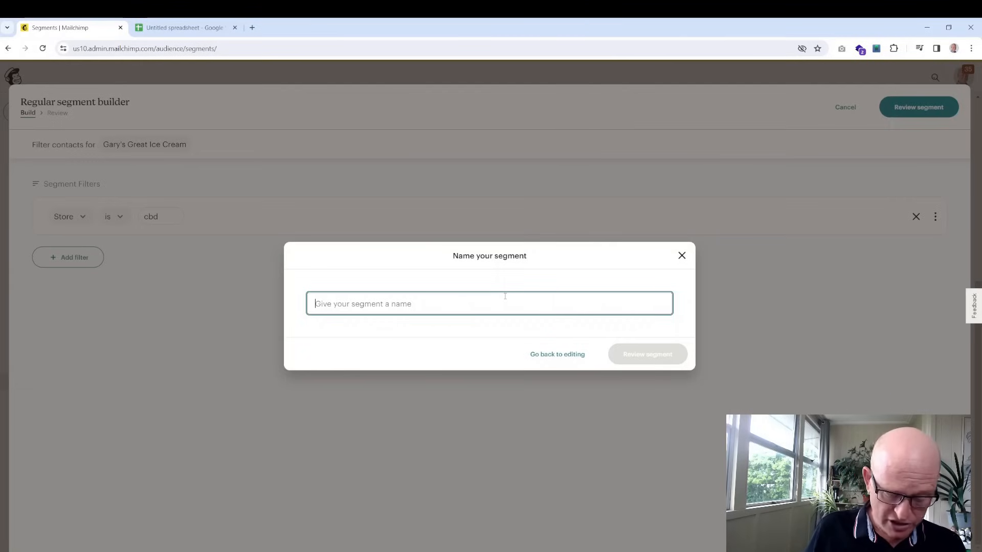
text(Store = cbd)
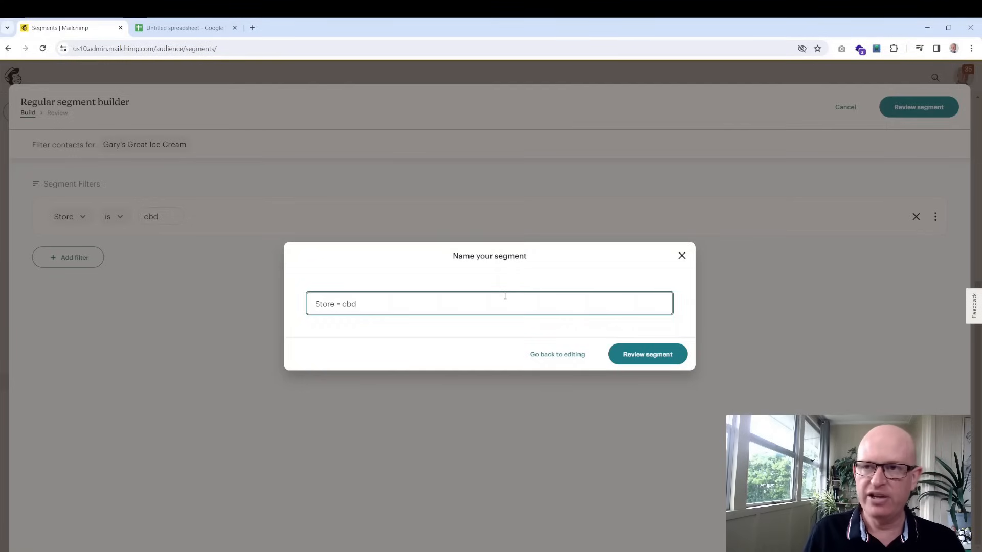
click(636, 360)
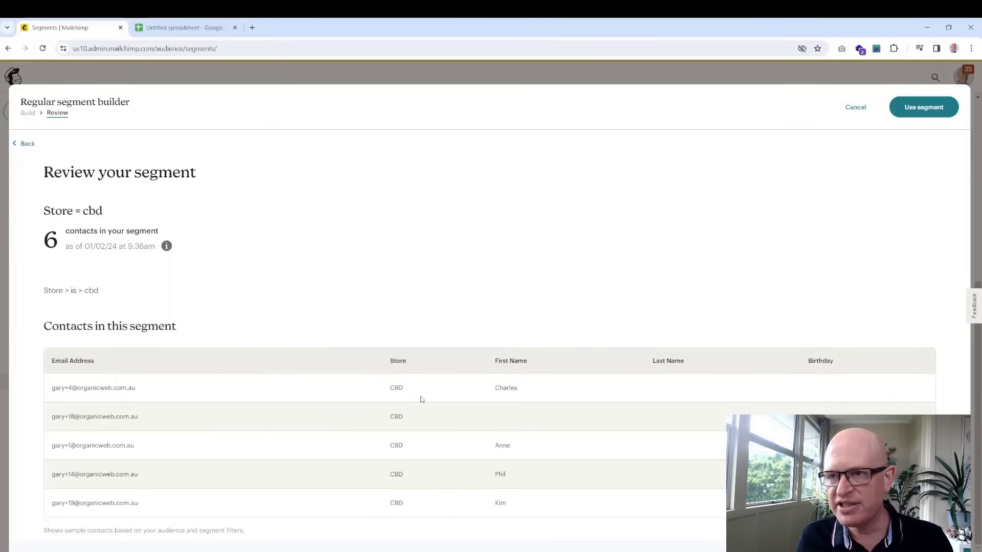
Save the Store = cbd segment and view its 6 matching CBD-store contacts under All contacts
click(915, 112)
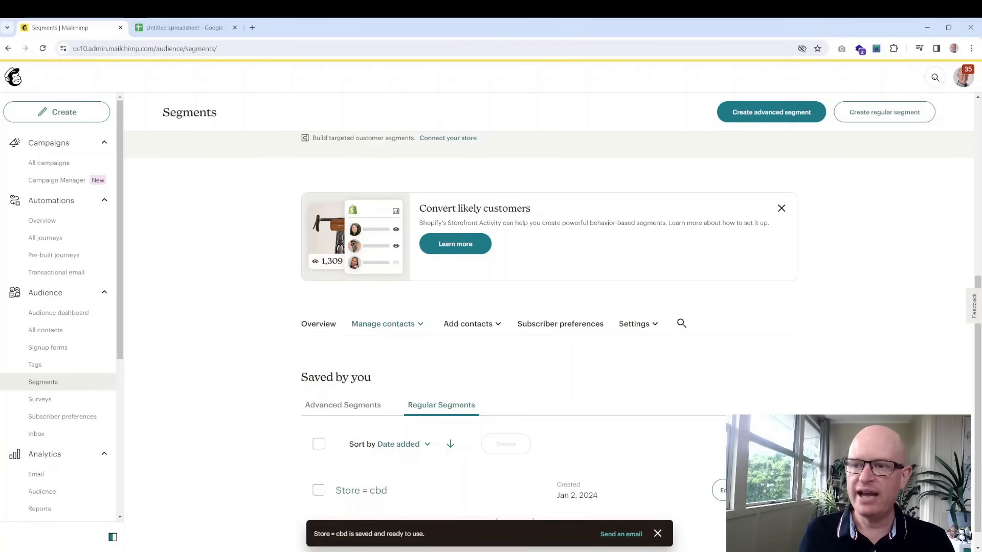
scroll(265, 467, down, 1)
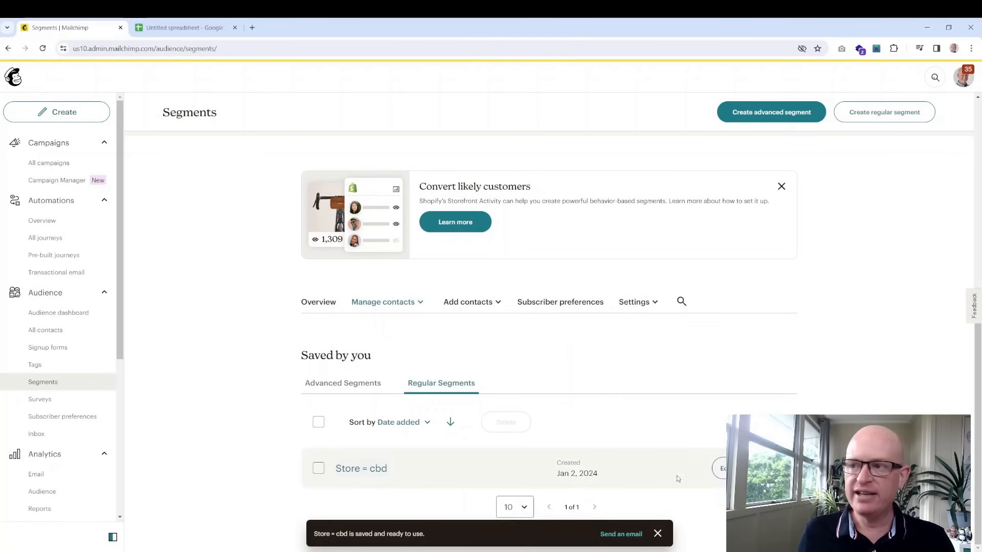
click(756, 468)
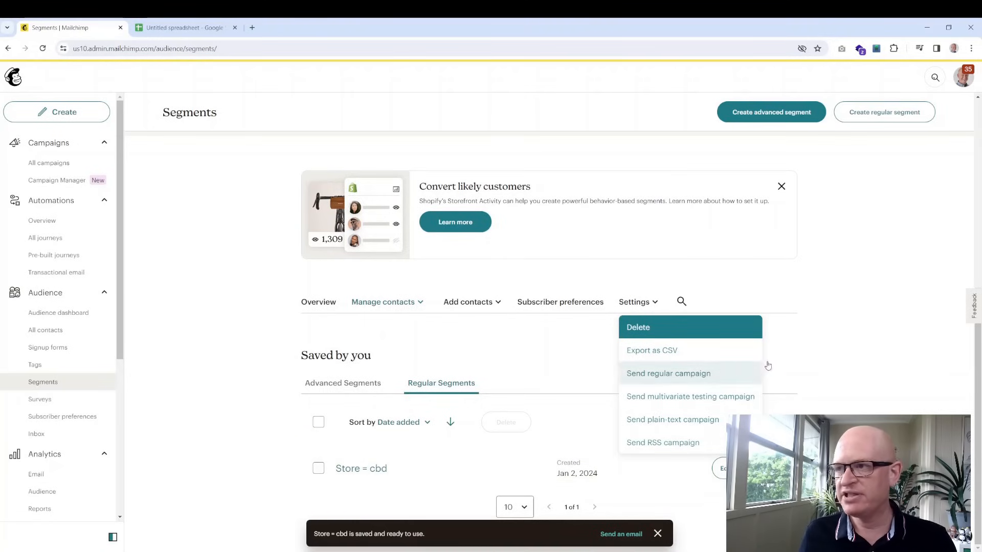
click(721, 469)
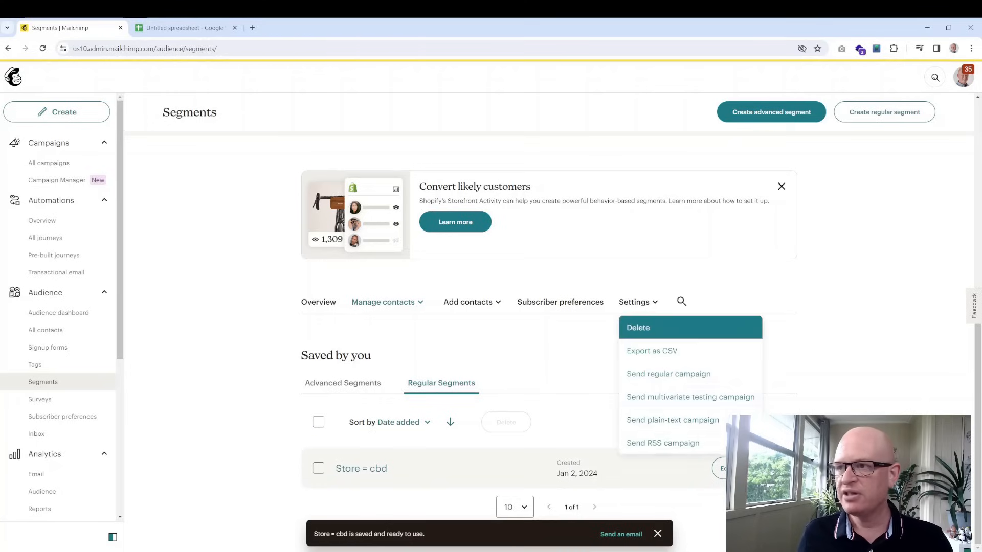
click(152, 318)
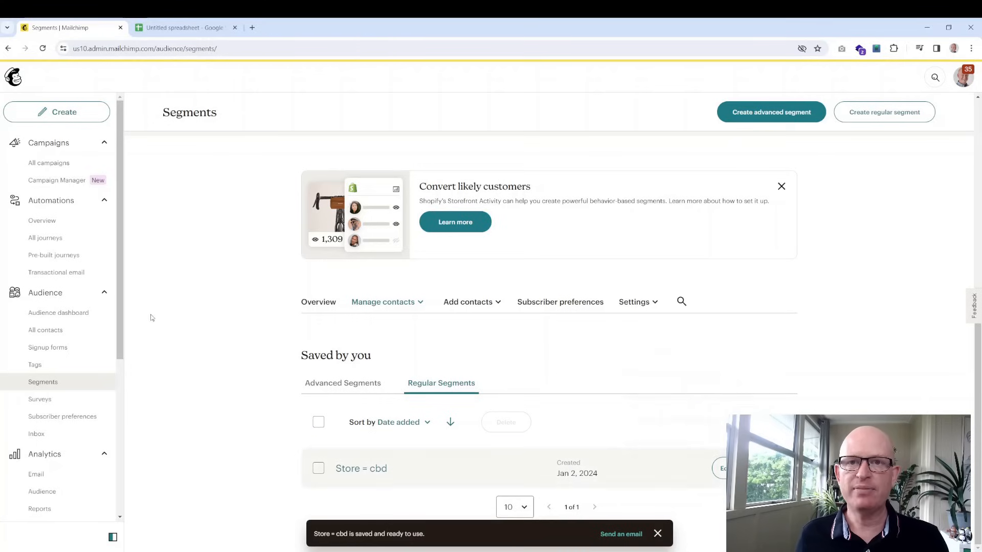
click(65, 333)
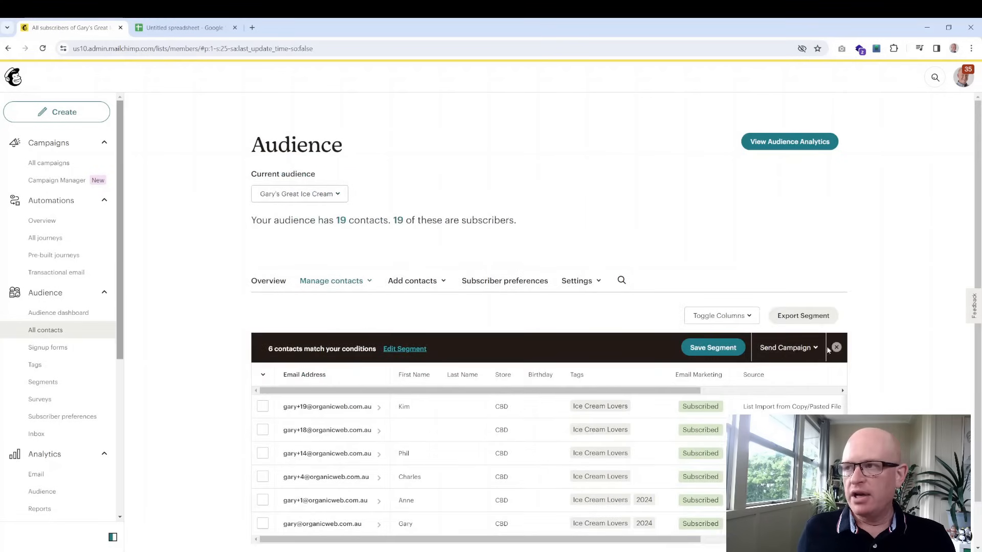
Clear the segment filter so all contacts show, without applying a saved segment, then go to All campaigns
click(836, 347)
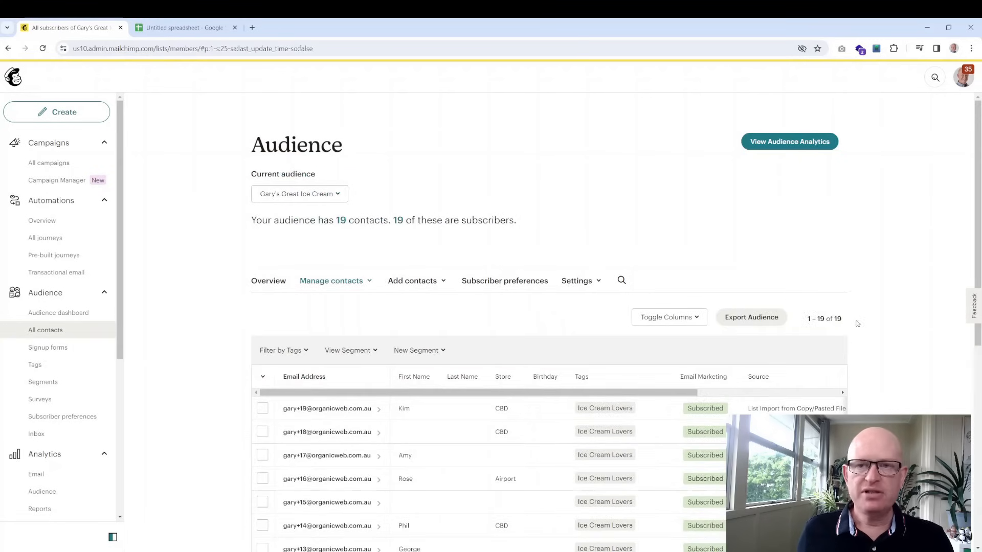
scroll(417, 302, down, 1)
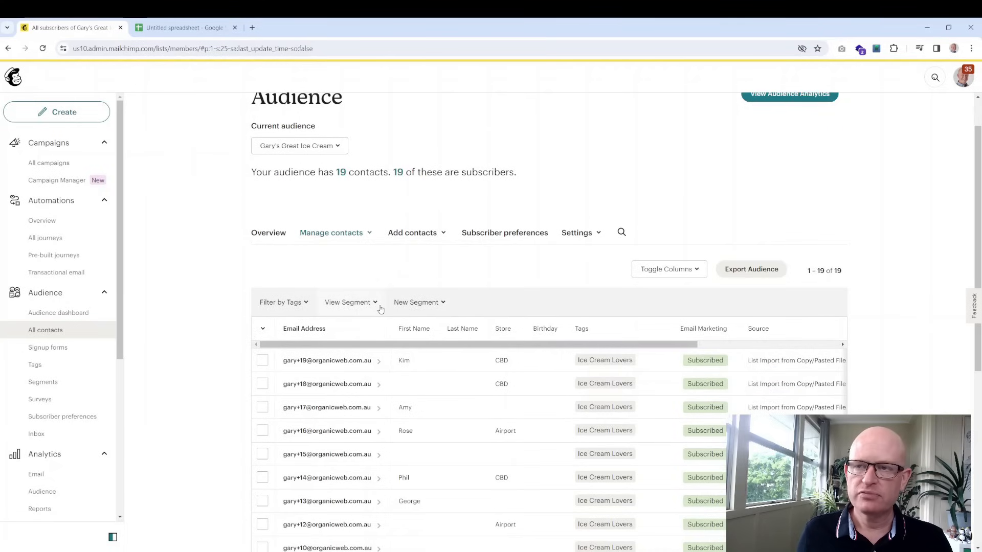
click(380, 306)
click(356, 300)
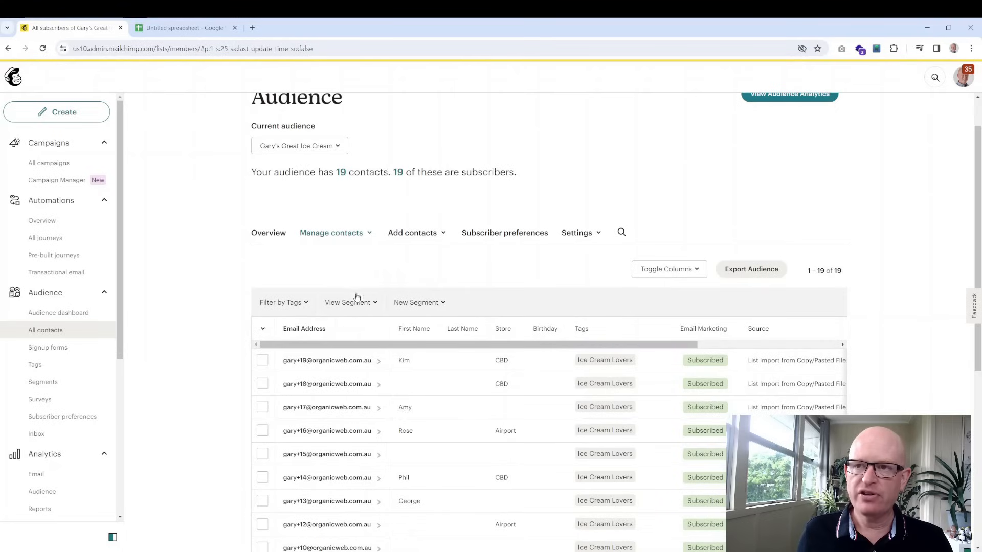
click(360, 306)
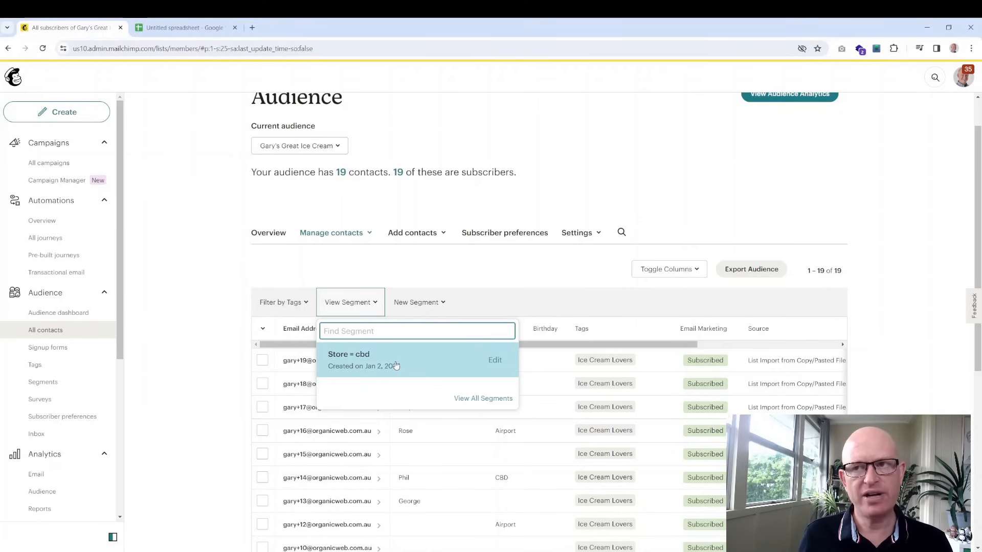
click(429, 268)
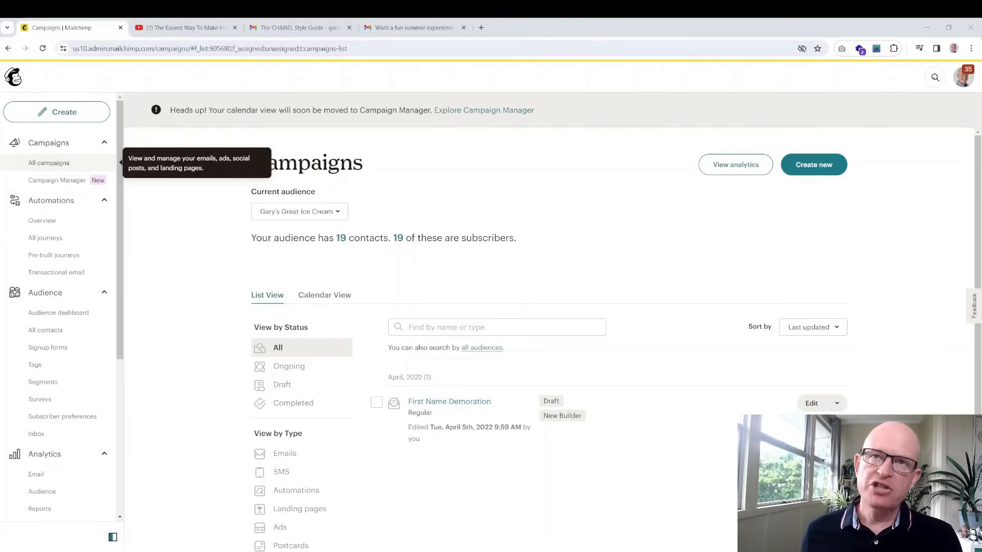
click(78, 165)
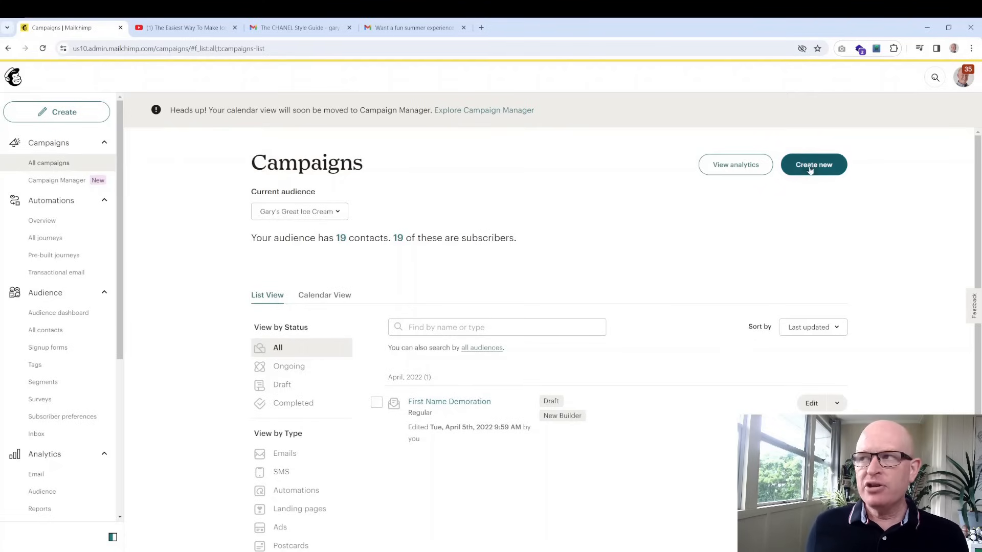
Switch to the browser tab showing 'The CHANEL Style Guide' example email from CHANEL Fine Jewellery
click(279, 31)
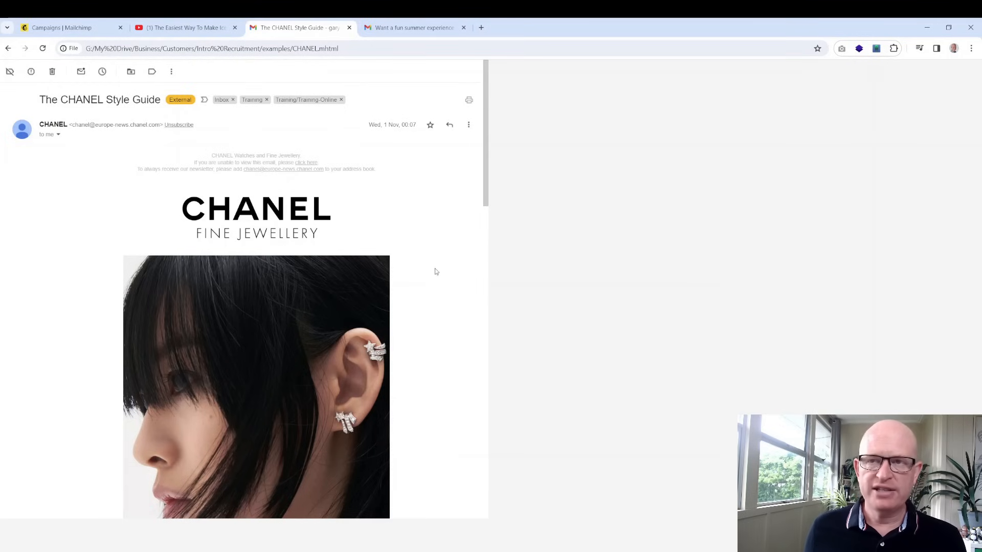
scroll(344, 218, down, 13)
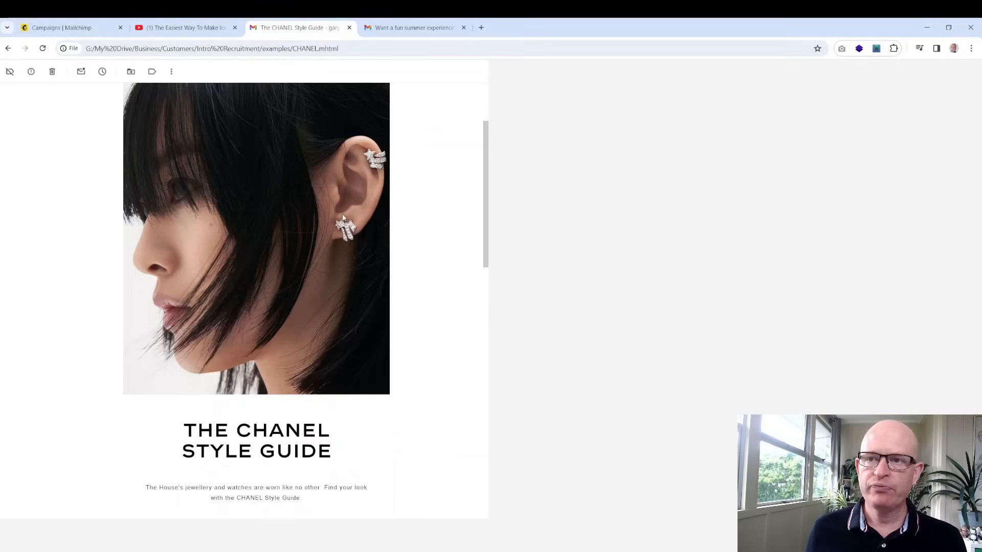
scroll(344, 217, up, 7)
scroll(340, 215, up, 6)
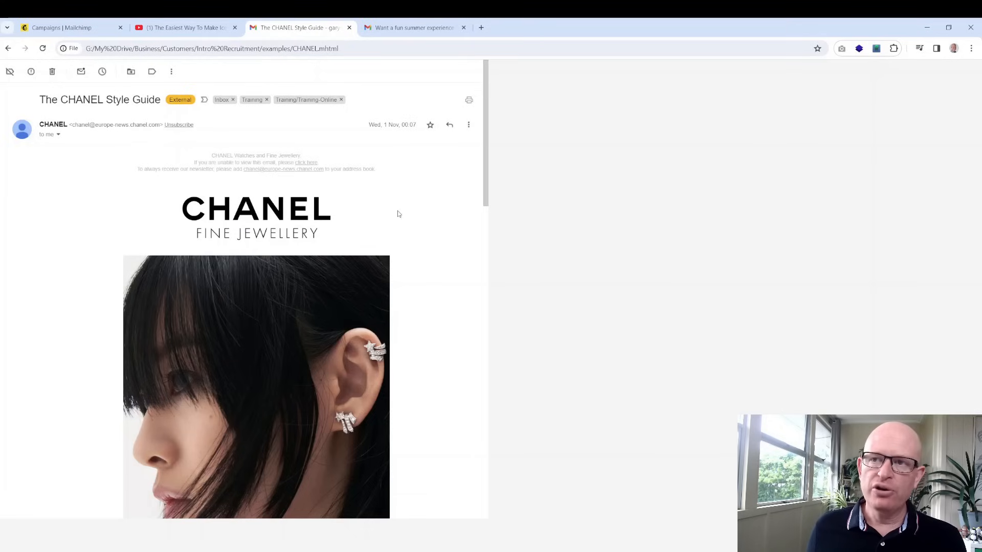
scroll(399, 213, down, 8)
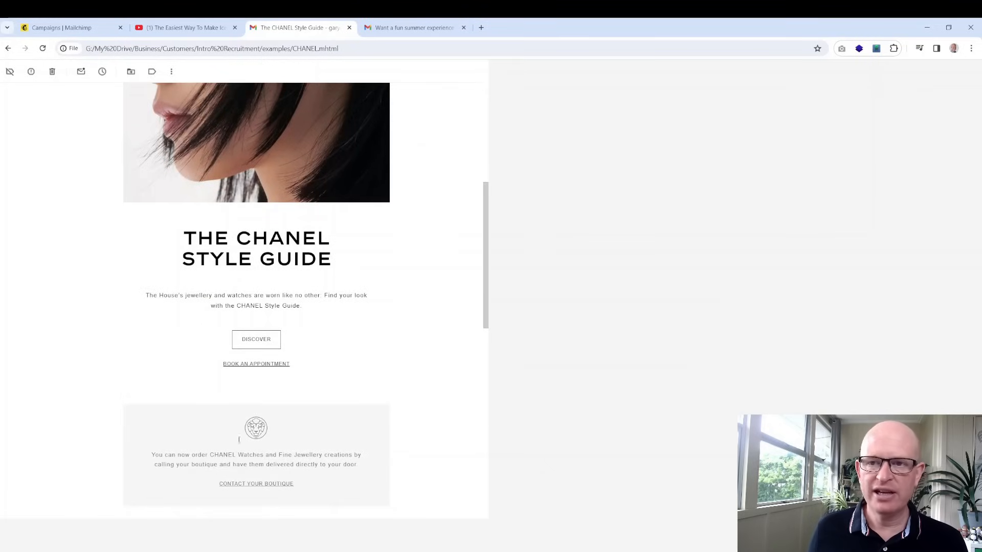
scroll(343, 296, up, 6)
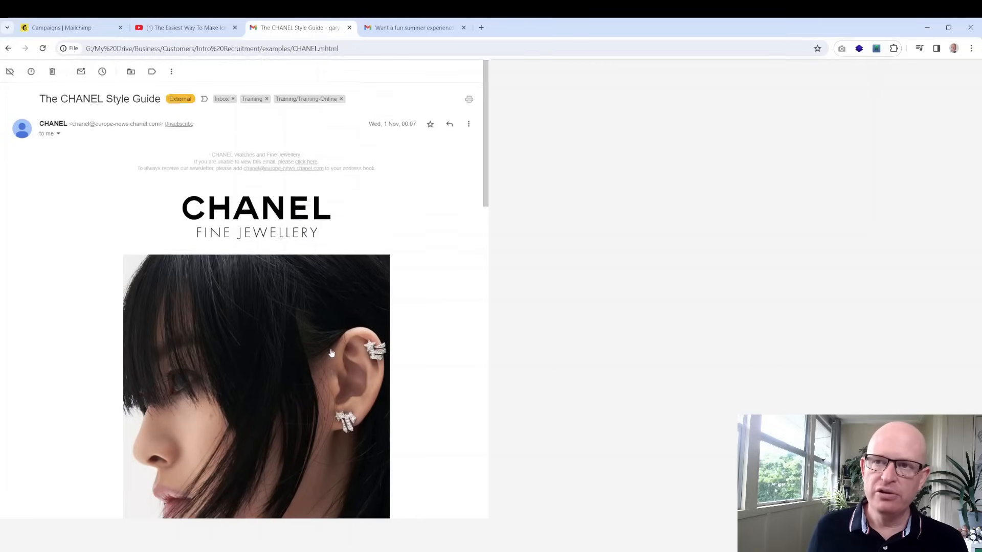
scroll(334, 351, down, 4)
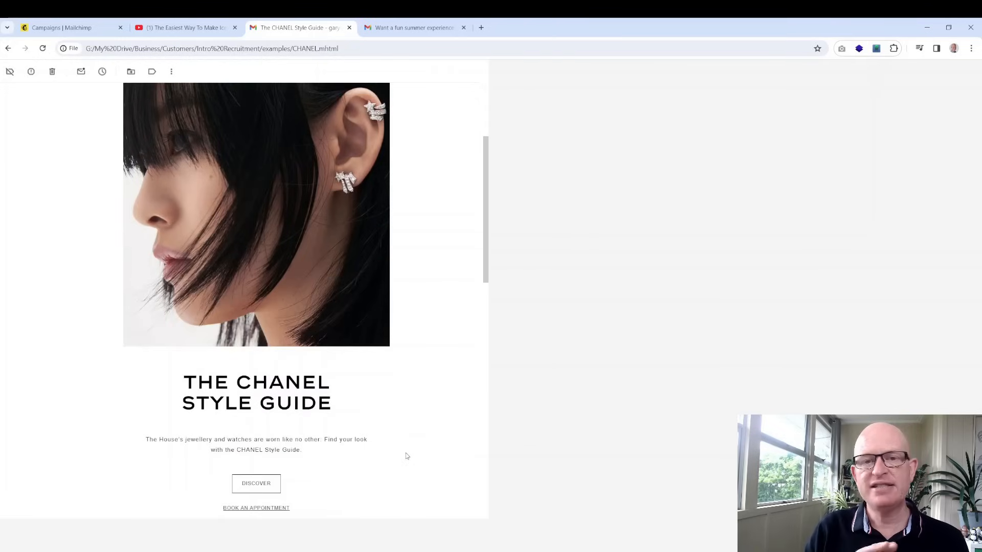
scroll(396, 390, up, 3)
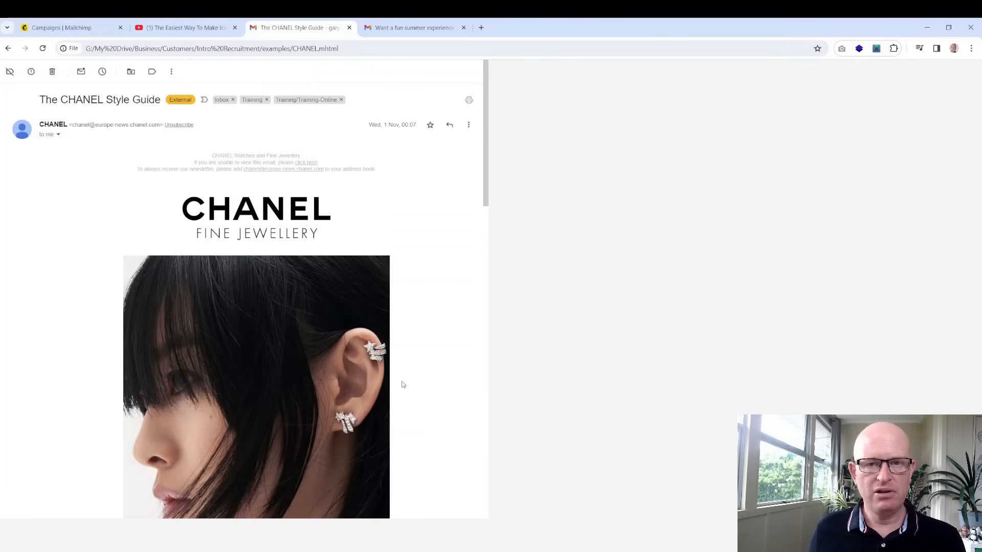
scroll(403, 385, down, 5)
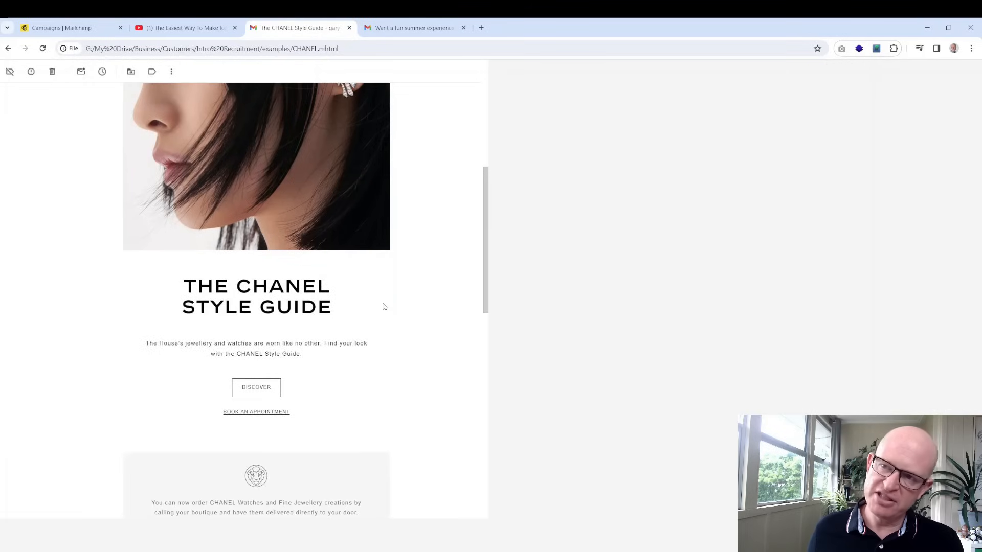
scroll(384, 306, up, 5)
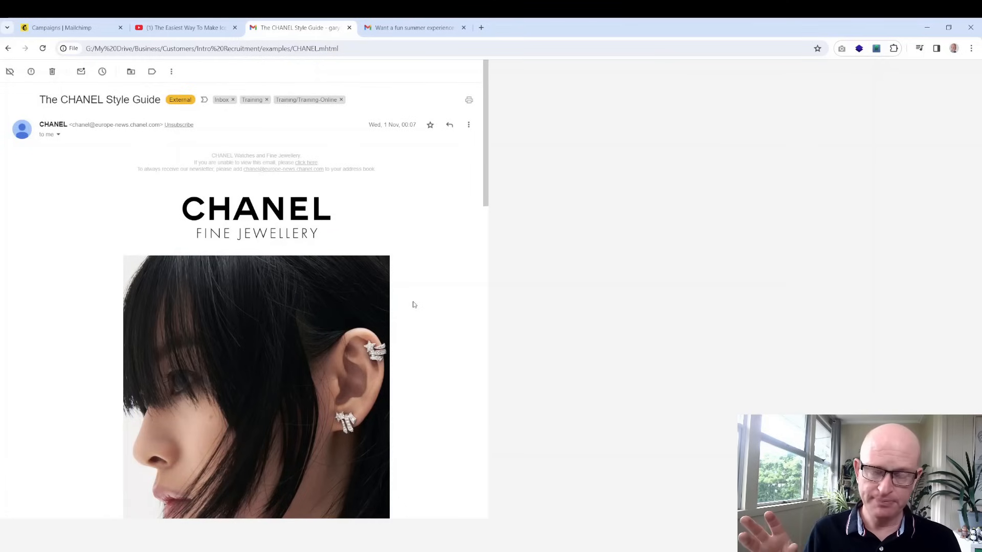
scroll(415, 305, down, 2)
scroll(414, 304, down, 4)
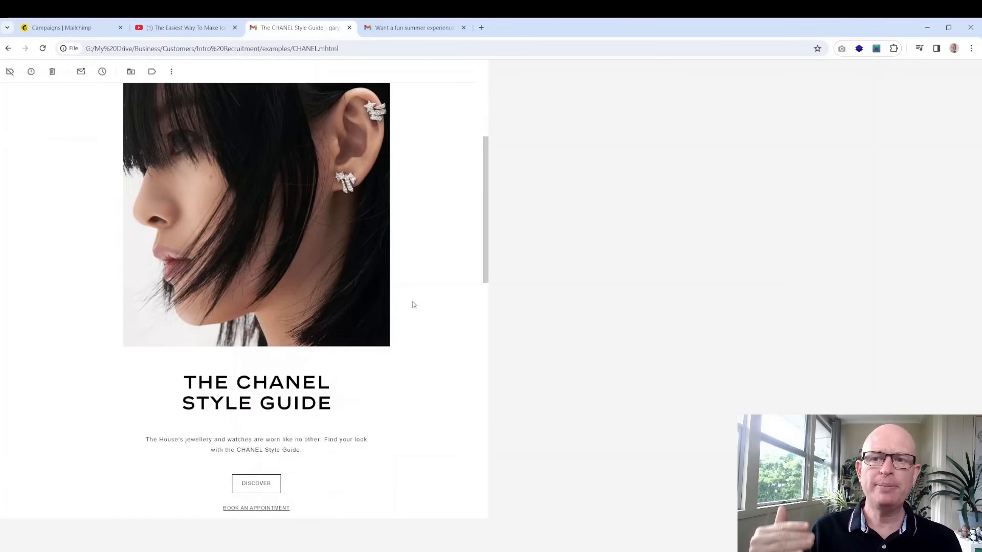
scroll(414, 305, up, 6)
scroll(414, 305, down, 2)
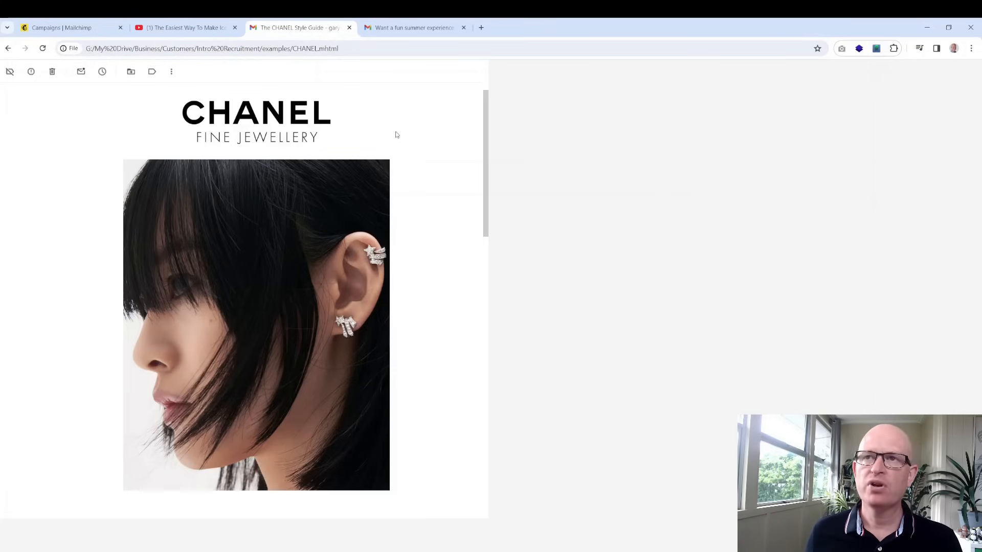
scroll(278, 188, down, 4)
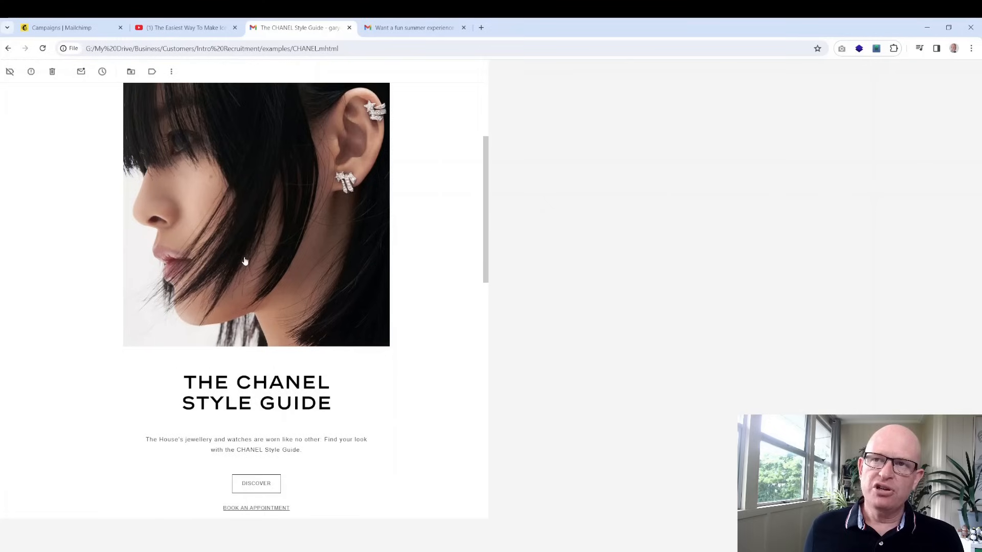
scroll(328, 325, down, 1)
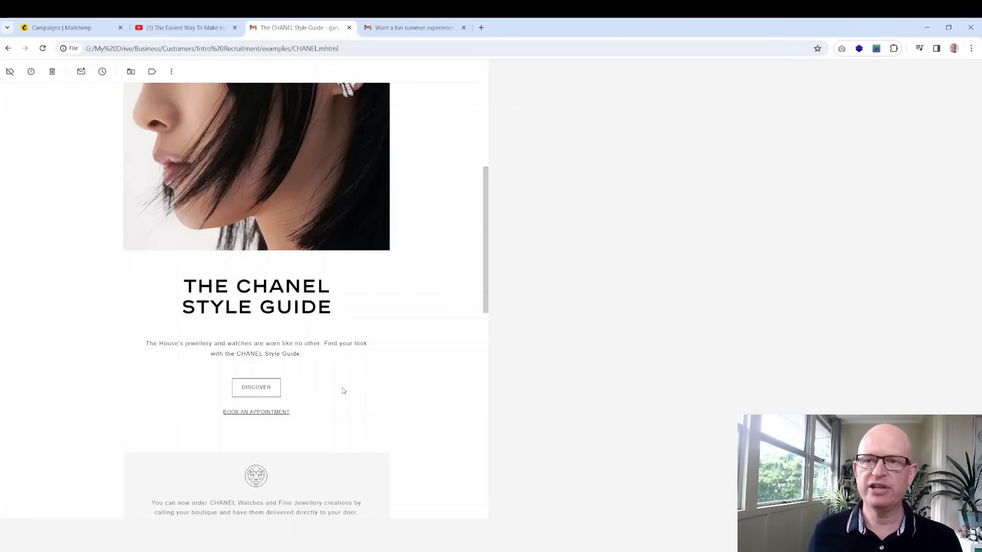
drag(310, 358, 146, 342)
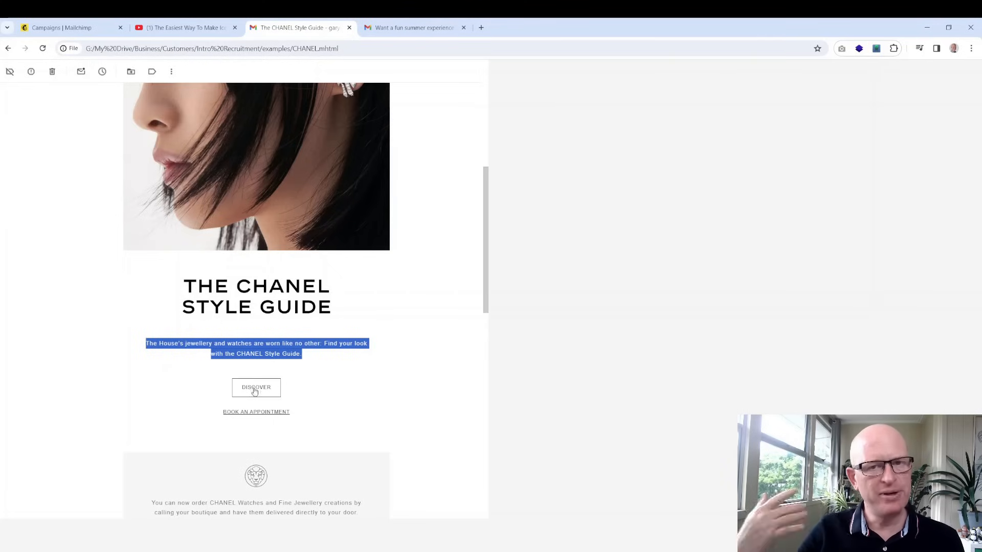
scroll(362, 373, up, 9)
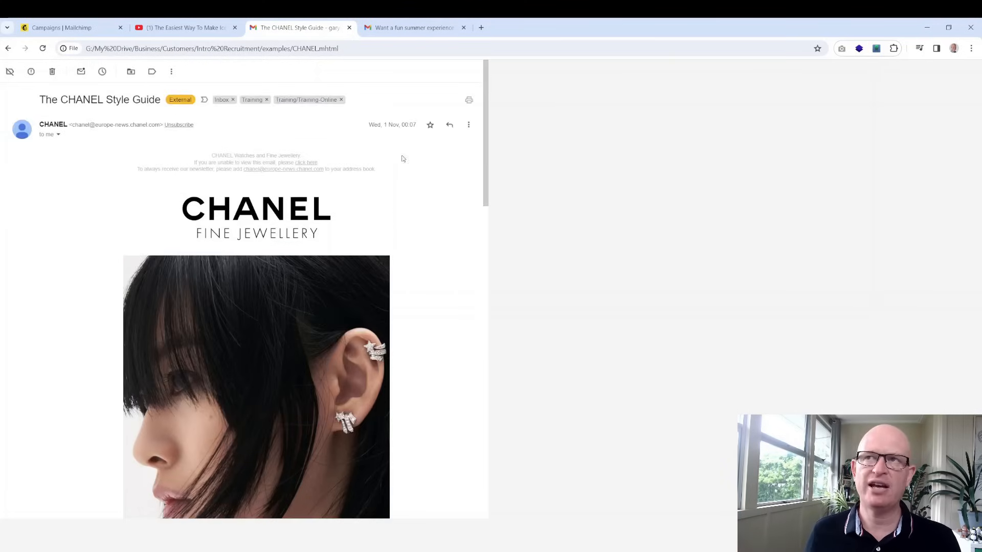
click(404, 30)
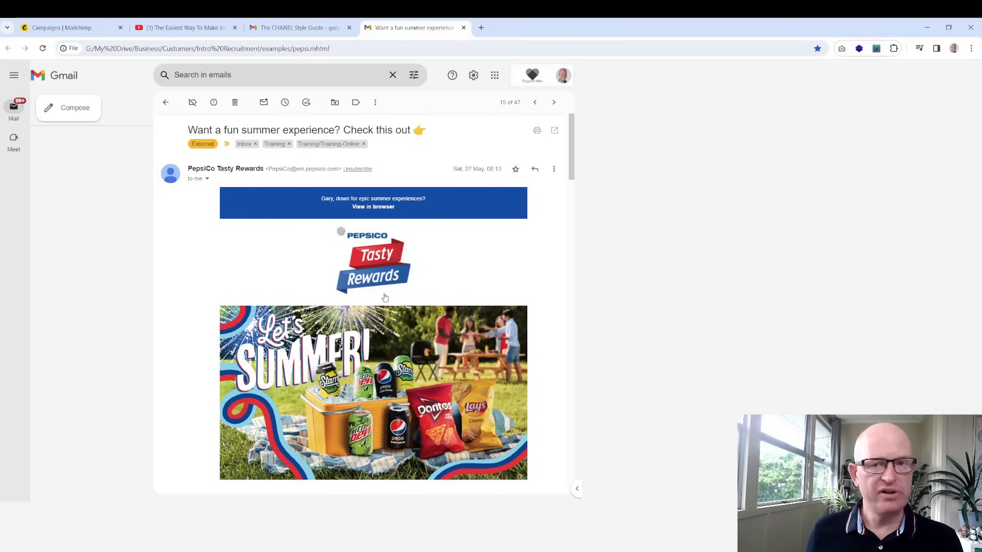
Read the PepsiCo summer email down to its 'Scan For Your Chance To Win' prize paragraph, then return to Mailchimp
scroll(423, 331, down, 5)
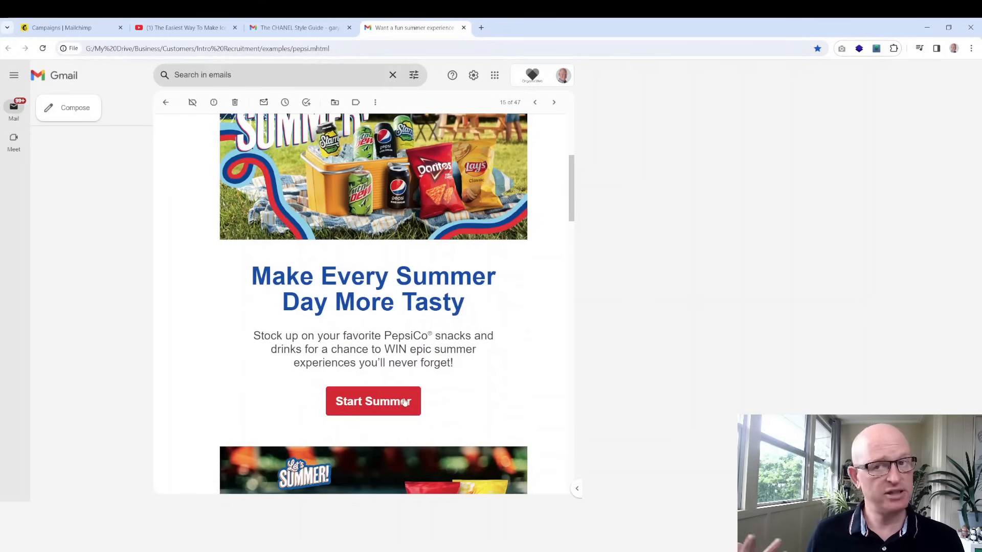
scroll(470, 352, down, 6)
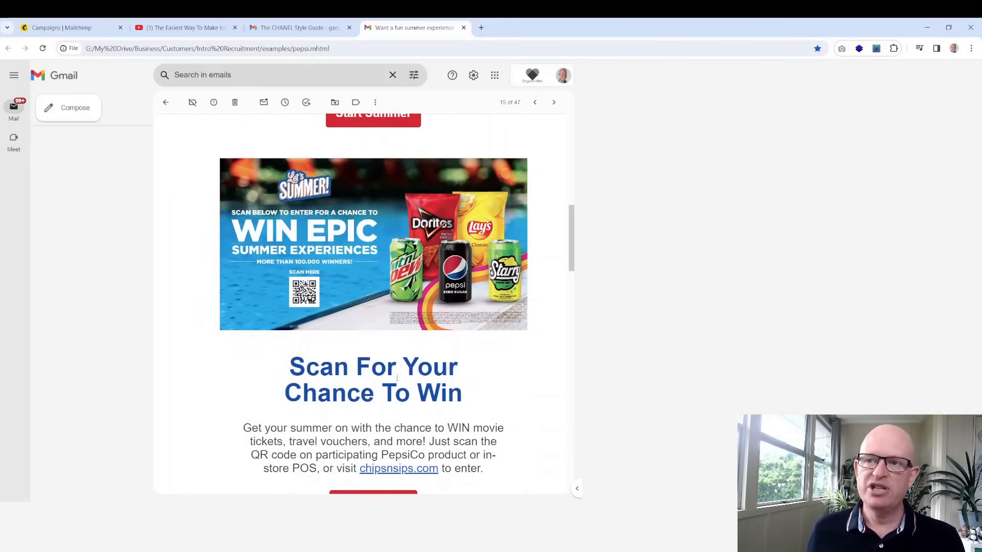
scroll(390, 455, down, 9)
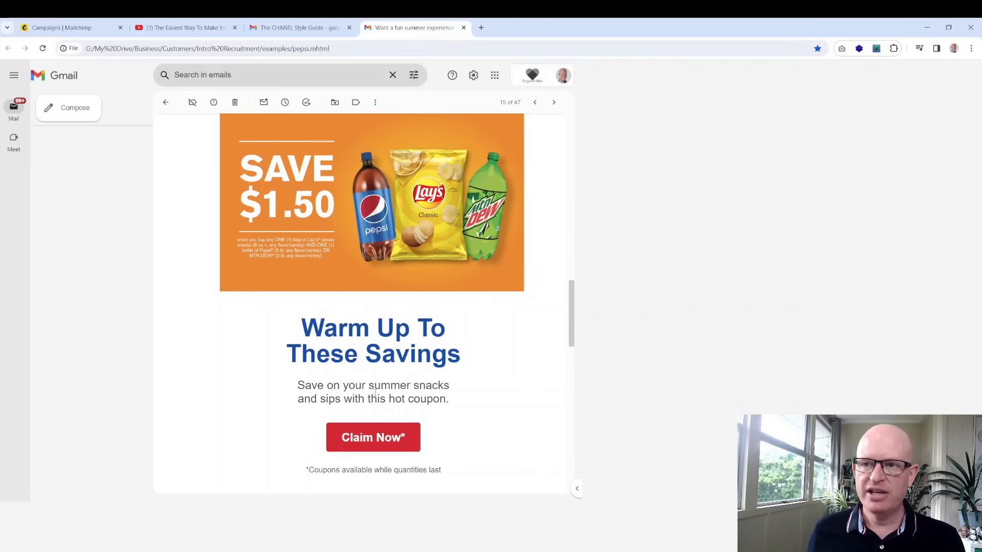
scroll(474, 346, up, 15)
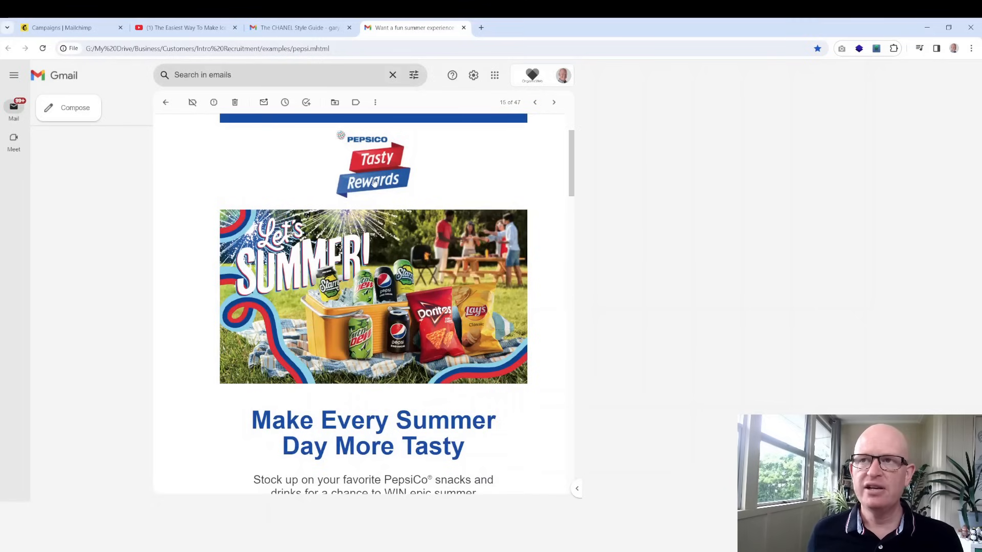
scroll(400, 230, down, 3)
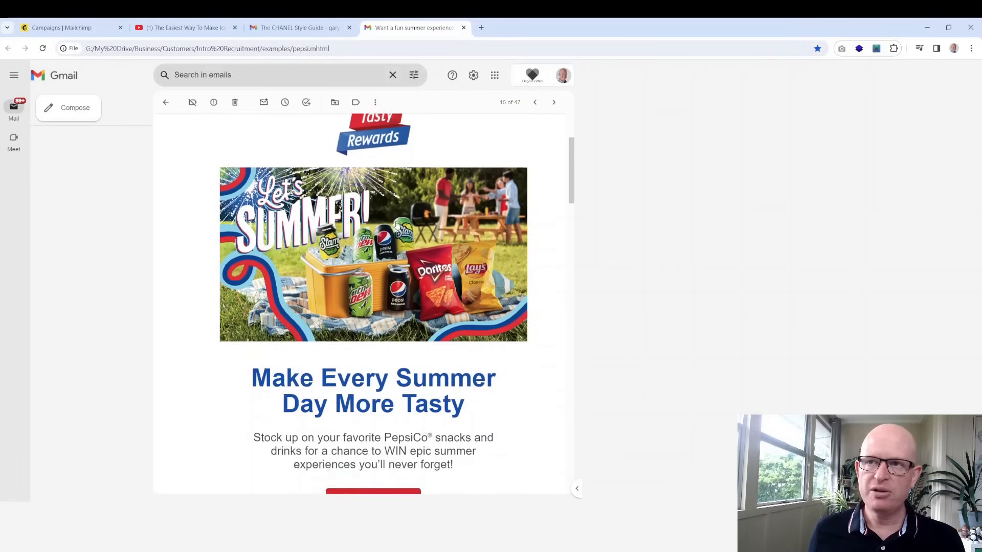
scroll(405, 404, down, 7)
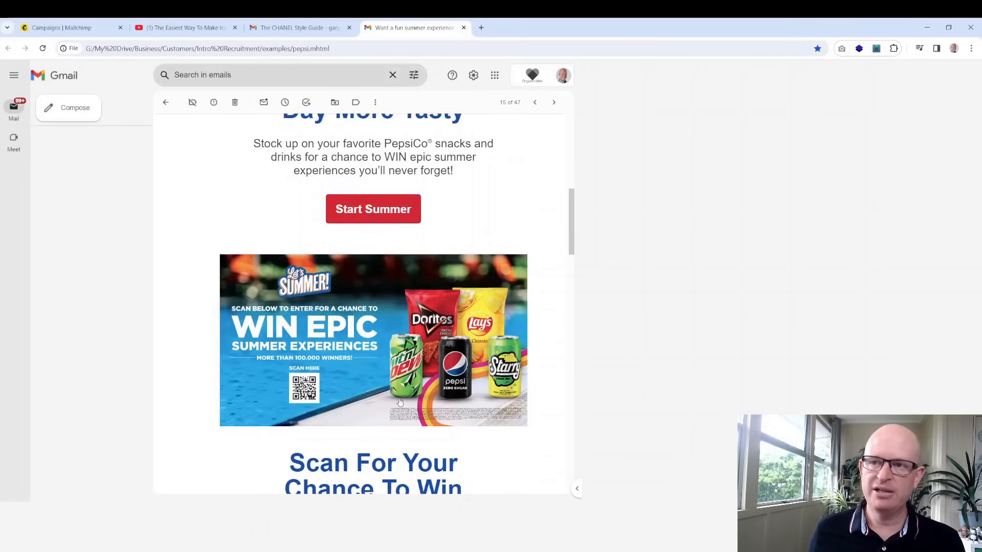
drag(406, 393, 329, 380)
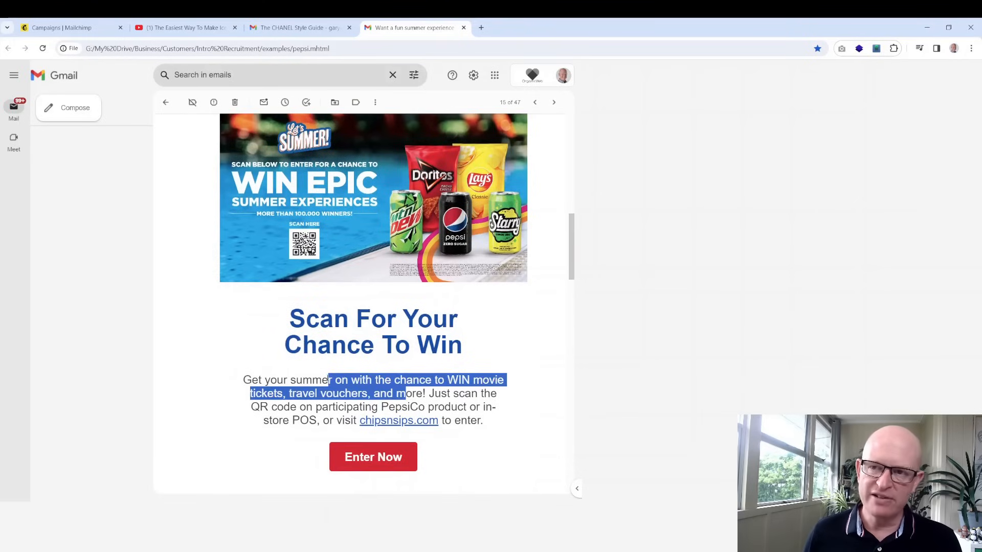
click(505, 358)
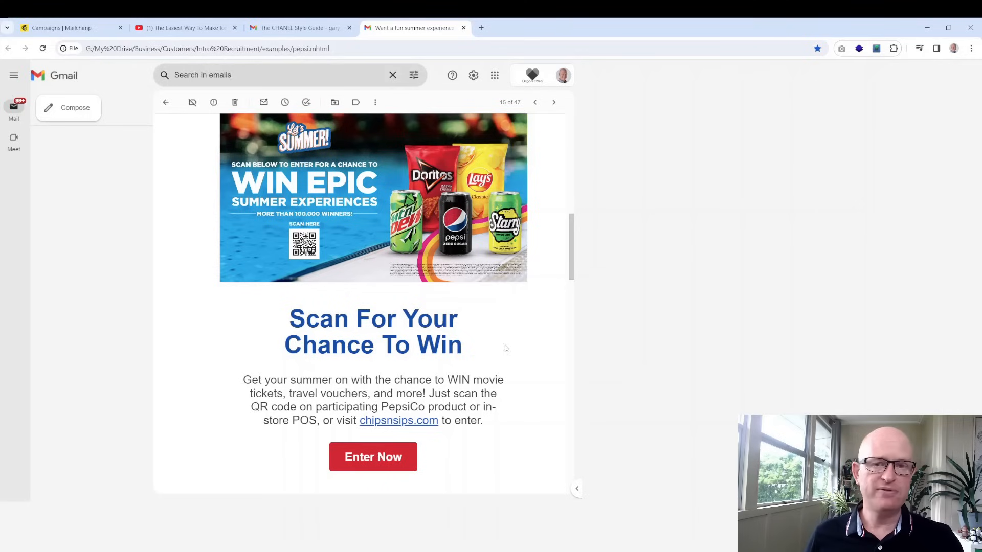
drag(434, 393, 335, 380)
click(523, 390)
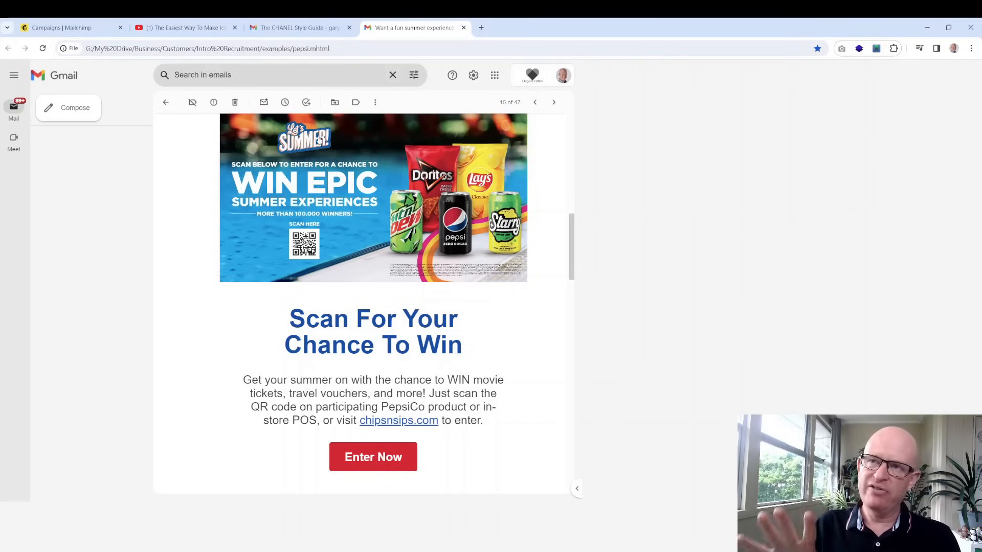
click(61, 28)
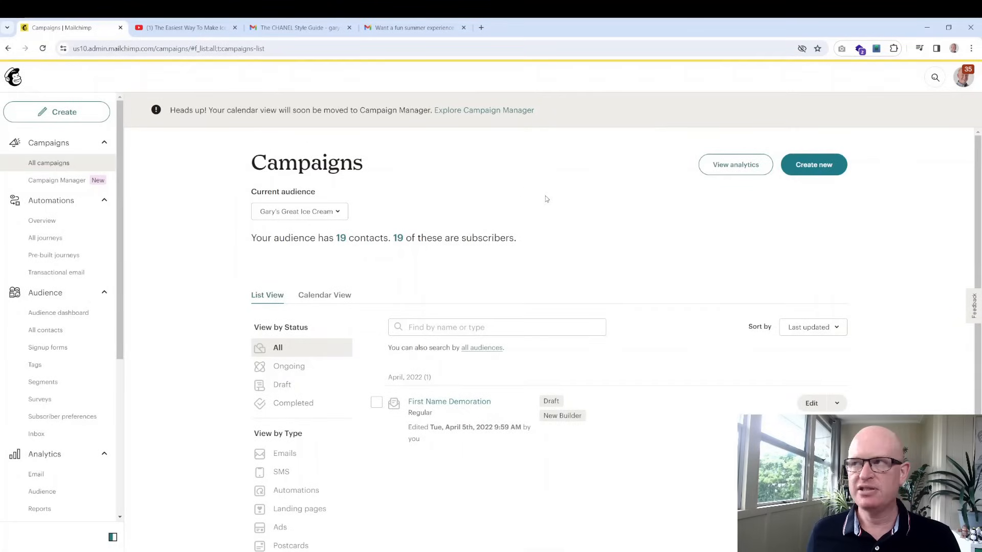
Create a new email campaign with the internal name 'Ice Cream 2024'
click(820, 168)
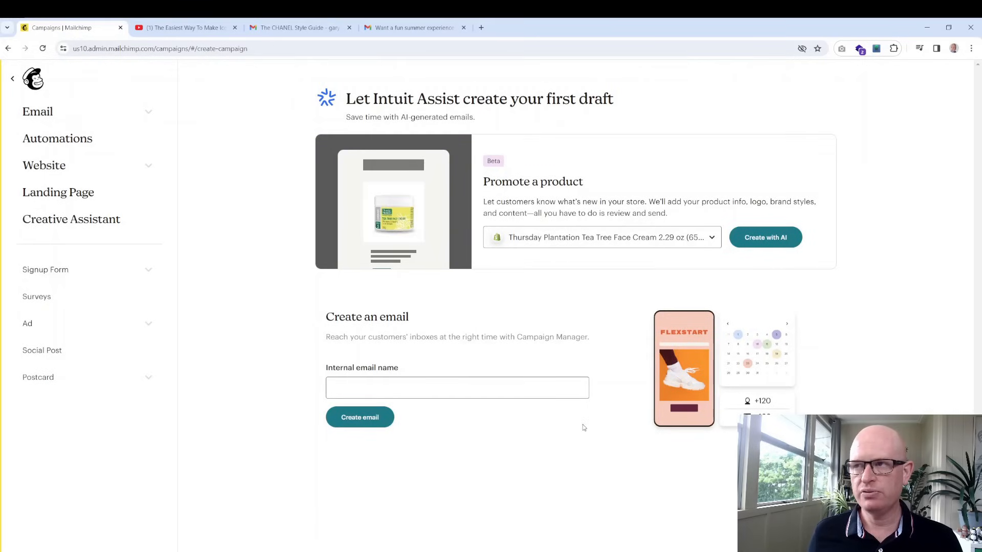
click(547, 395)
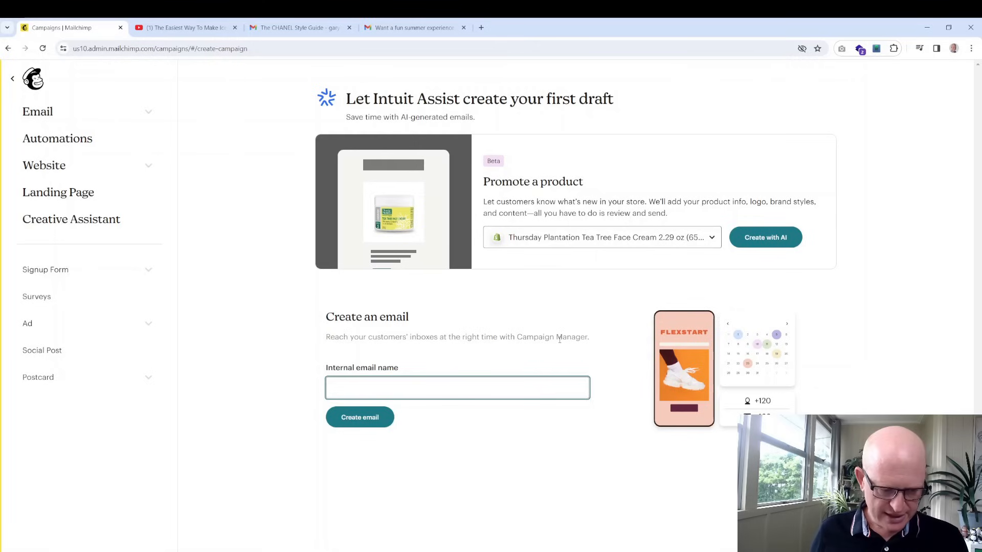
click(560, 339)
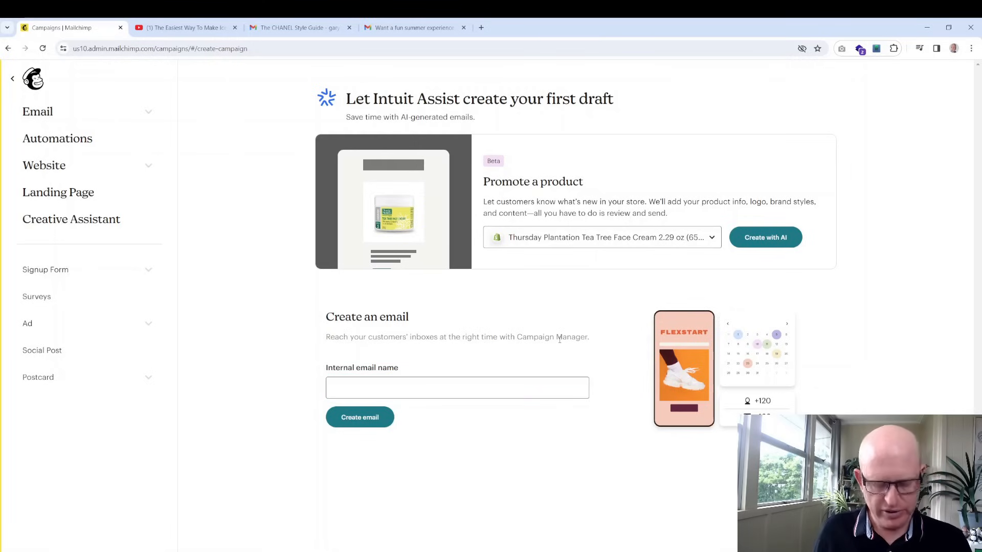
click(462, 386)
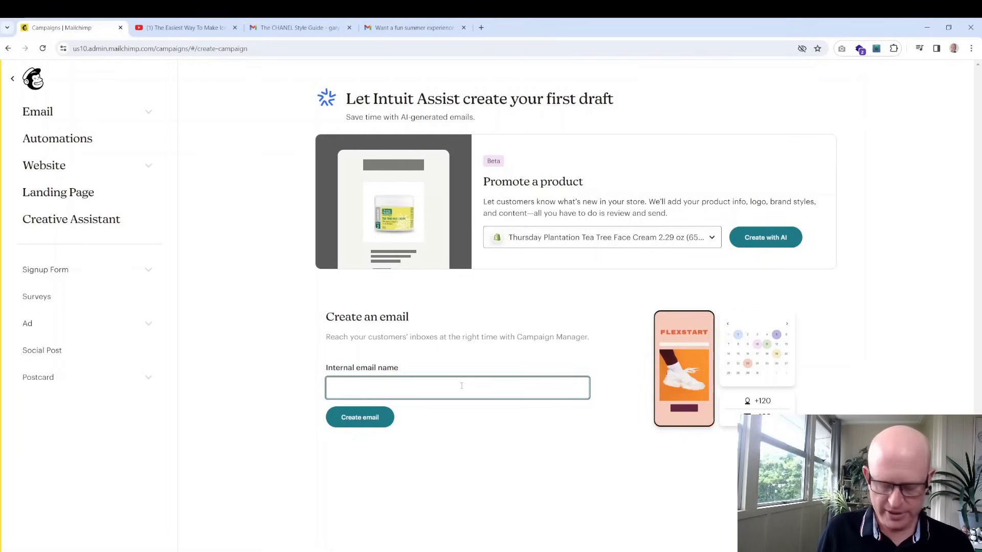
text(Ice Cream 2024)
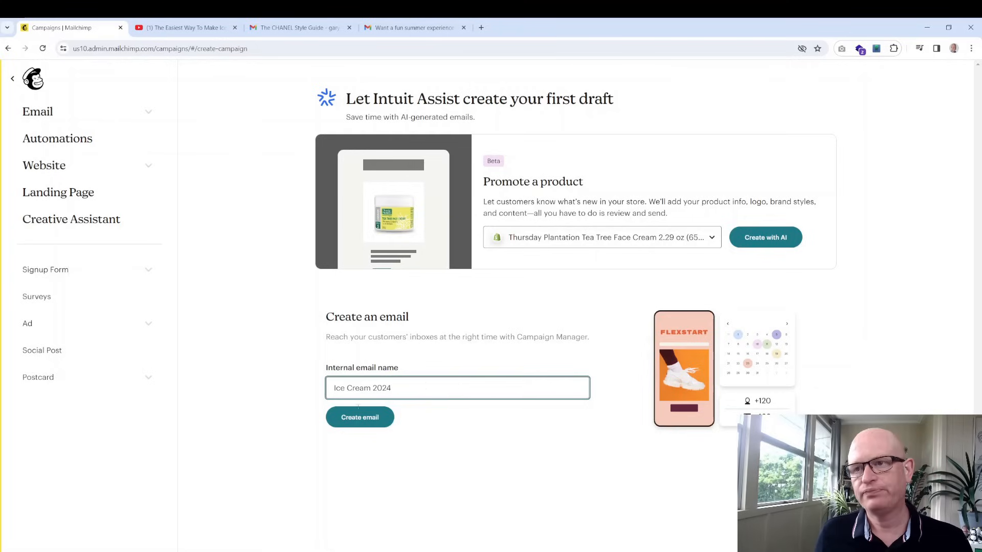
click(360, 418)
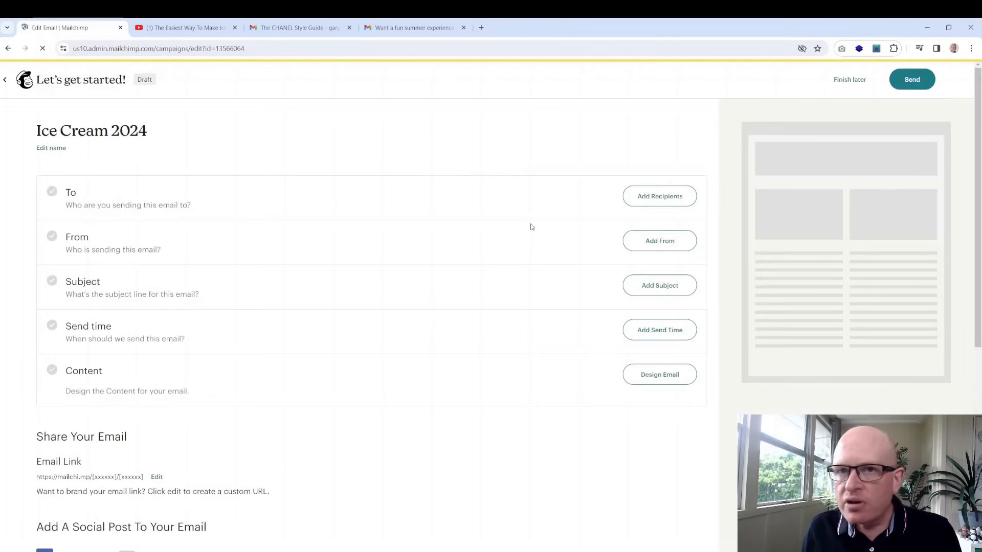
scroll(530, 225, down, 1)
Choose Gary's Great Ice Cream as the campaign's recipient audience
scroll(530, 226, up, 1)
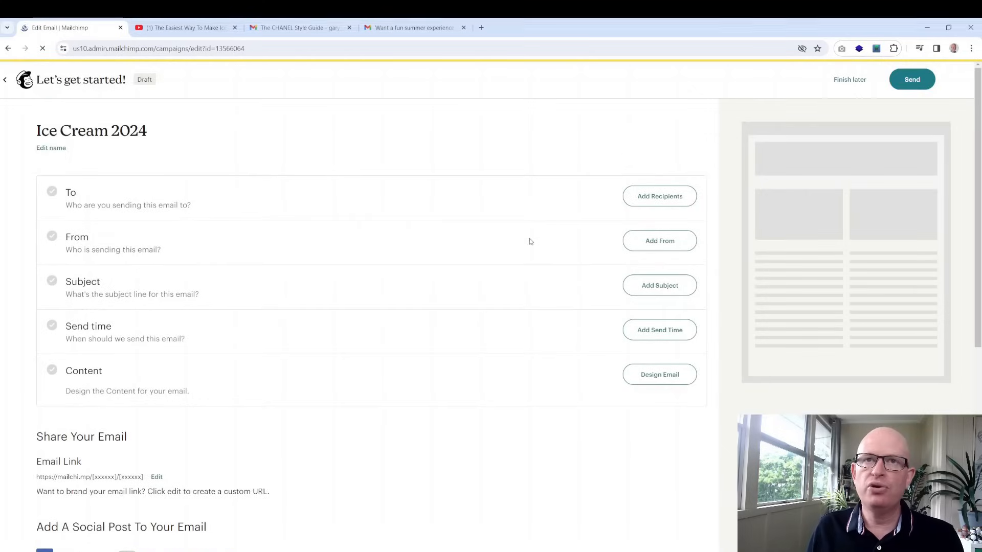
click(657, 198)
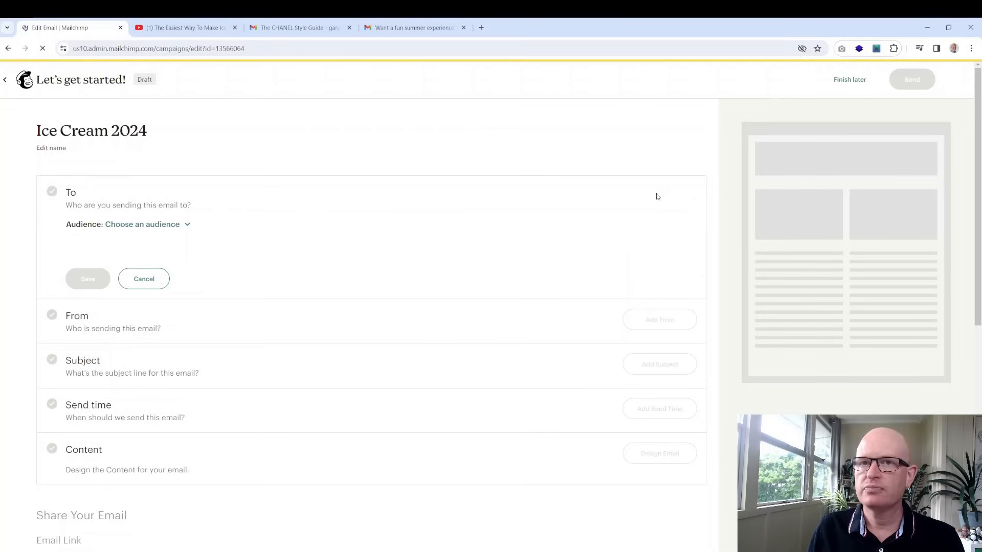
click(177, 225)
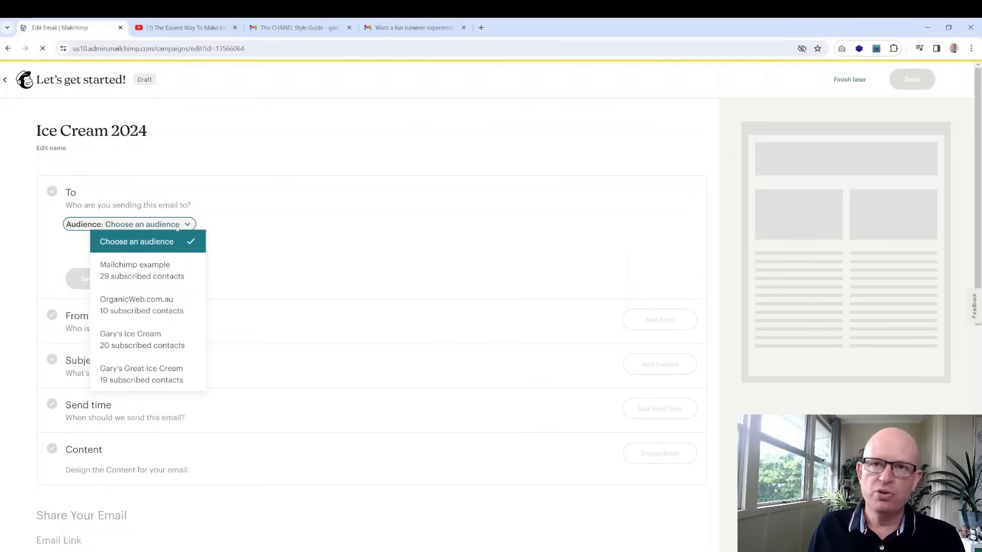
click(169, 377)
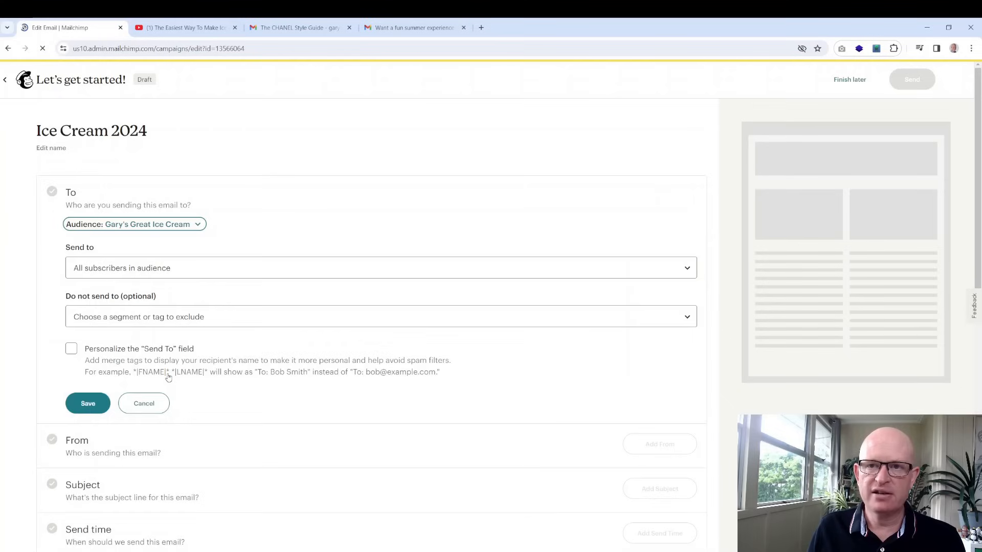
click(110, 268)
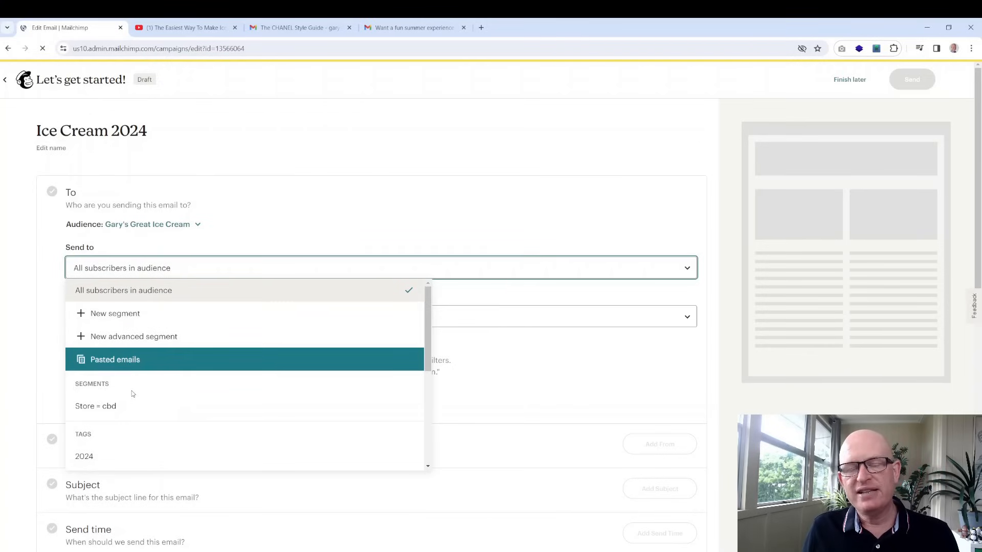
scroll(134, 399, down, 1)
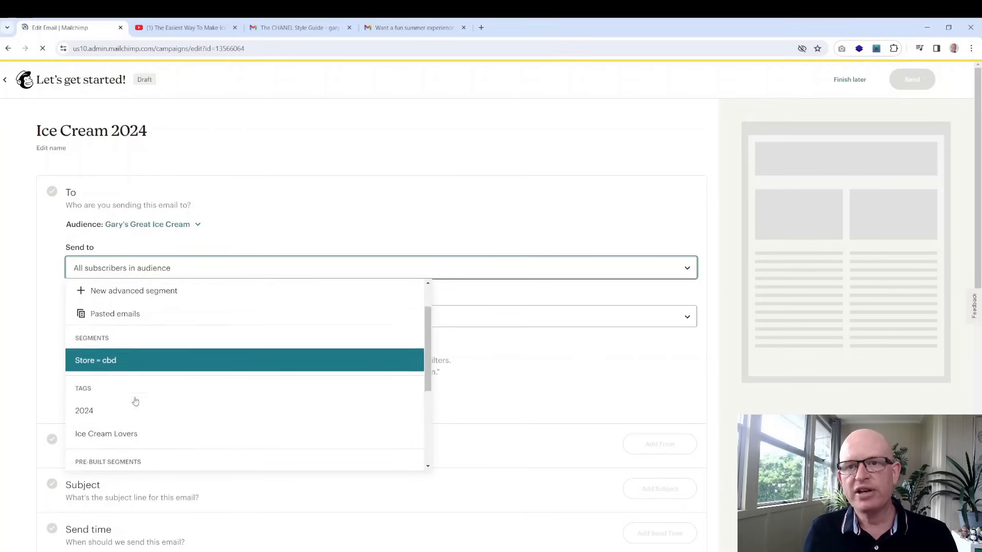
scroll(128, 363, down, 3)
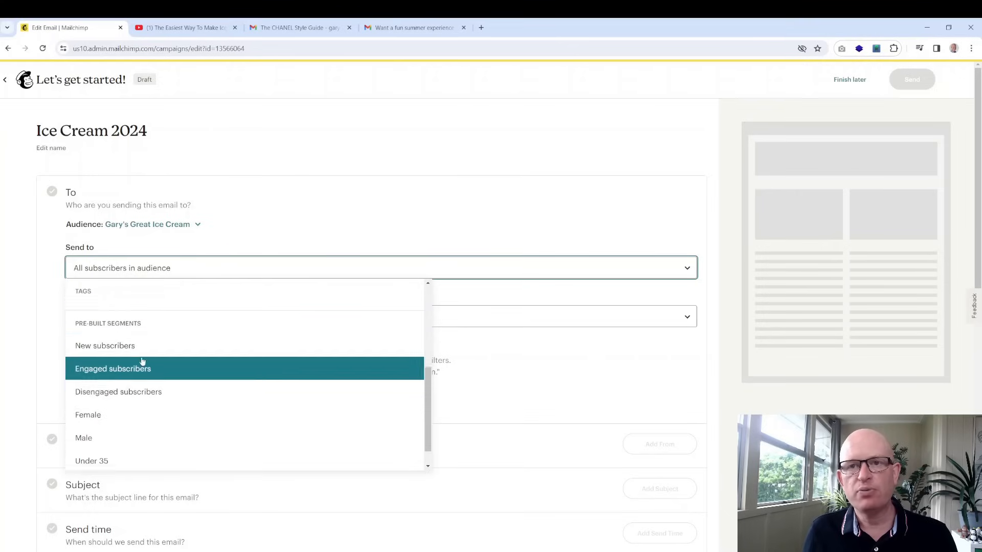
scroll(147, 338, up, 5)
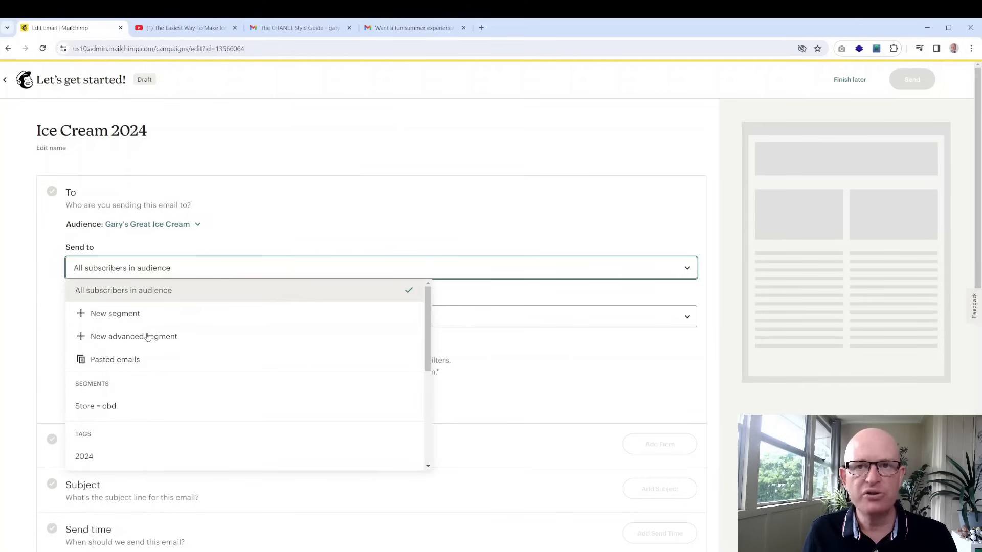
Send to all subscribers, personalize the To field with *|FNAME|*, and save the recipients
click(143, 298)
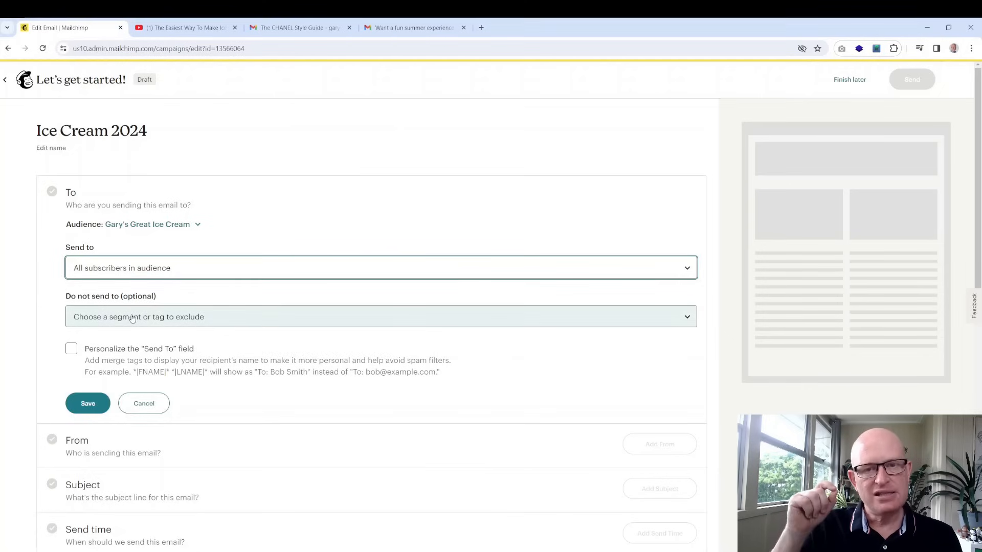
click(72, 351)
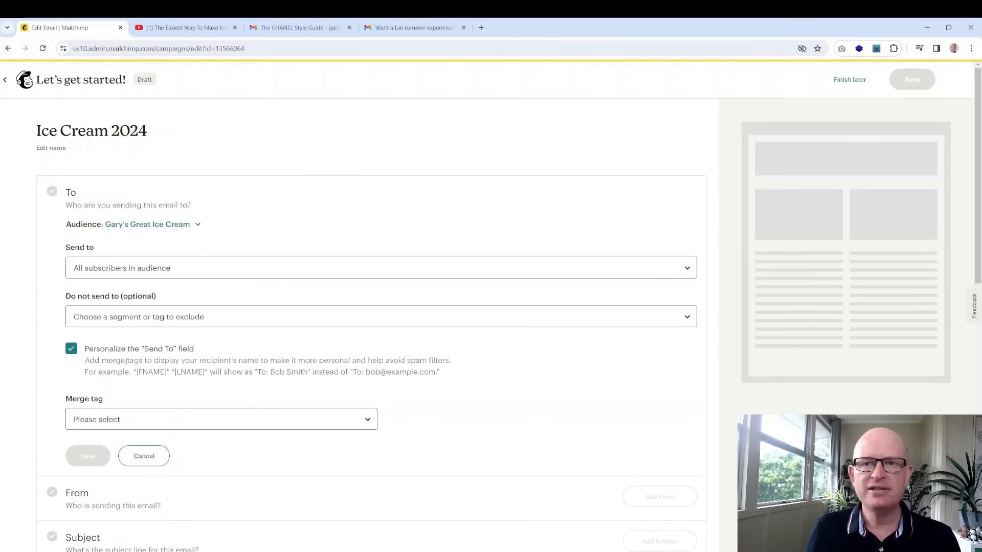
click(125, 422)
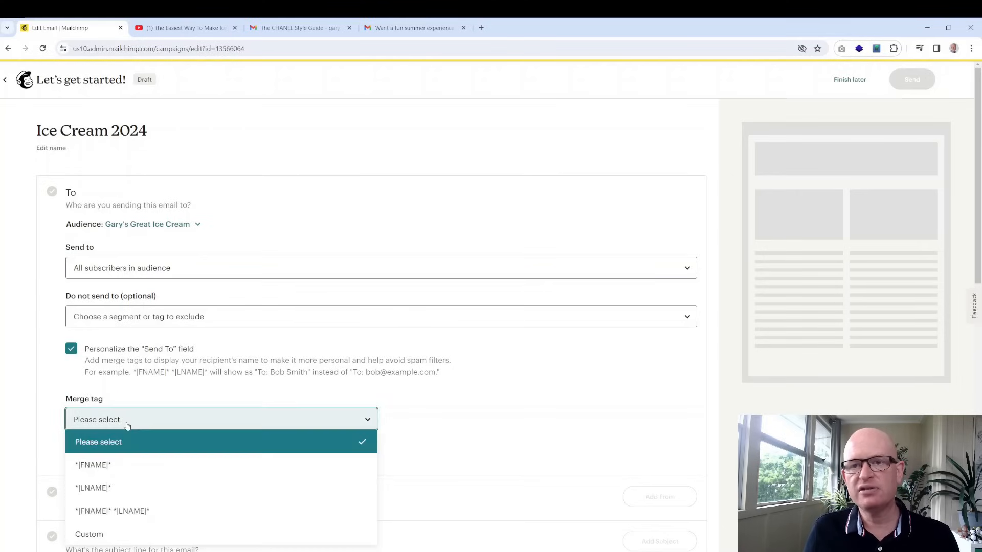
click(106, 465)
click(99, 454)
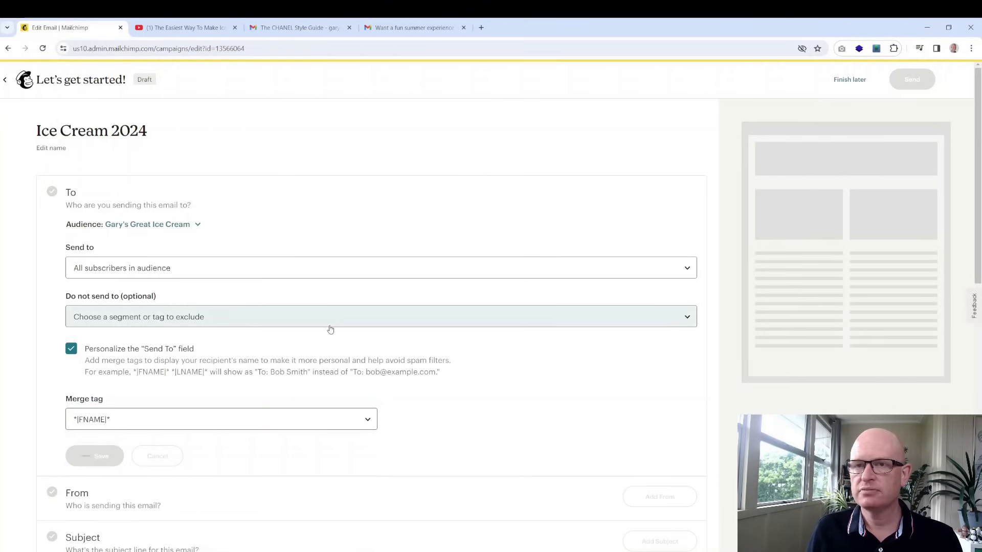
scroll(333, 322, down, 1)
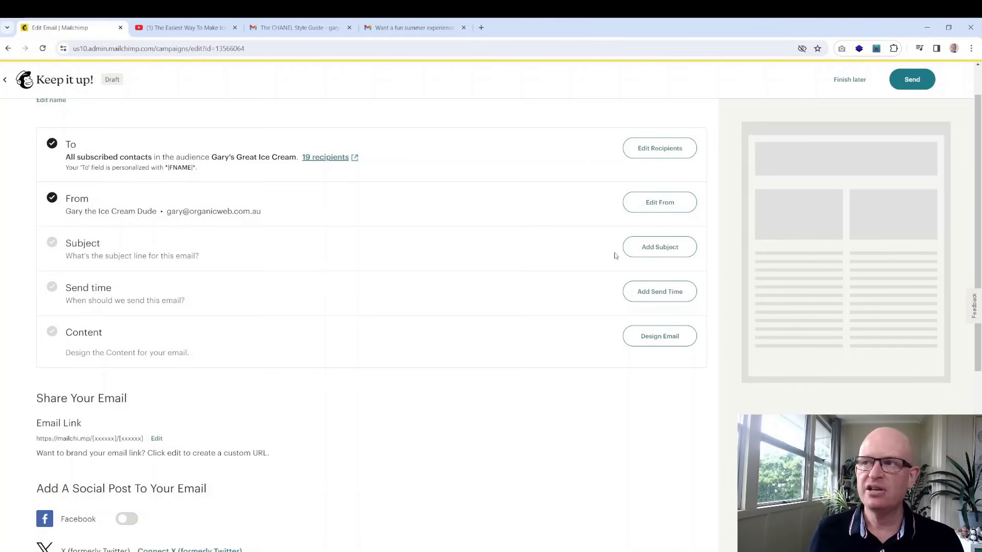
Open the subject line editor for the Ice Cream 2024 draft
click(650, 242)
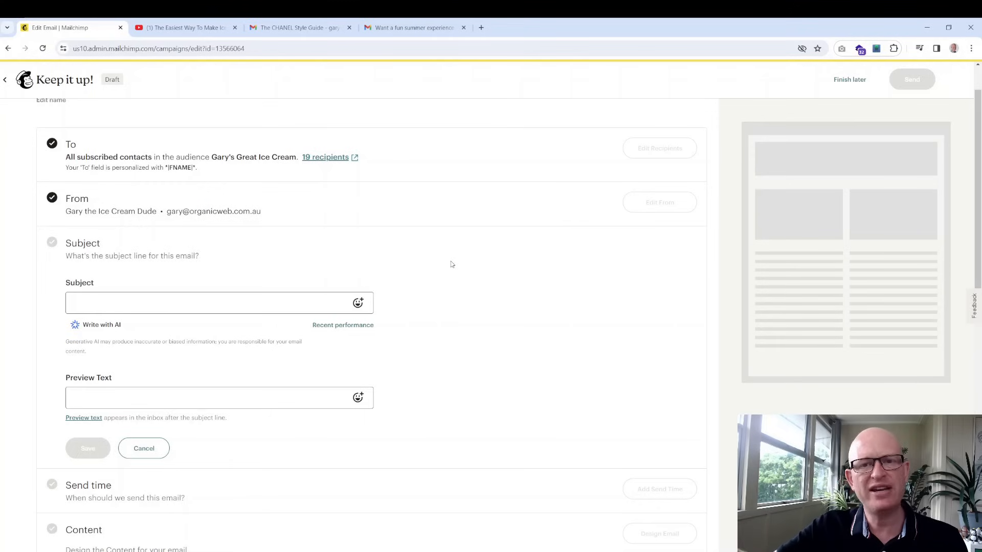
Set the subject line to 'Have you tried our new ice cream?' and save it, leaving preview text blank
click(274, 302)
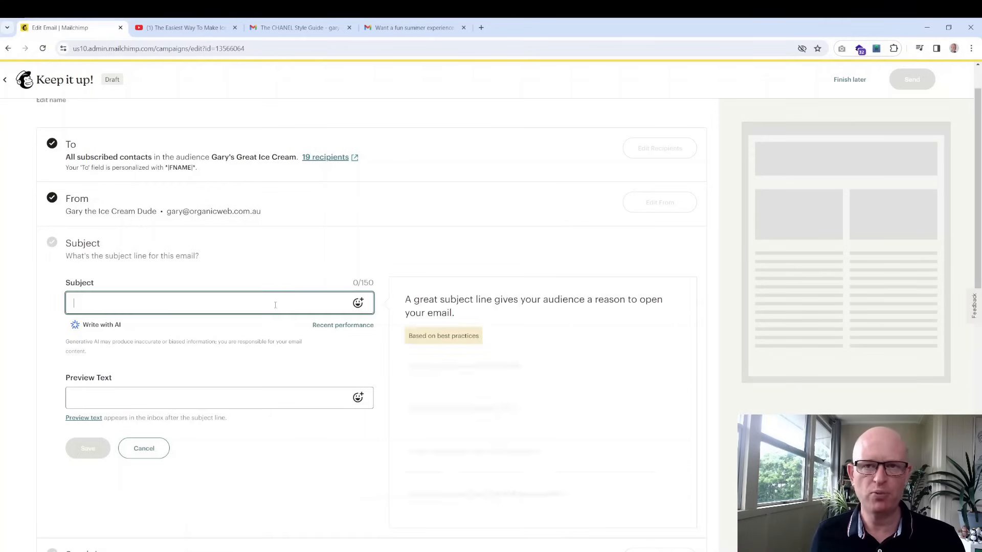
text(Have y)
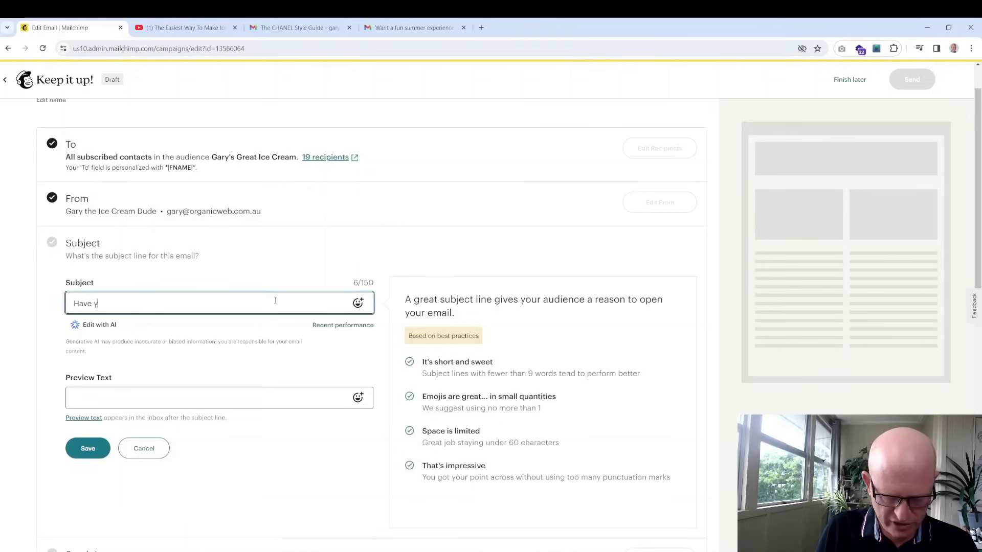
text(ou tried )
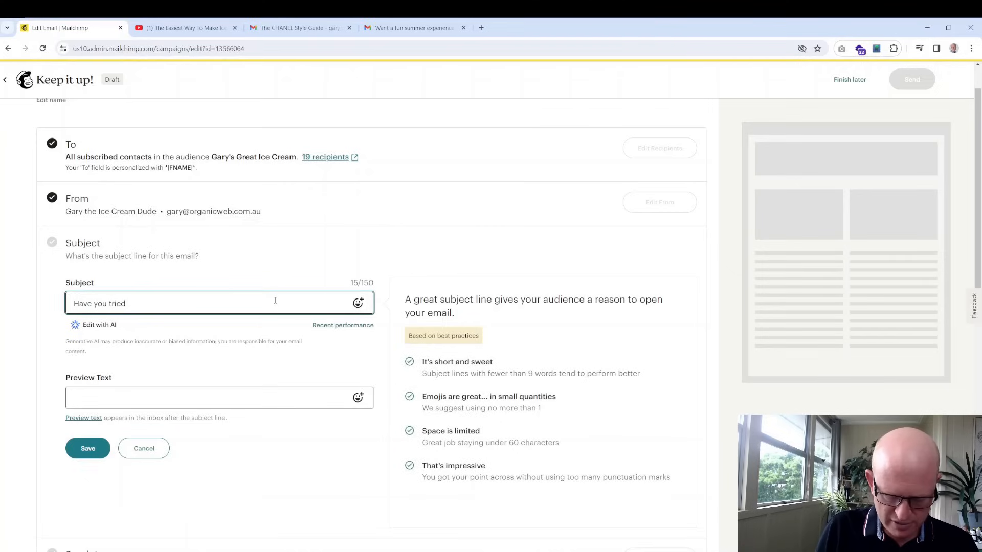
text(our new ice cream?)
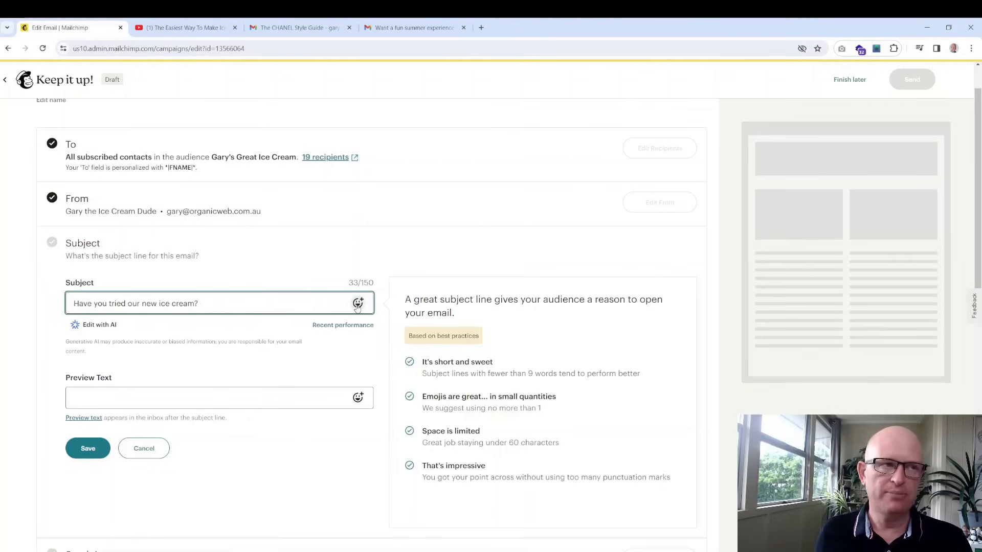
click(198, 401)
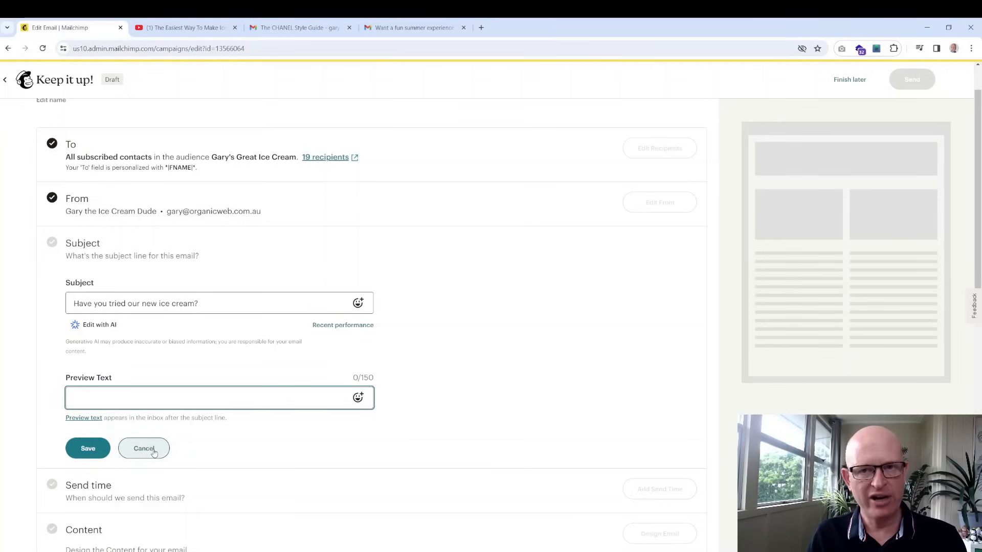
click(88, 449)
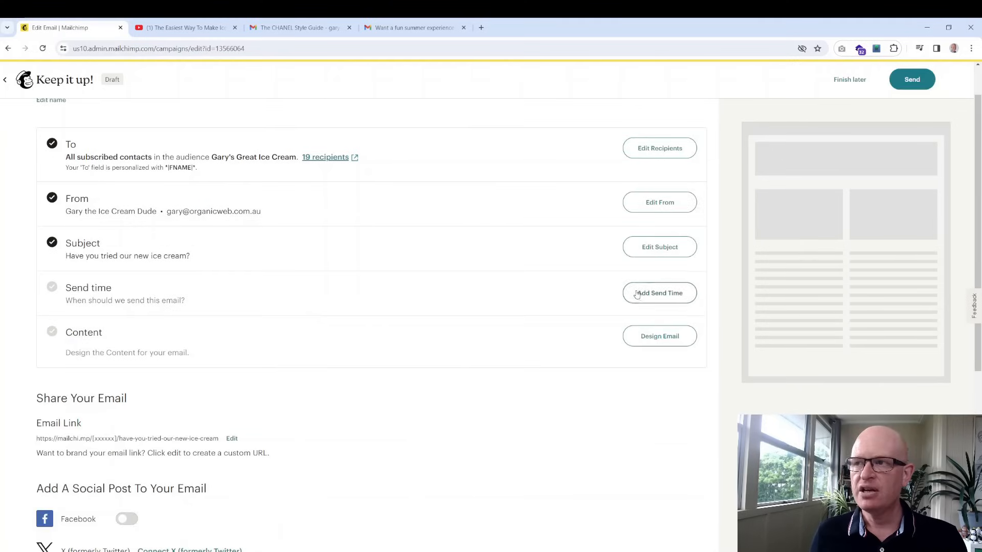
click(635, 292)
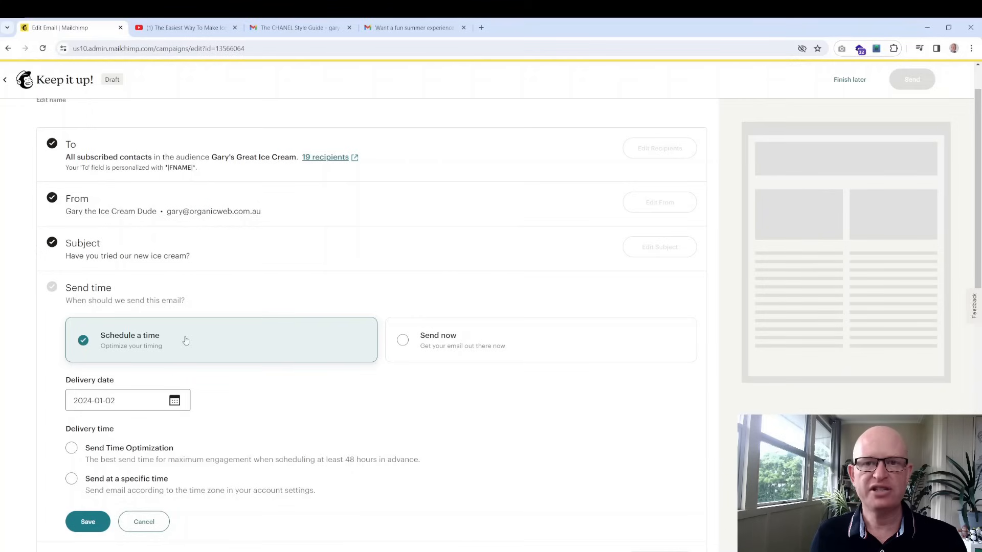
Choose Send now so the email goes out immediately rather than at a scheduled time
click(443, 347)
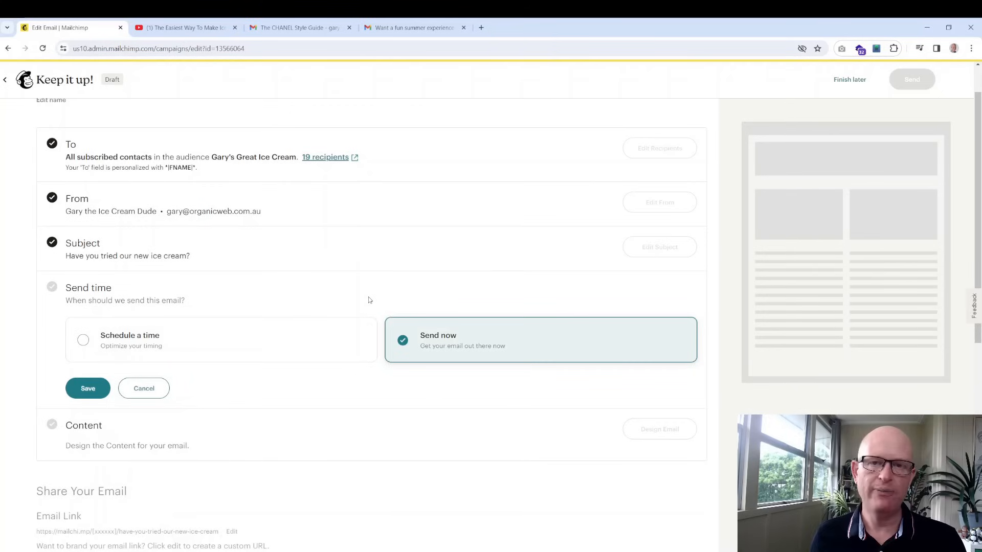
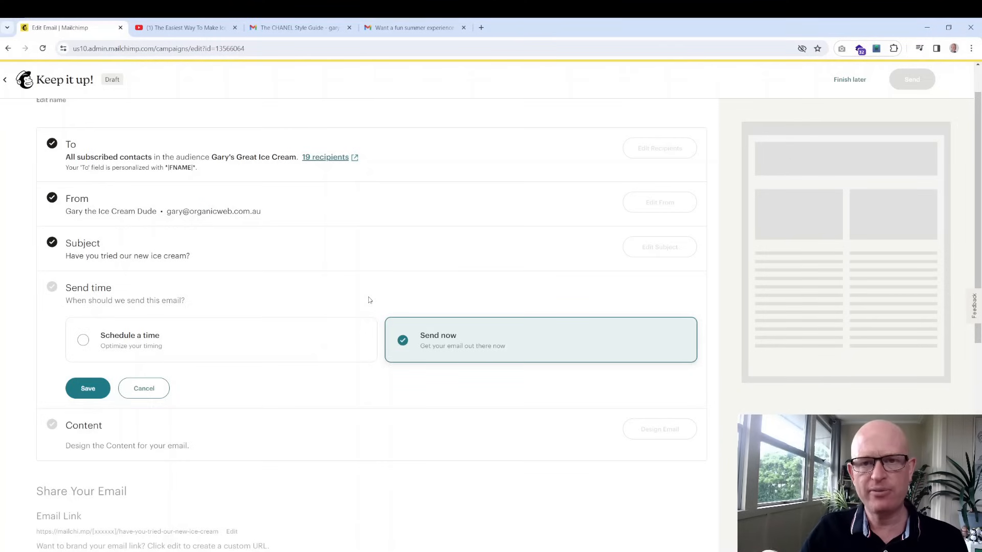
Save Send now as the campaign's send time and begin designing the email content
click(74, 390)
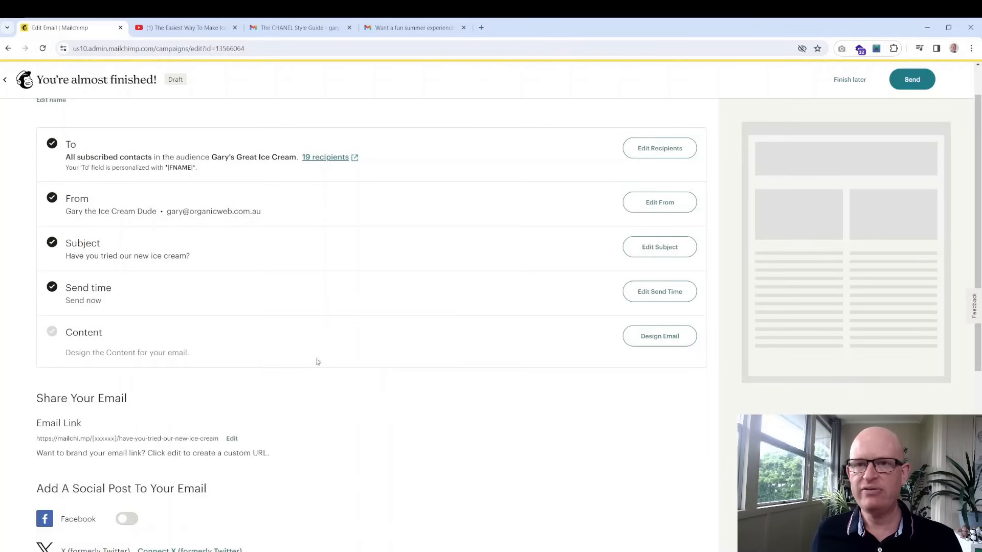
click(655, 337)
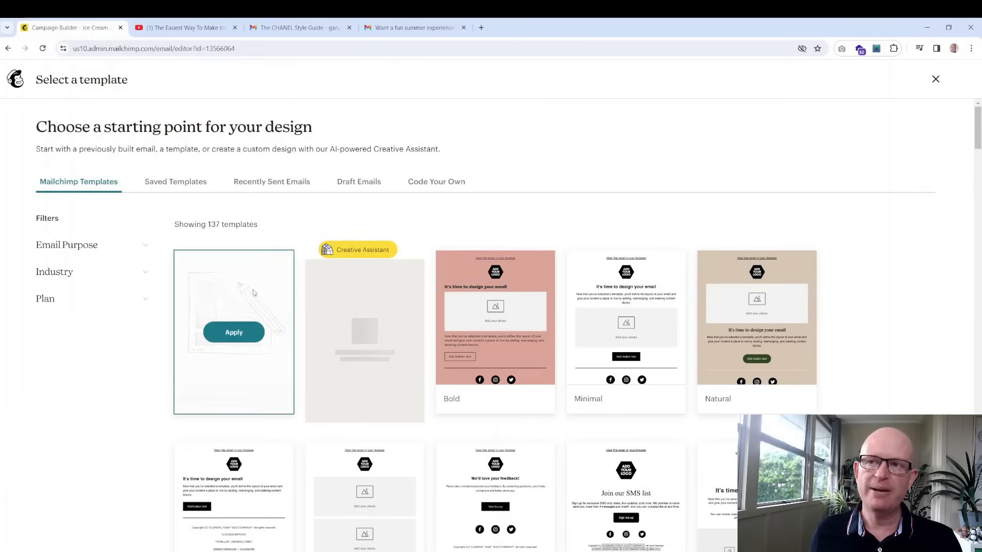
Choose the blank Start from scratch design from the template picker
mouse_move(214, 301)
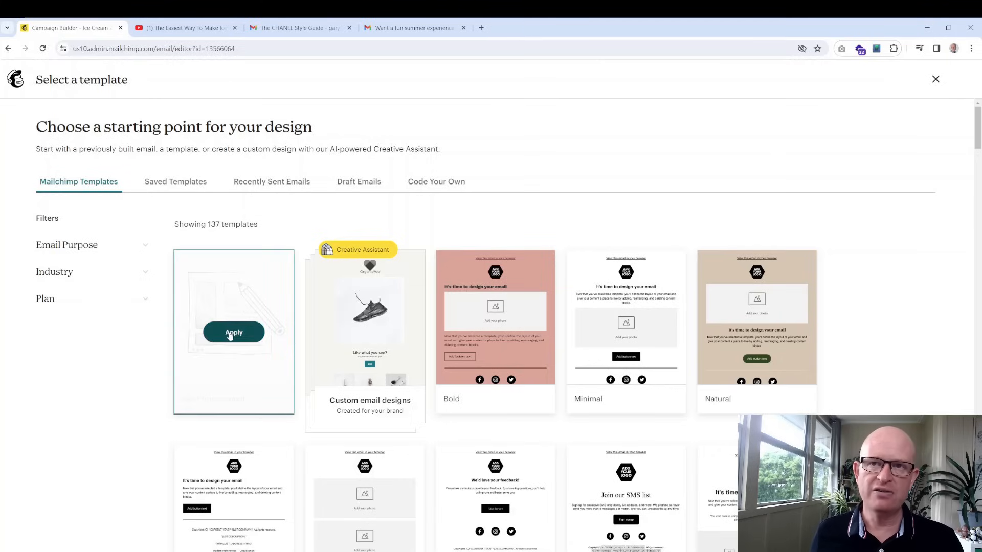
click(229, 335)
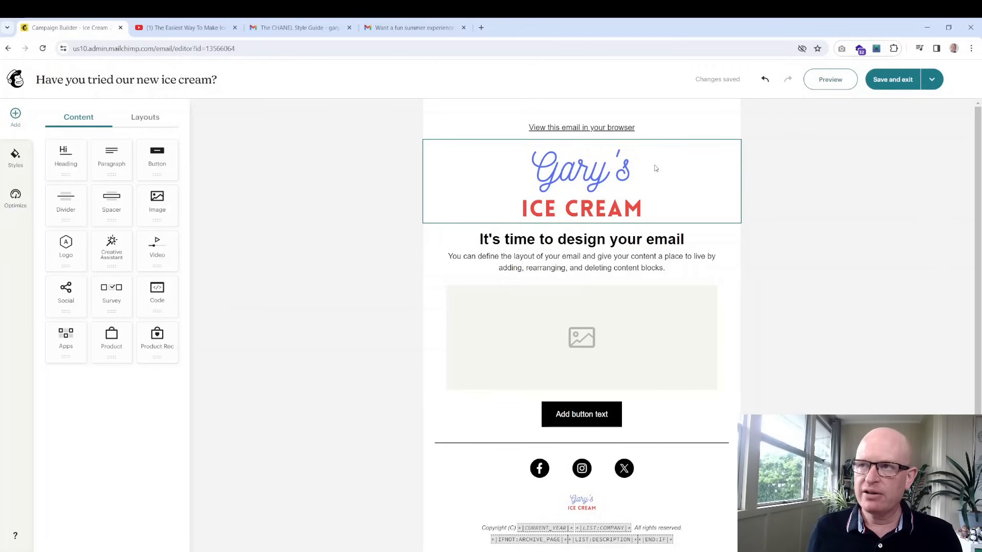
Select the Gary's Ice Cream logo block, then the placeholder heading, in the editor
click(656, 168)
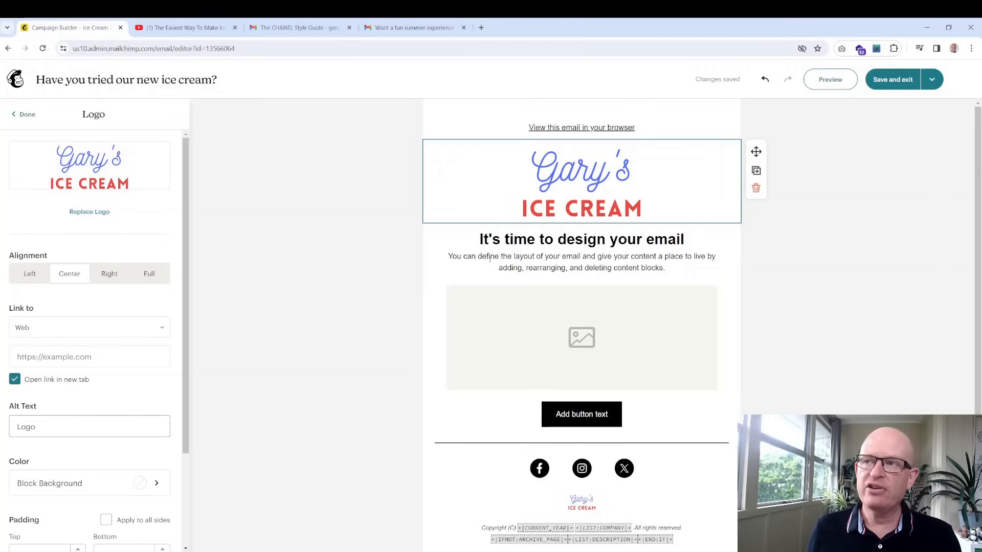
click(617, 237)
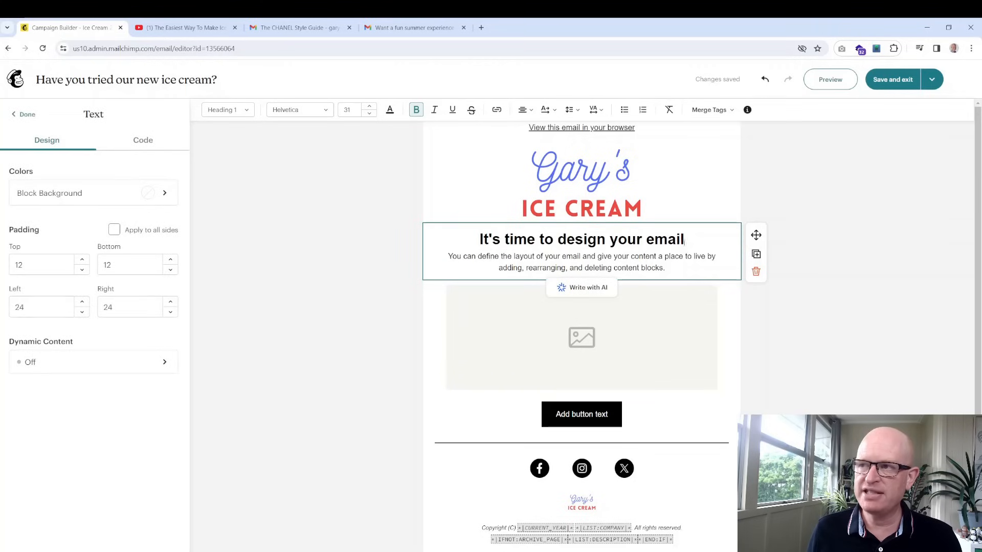
Replace the heading with 'Our new coffee ice-cream is awwweeesssoommmeeee ...' and the body with a try-it line
drag(686, 241, 473, 240)
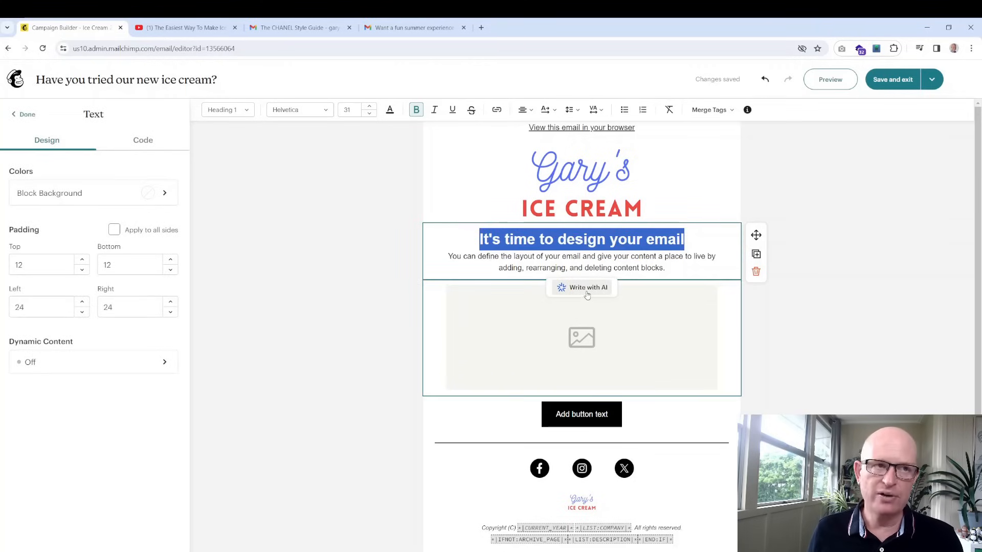
text(Ou)
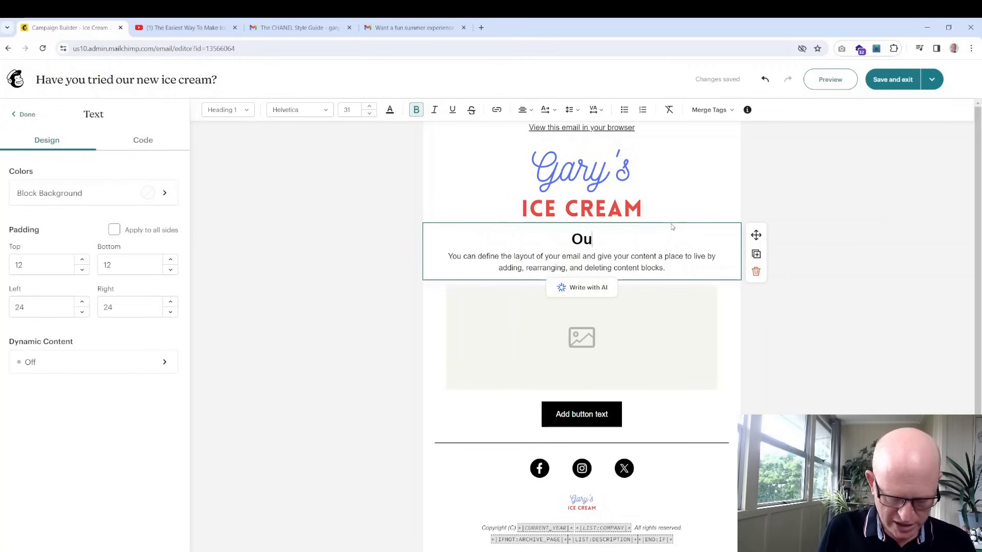
text(r new coff)
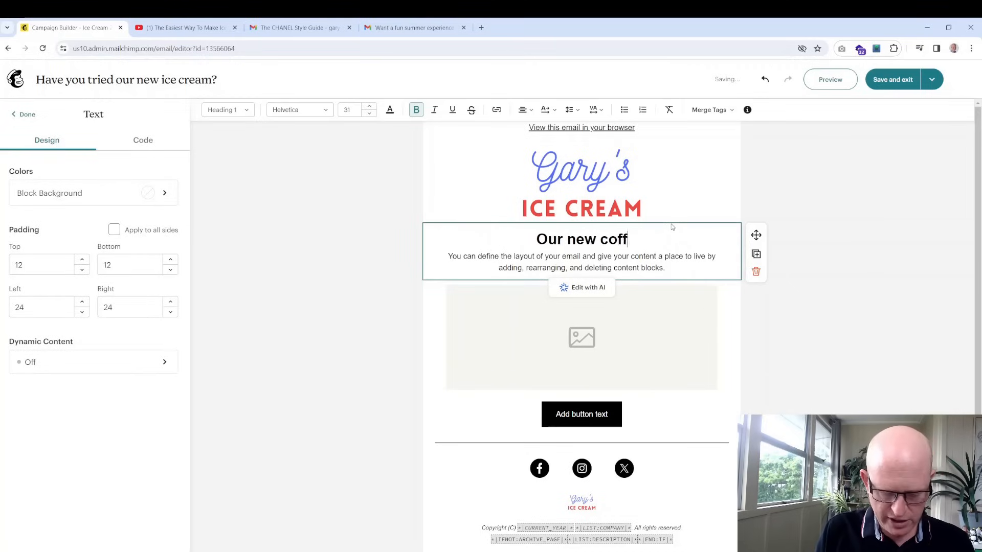
text(ee ice-crea)
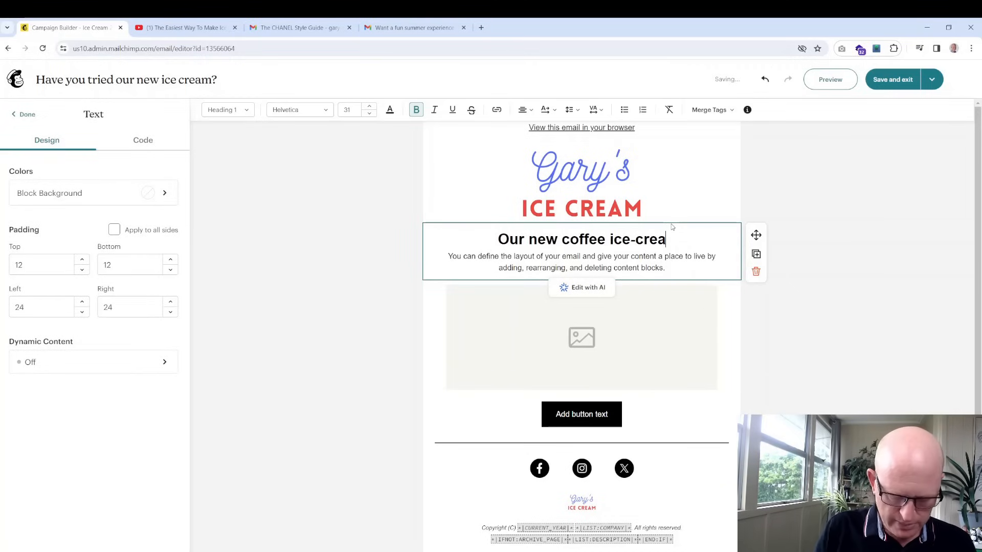
text(m is awwweee)
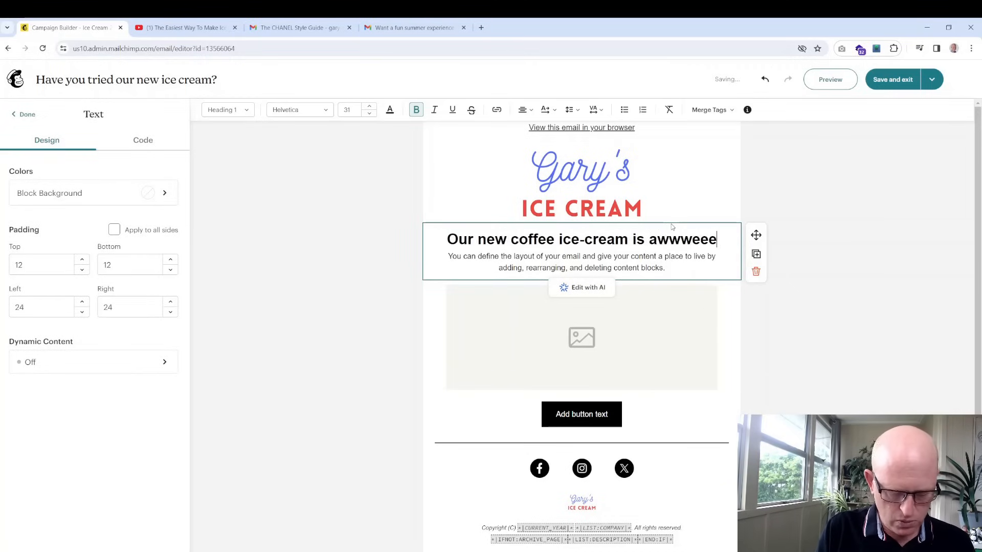
text(sssoommmeeee)
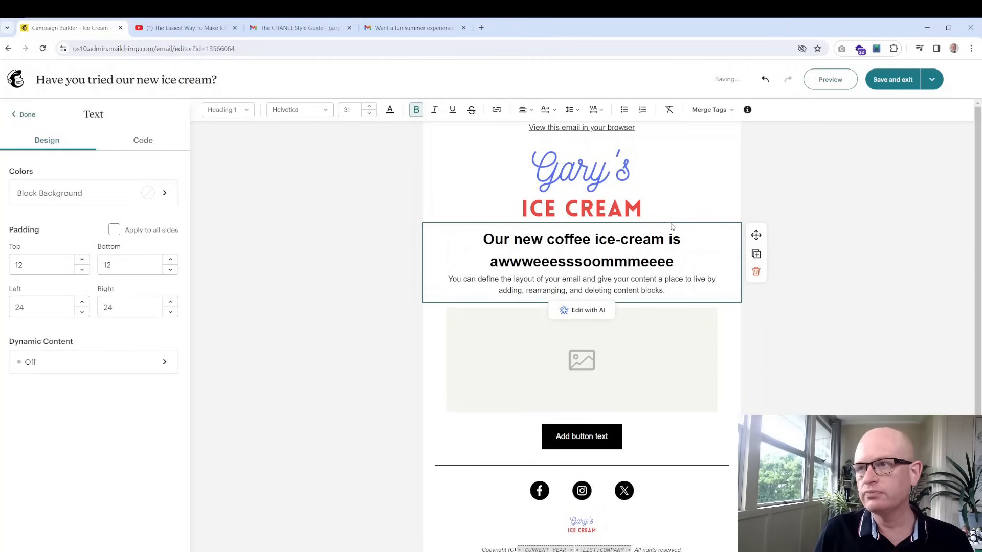
text( ...)
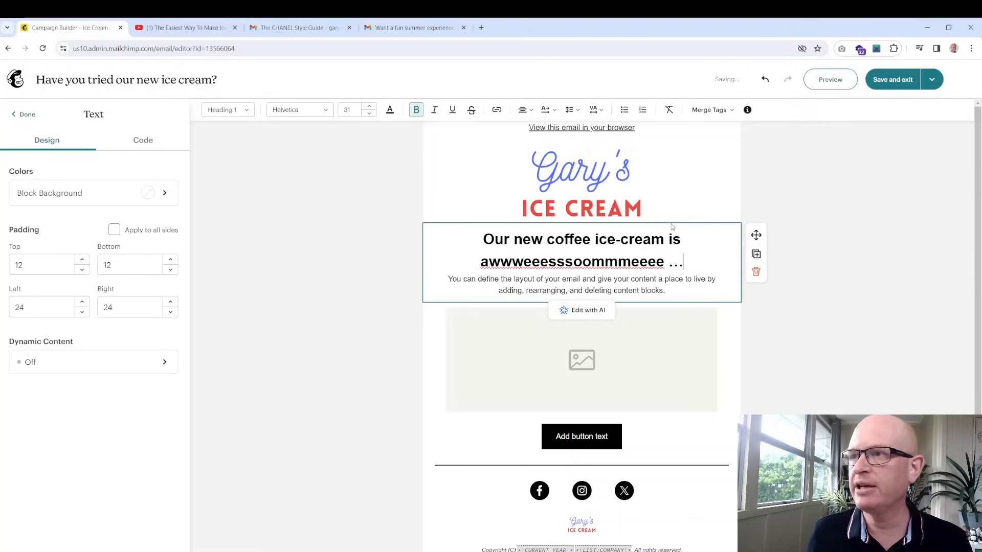
drag(665, 291, 445, 280)
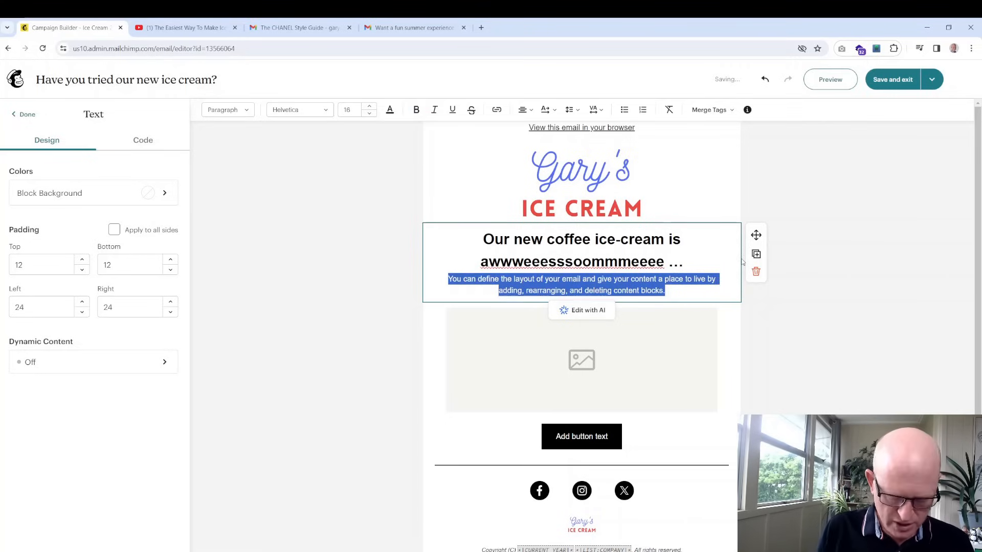
text(Try the new)
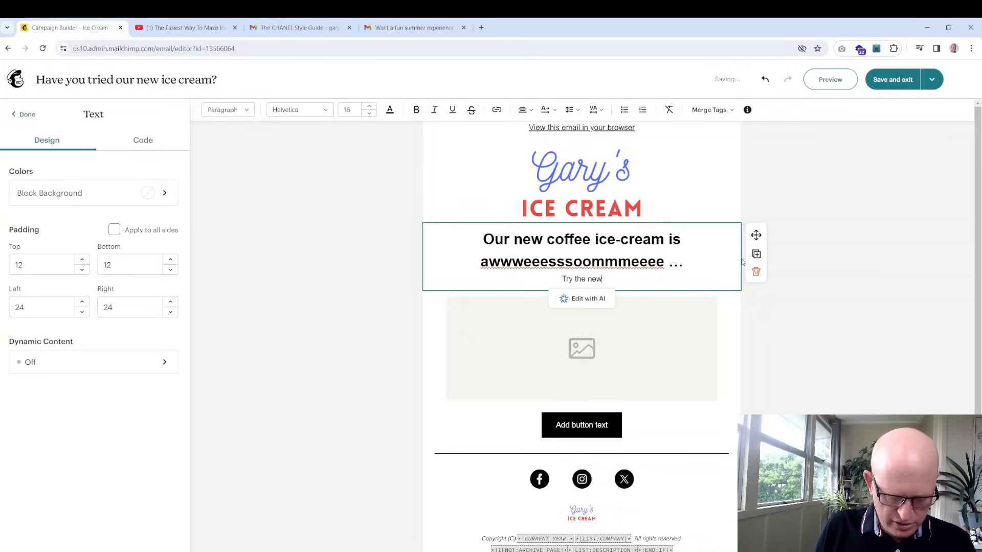
text(i)
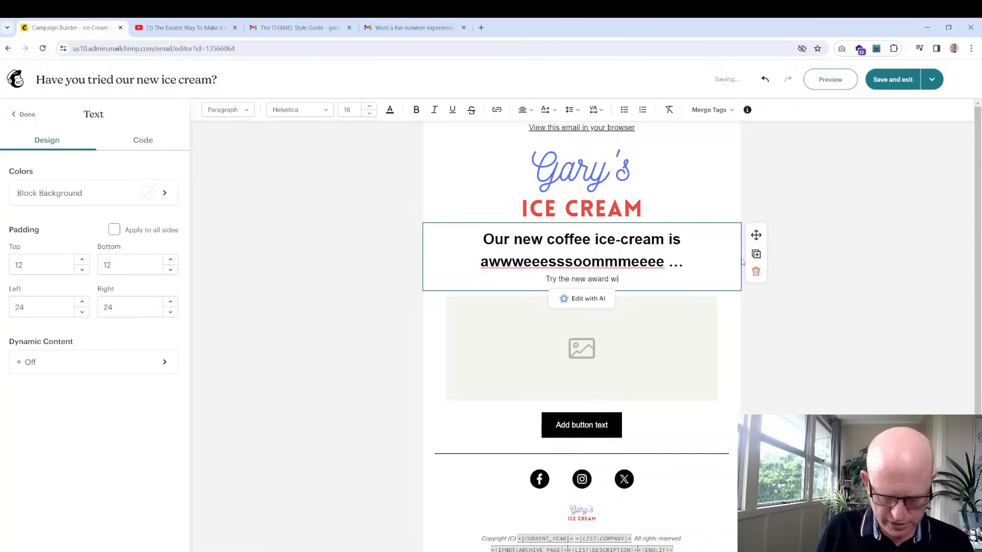
text(nning ice-)
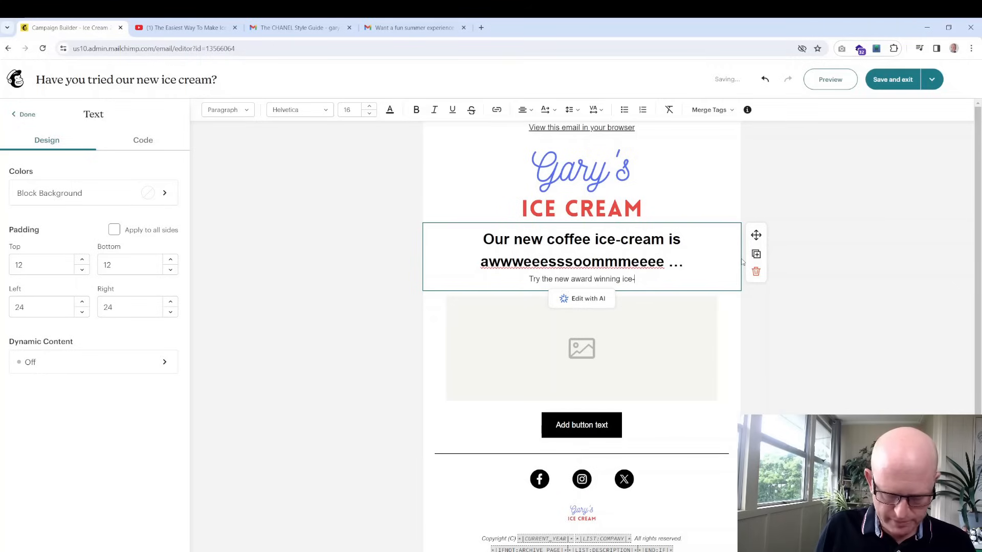
text(cream that )
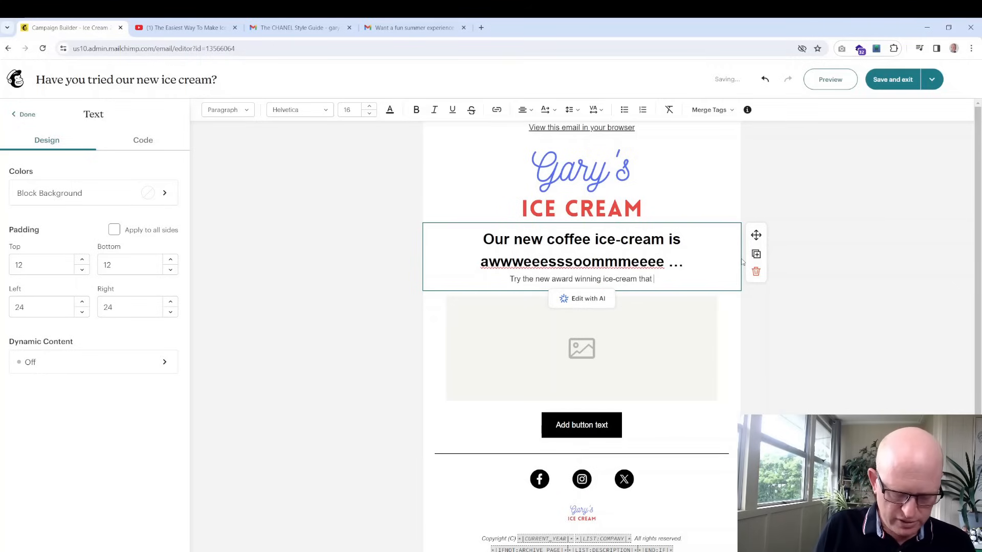
text(we make in house. )
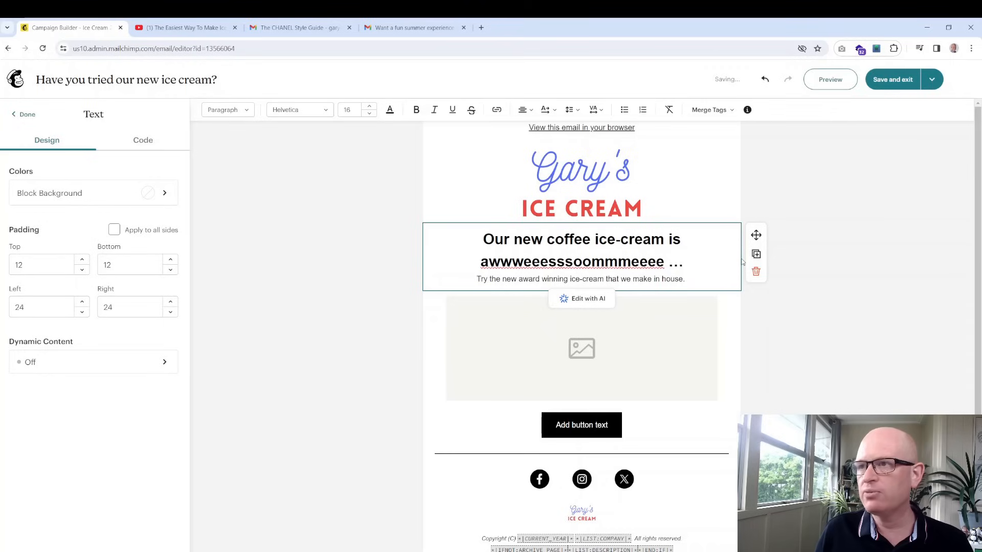
text(You)
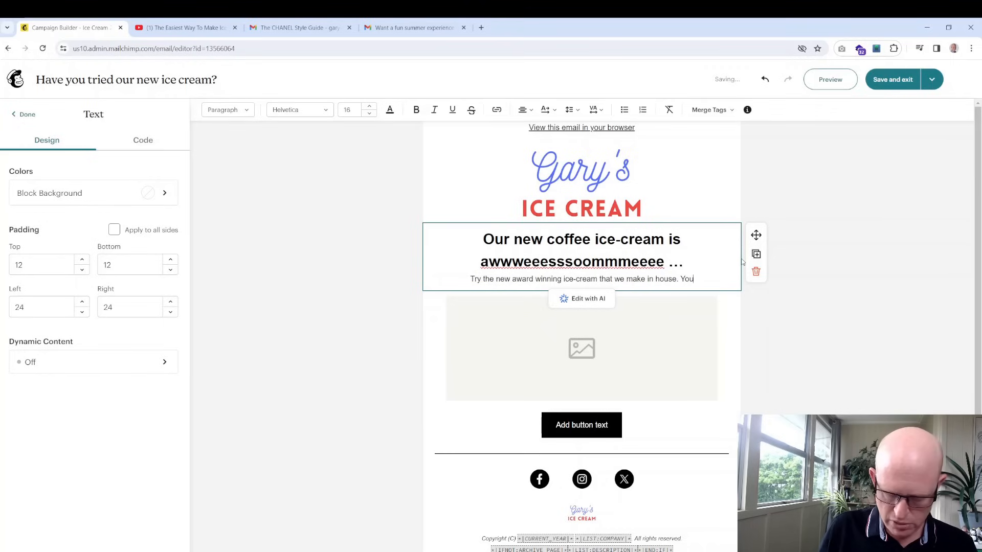
text('ll lo)
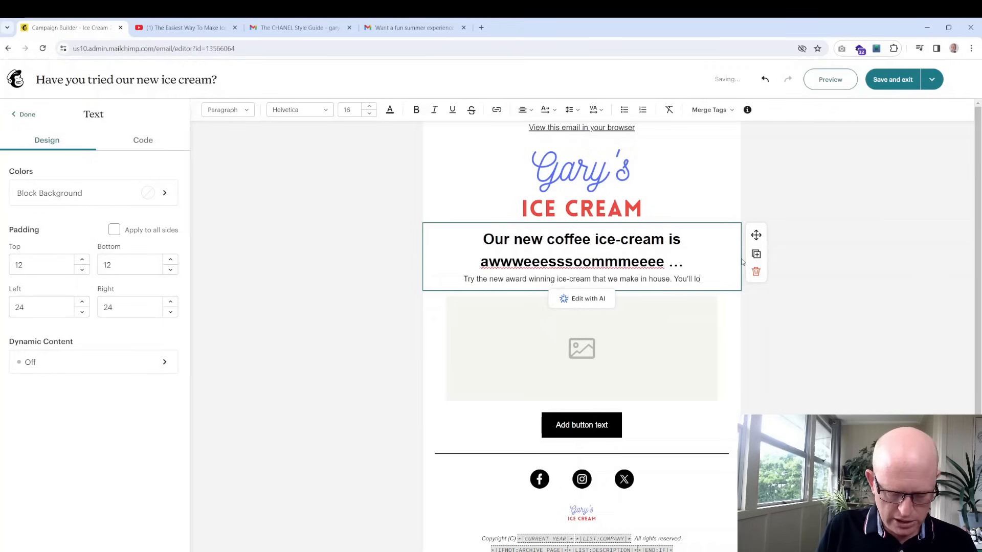
text(ve it!)
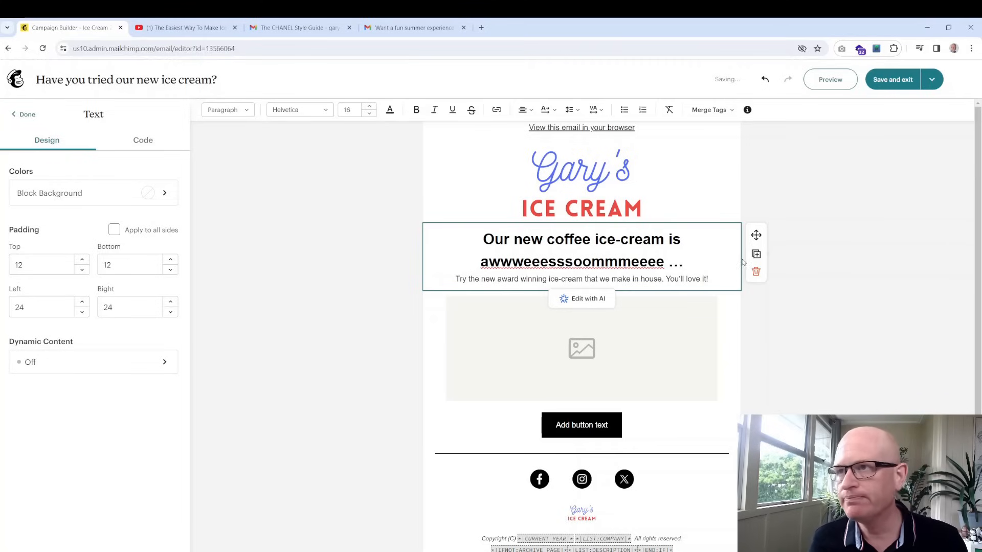
click(779, 314)
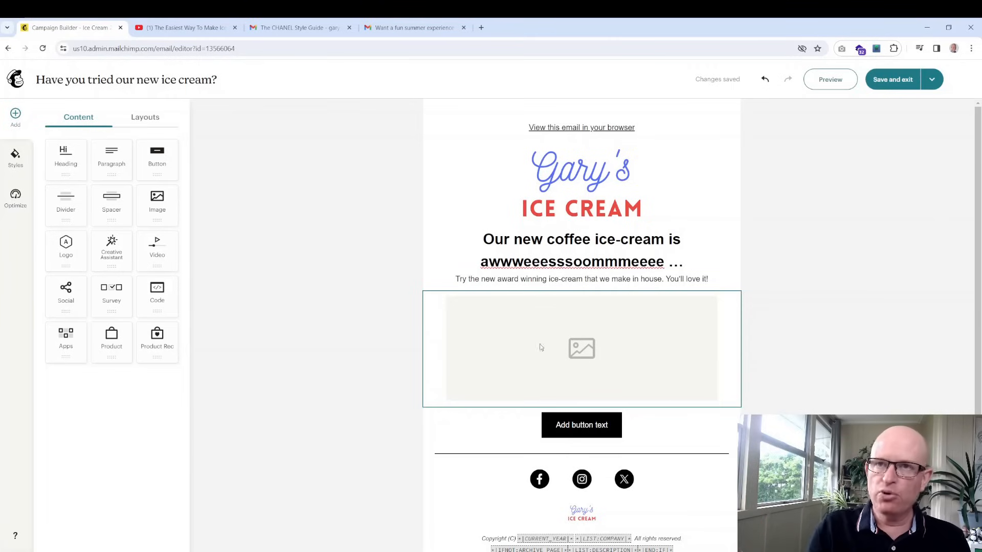
Review the email's background and text styles (paragraph fonts, Heading 1), then select the empty image block
click(16, 160)
click(114, 156)
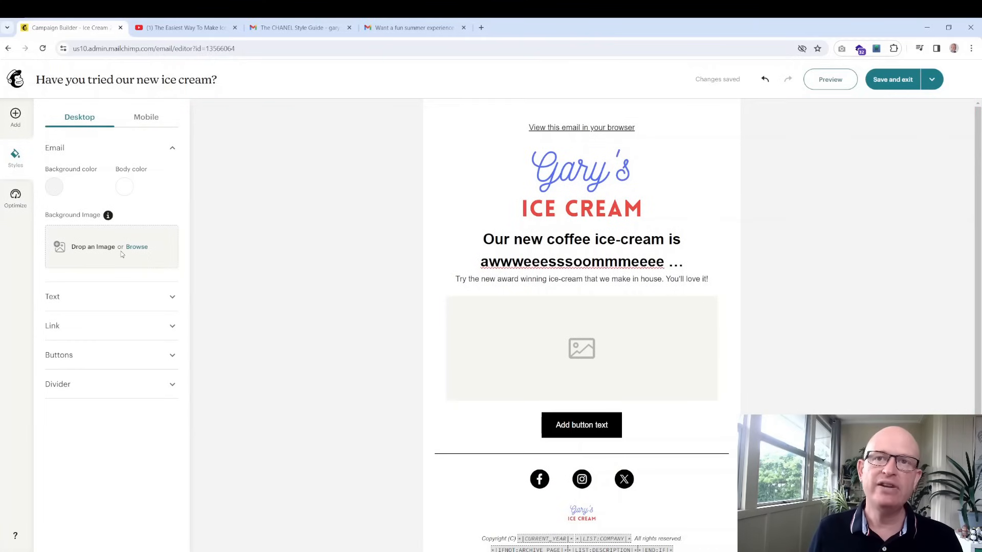
click(166, 297)
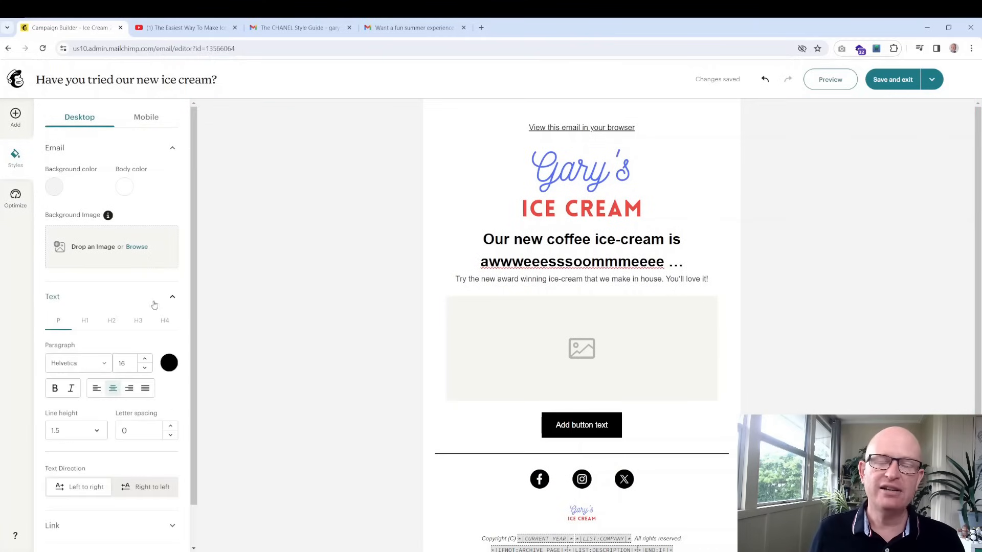
scroll(145, 311, down, 1)
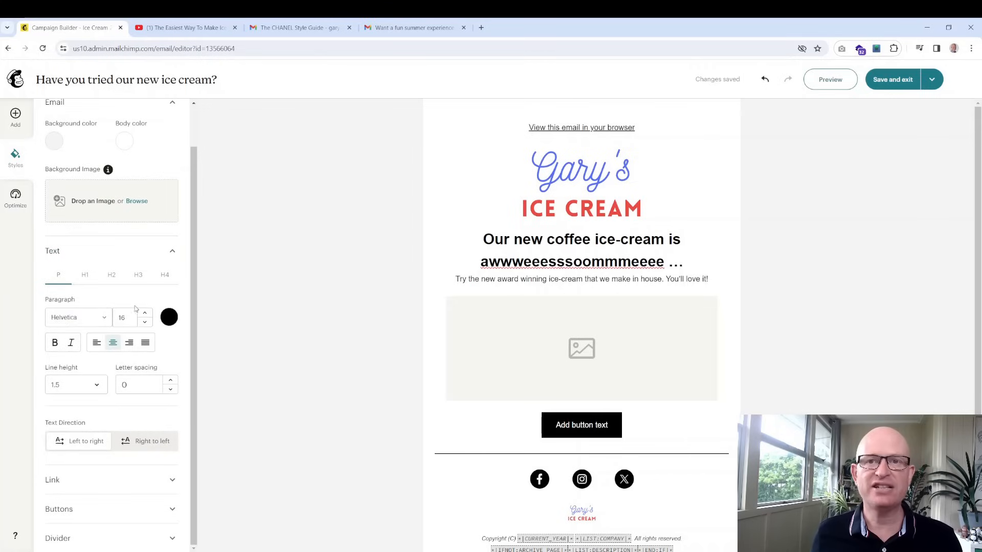
click(96, 319)
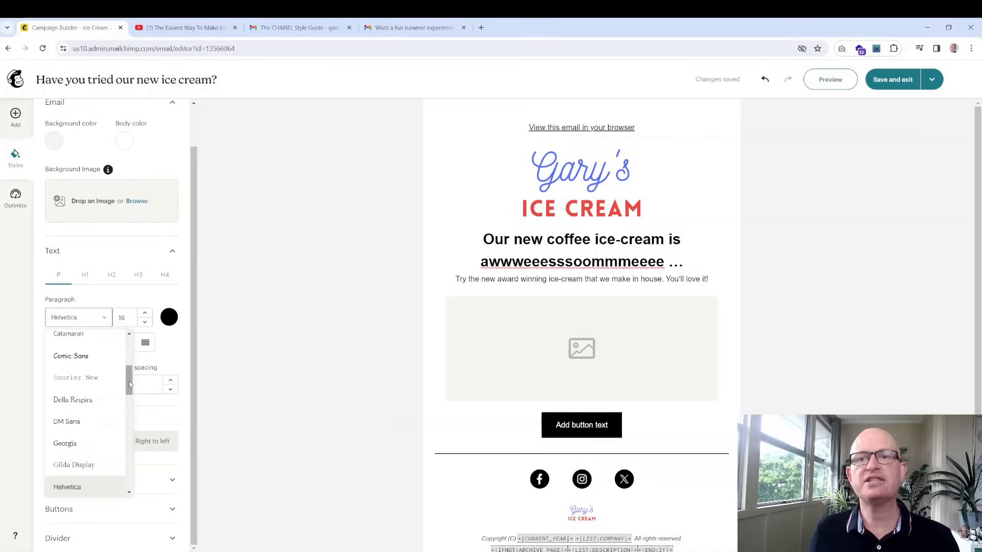
drag(128, 382, 127, 329)
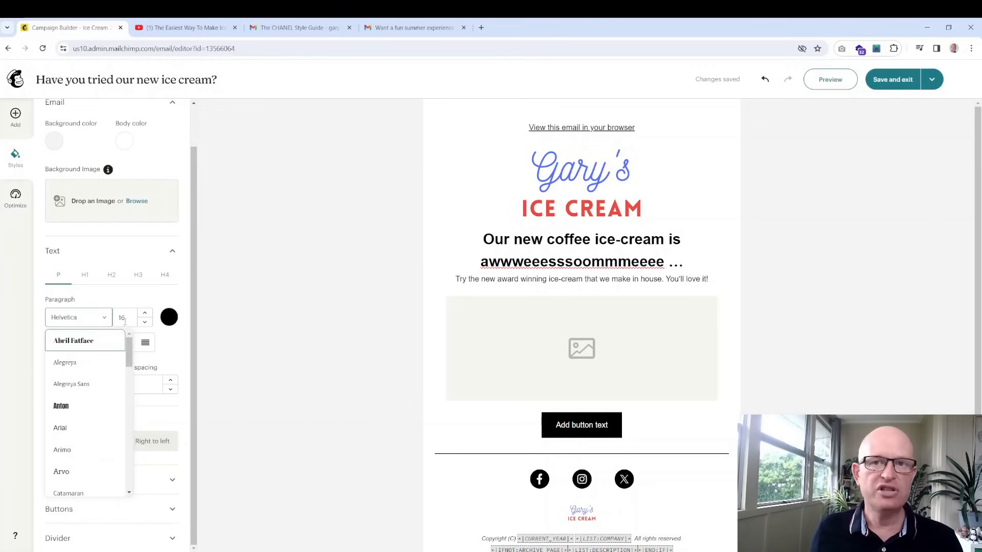
click(94, 279)
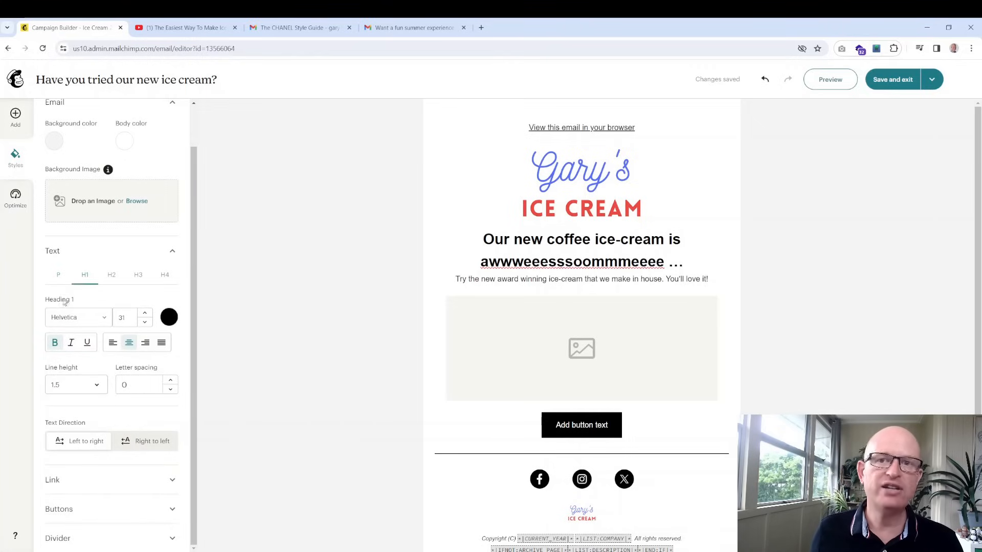
click(60, 279)
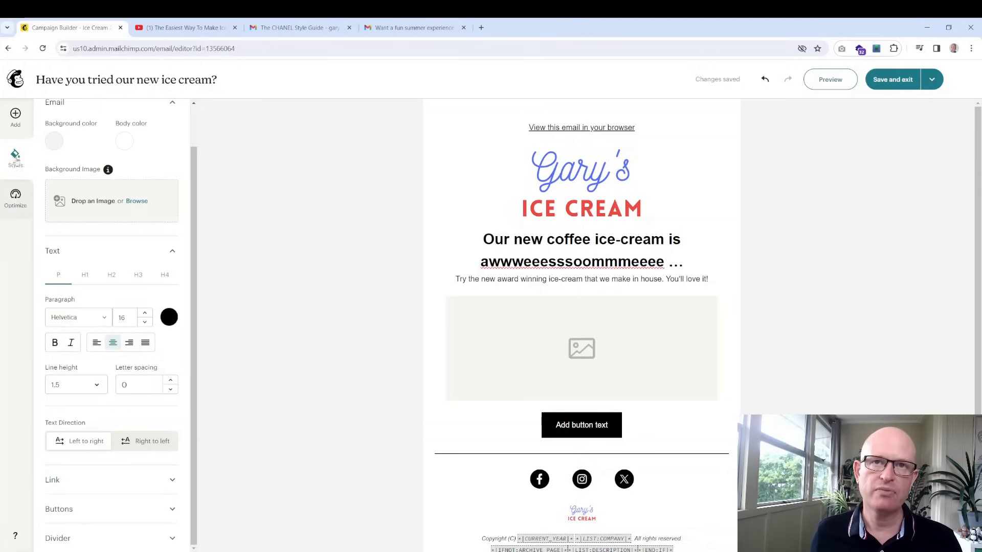
click(16, 115)
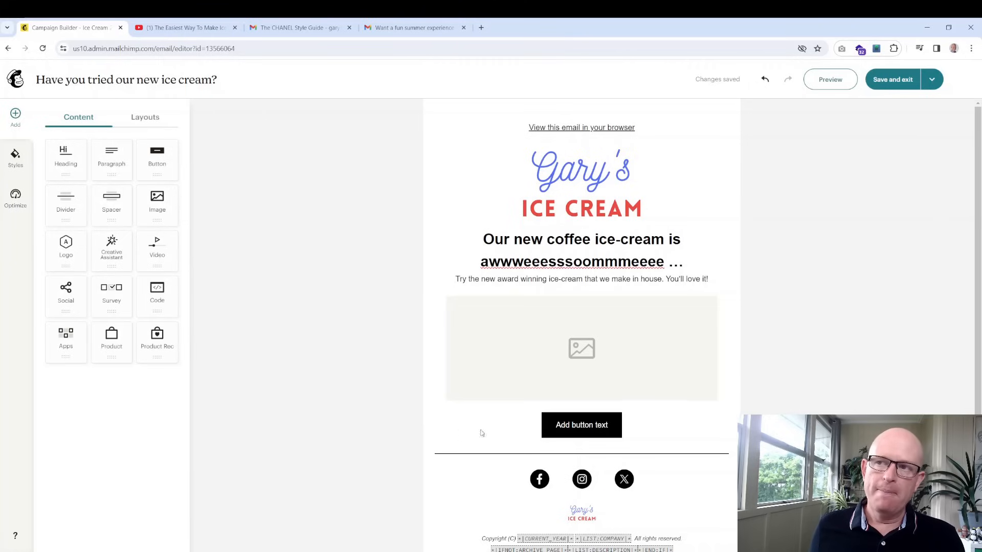
click(497, 365)
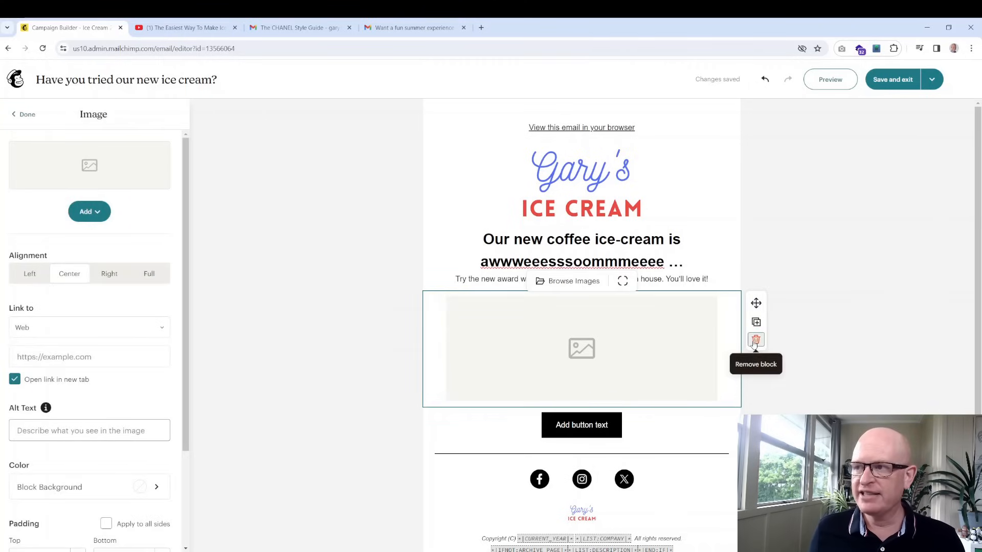
Remove the empty image block and add a new image block below the ICE CREAM logo
click(755, 340)
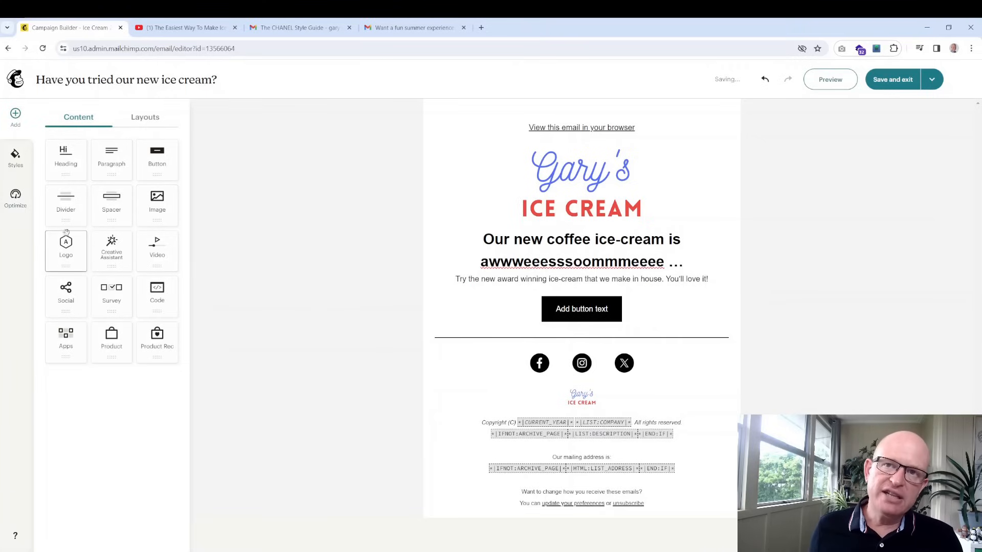
drag(165, 212, 586, 242)
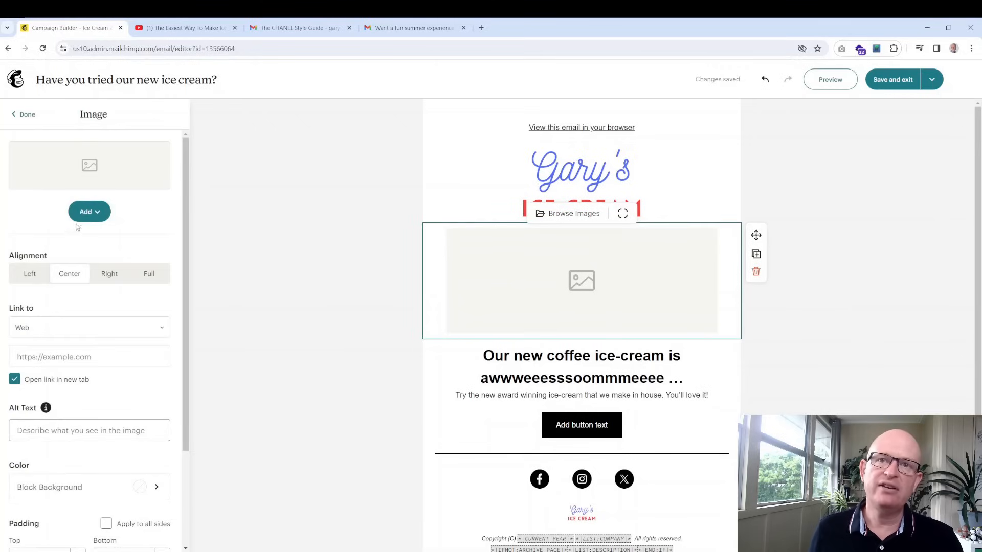
click(86, 218)
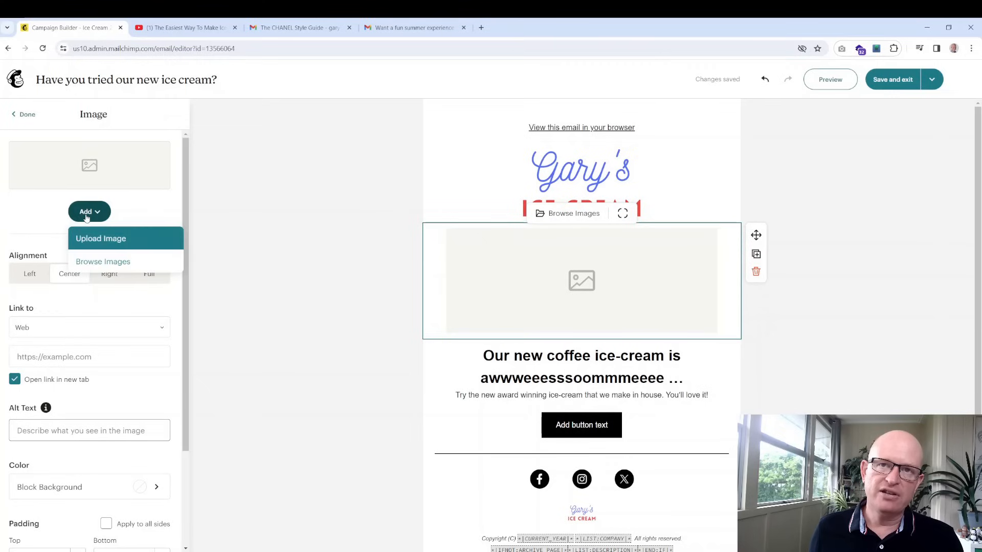
click(103, 263)
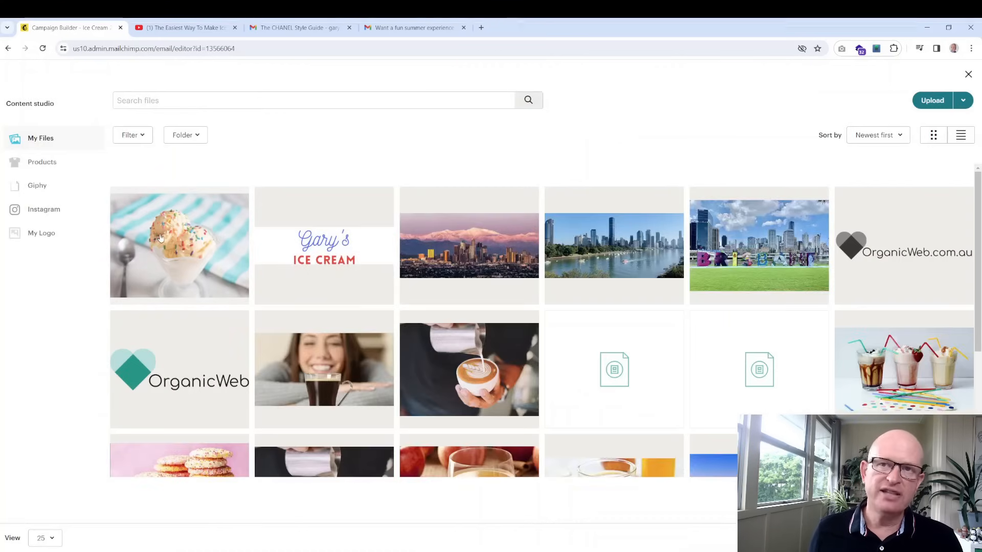
click(161, 238)
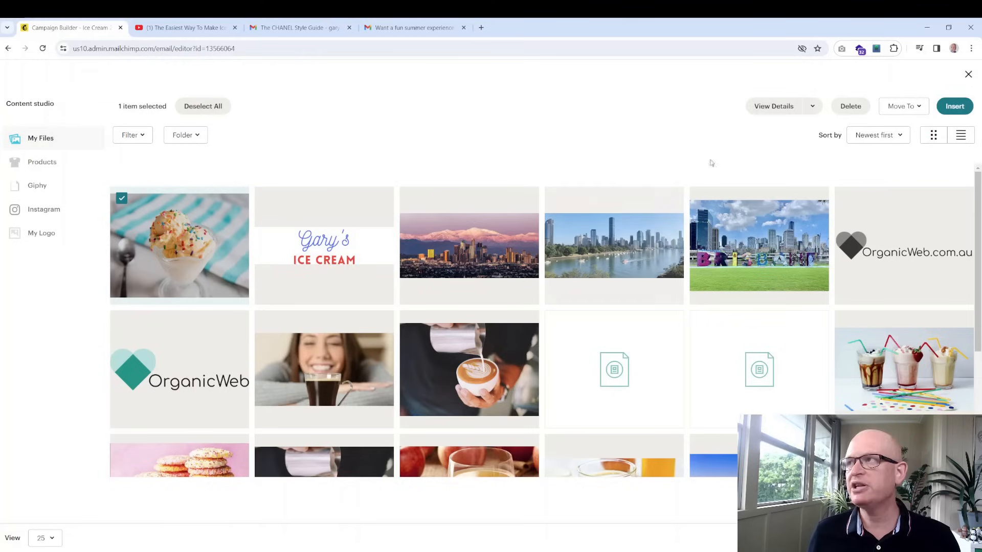
click(955, 106)
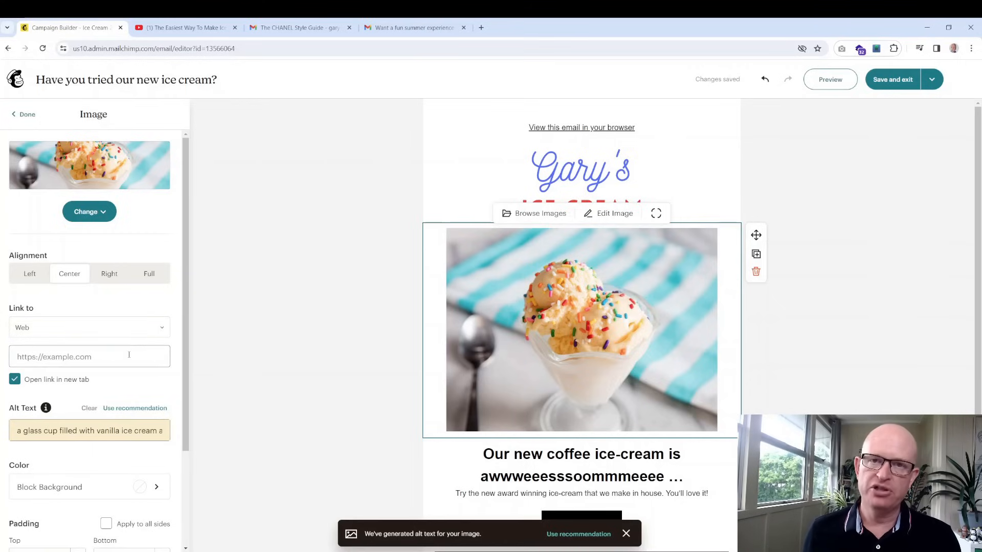
click(138, 330)
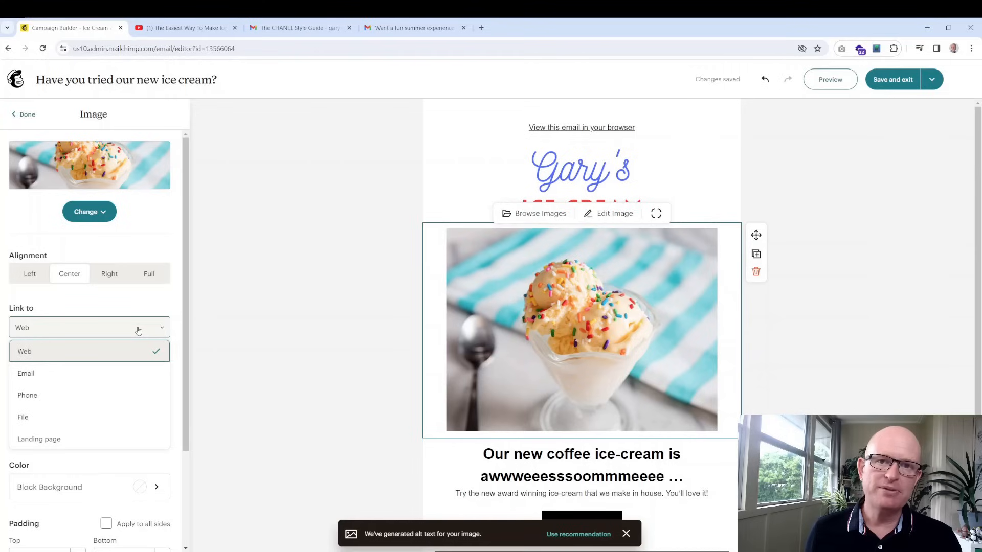
click(103, 328)
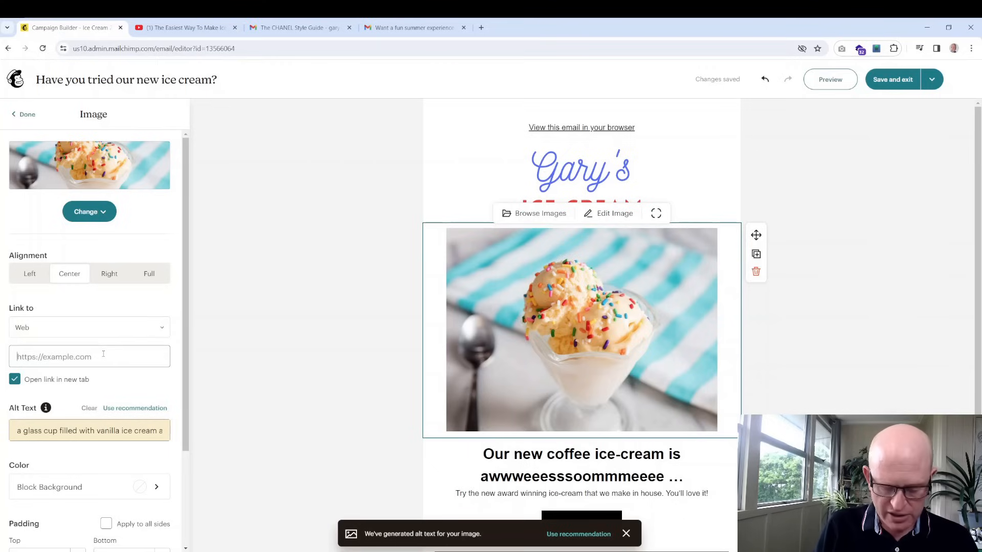
text(https)
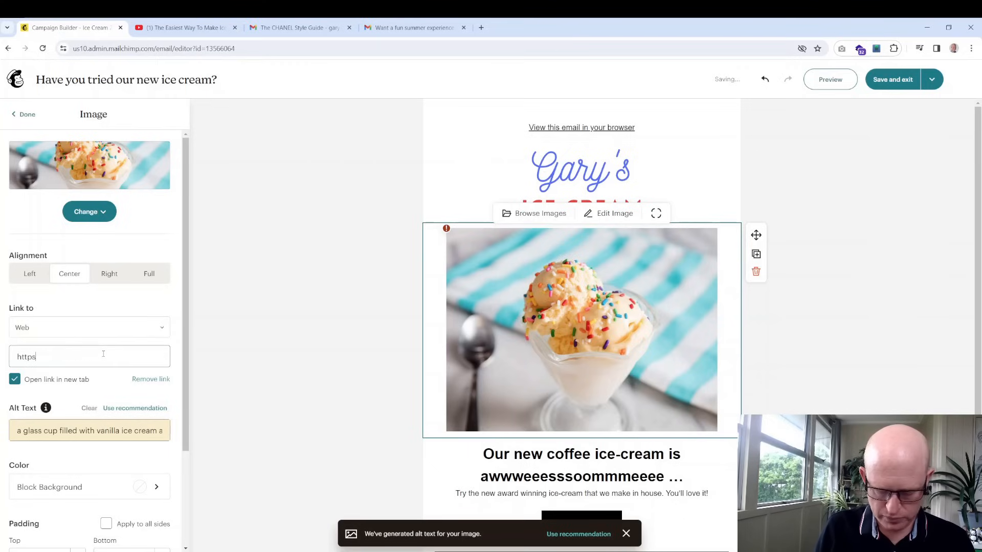
text(://organic)
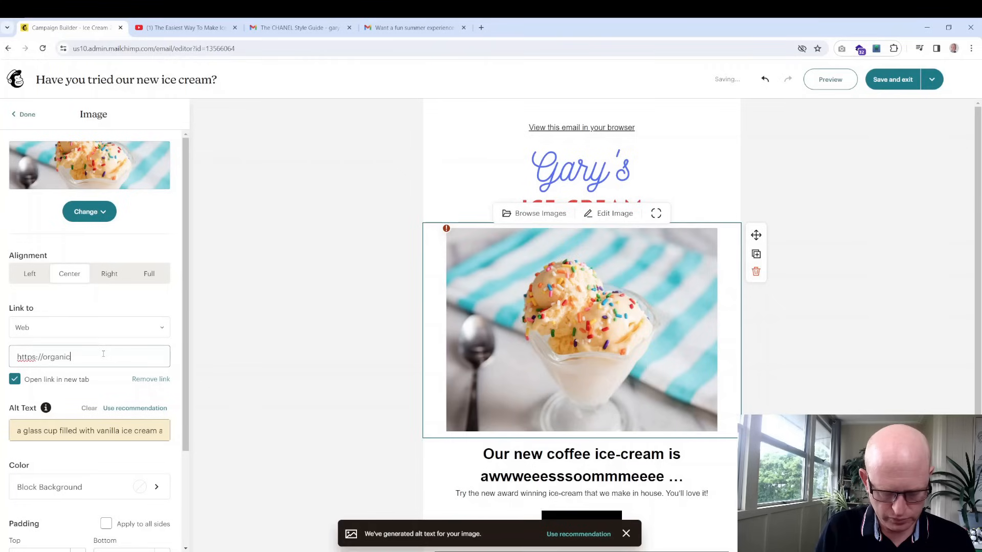
text(web.com.au)
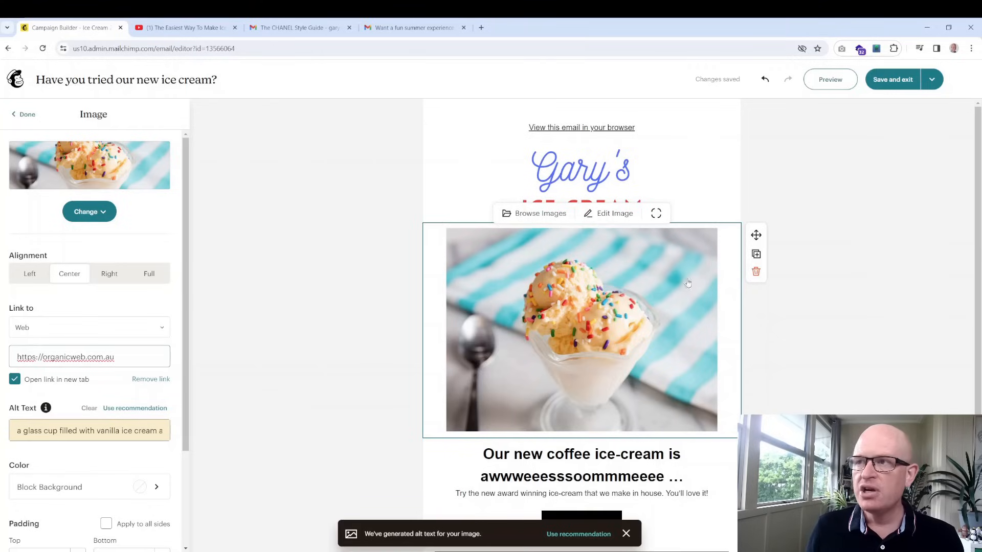
click(757, 342)
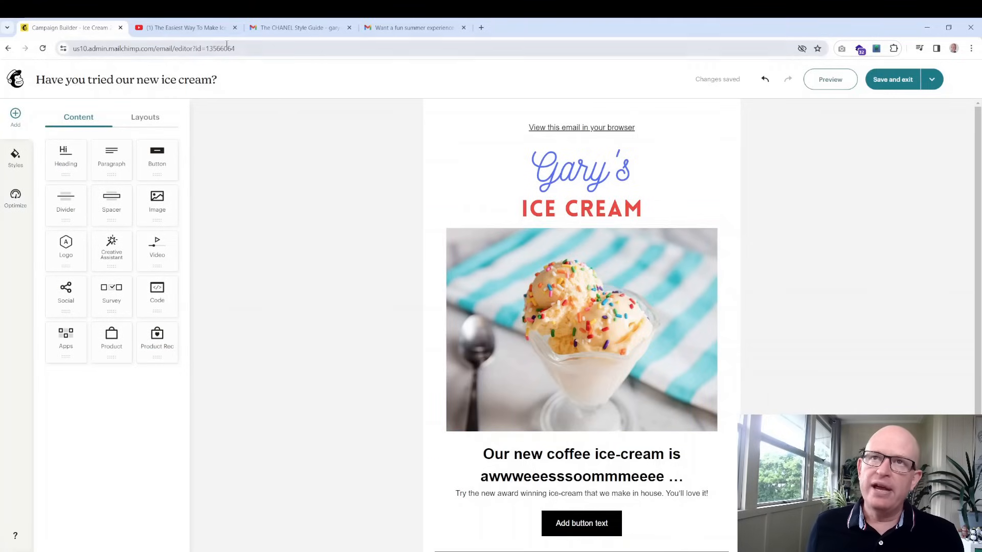
Copy the URL of YouTube's 'The Easiest Way To Make Ice Cream' video and return to Mailchimp
click(193, 29)
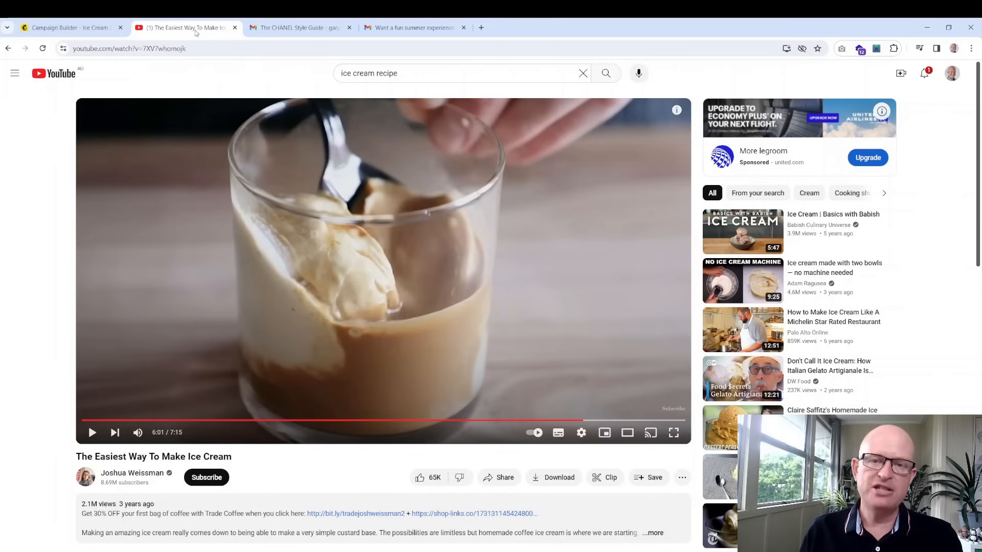
click(220, 46)
key(ctrl+c)
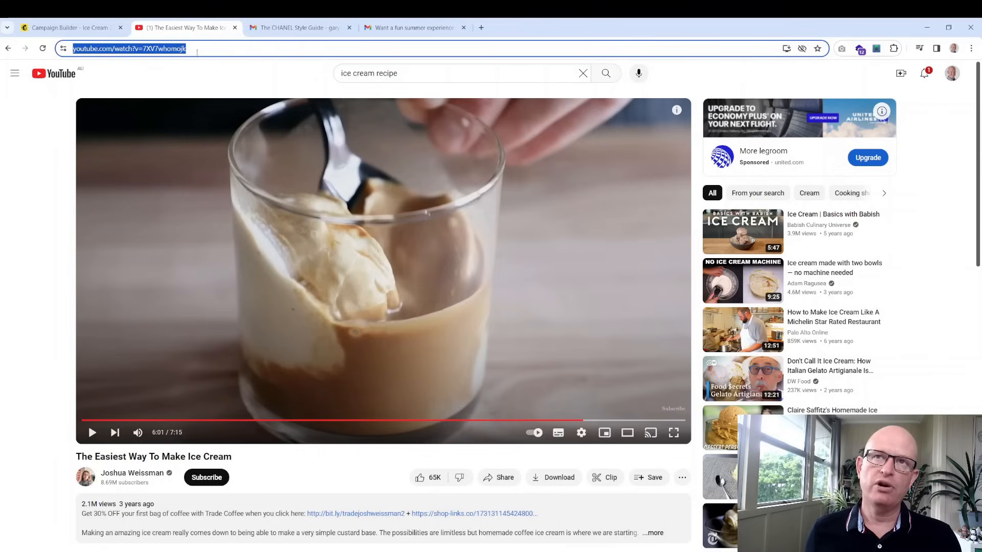
click(92, 34)
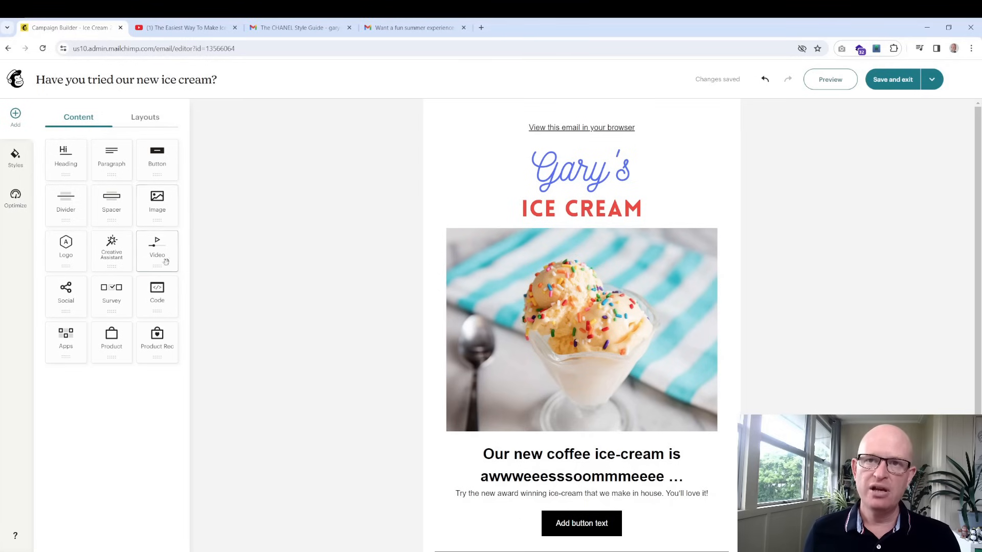
Add a Video block below the button using the copied YouTube URL as its source
drag(158, 254, 647, 362)
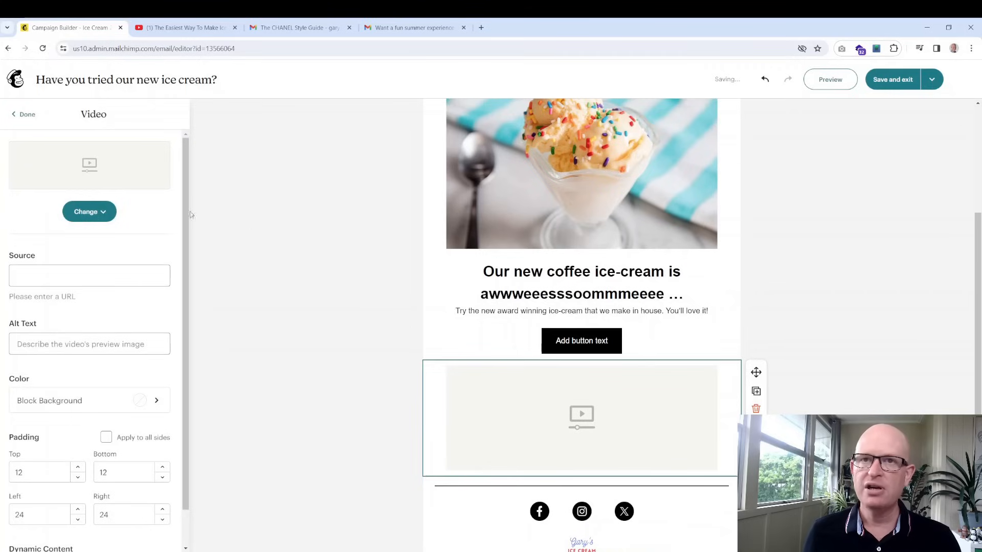
click(74, 277)
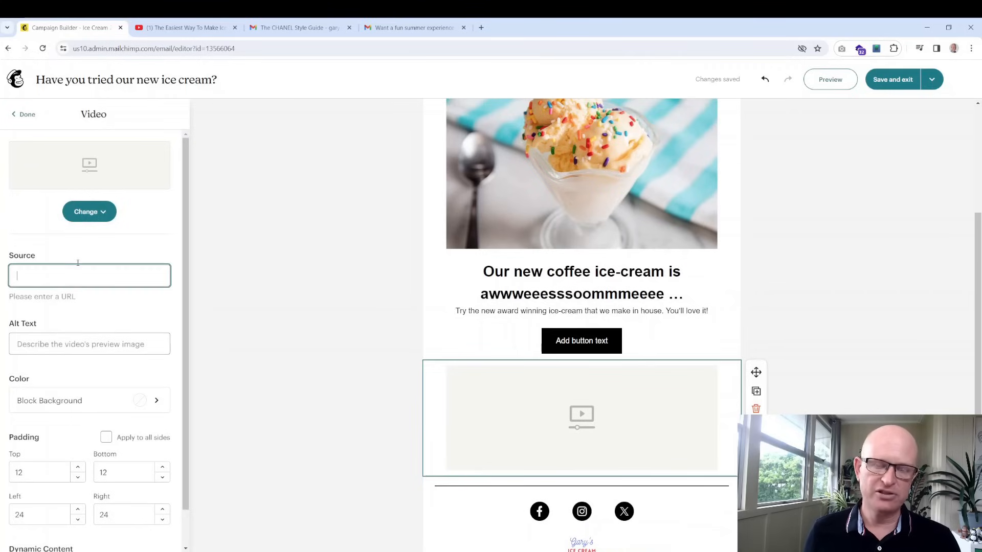
key(ctrl+v)
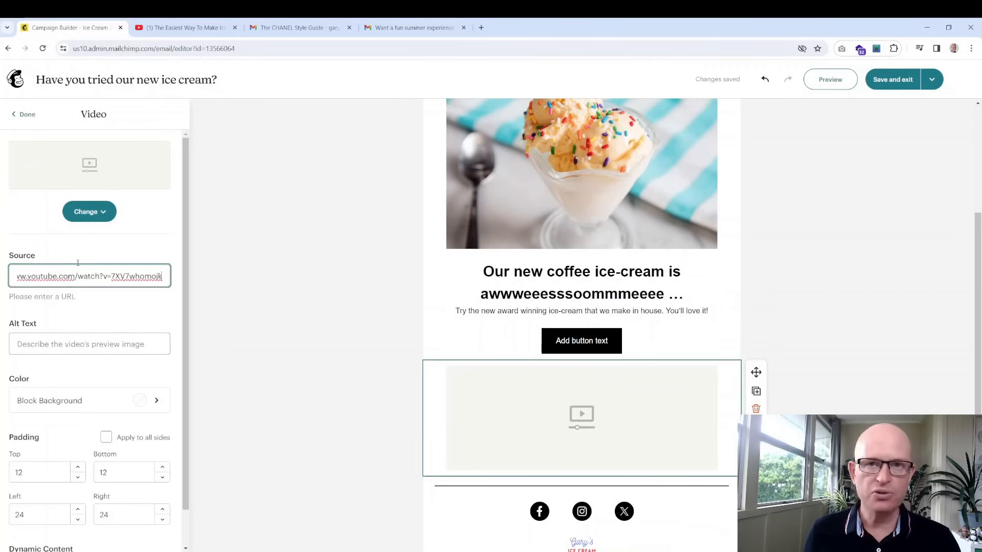
click(114, 312)
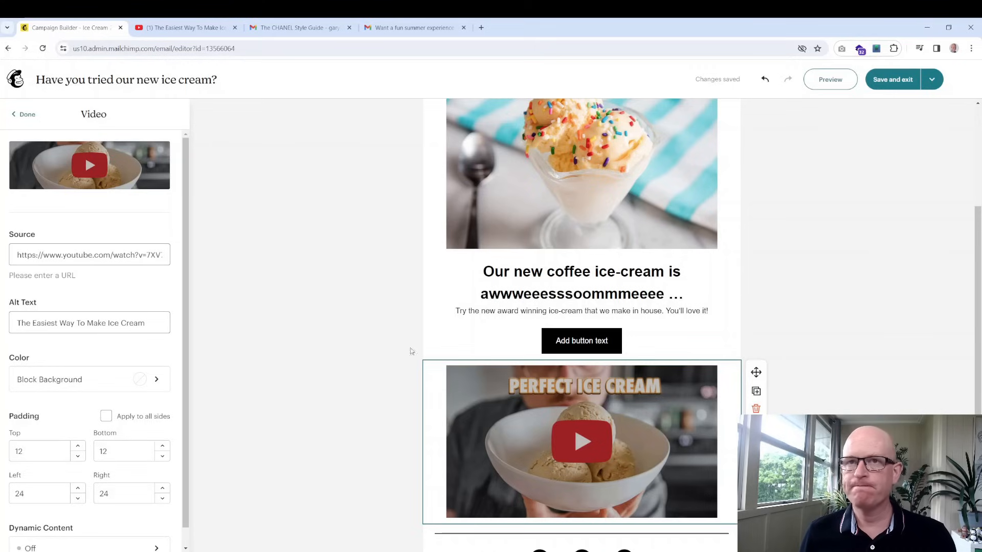
click(26, 114)
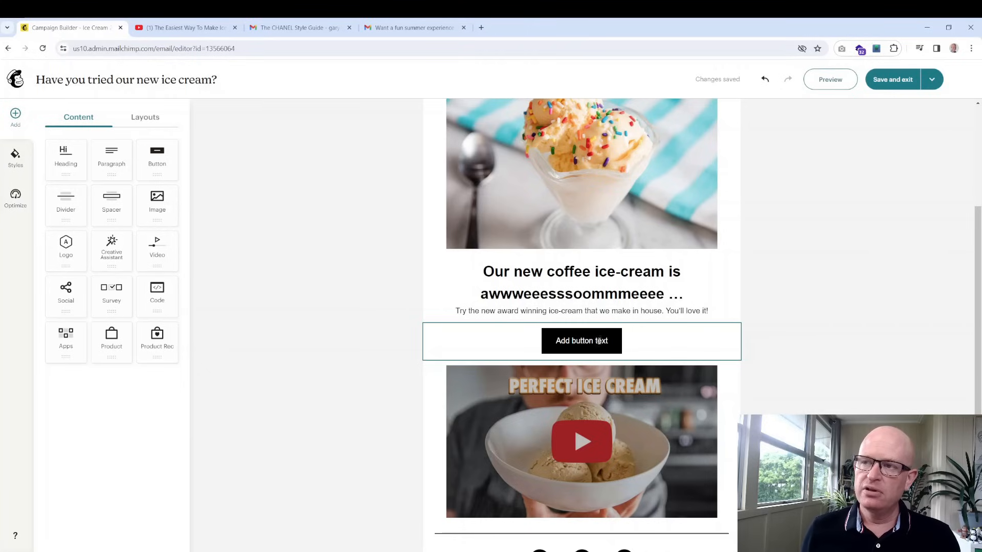
Give the button a web link and change its label to 'Learn more'
click(675, 346)
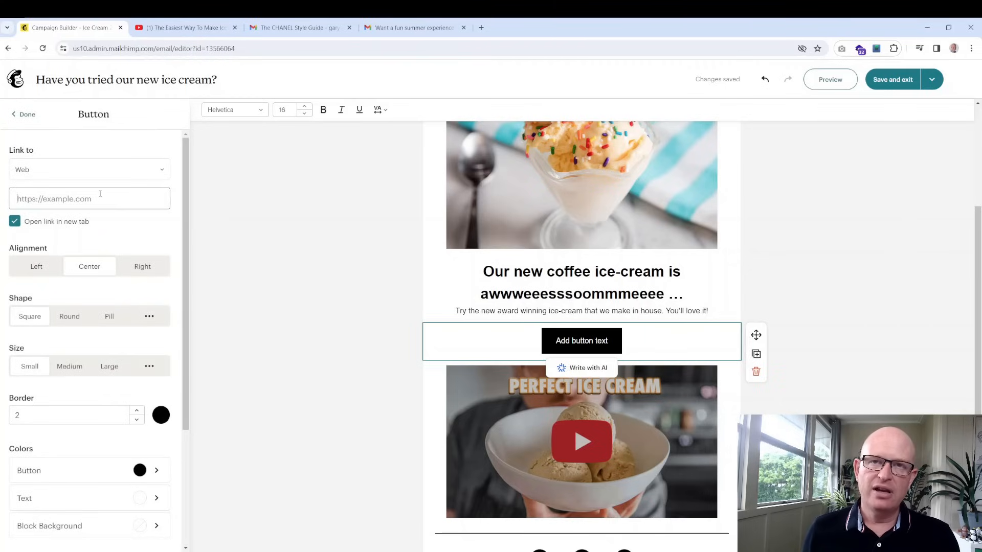
click(125, 201)
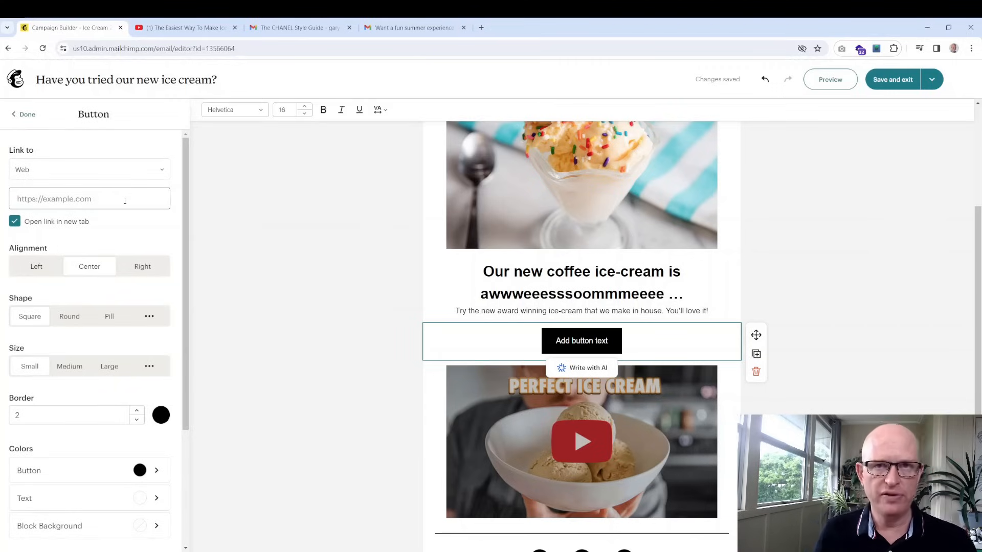
text(https://e)
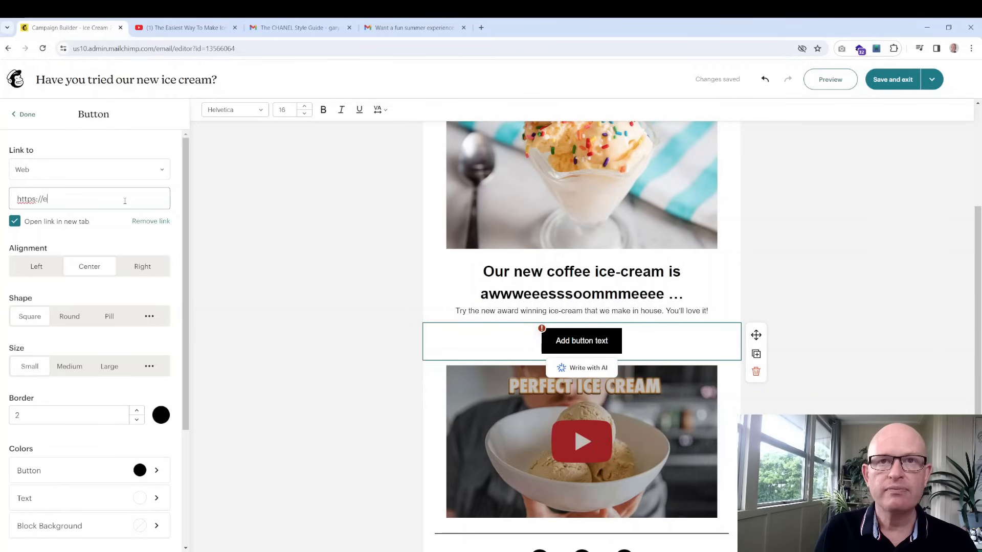
text(xampl)
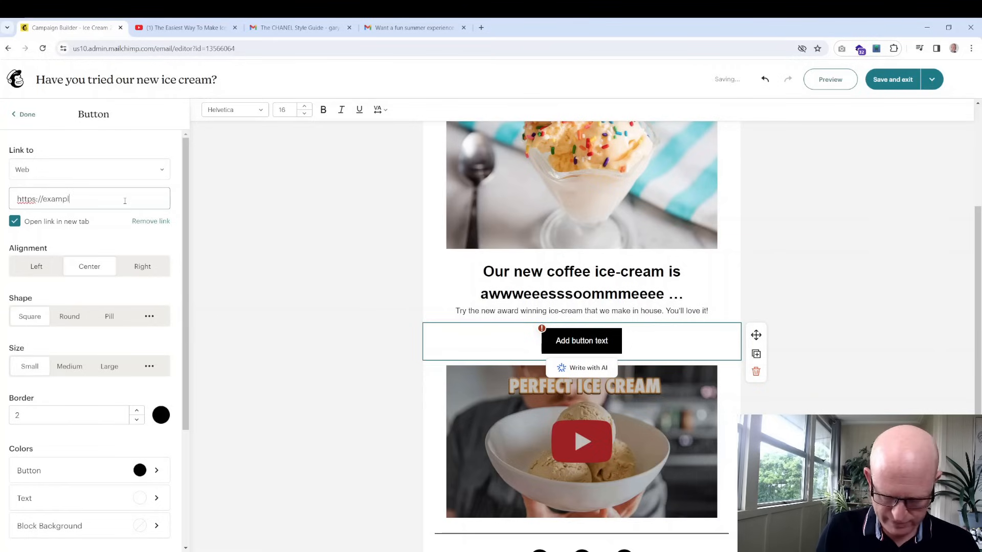
text(e.com)
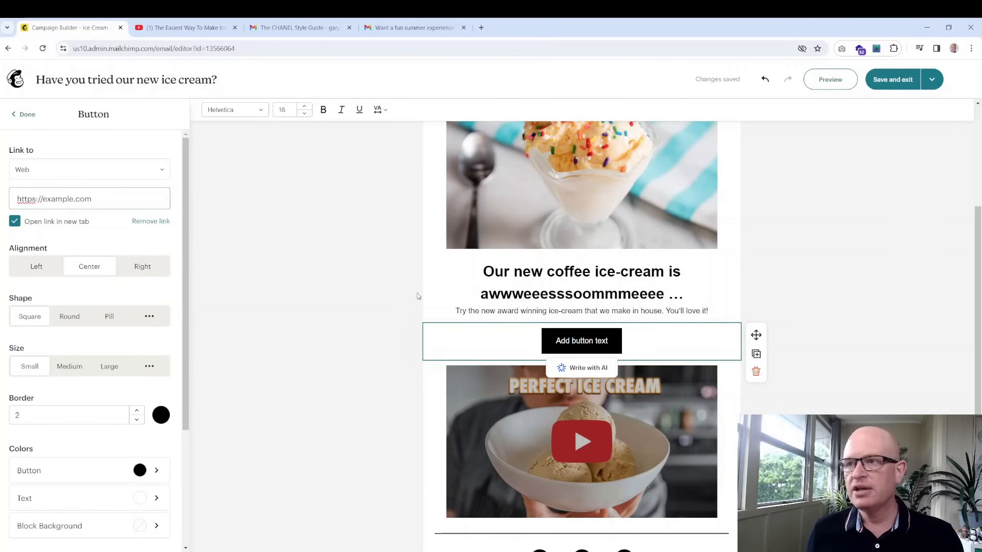
click(591, 340)
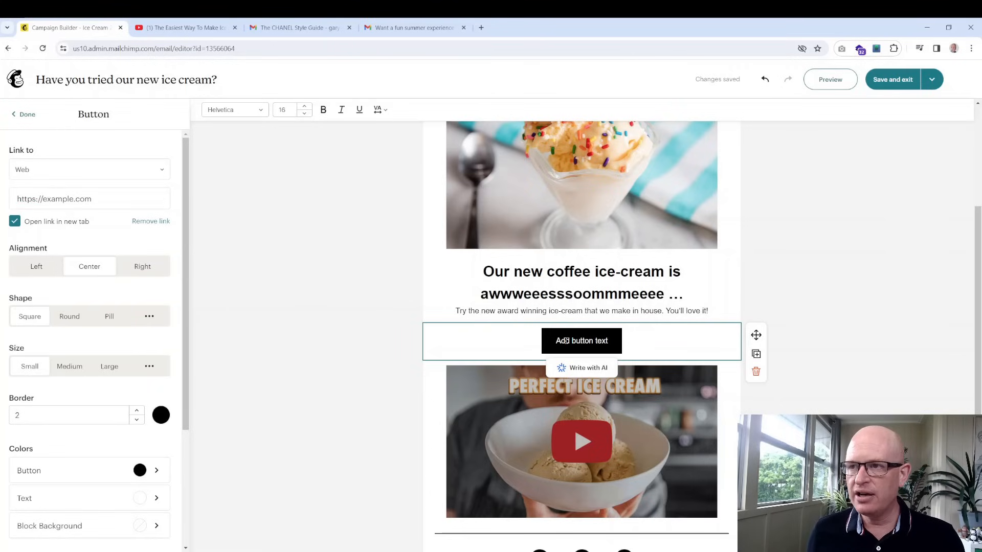
drag(557, 341, 617, 344)
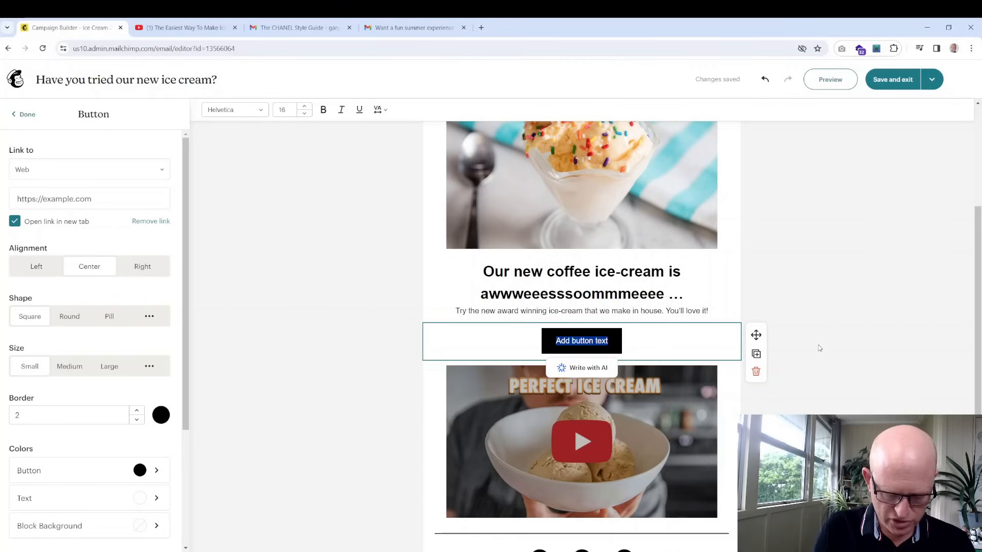
key(BackSpace)
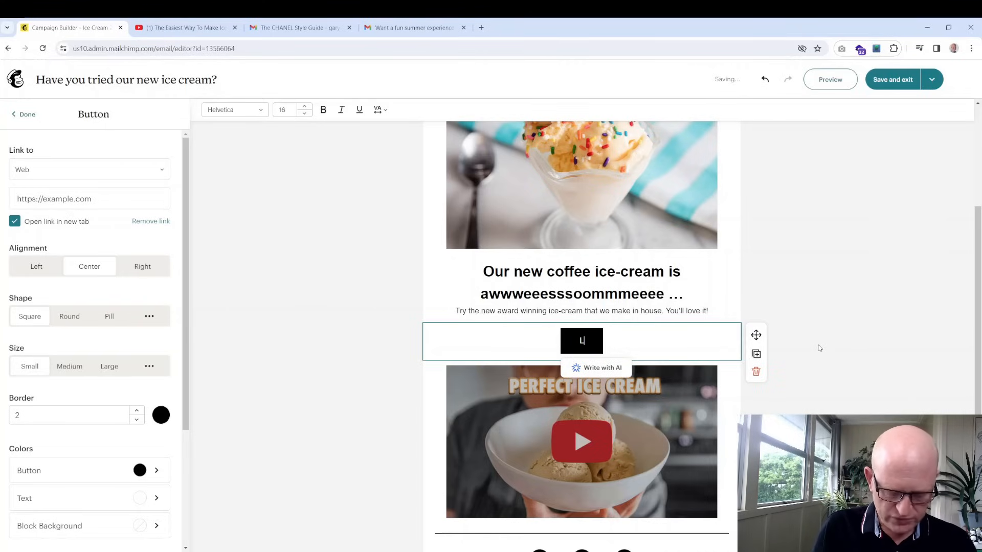
text(Learn more)
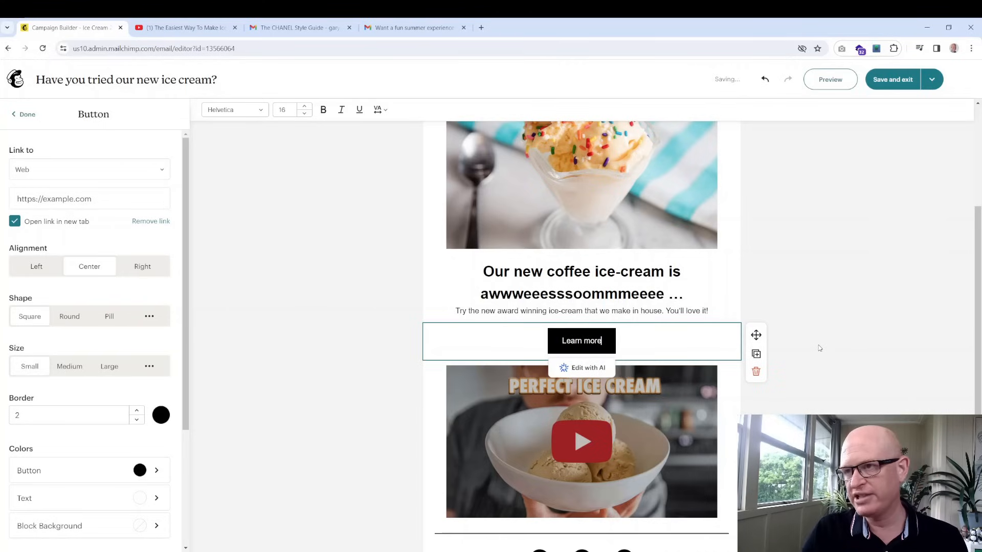
click(381, 280)
Style the Learn more button red (E61B1B), pill-shaped, border width 0, medium size
click(514, 338)
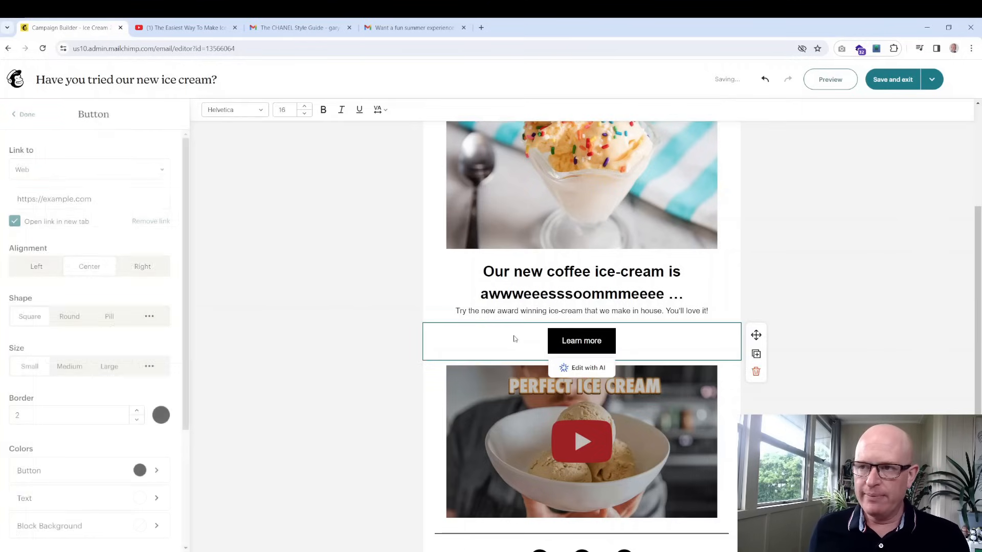
scroll(131, 327, down, 3)
scroll(128, 326, down, 1)
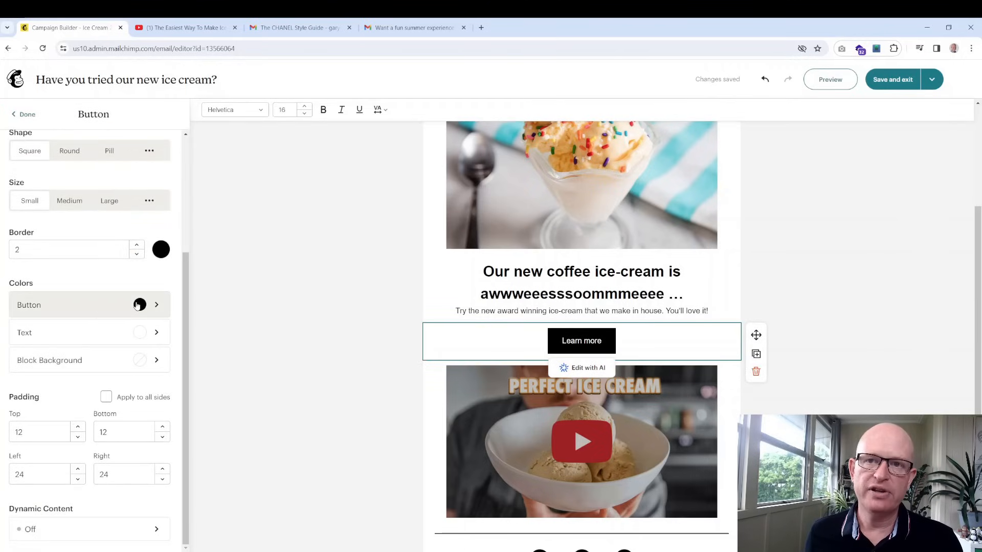
click(137, 306)
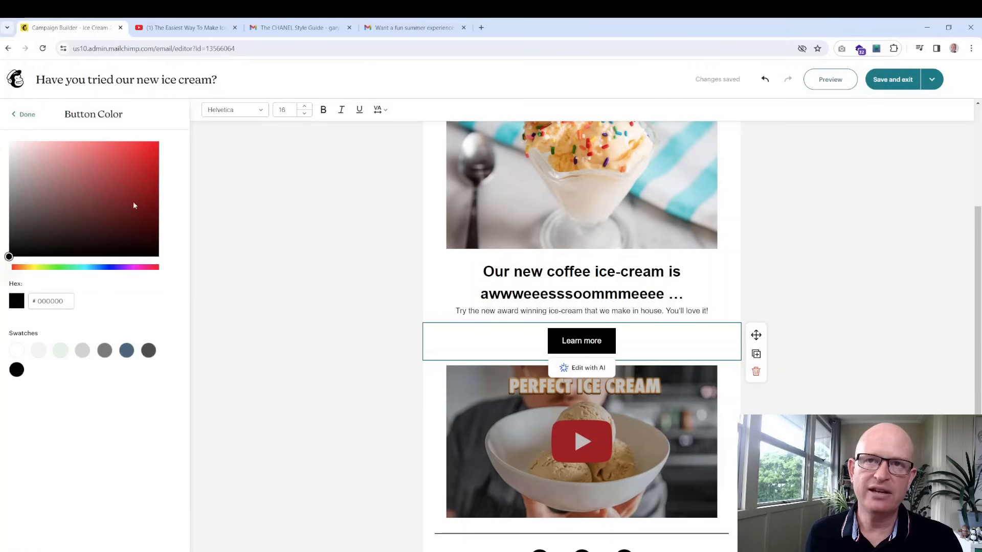
click(142, 153)
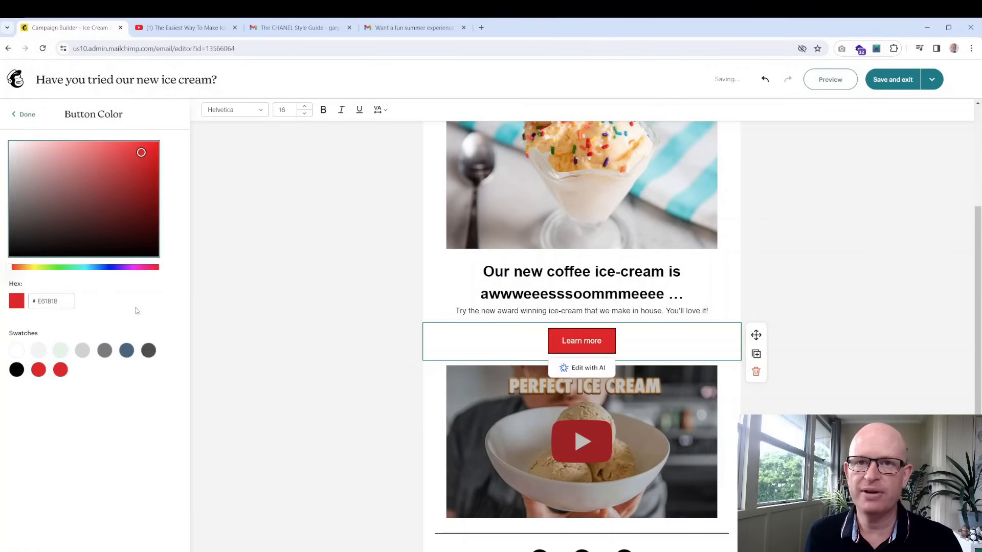
click(23, 115)
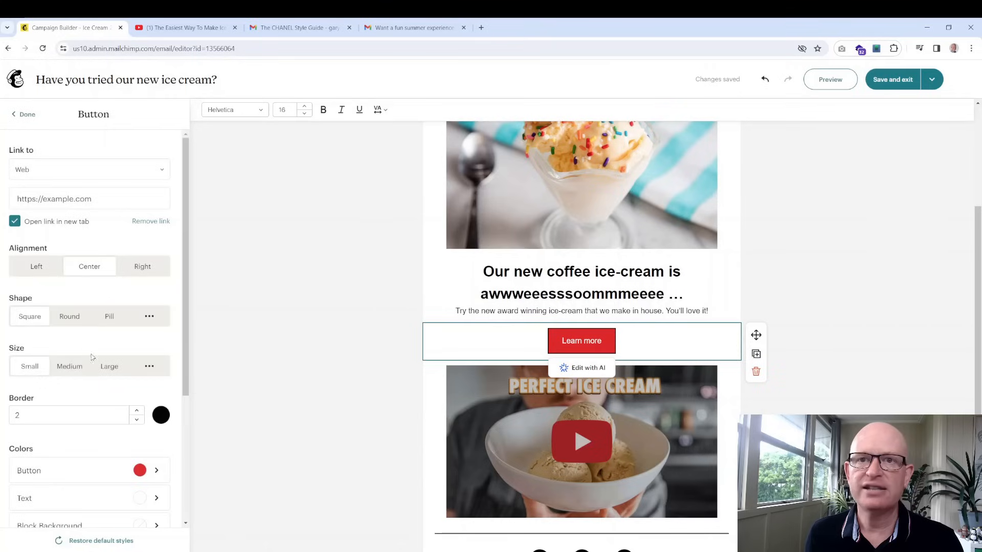
click(109, 316)
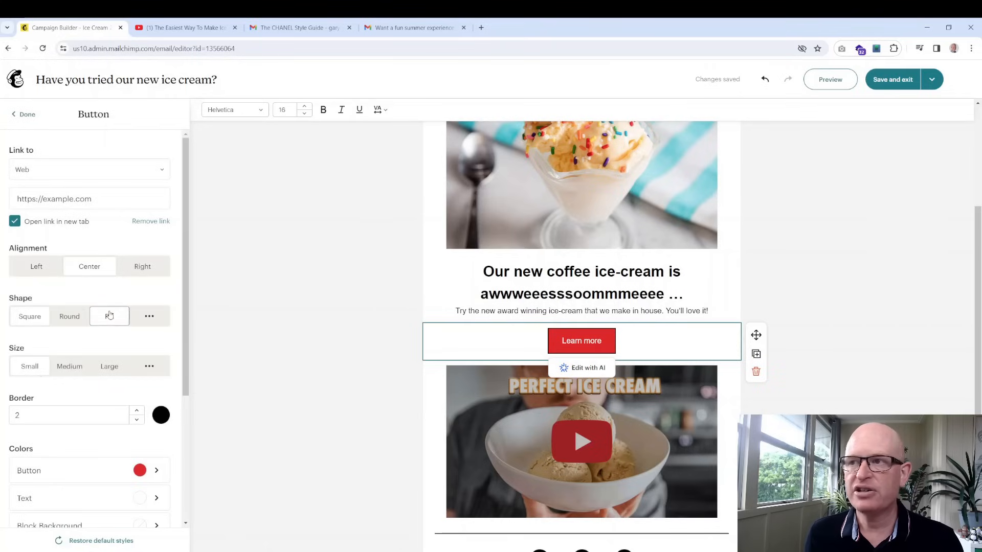
click(93, 417)
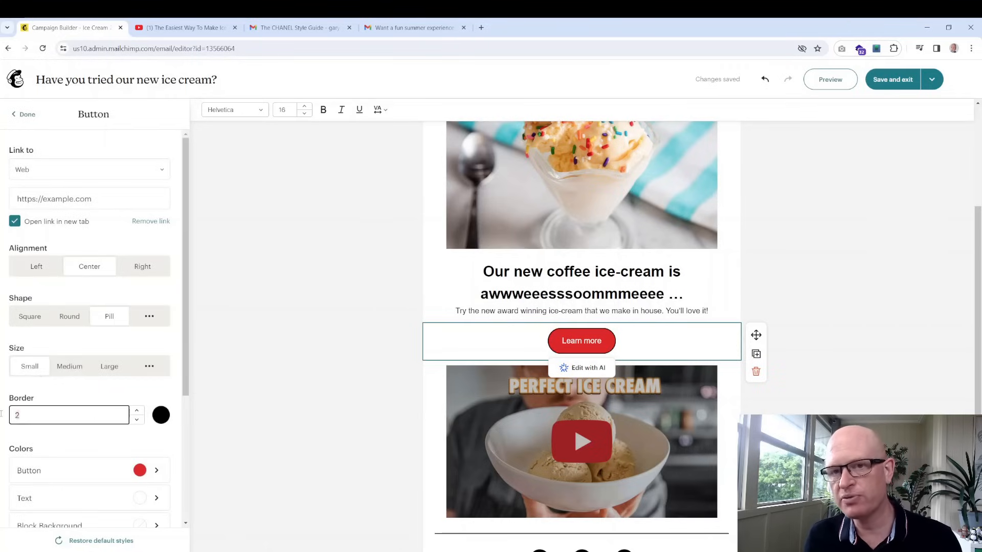
key(BackSpace)
text(0)
click(75, 405)
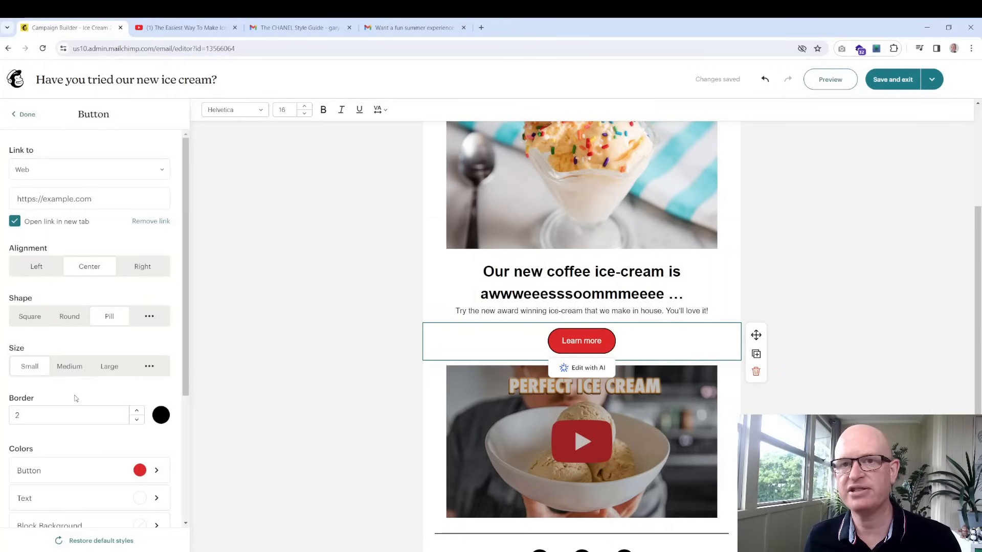
click(67, 365)
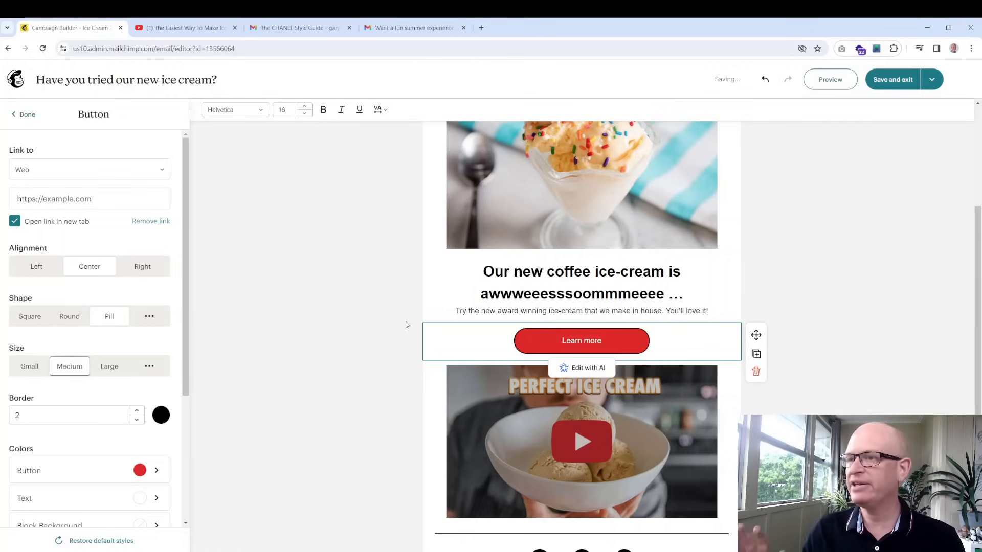
click(834, 337)
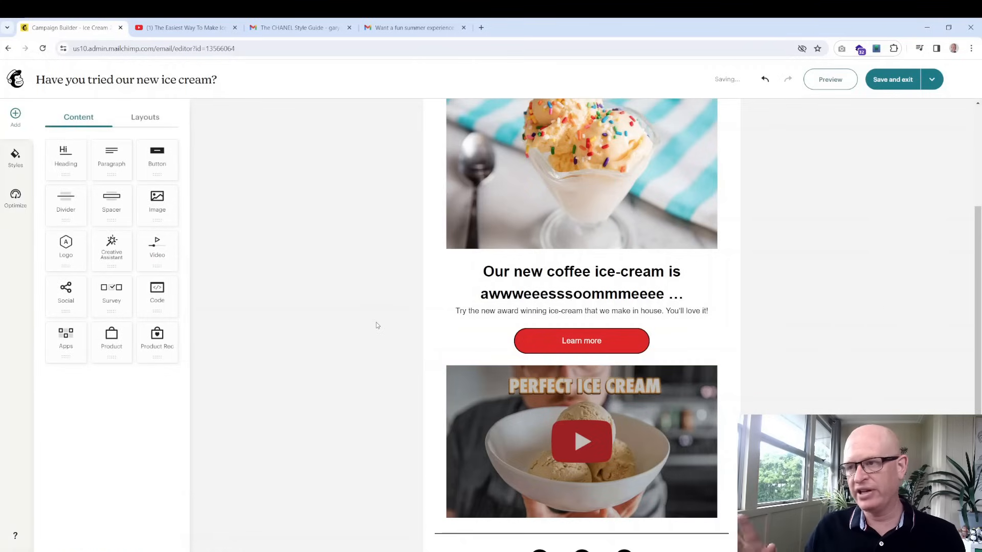
Delete the Facebook, Instagram and X social icons row and show the row layout options
scroll(634, 404, down, 3)
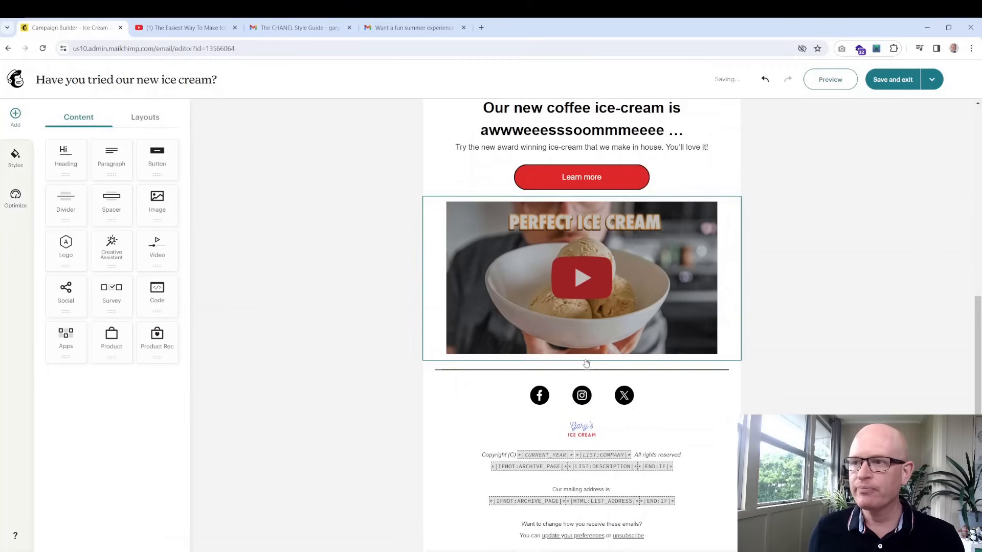
click(658, 398)
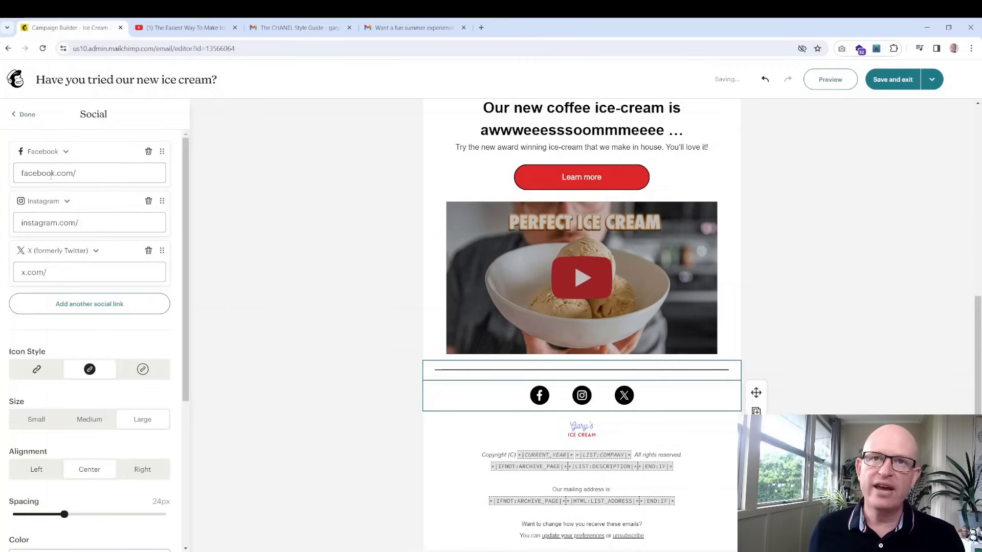
click(67, 152)
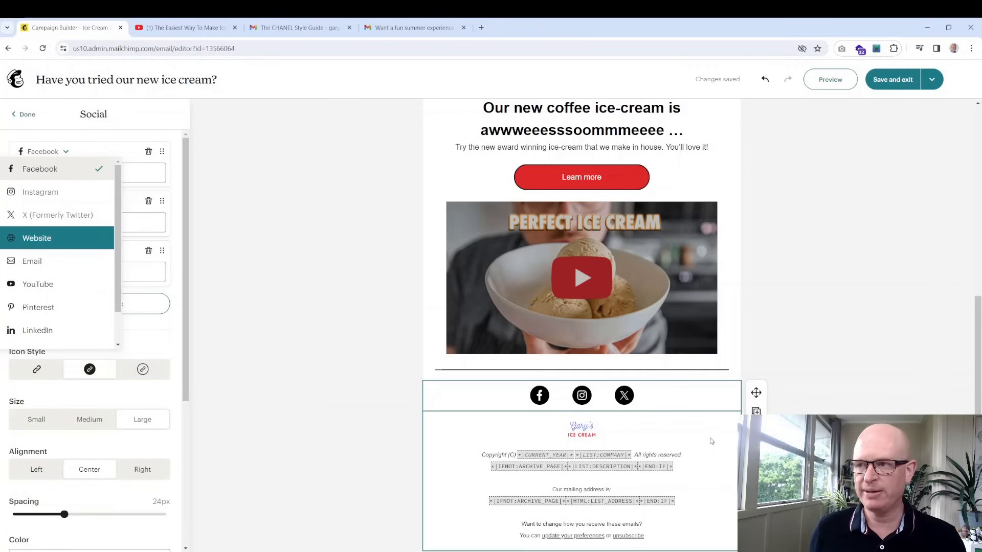
click(756, 429)
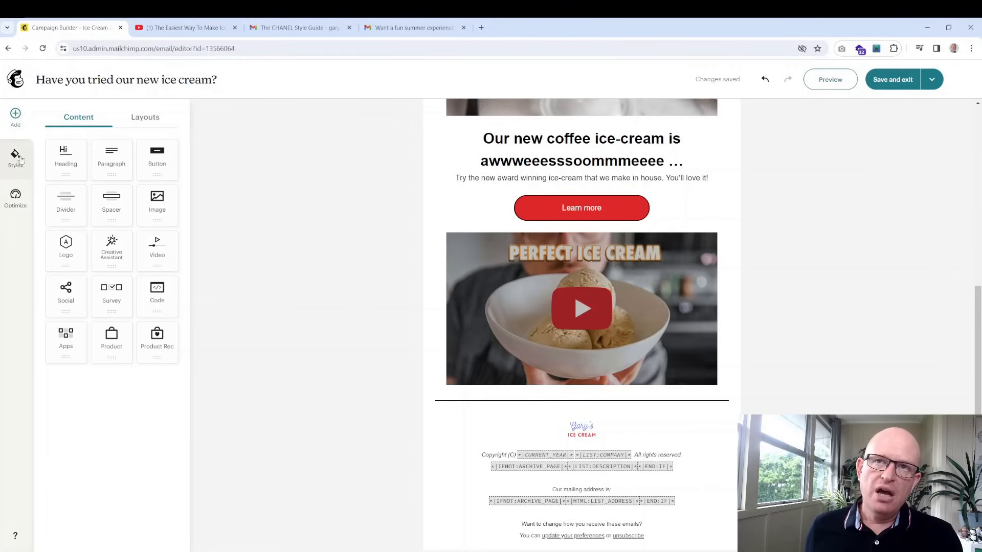
click(157, 119)
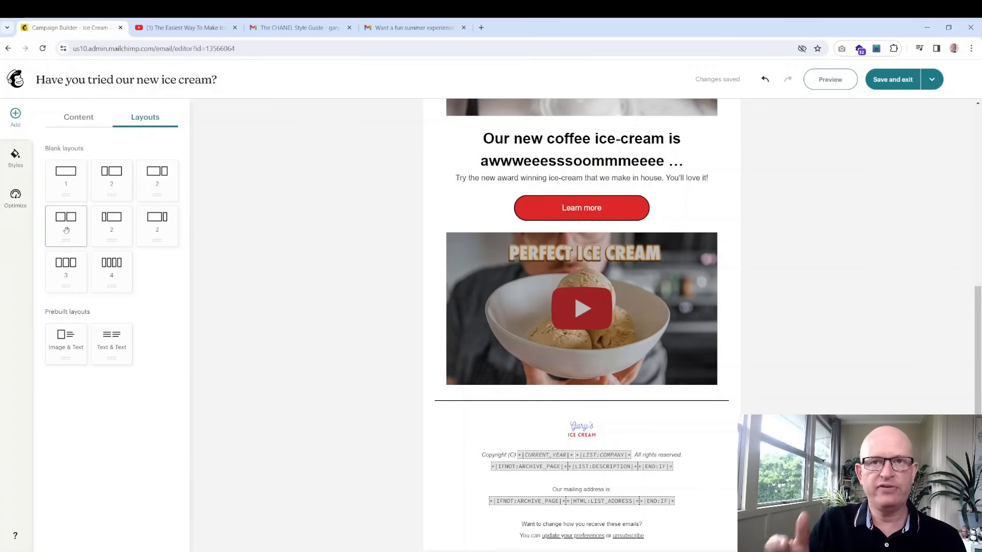
Add a two-column row above the video with the heading 'gjhgj' in its left column
drag(67, 232, 591, 236)
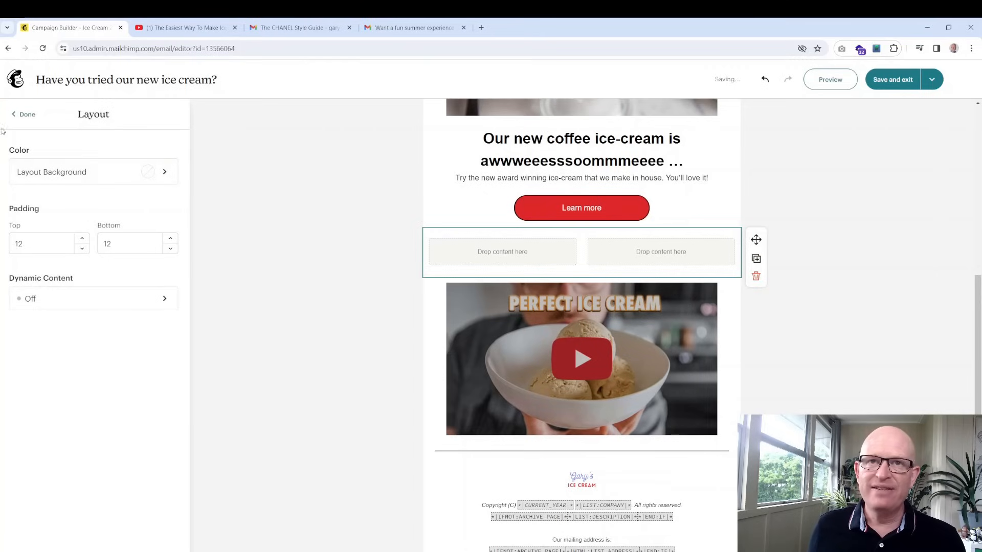
click(24, 114)
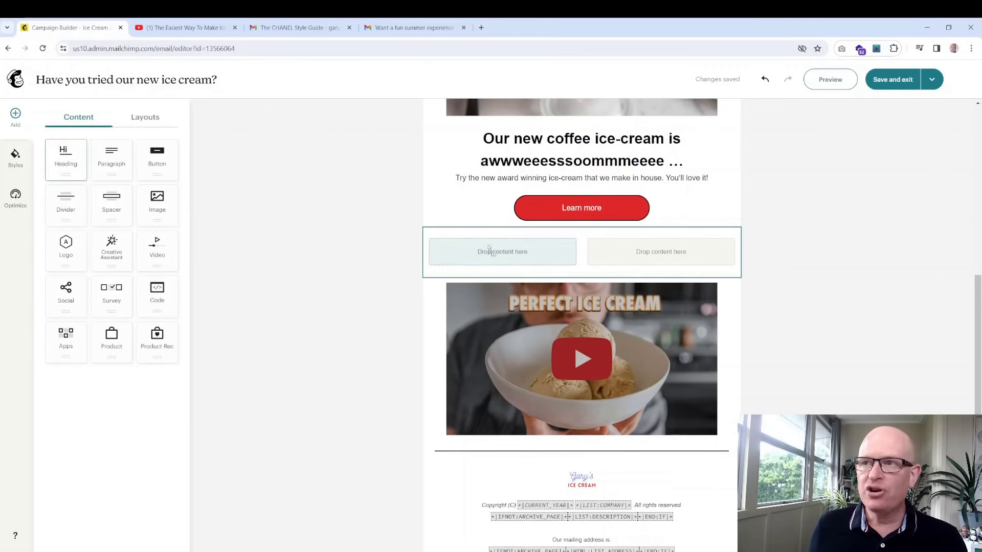
drag(489, 249, 488, 245)
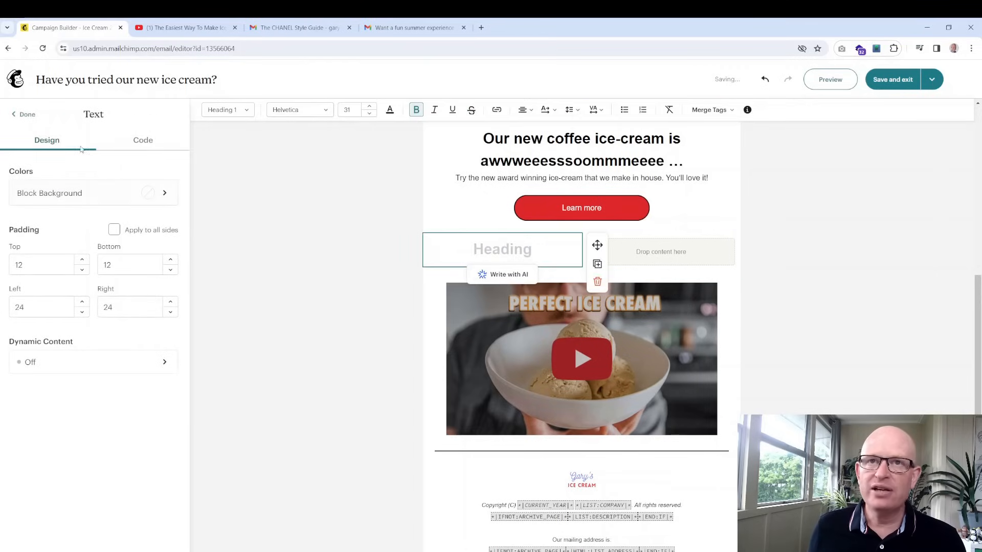
text(gjhgj)
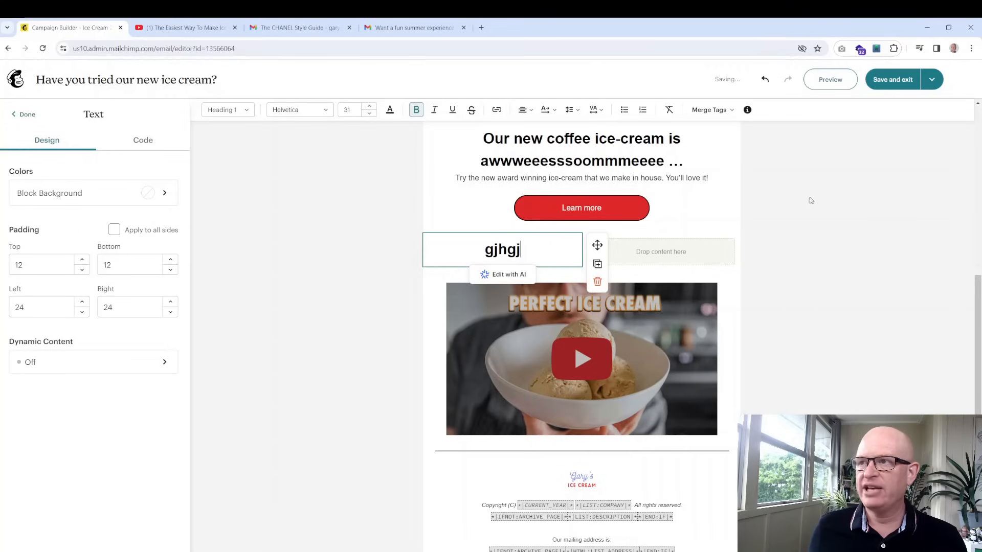
Place an image block in the new row's right column
click(679, 254)
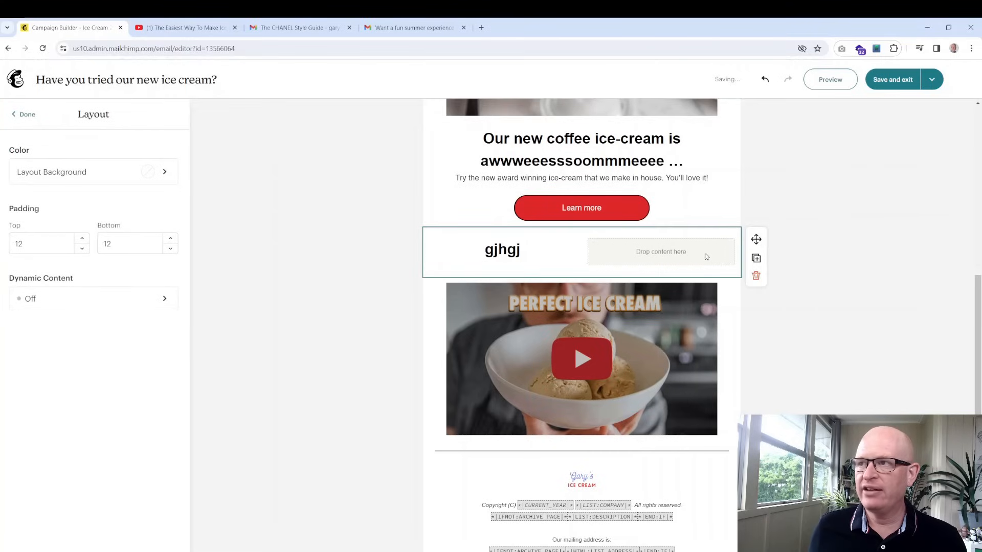
click(27, 114)
drag(152, 211, 626, 256)
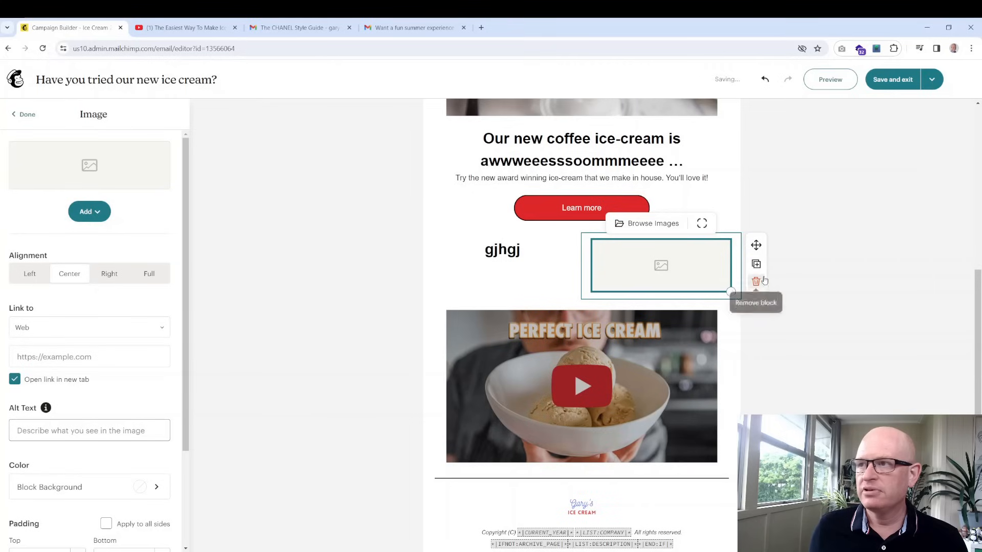
Remove the empty image block and delete the whole two-column row
click(872, 225)
click(714, 254)
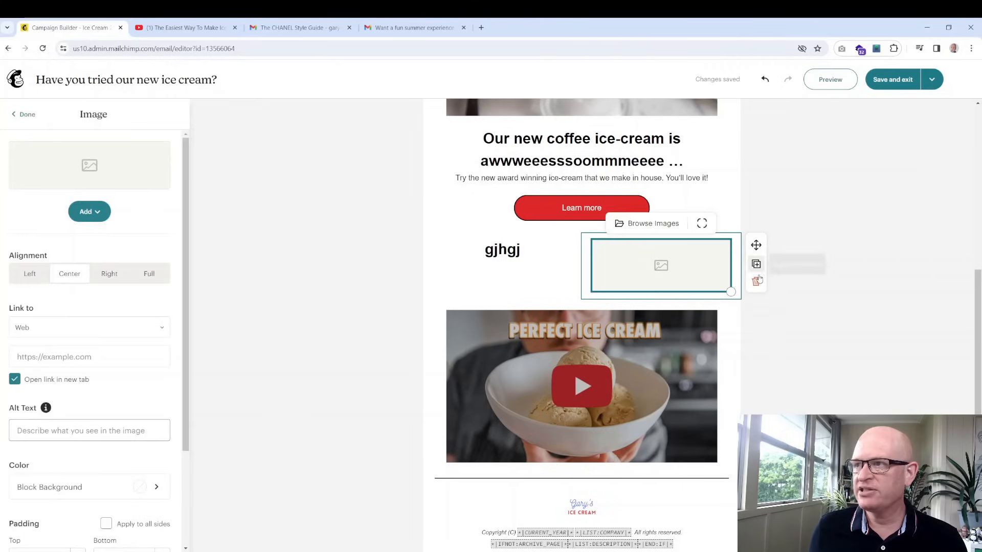
click(753, 280)
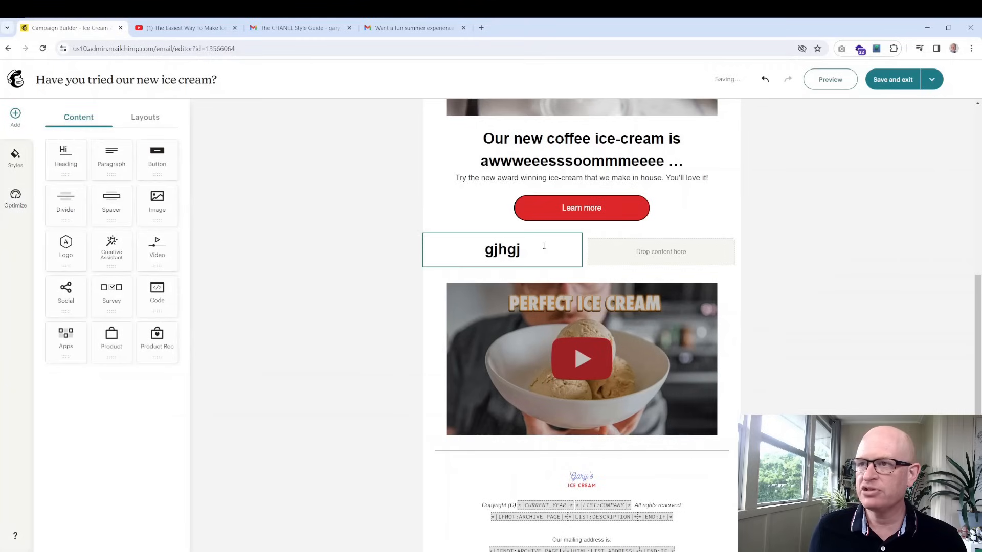
click(715, 252)
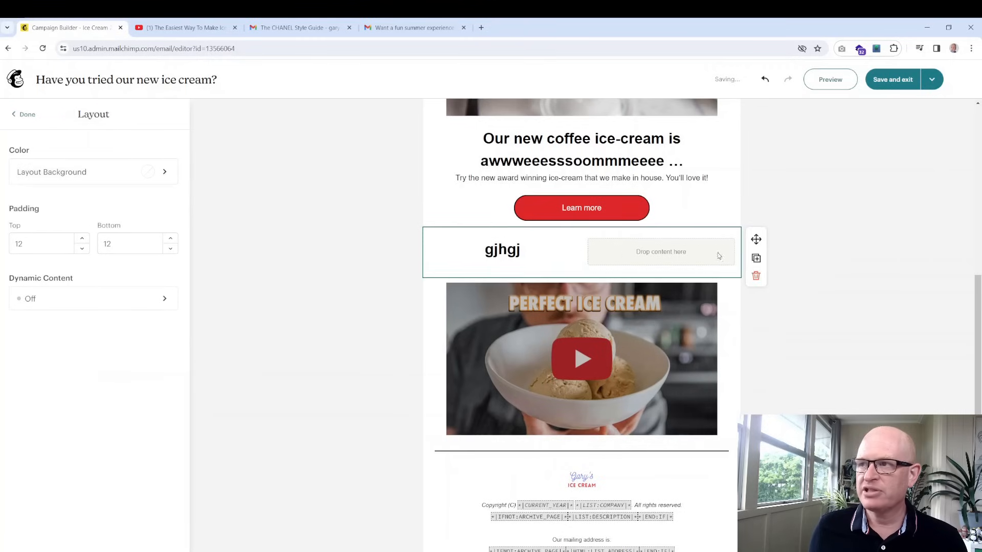
click(756, 276)
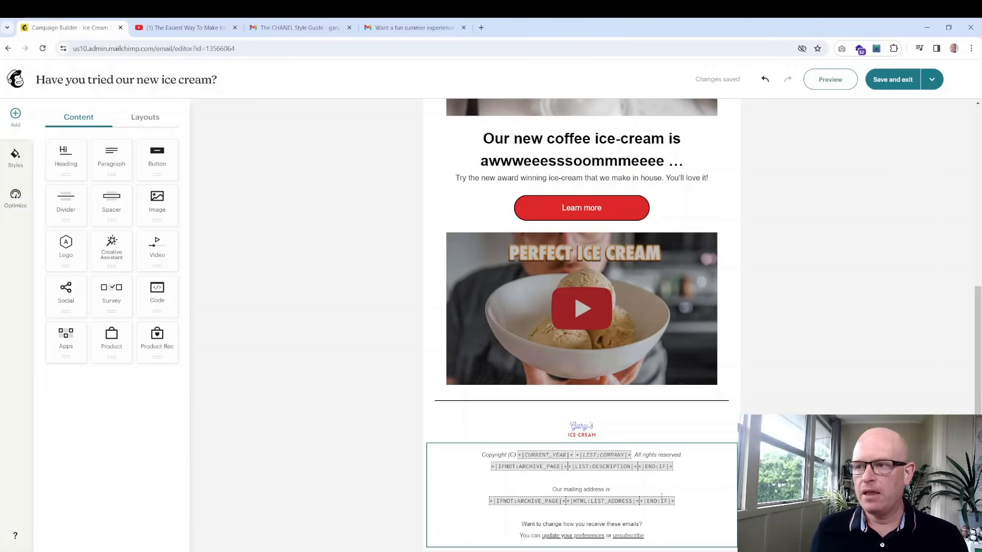
Check the footer logo's settings, then select the main heading text for editing
scroll(665, 483, up, 1)
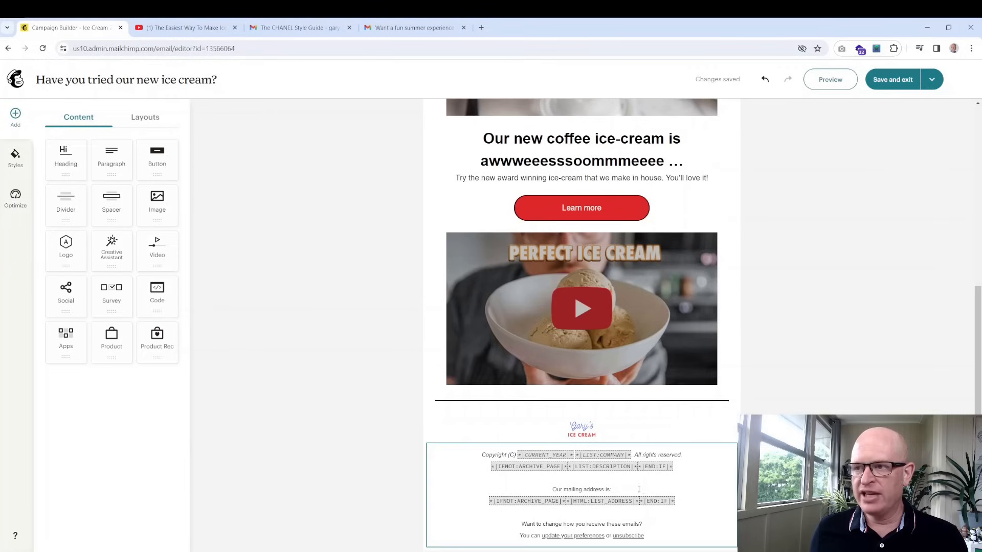
scroll(614, 482, down, 1)
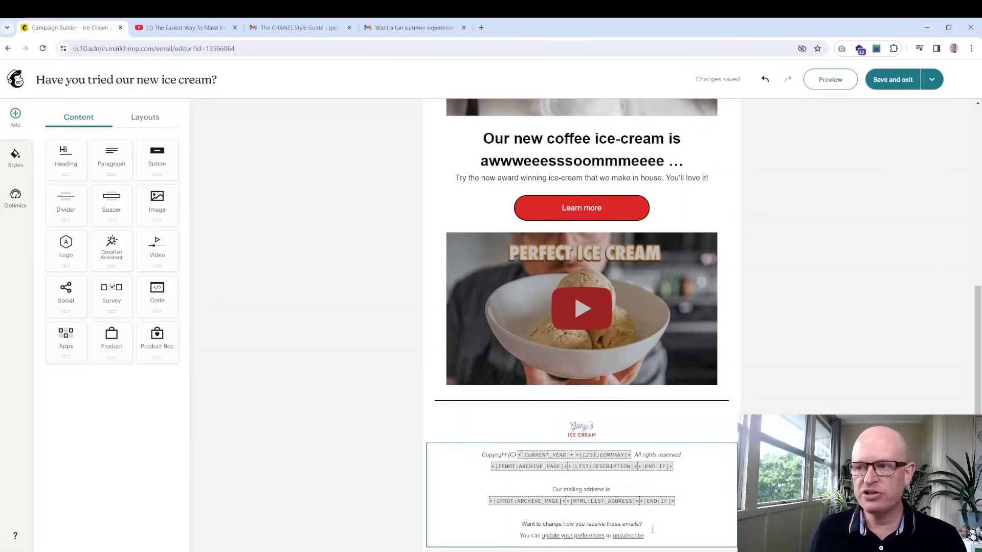
scroll(796, 351, up, 2)
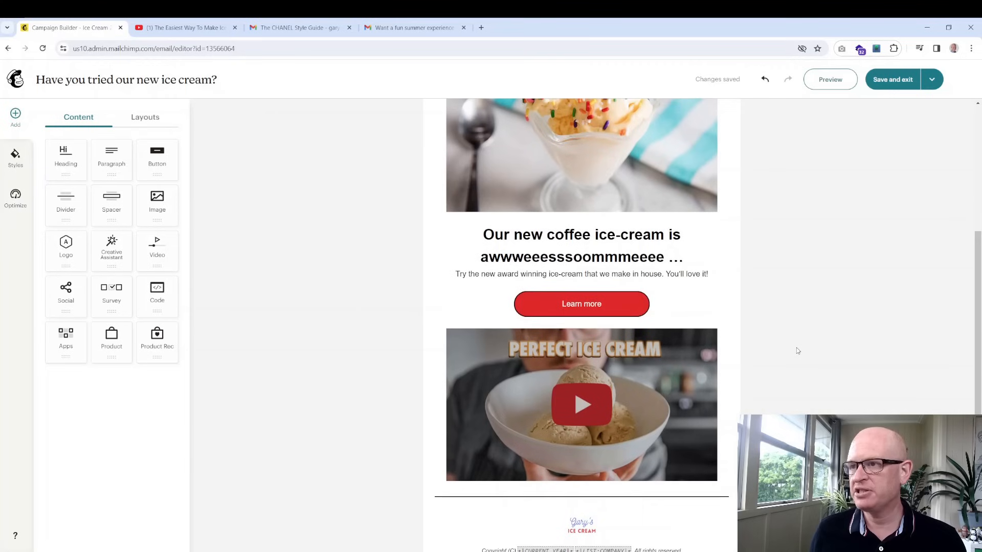
scroll(796, 351, down, 2)
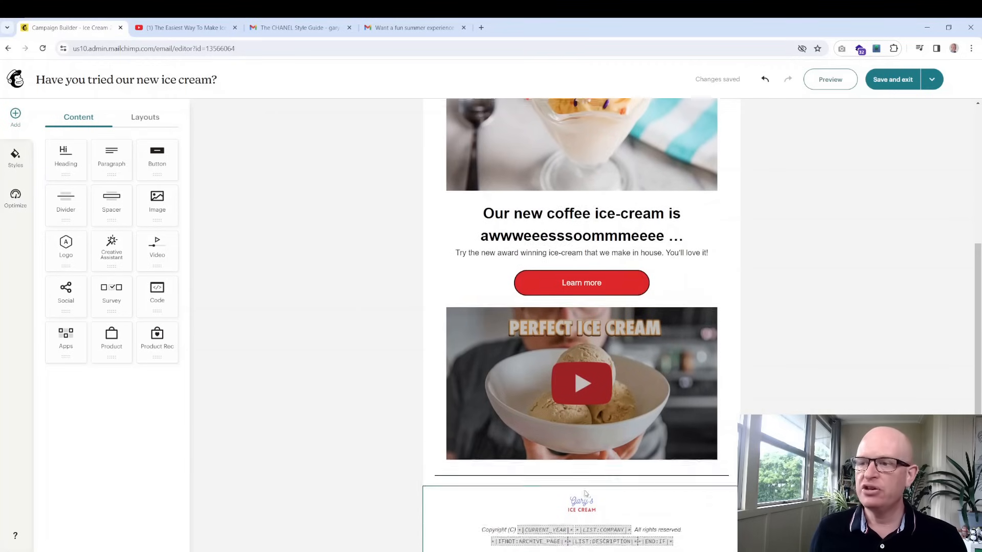
click(596, 427)
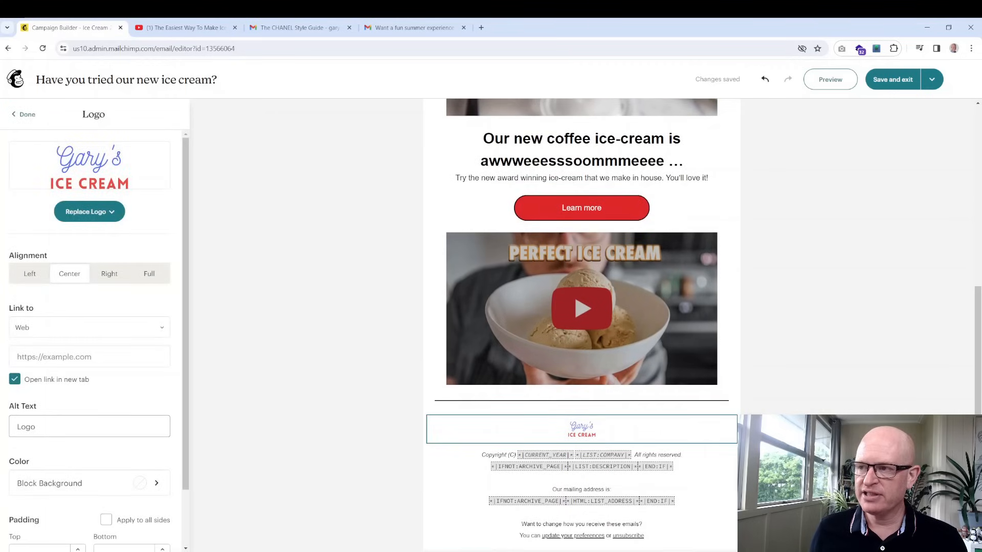
scroll(737, 326, up, 6)
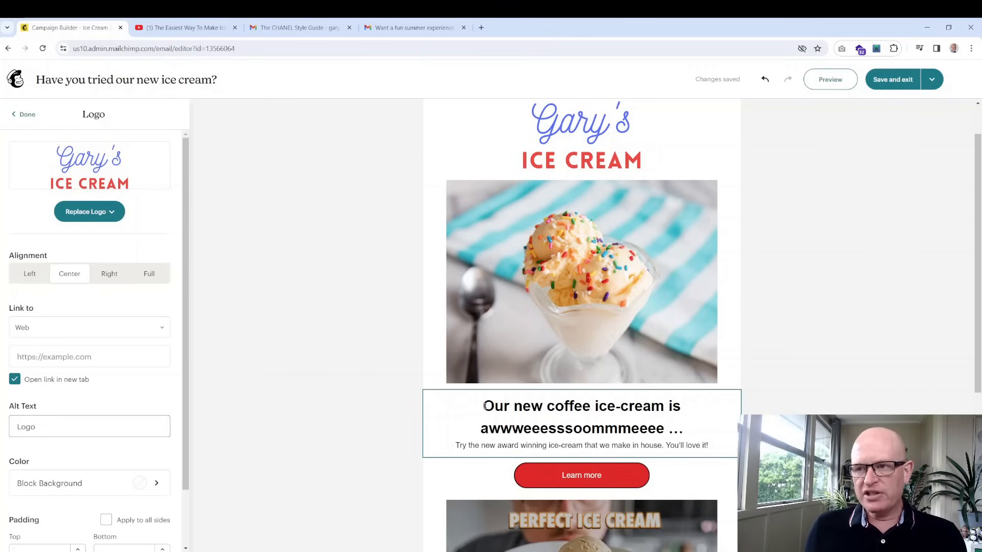
drag(484, 406, 510, 405)
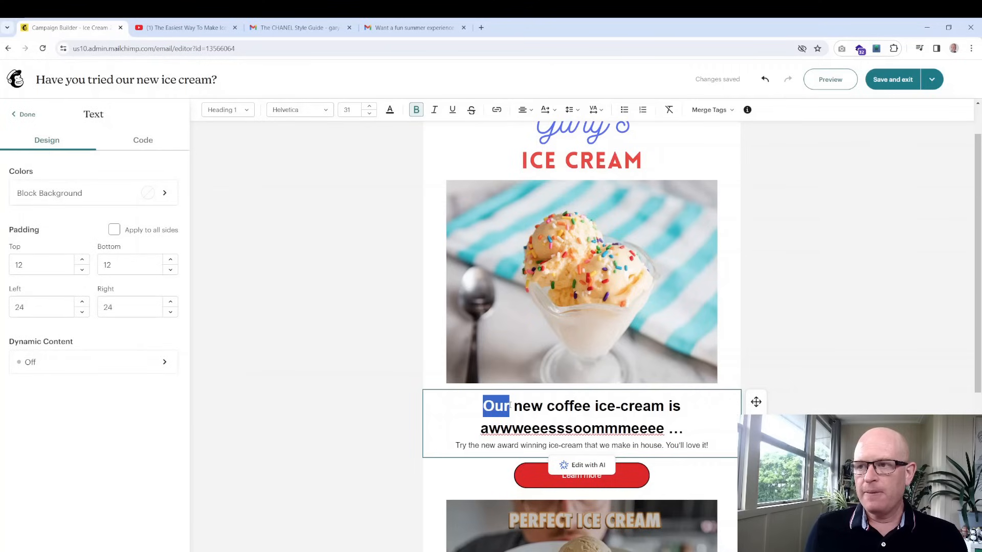
Start the heading with the *|FNAME|* merge tag and a comma, lowercasing 'our'
click(483, 406)
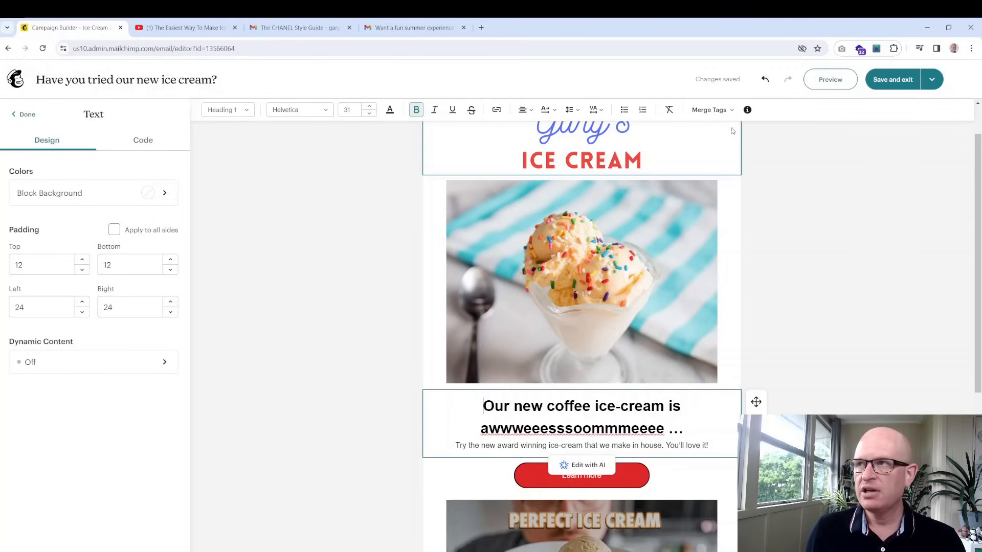
click(730, 110)
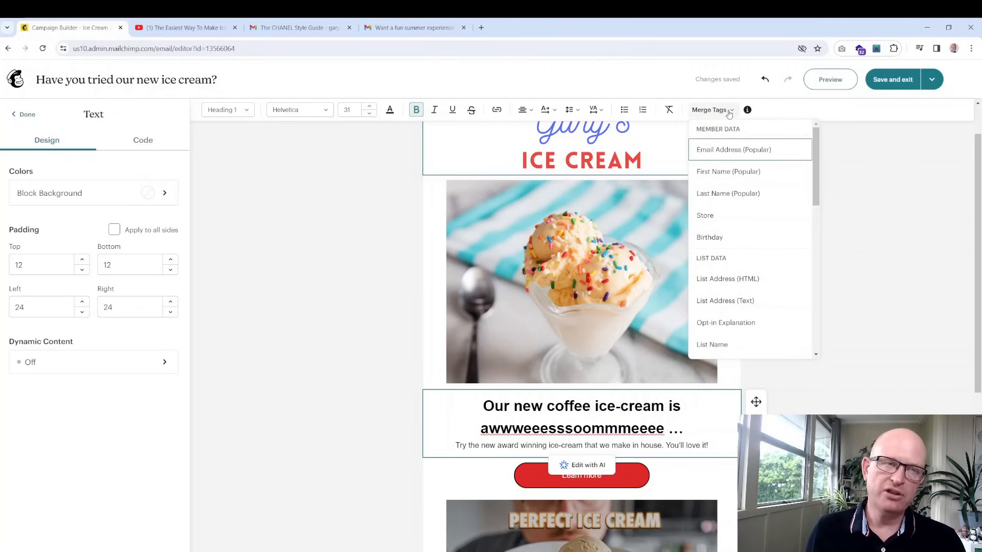
click(735, 174)
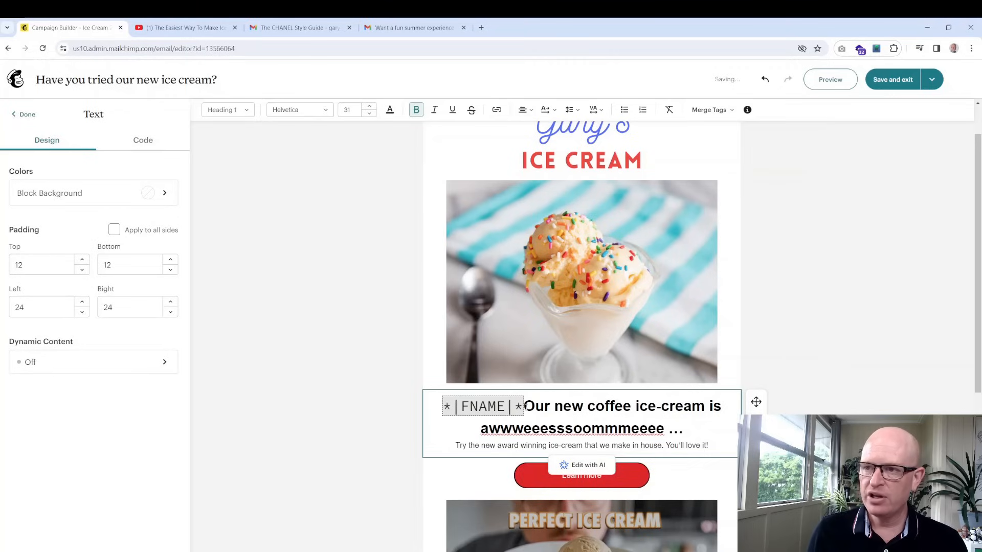
text(,)
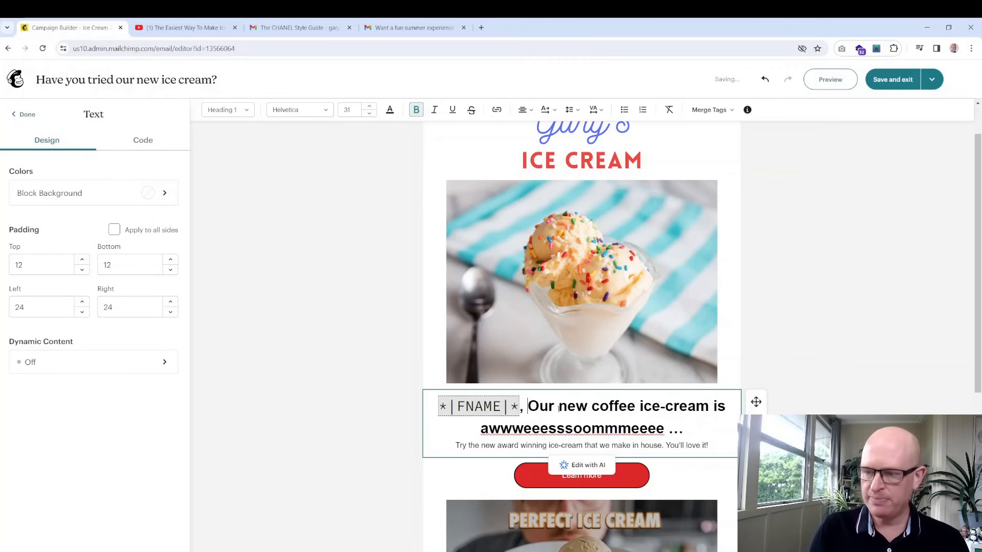
key(Delete)
text(o)
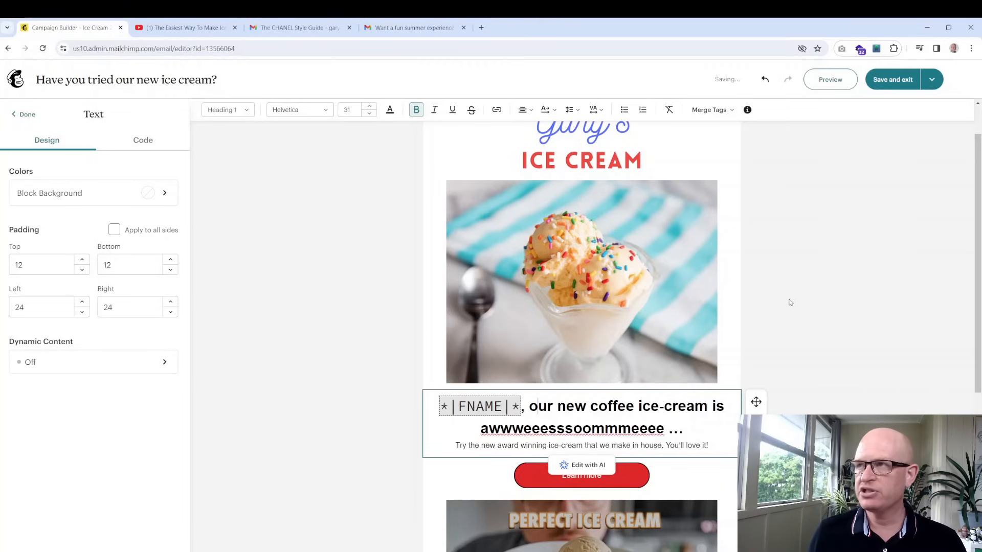
click(787, 267)
Preview the email as recipients will see it
scroll(474, 313, down, 1)
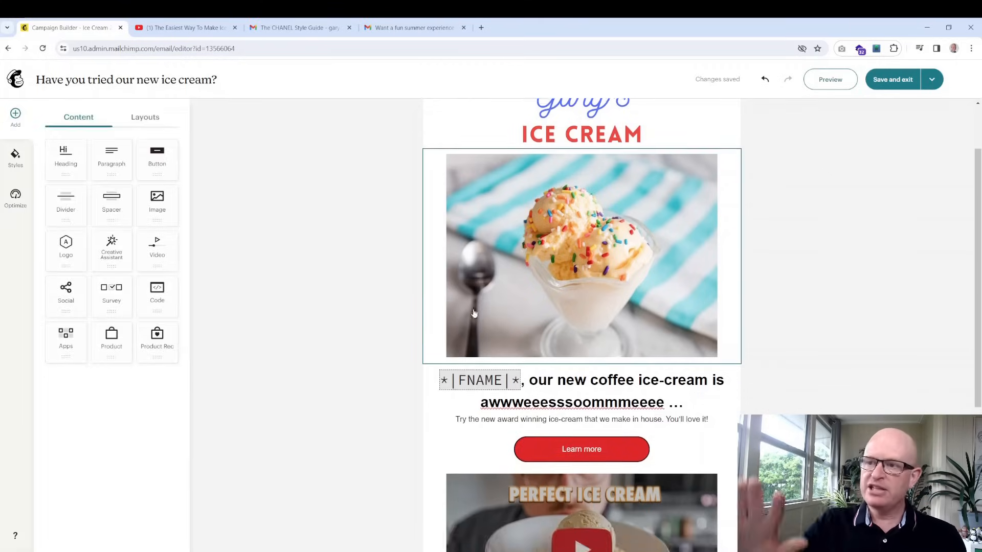
scroll(474, 312, down, 5)
scroll(634, 269, up, 6)
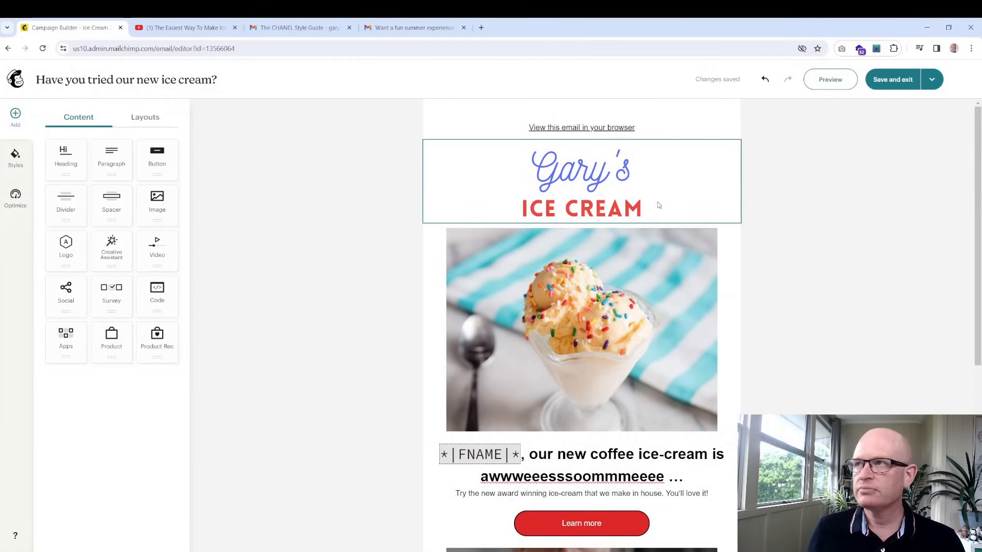
click(831, 82)
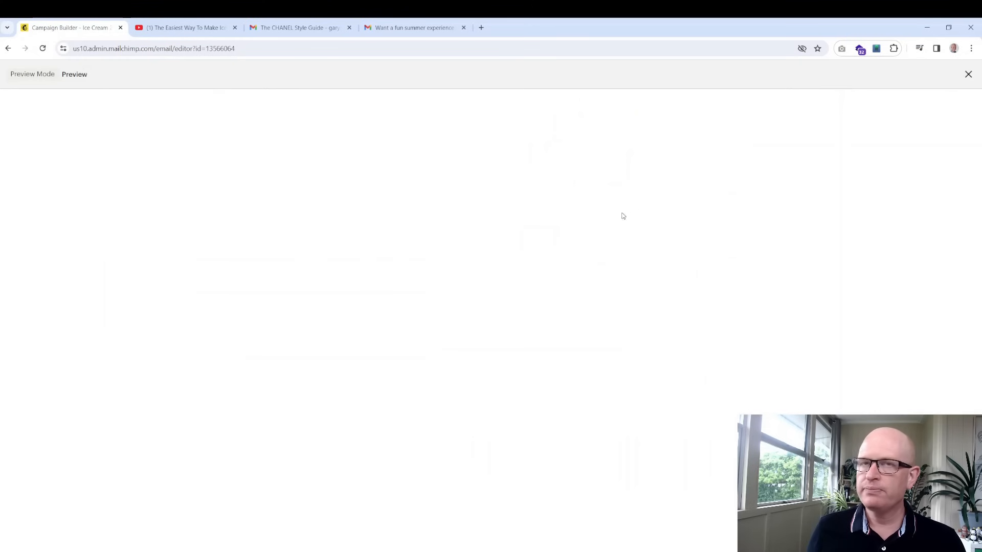
scroll(364, 306, down, 3)
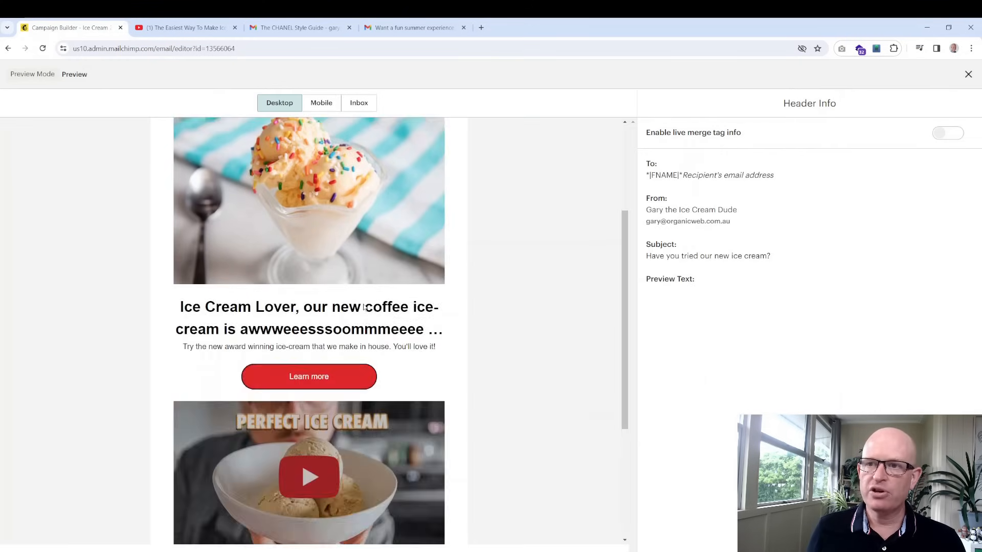
scroll(364, 306, down, 4)
scroll(367, 305, up, 7)
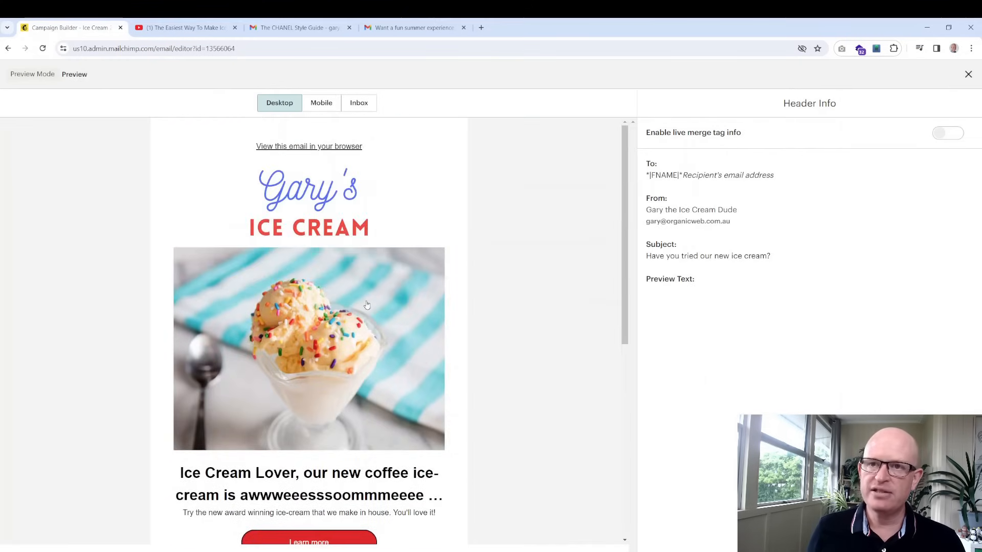
click(327, 104)
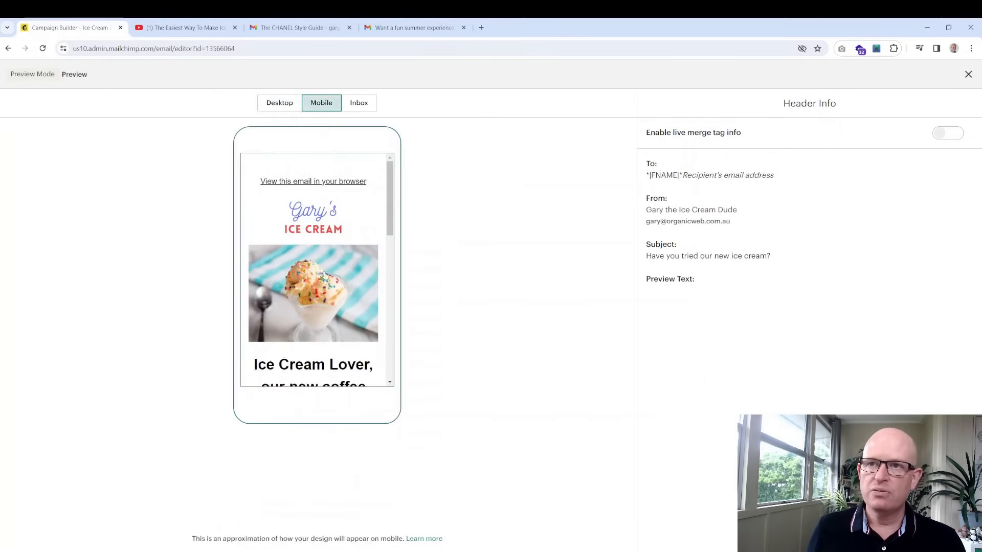
scroll(325, 275, down, 10)
scroll(325, 275, up, 10)
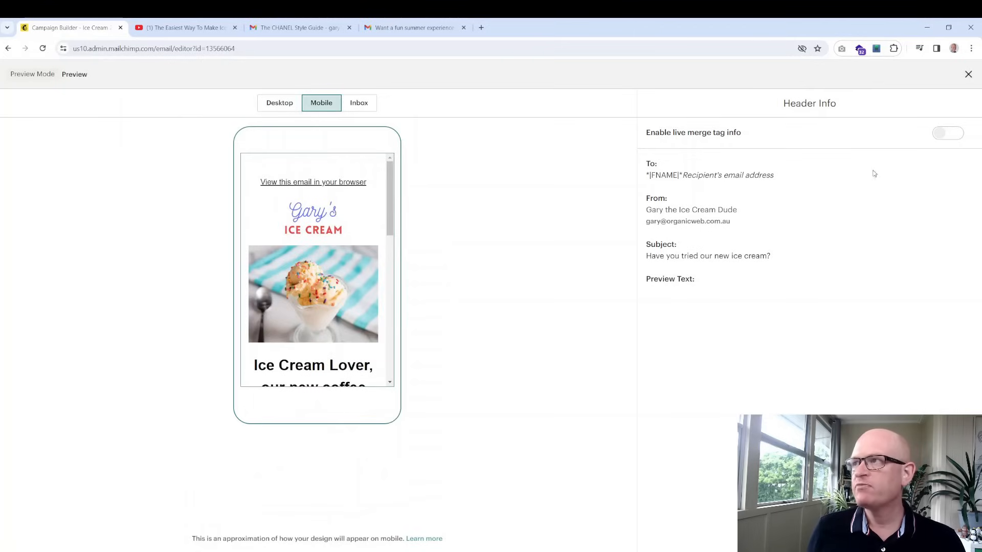
click(950, 134)
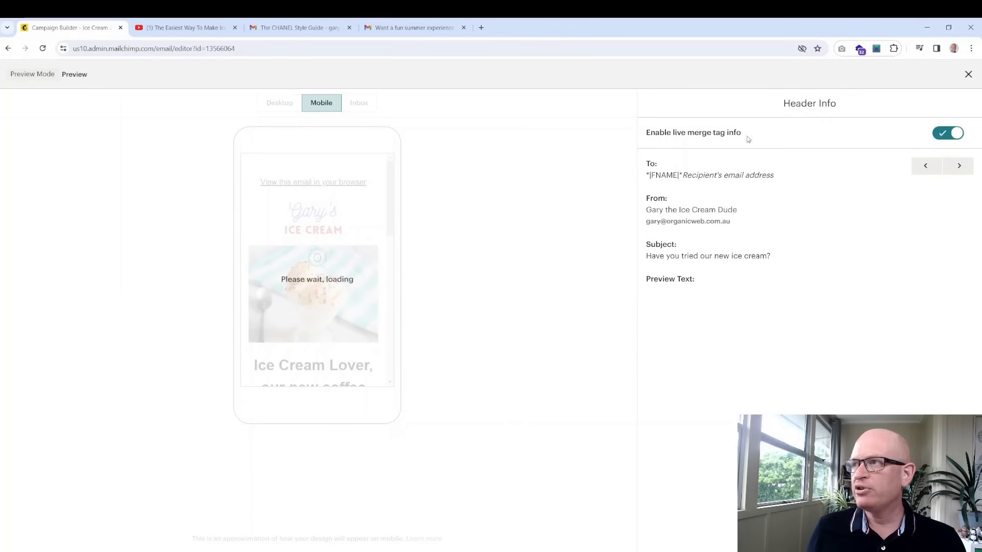
click(281, 105)
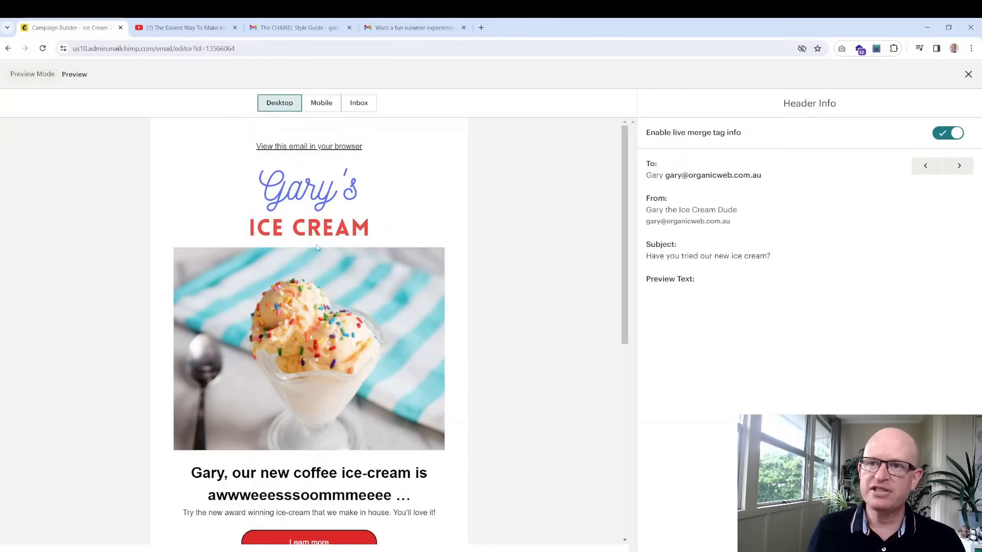
scroll(318, 266, down, 3)
drag(191, 328, 225, 328)
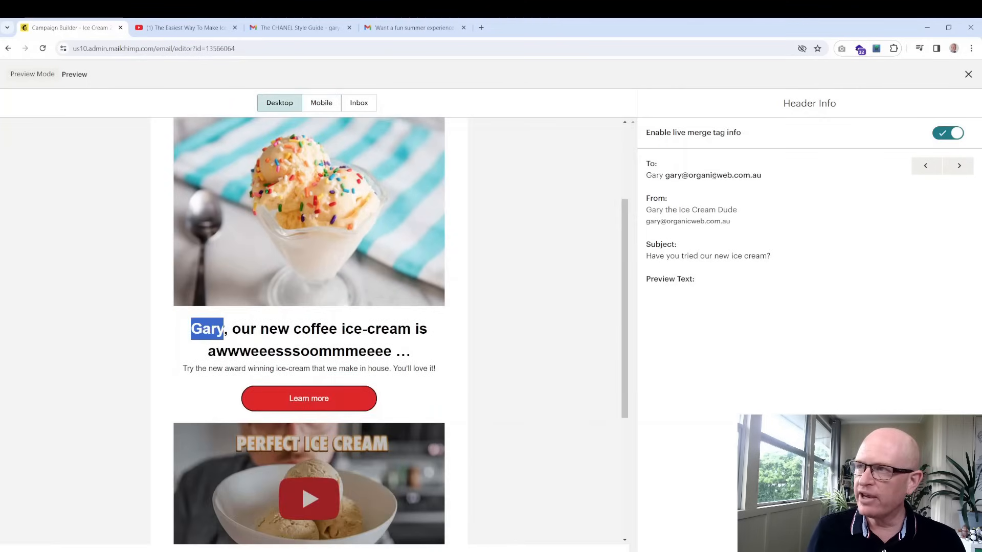
click(373, 321)
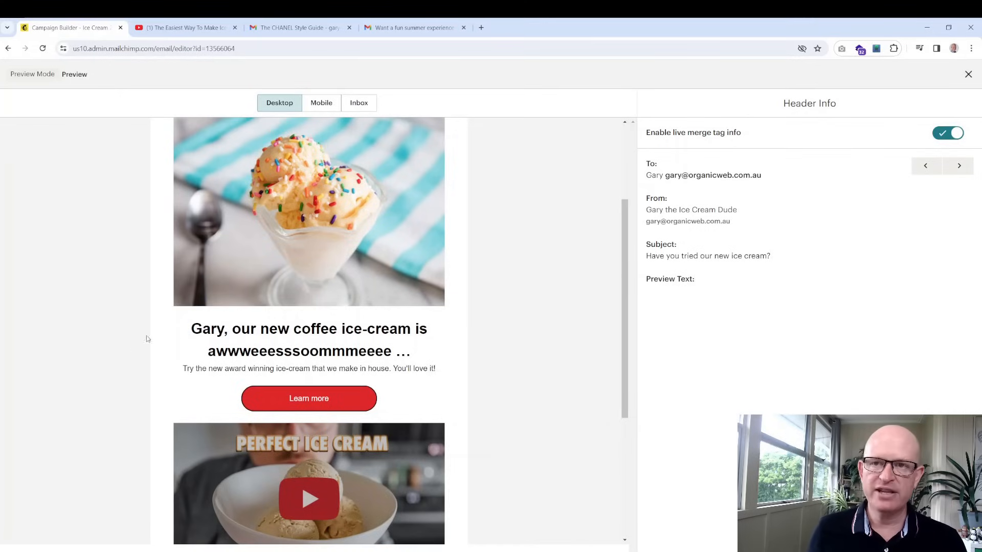
click(968, 75)
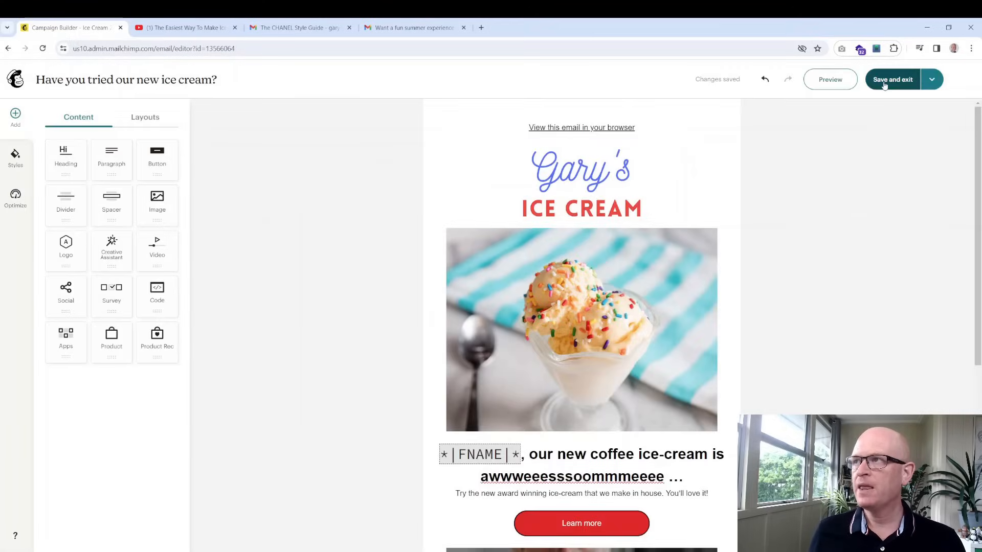
Save and exit the Ice Cream 2024 design, review the campaign checklist, and start sending
click(884, 85)
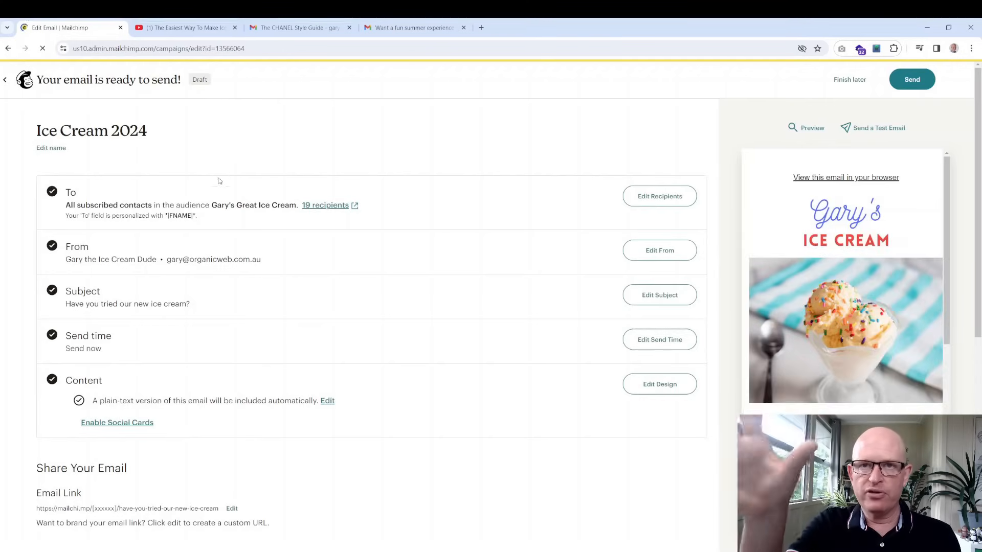
scroll(173, 322, down, 3)
scroll(172, 328, down, 5)
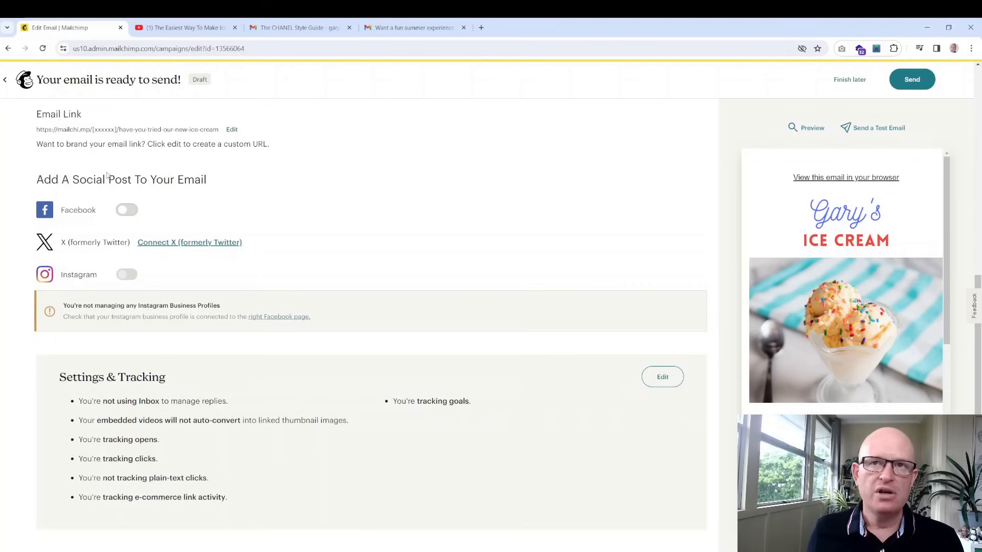
drag(209, 180, 36, 176)
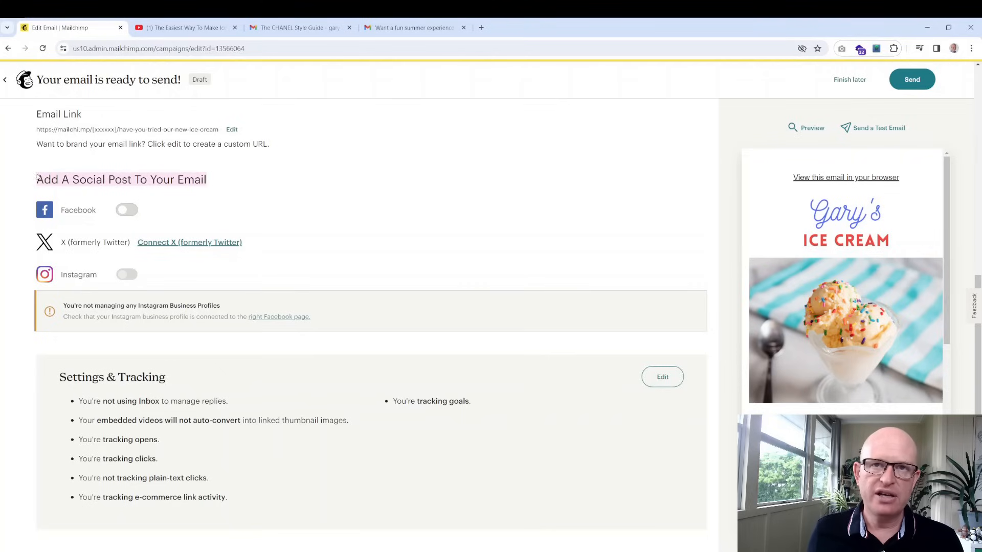
click(292, 196)
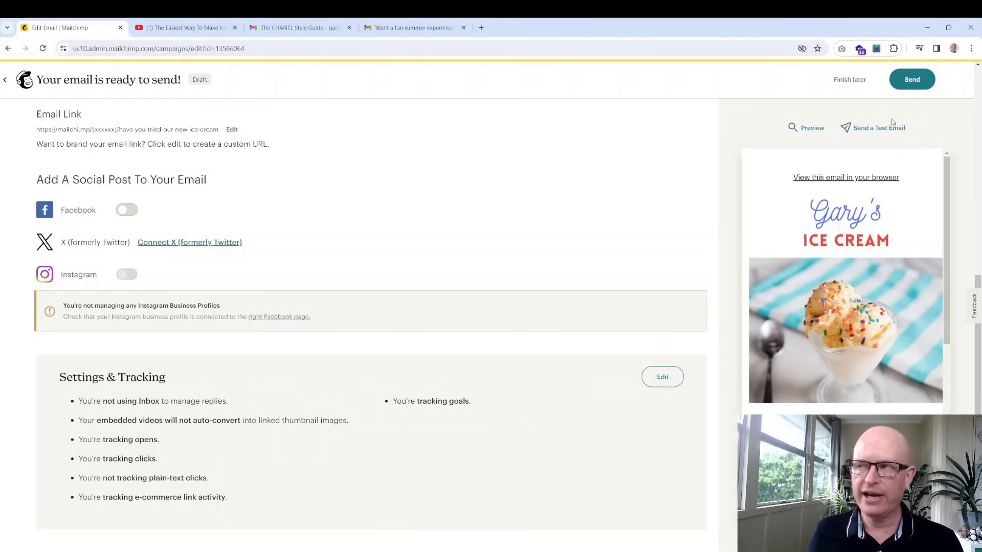
click(912, 78)
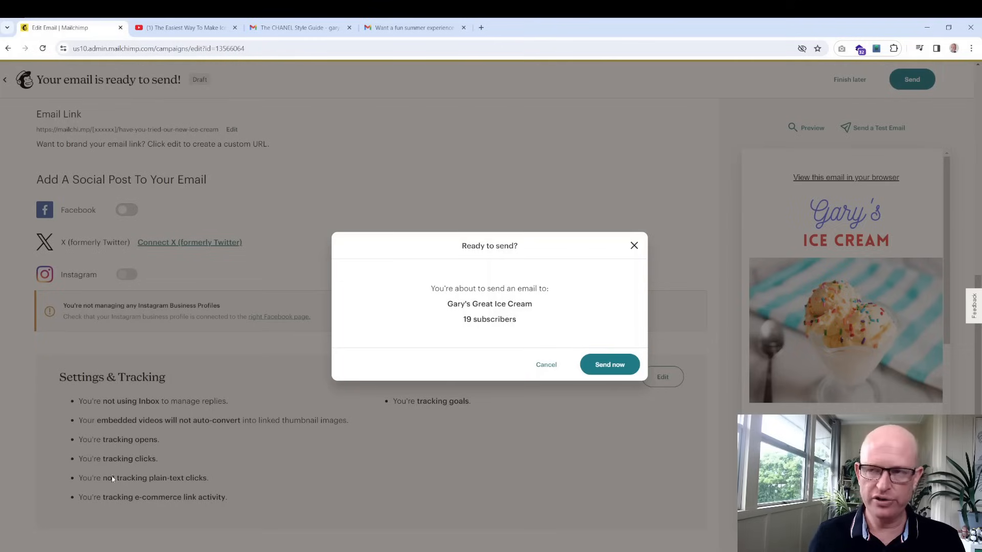
Confirm Send now to deliver the campaign to the 19 subscribers
click(608, 365)
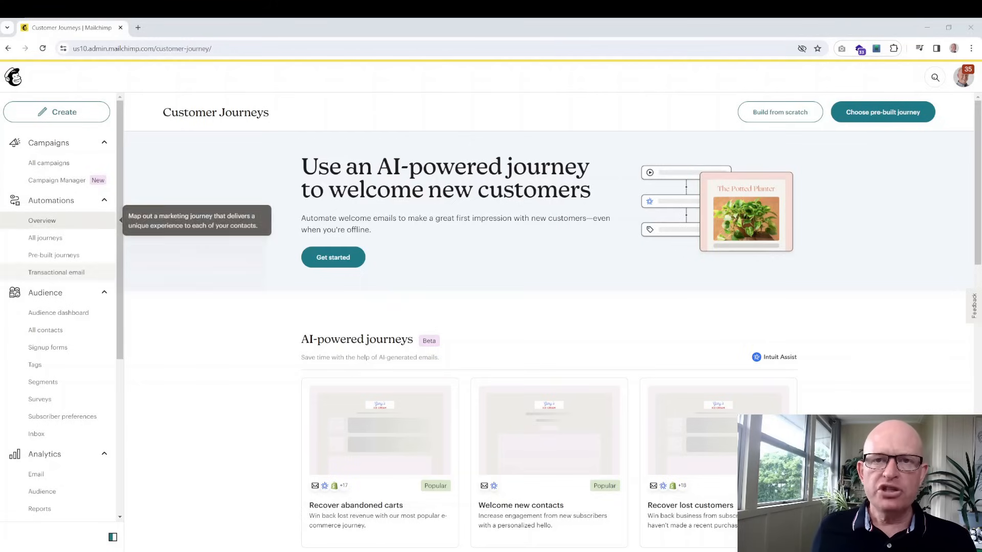
click(62, 332)
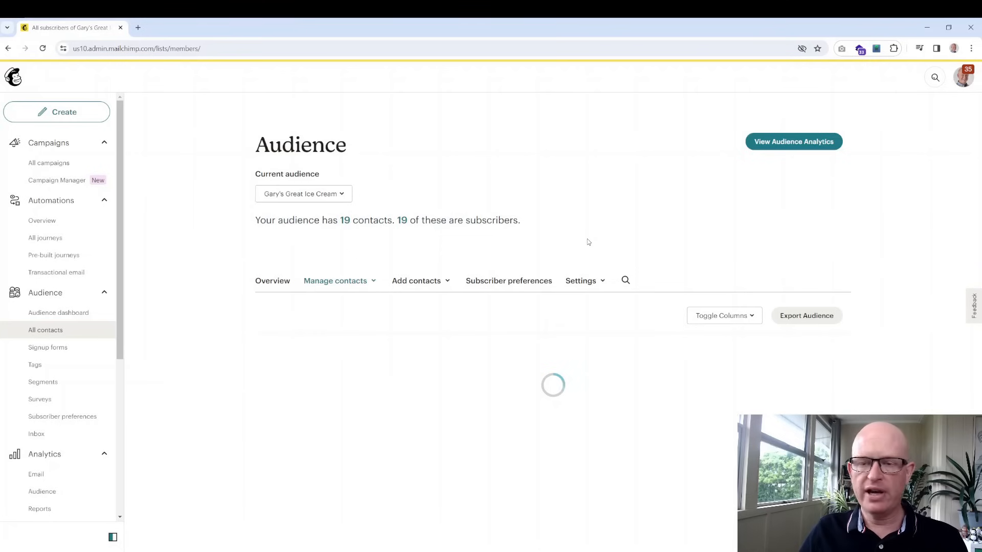
scroll(588, 242, down, 1)
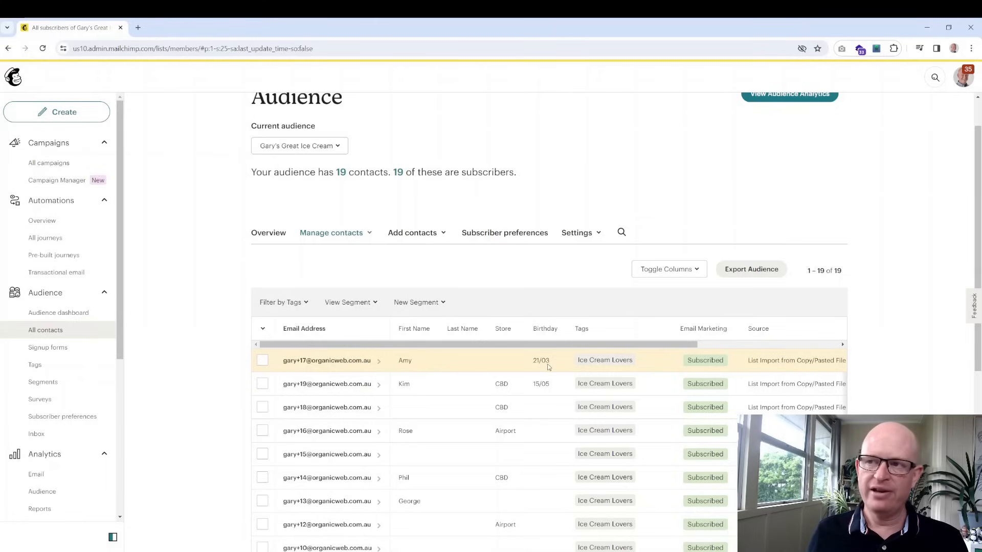
click(70, 221)
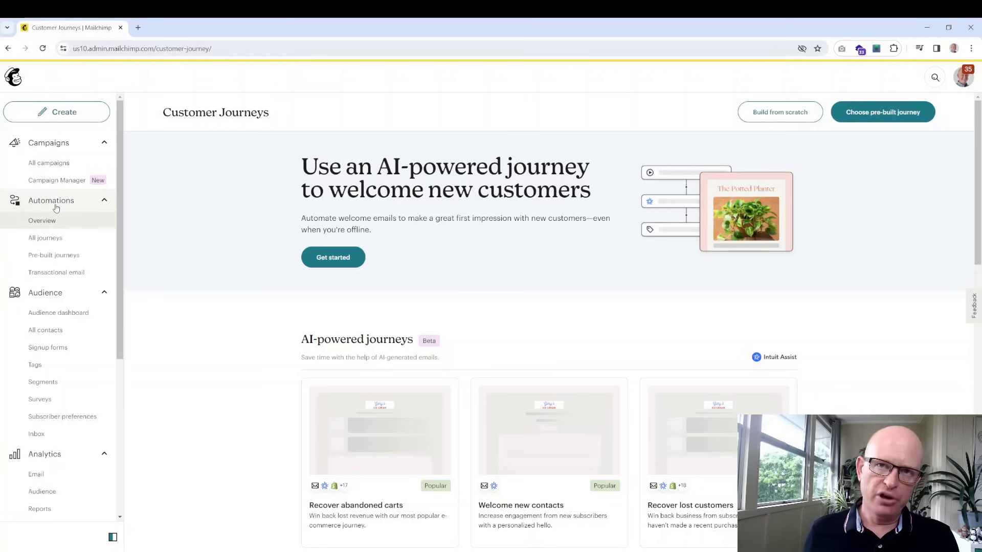
Look over the Customer Journeys page and choose Build from scratch
scroll(458, 266, down, 6)
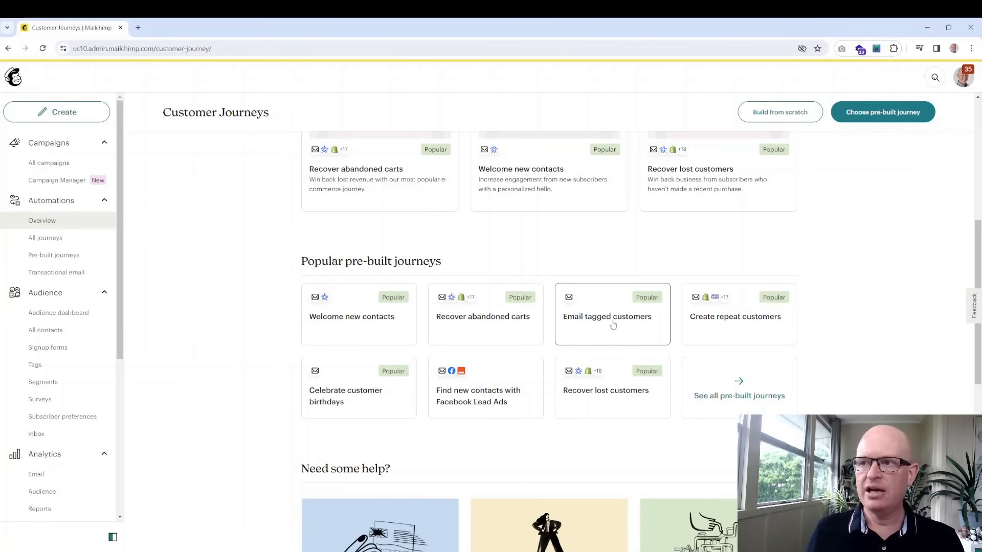
scroll(613, 321, down, 8)
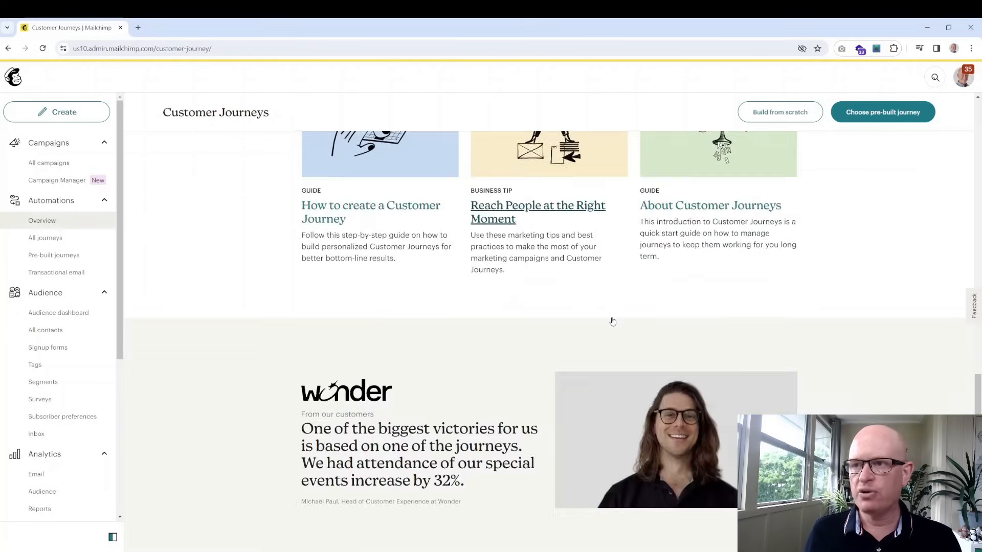
scroll(613, 321, up, 11)
scroll(613, 321, up, 4)
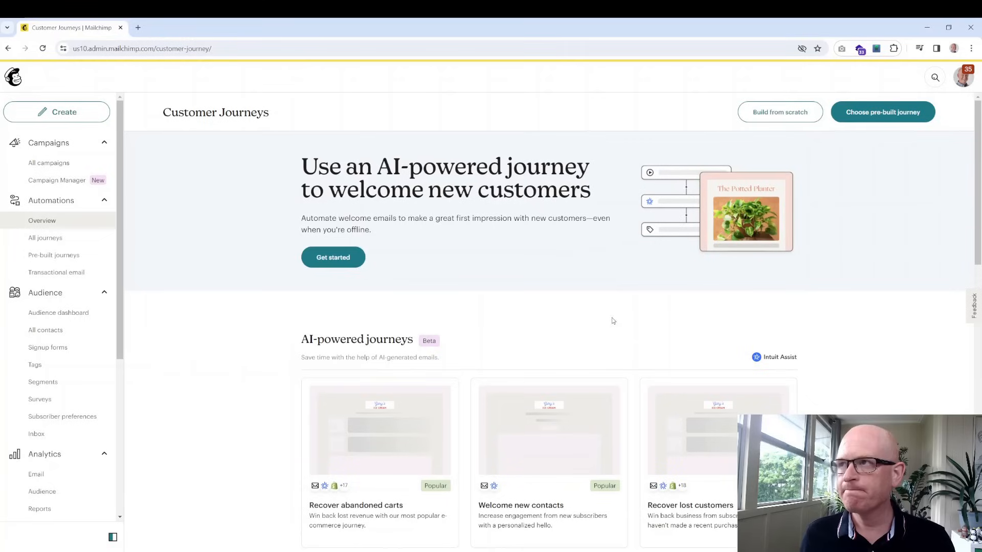
click(794, 115)
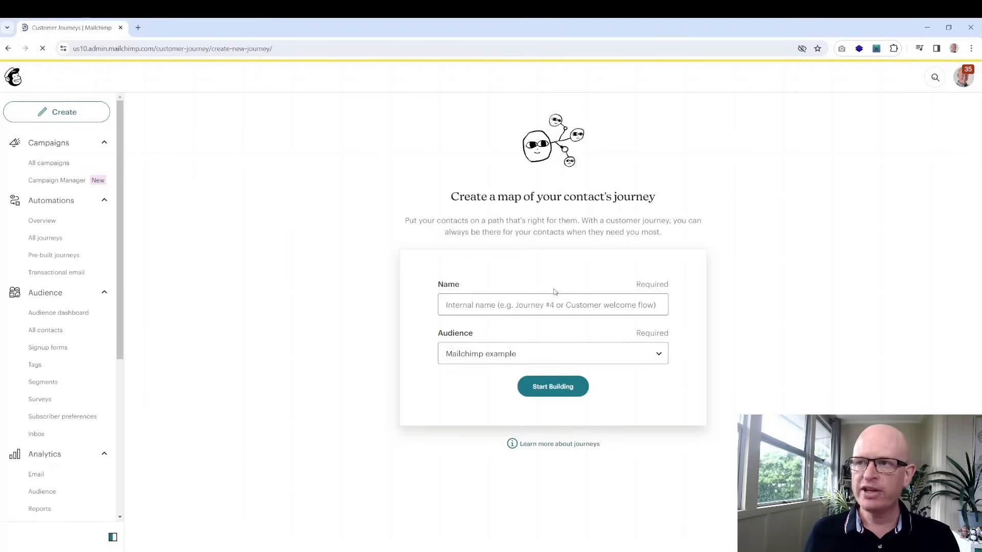
Name the journey 'Welcome', set the audience to Gary's Great Ice Cream, and start building
click(550, 298)
text(W)
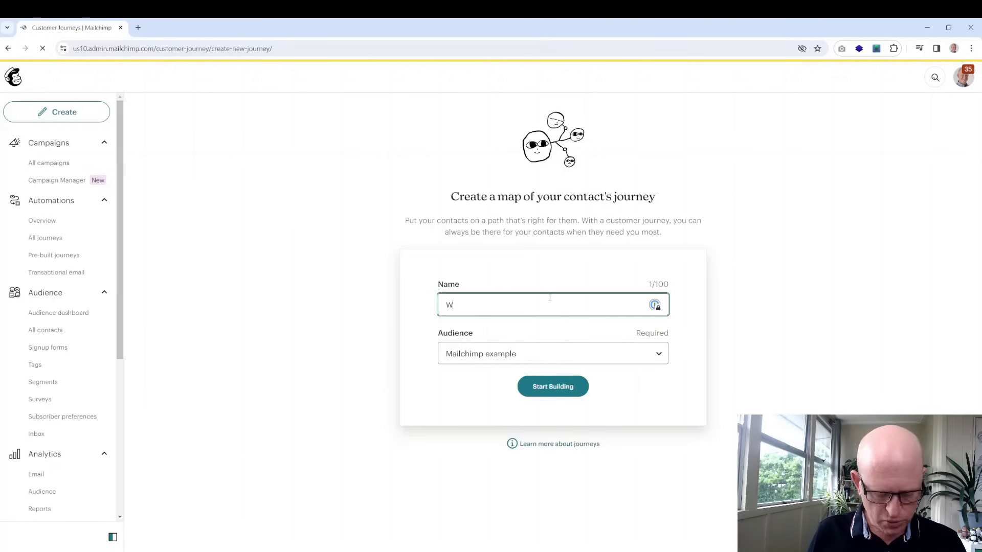
text(elcome)
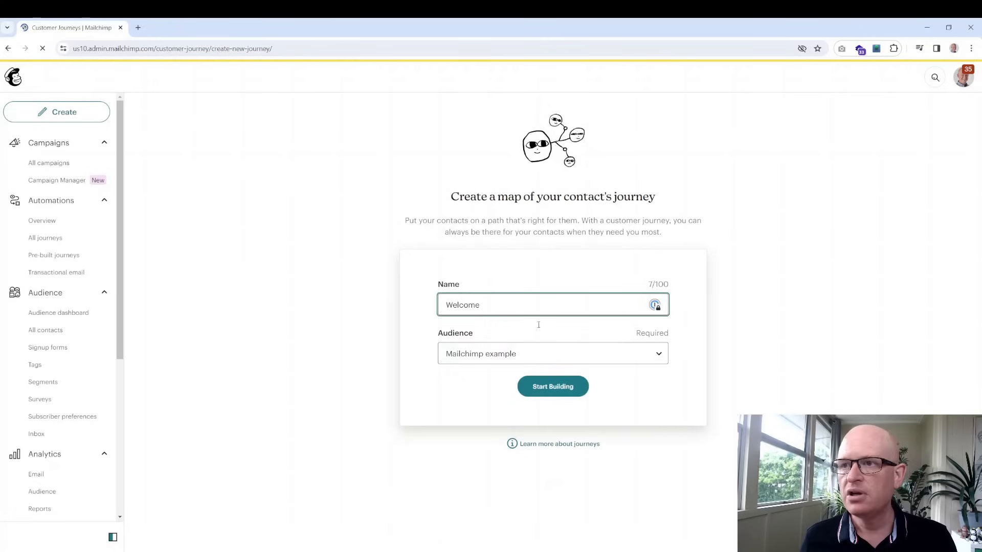
click(511, 353)
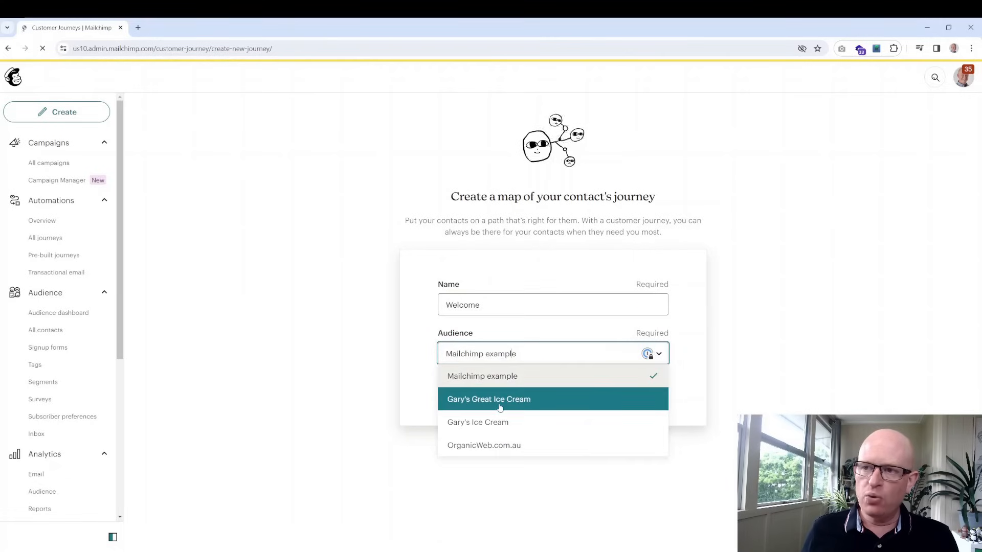
click(500, 403)
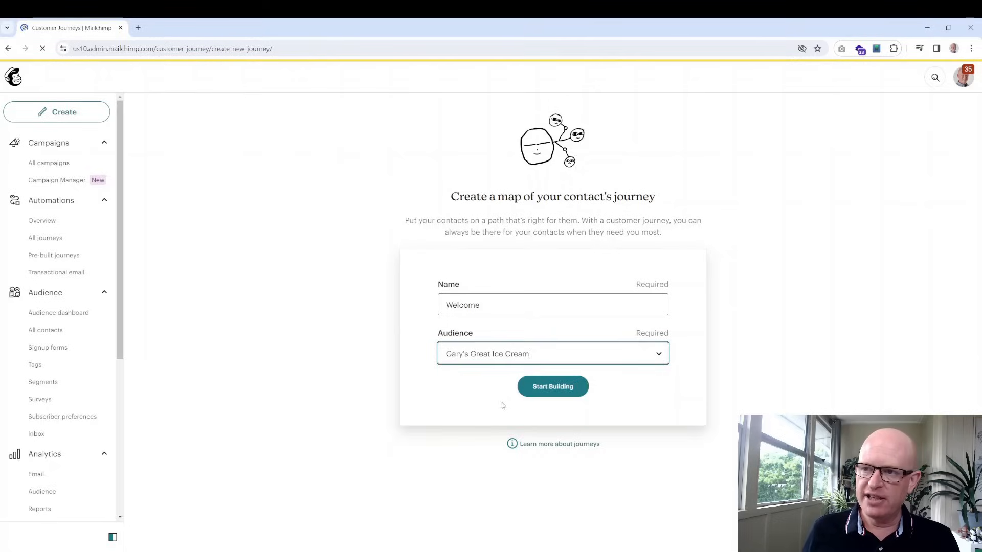
click(554, 393)
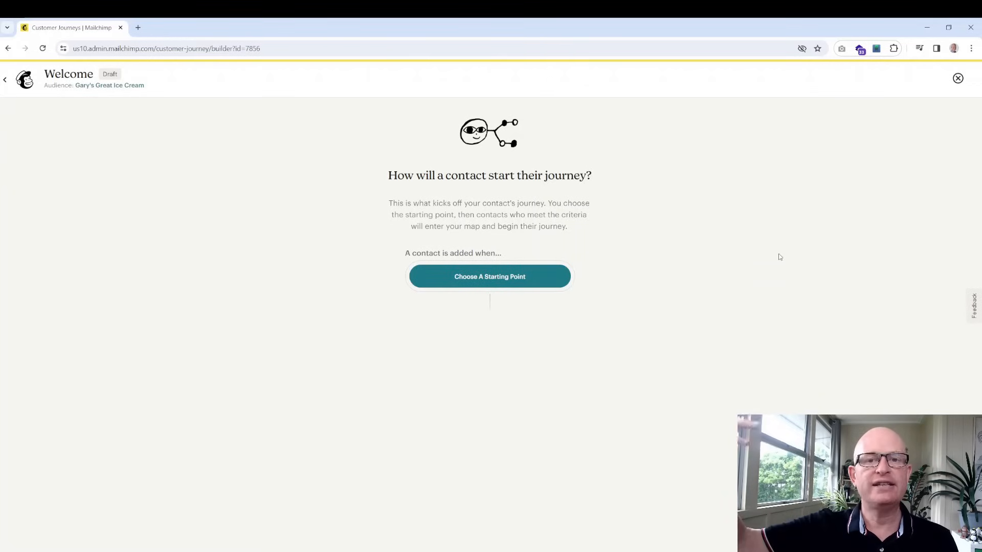
Browse contact-activity and date-based starting points, then choose Signs up for Email and open its filters
click(505, 278)
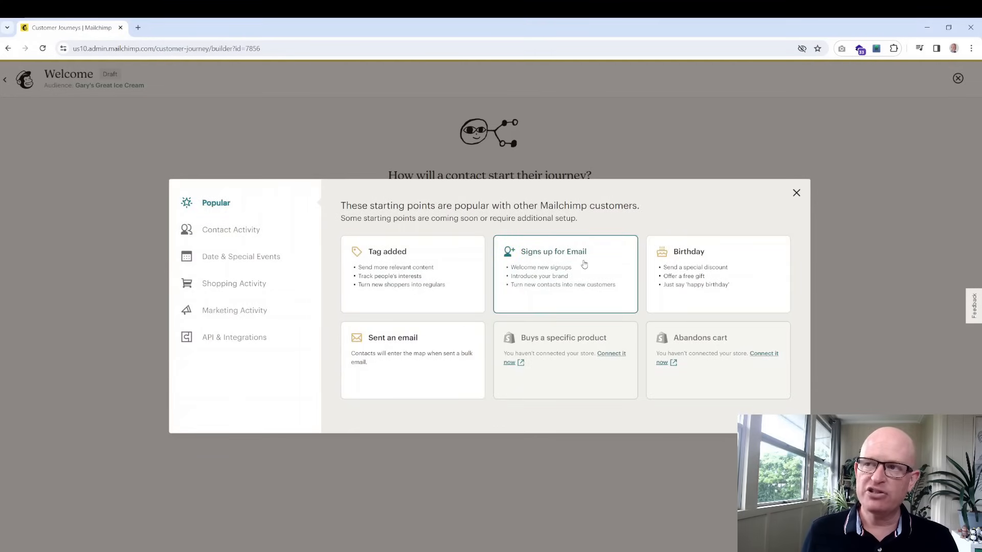
click(237, 231)
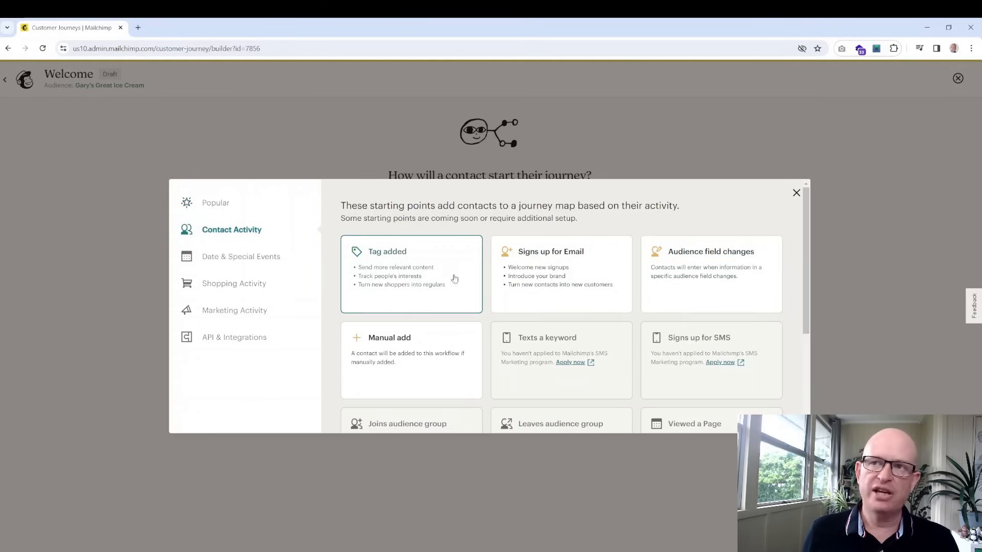
click(246, 262)
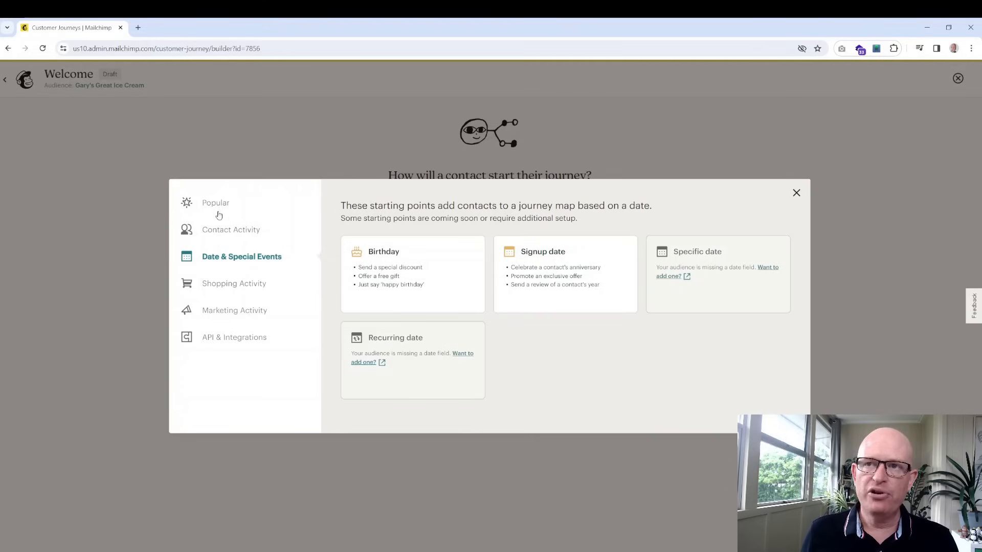
click(240, 210)
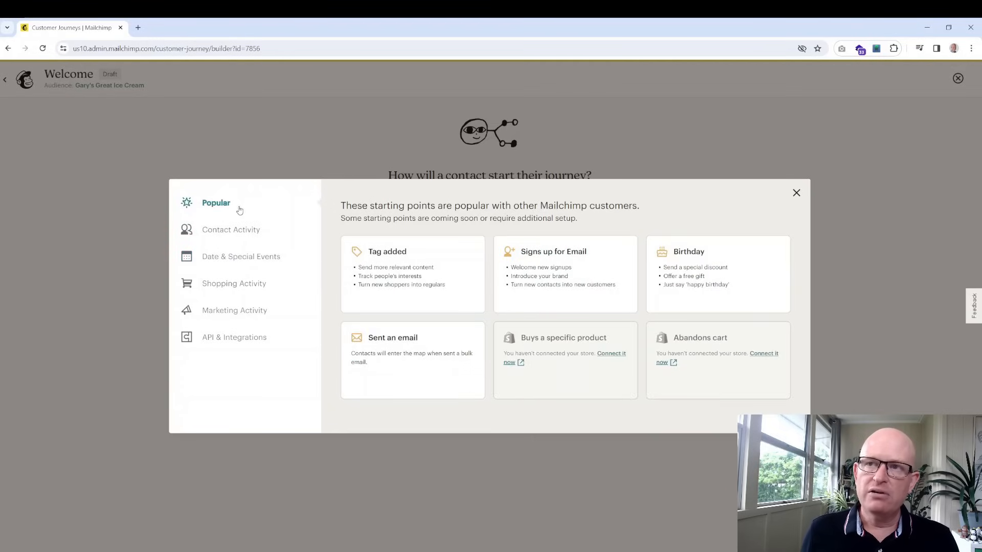
click(546, 260)
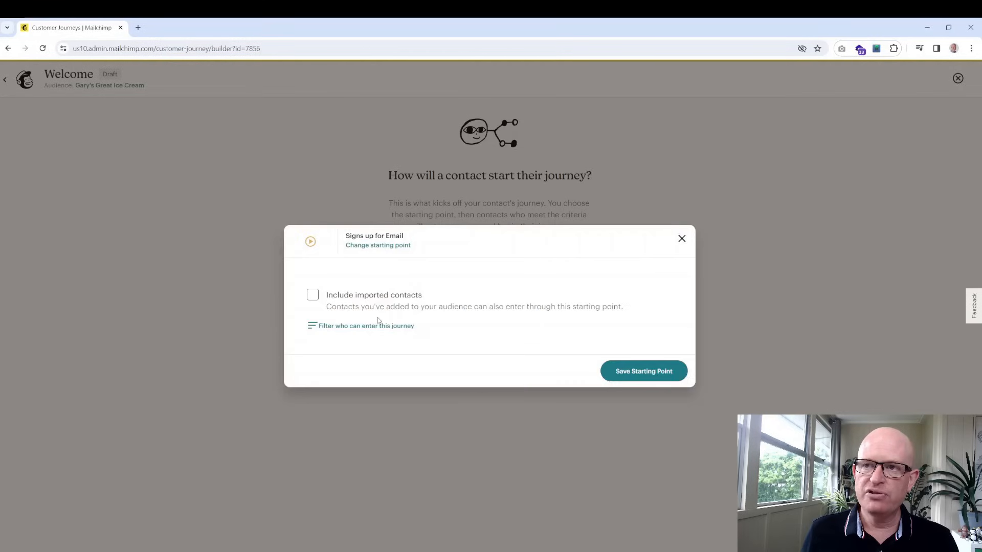
click(329, 328)
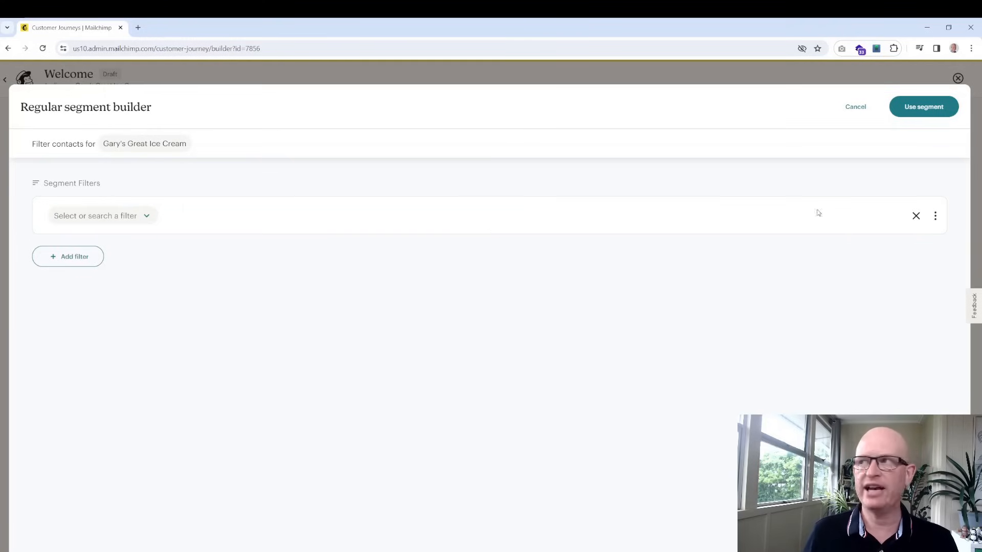
Close the segment builder without filters, leave imported contacts excluded, and save the starting point
click(847, 107)
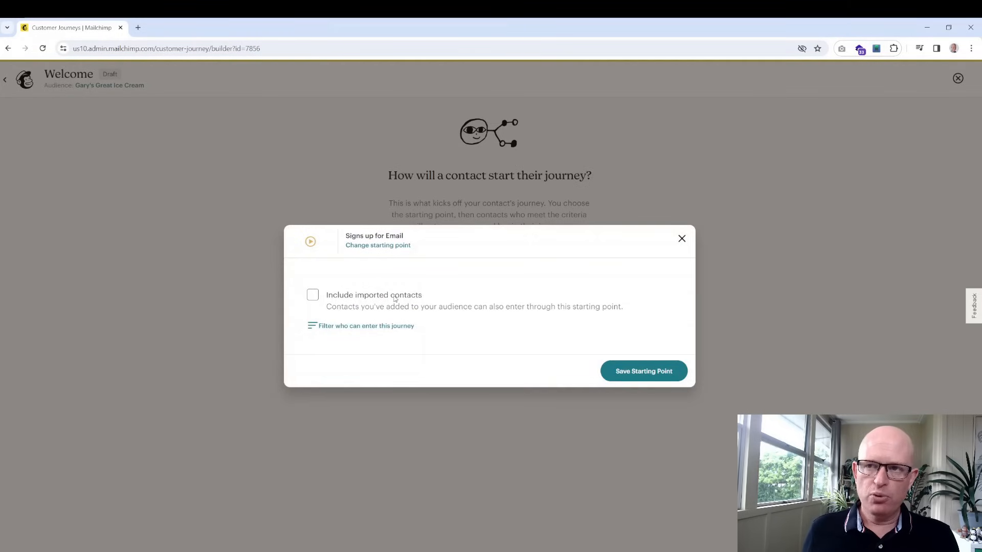
click(311, 299)
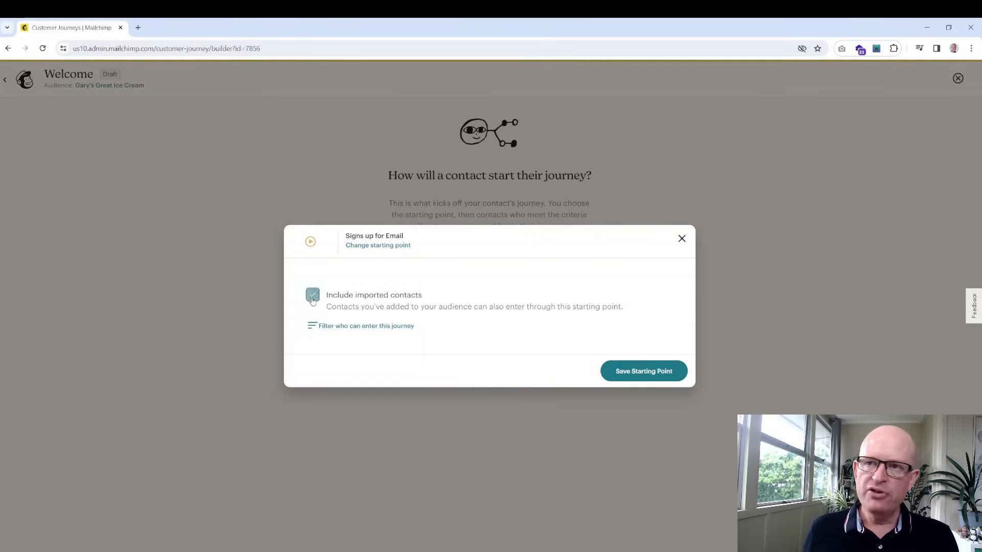
click(312, 298)
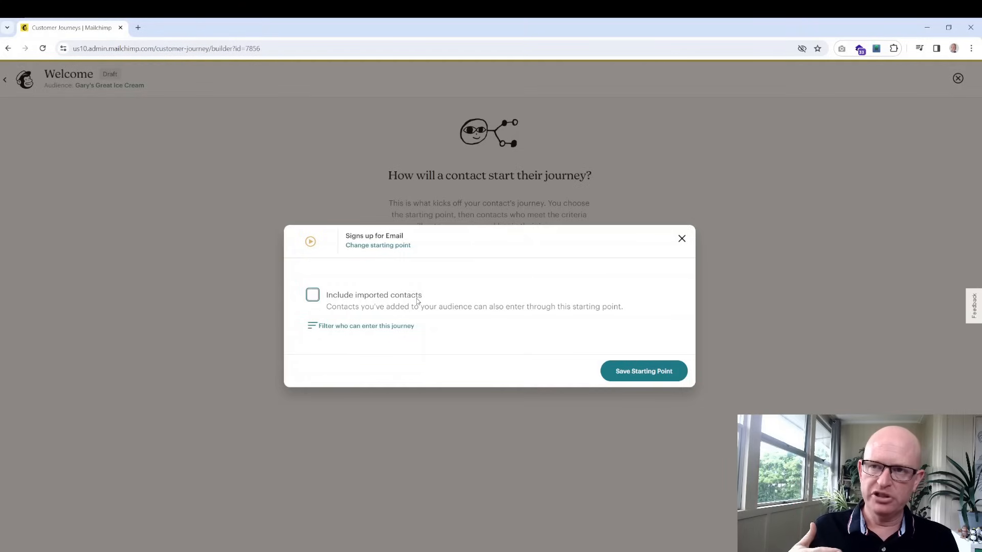
click(313, 299)
click(313, 299)
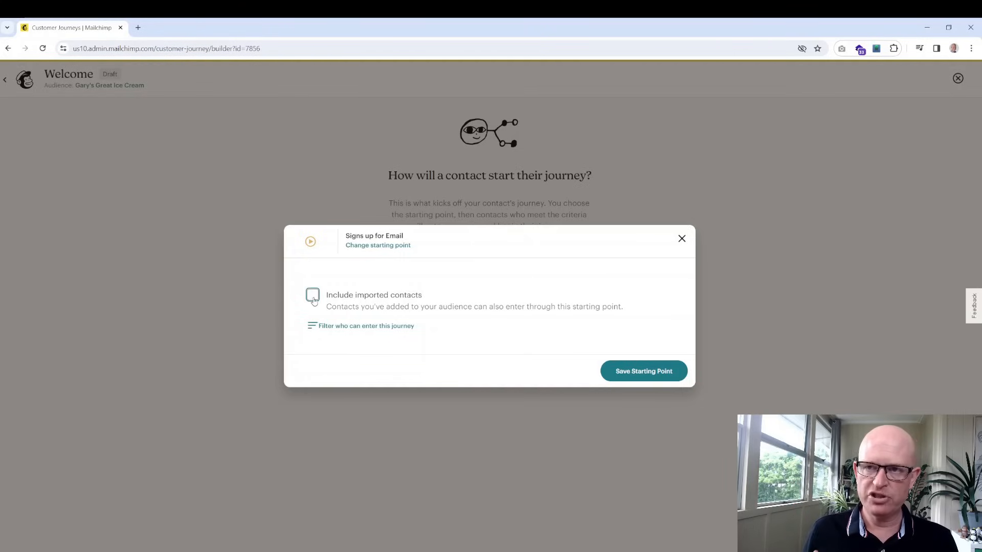
click(633, 368)
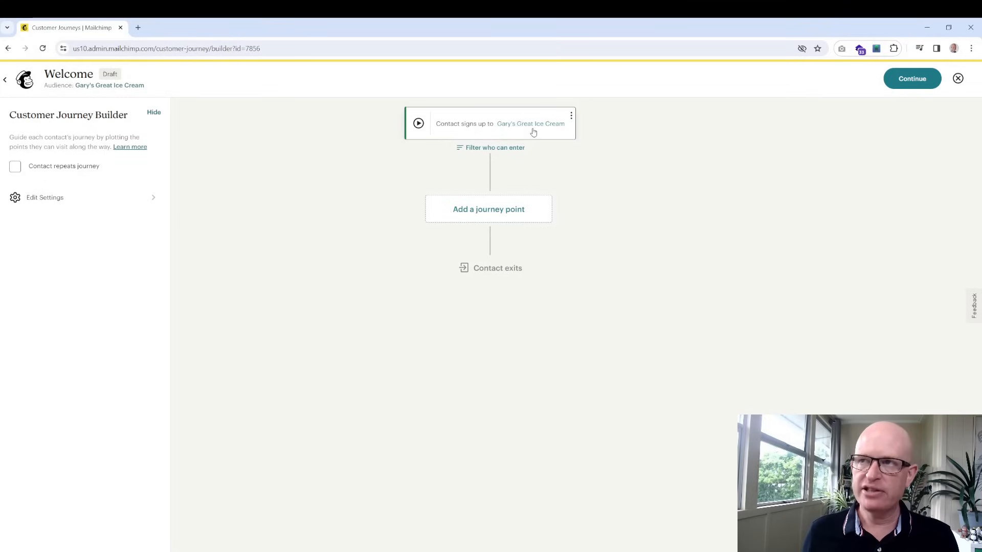
Add a Send email step after the Welcome journey's starting point, from the Recommended options
click(501, 211)
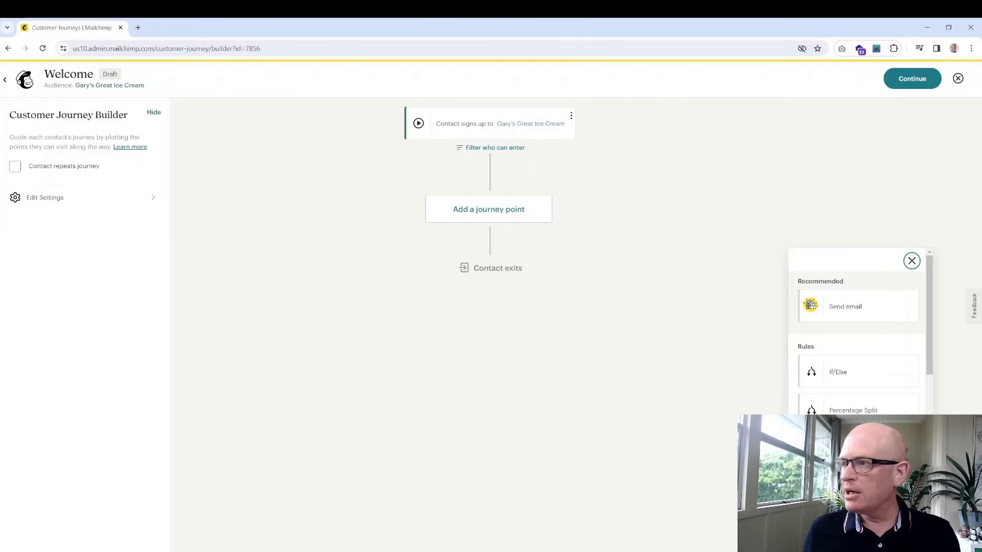
drag(832, 261, 789, 257)
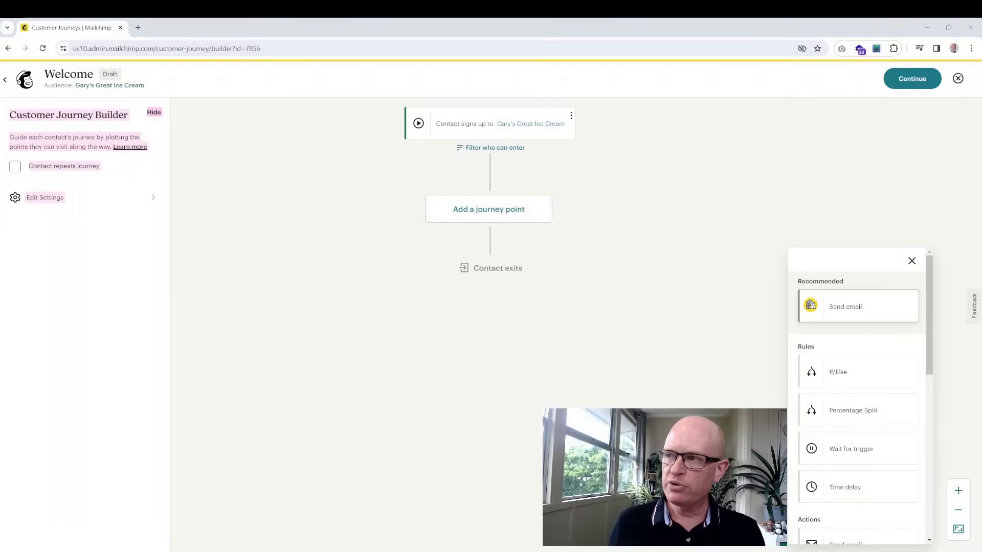
scroll(859, 317, down, 1)
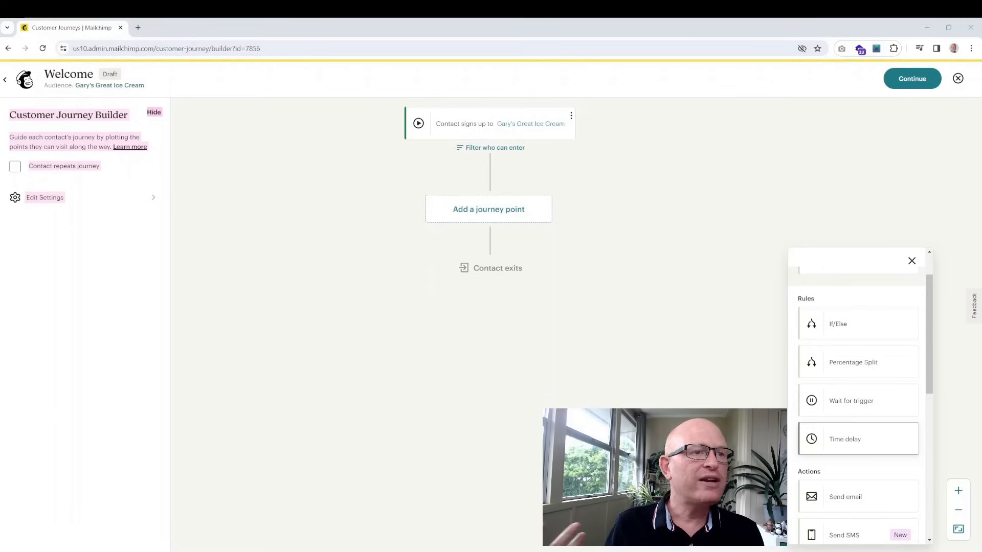
scroll(859, 399, down, 3)
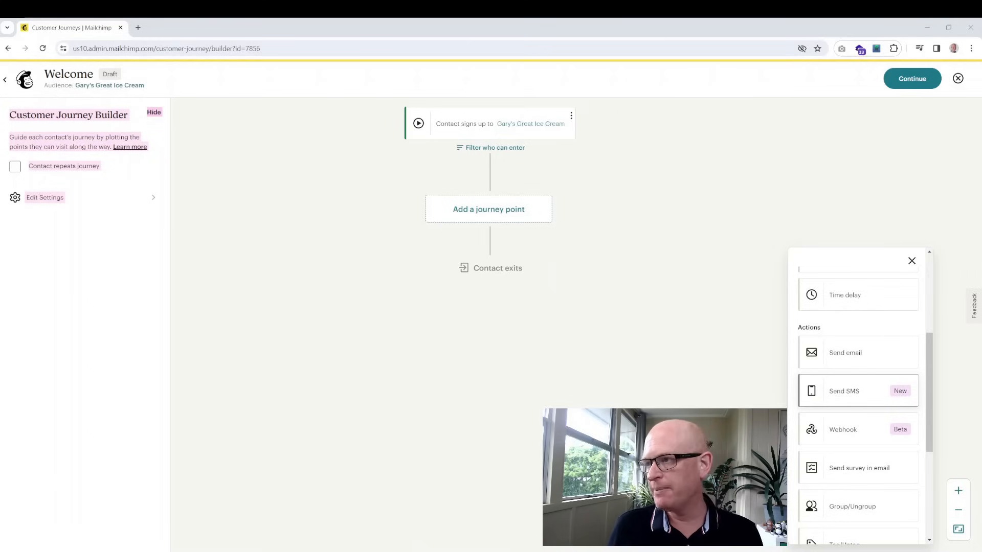
scroll(859, 402, down, 2)
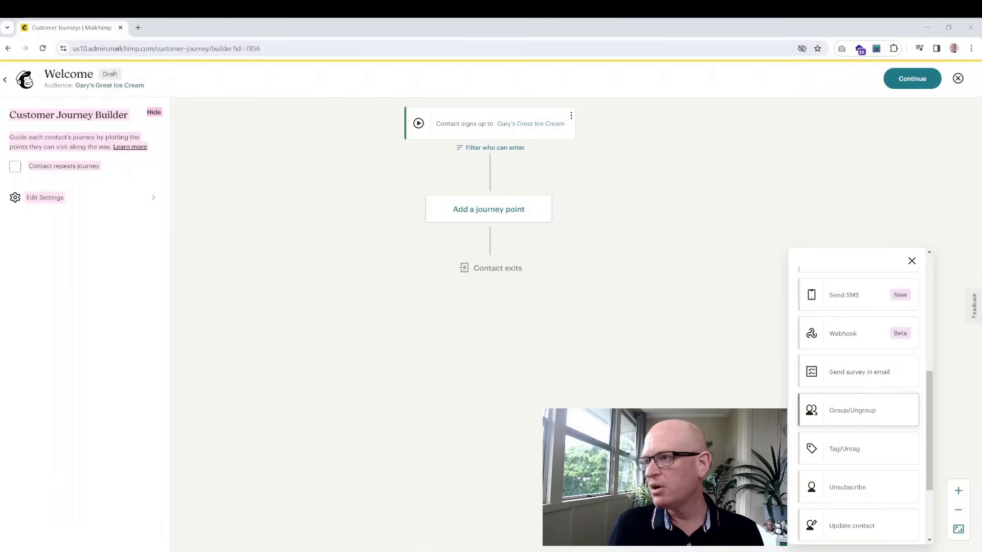
scroll(859, 444, up, 5)
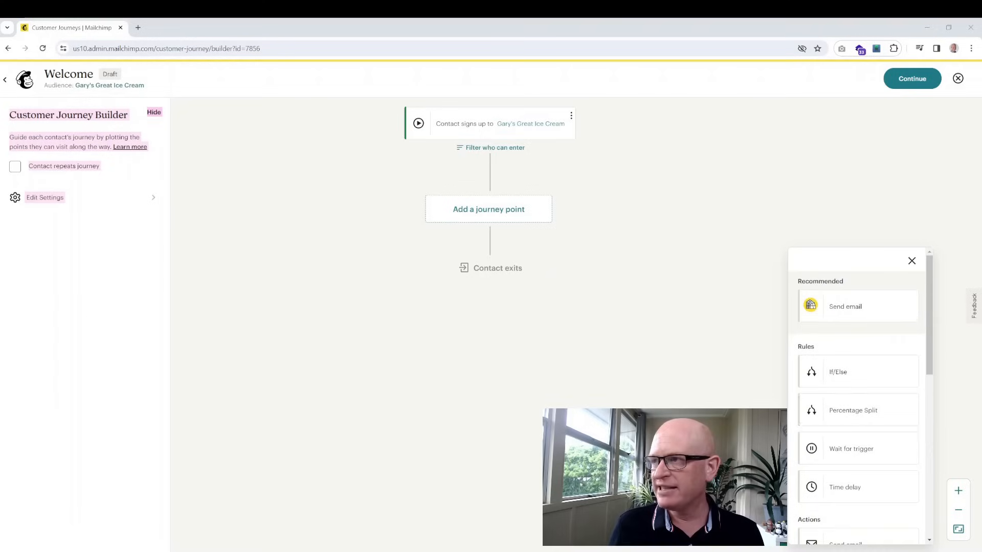
click(810, 305)
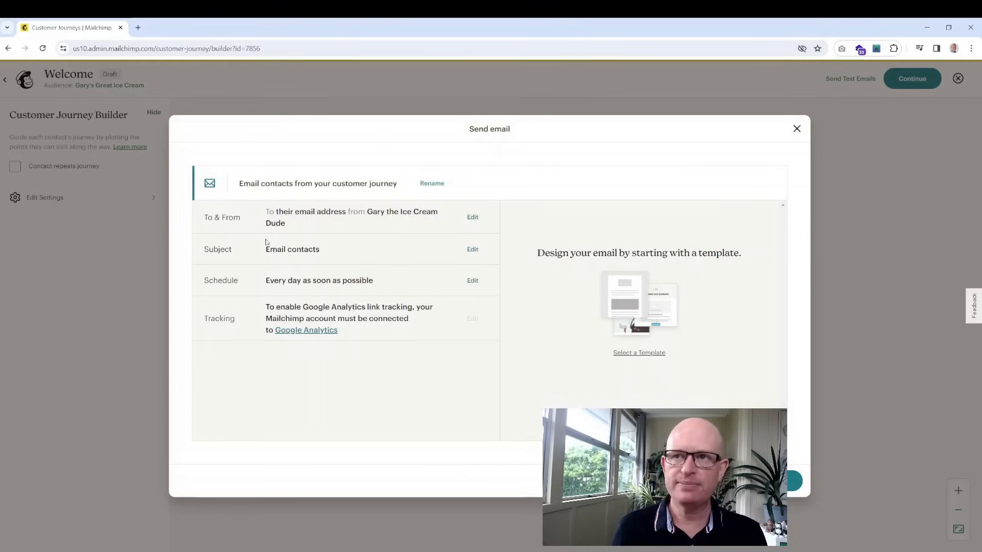
Change the journey email's subject to 'Welcome. We're glad you are here', then choose a template
click(471, 249)
drag(303, 305, 136, 301)
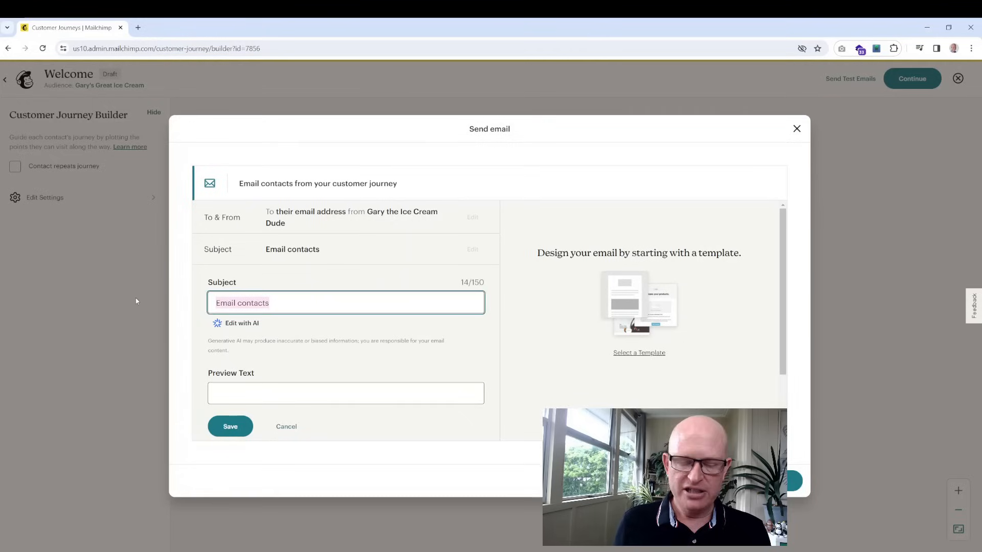
text(Welcome)
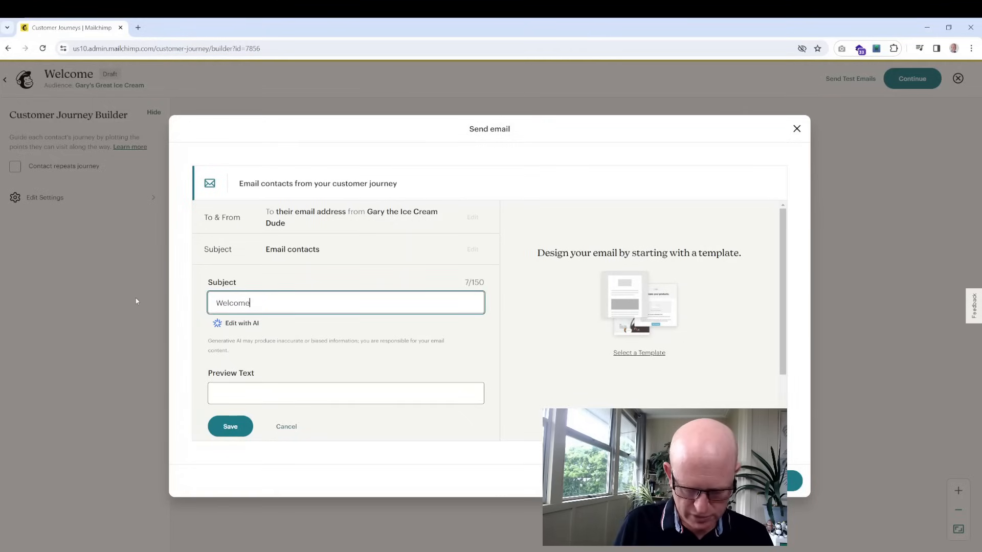
text(. We're gla)
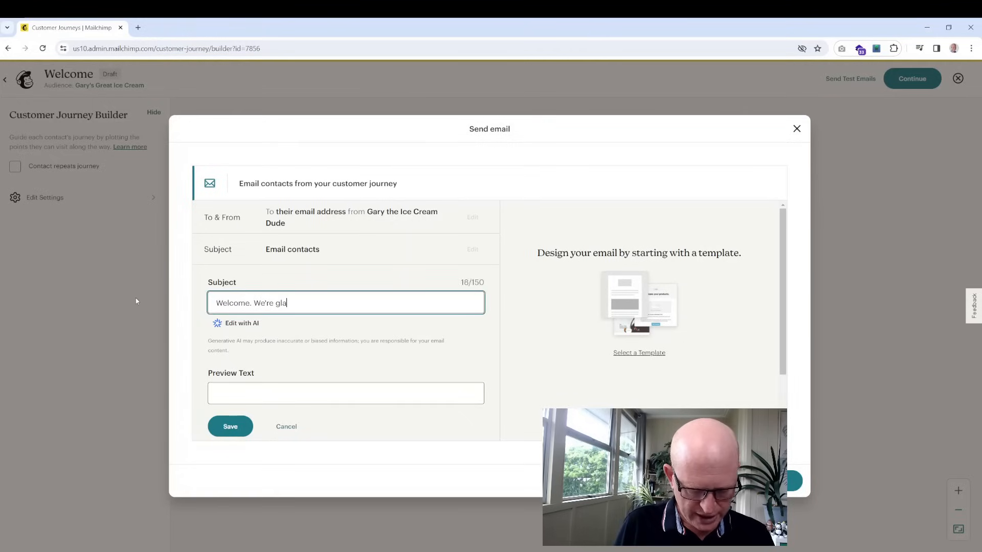
text(d you are here)
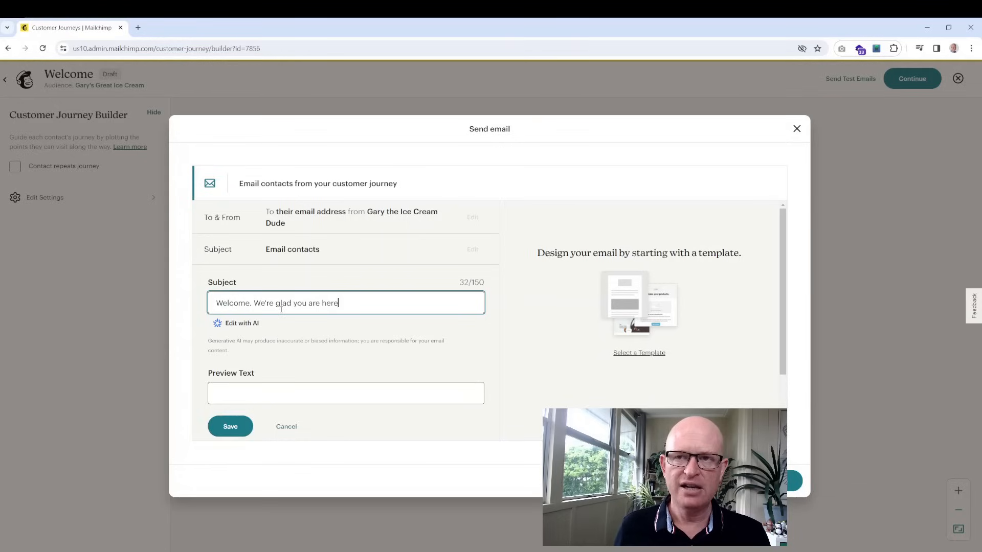
click(223, 428)
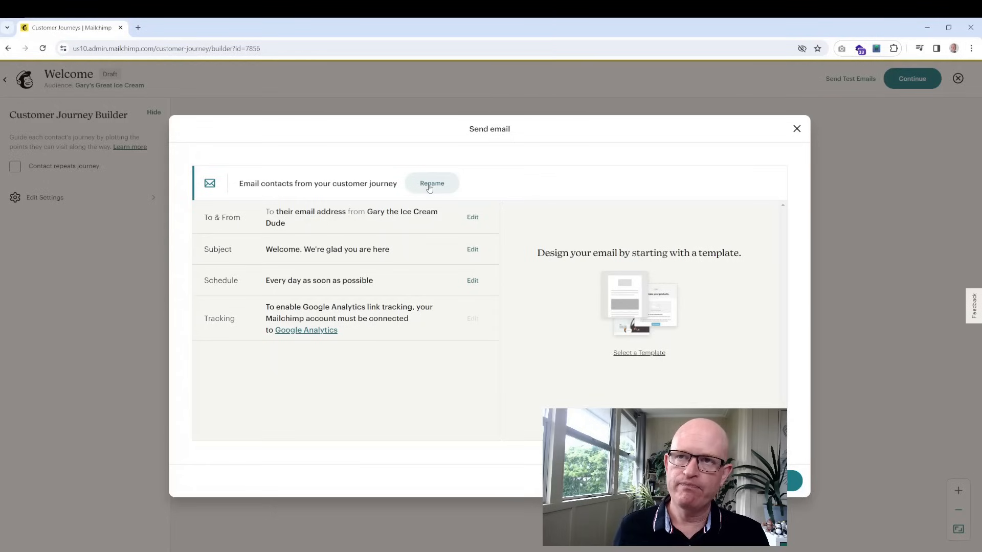
click(644, 357)
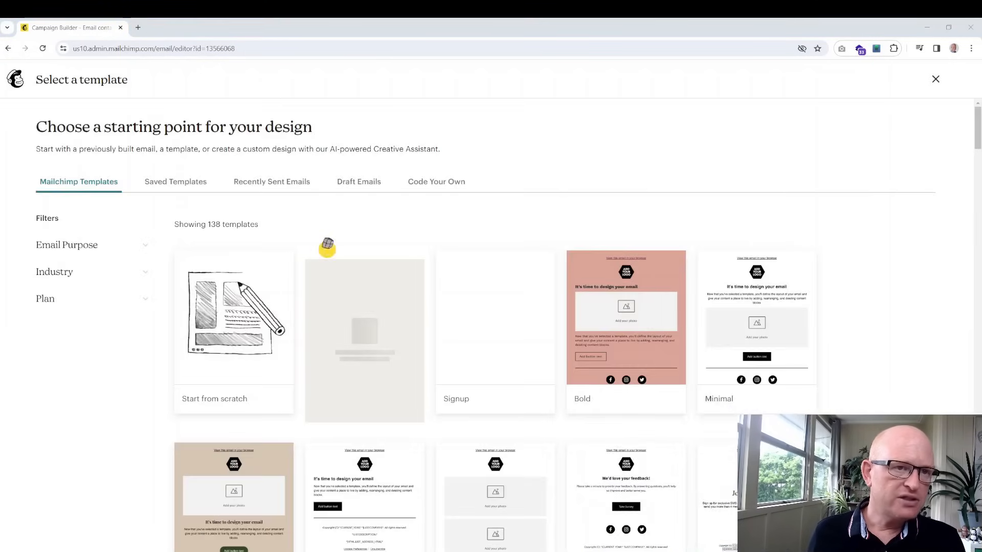
Apply the fourth draft email's design ('Need a break… Visit Brisbane.') and save back to the journey
mouse_move(234, 333)
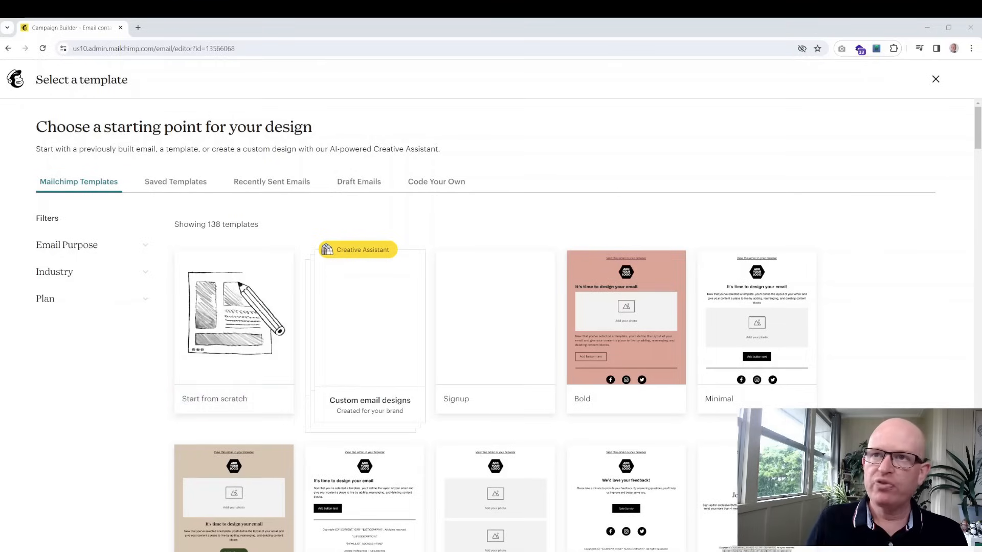
click(288, 186)
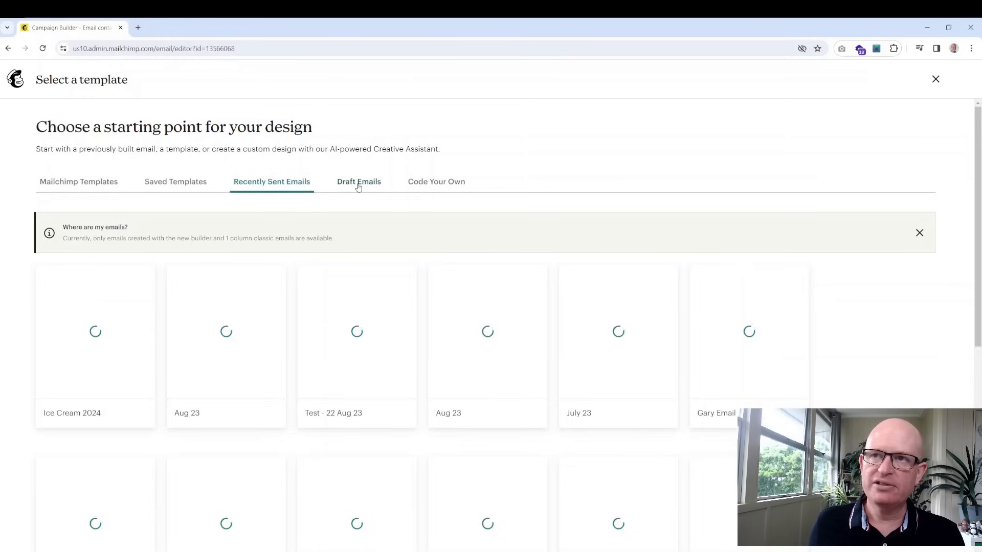
click(359, 185)
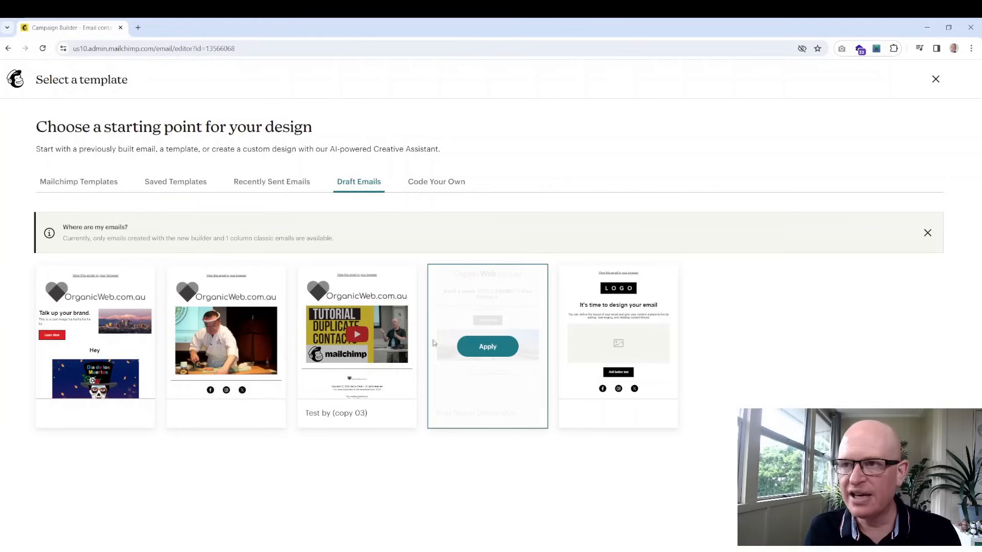
click(488, 347)
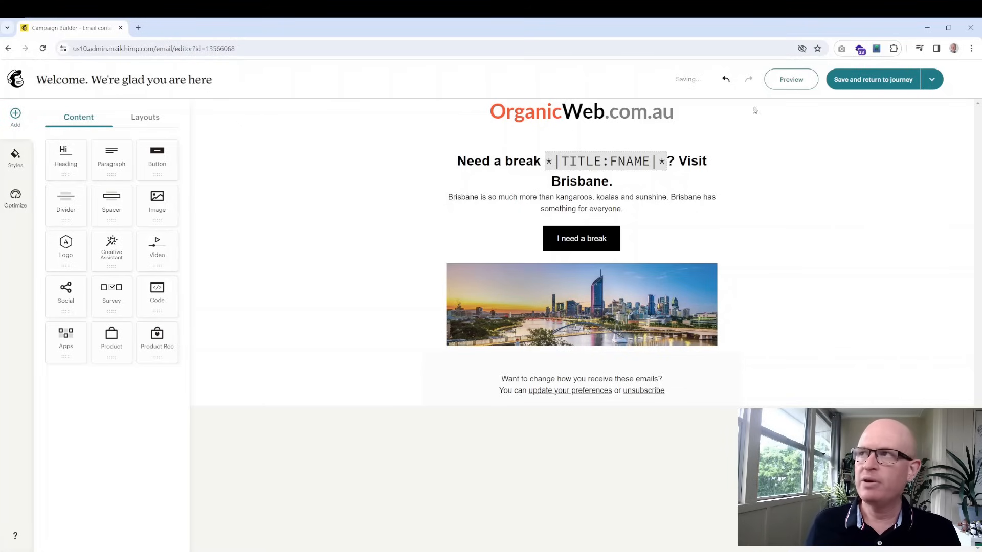
click(900, 81)
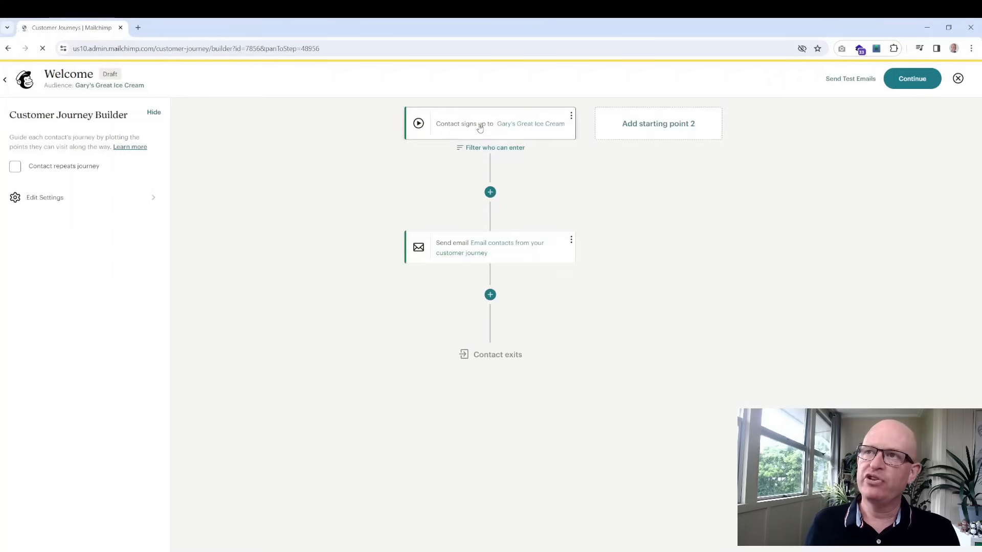
Insert a 1-week time delay after the Send email step in the Welcome journey
click(491, 302)
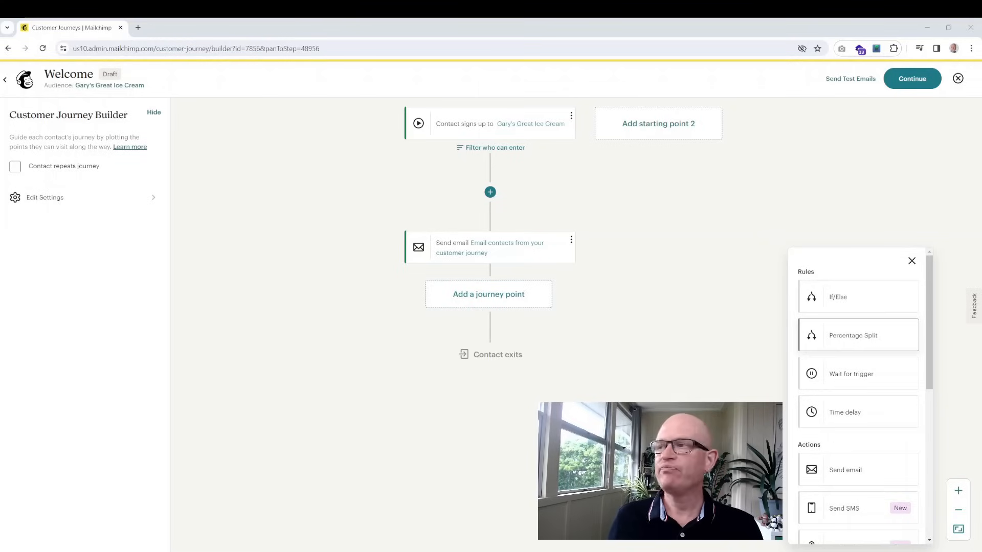
click(852, 412)
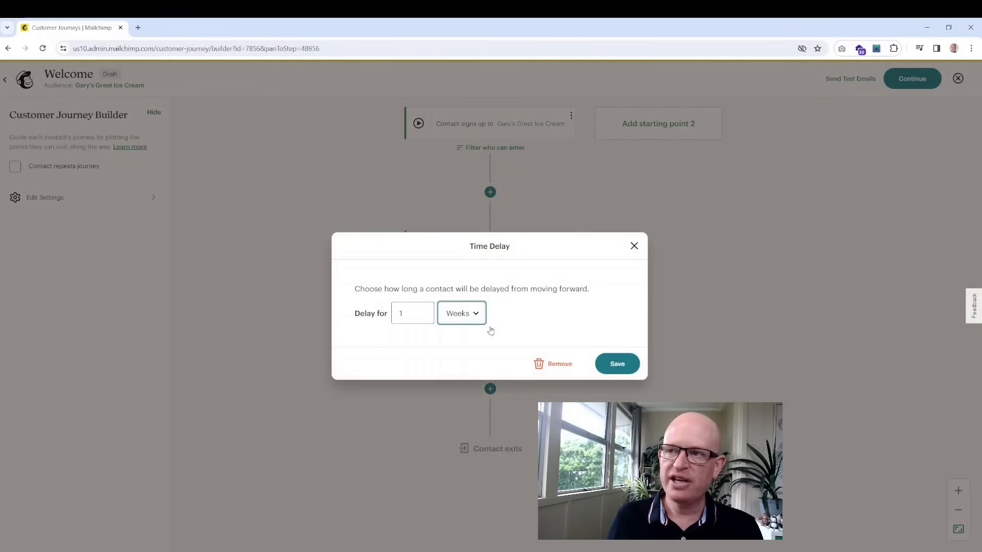
click(626, 363)
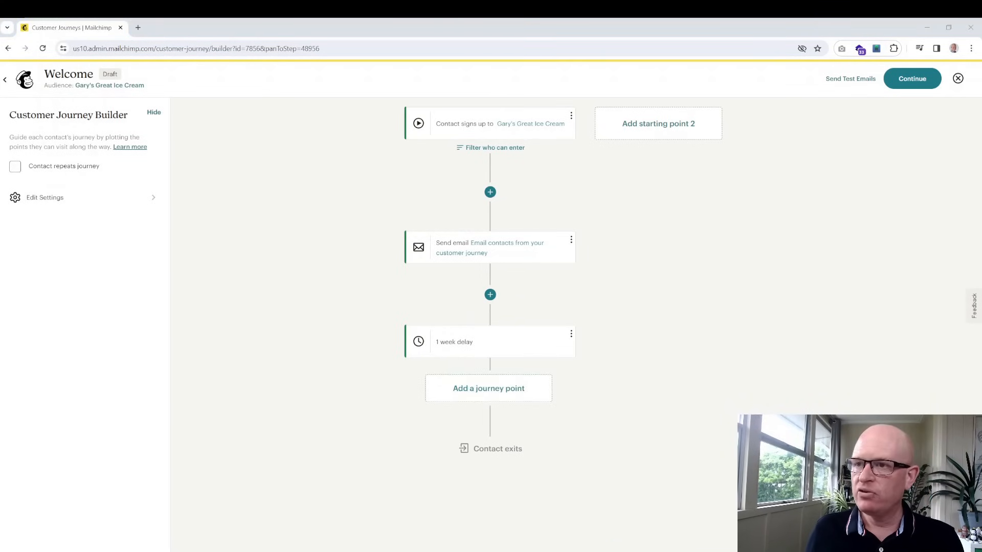
click(489, 389)
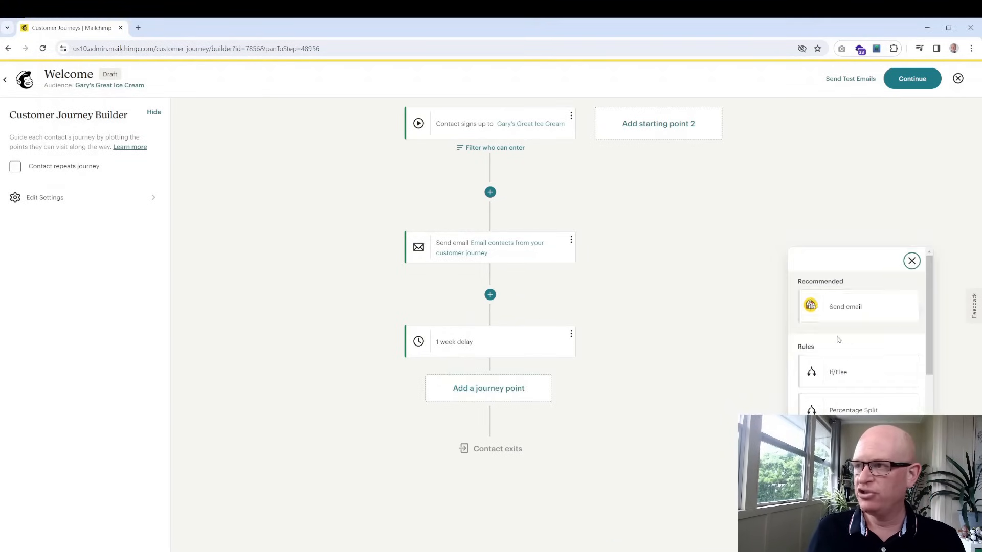
Add a second, undesigned Send email step after the 1-week delay, then exit the Welcome journey
click(850, 304)
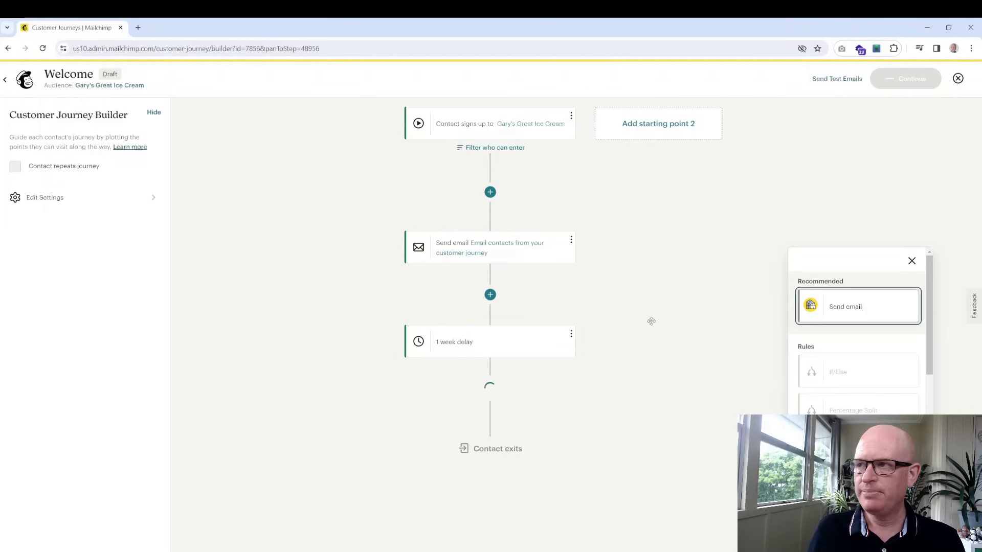
scroll(653, 321, down, 1)
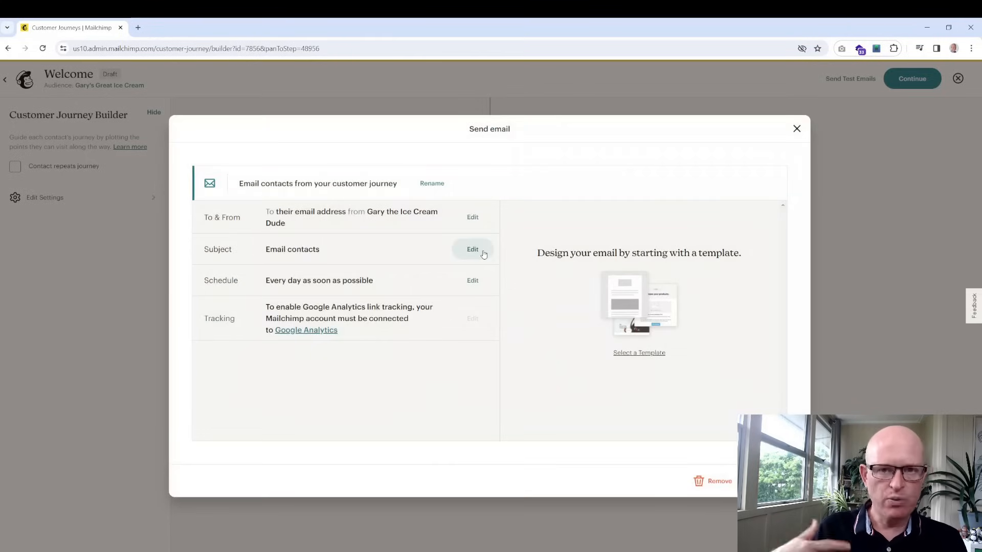
click(721, 481)
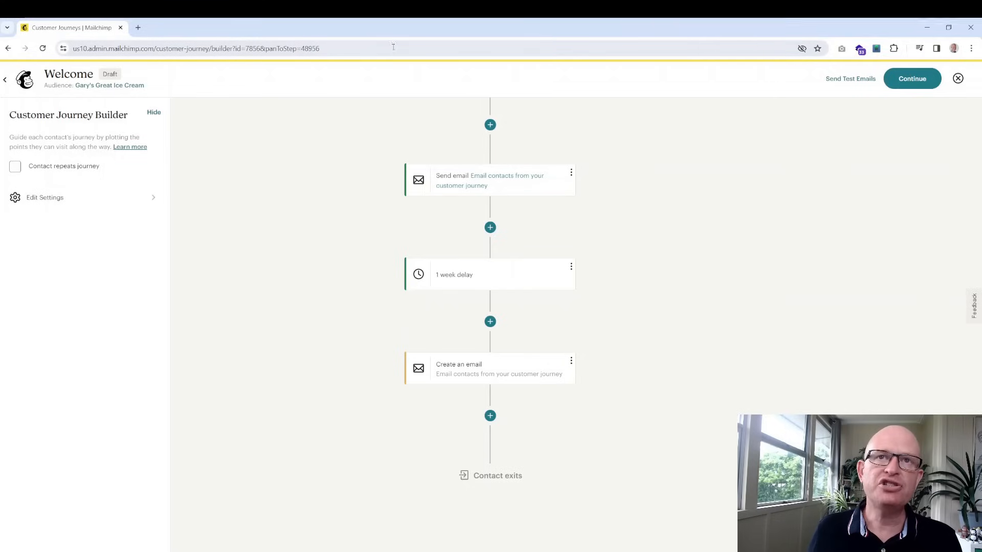
click(11, 80)
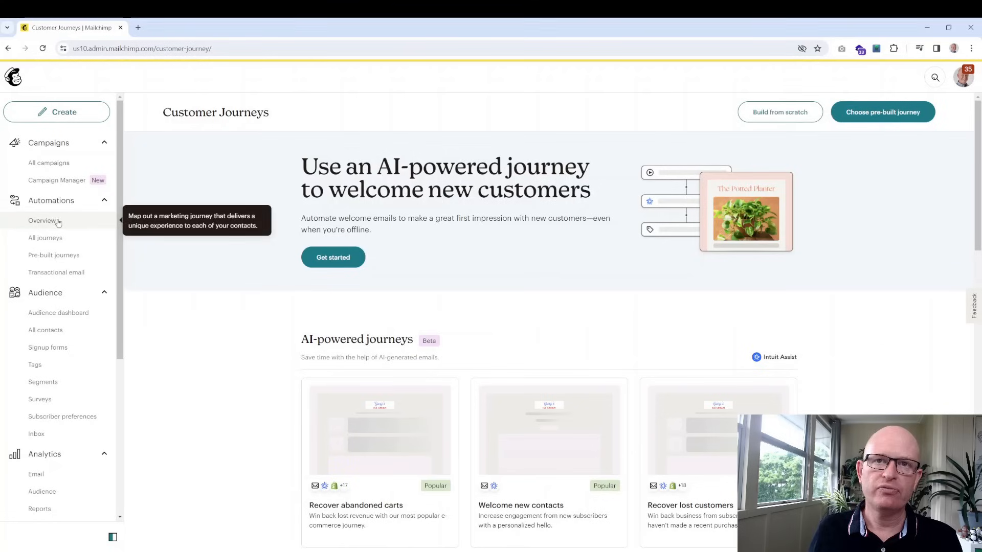
Build a journey from scratch named Birthday for the Gary's Great Ice Cream audience
click(755, 114)
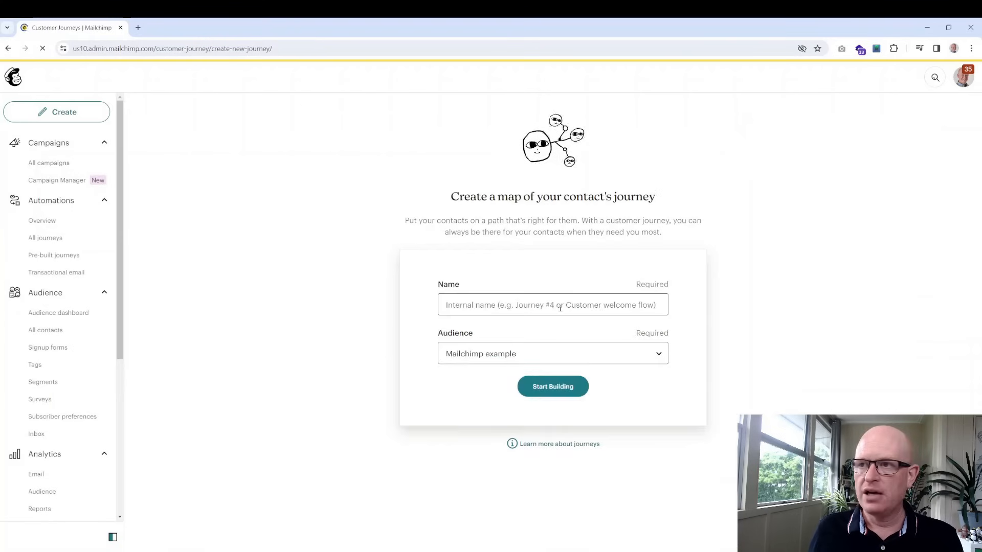
click(555, 307)
text(Birthday)
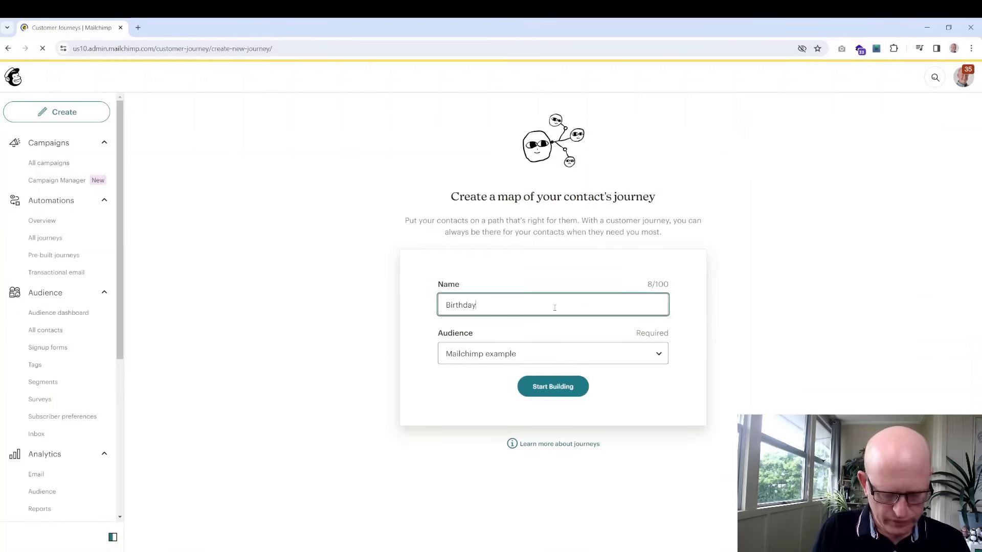
click(505, 353)
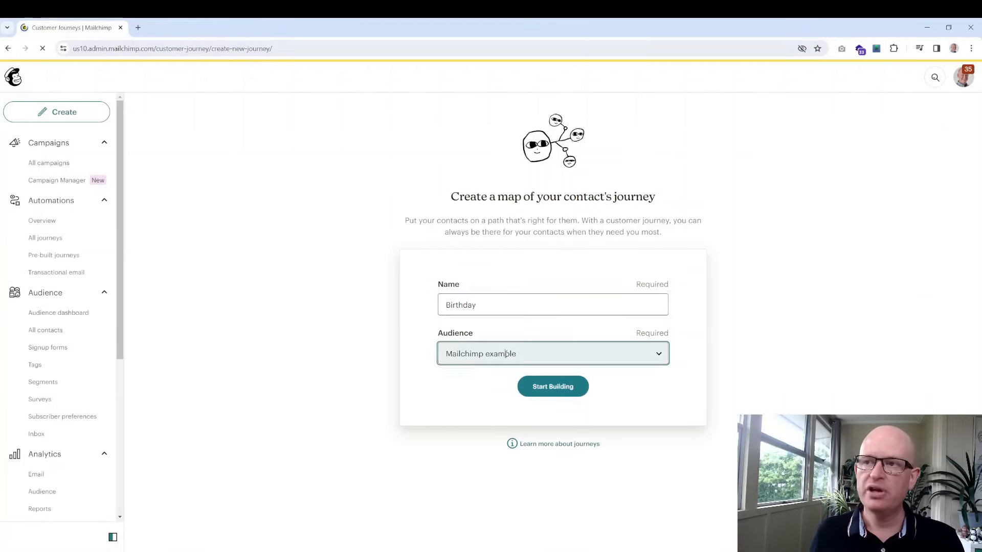
click(499, 401)
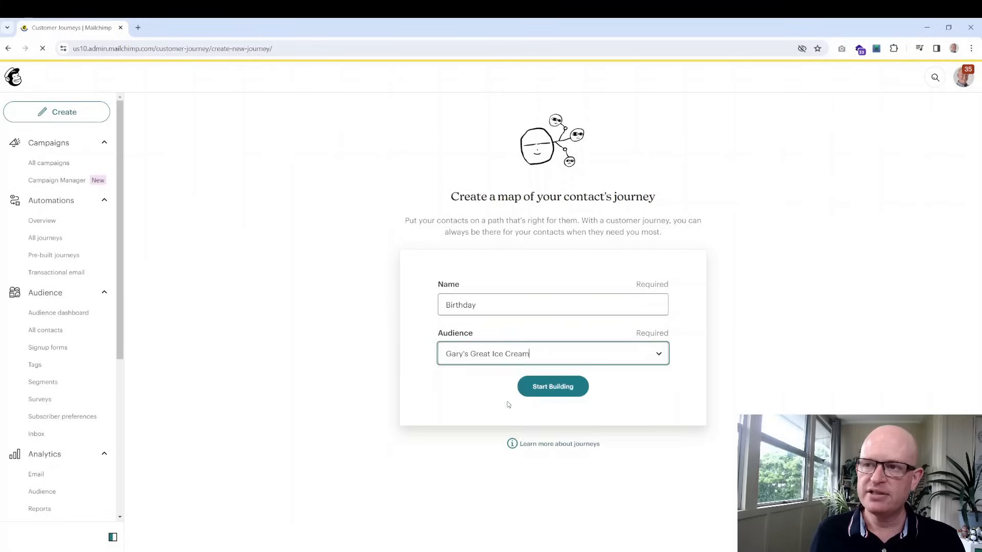
click(544, 392)
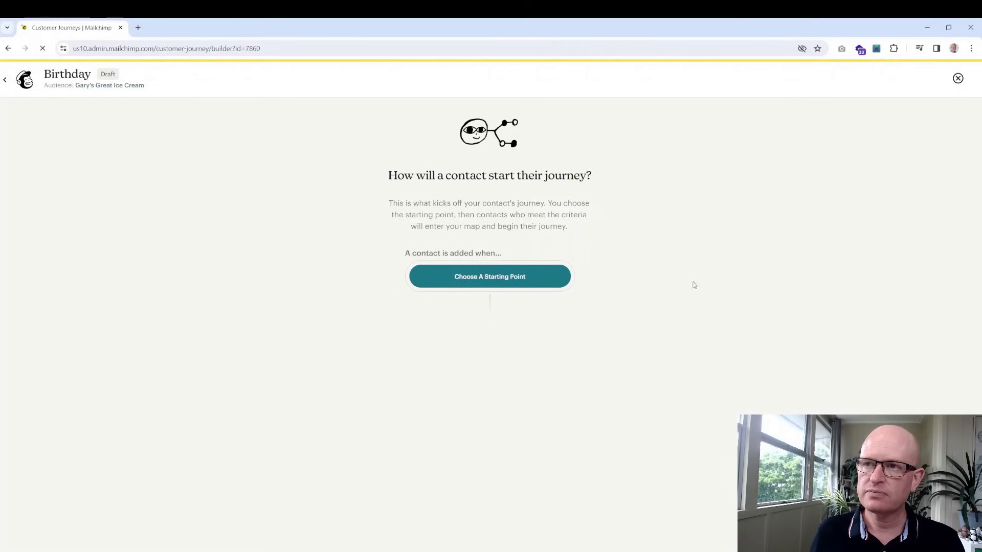
Set the Birthday journey's starting point to the contact's birthday, 0 days before the date
click(523, 283)
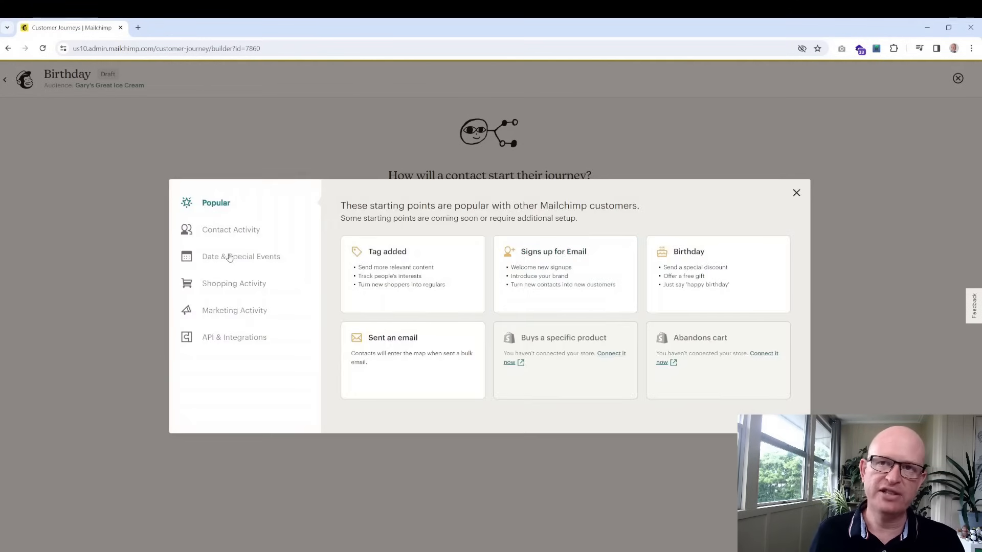
click(697, 277)
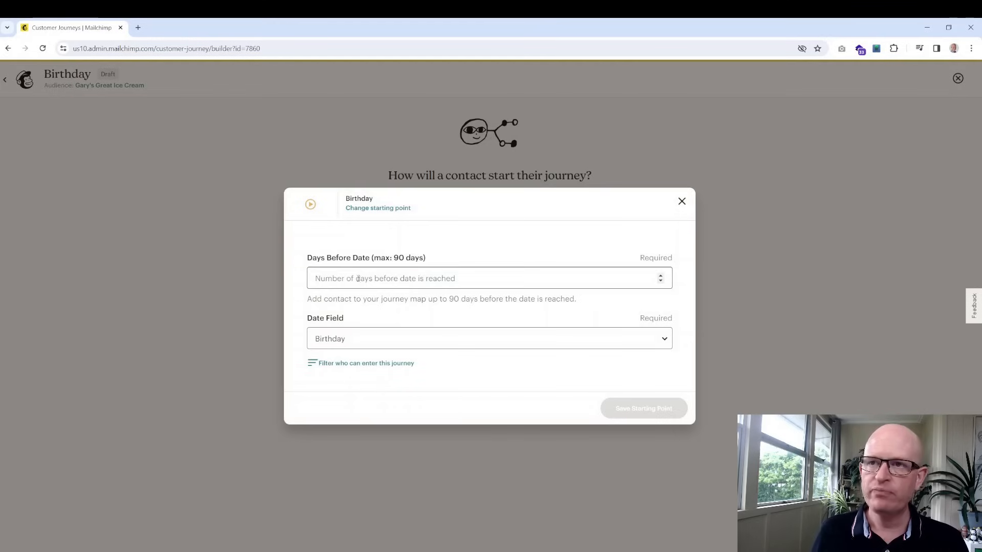
click(357, 278)
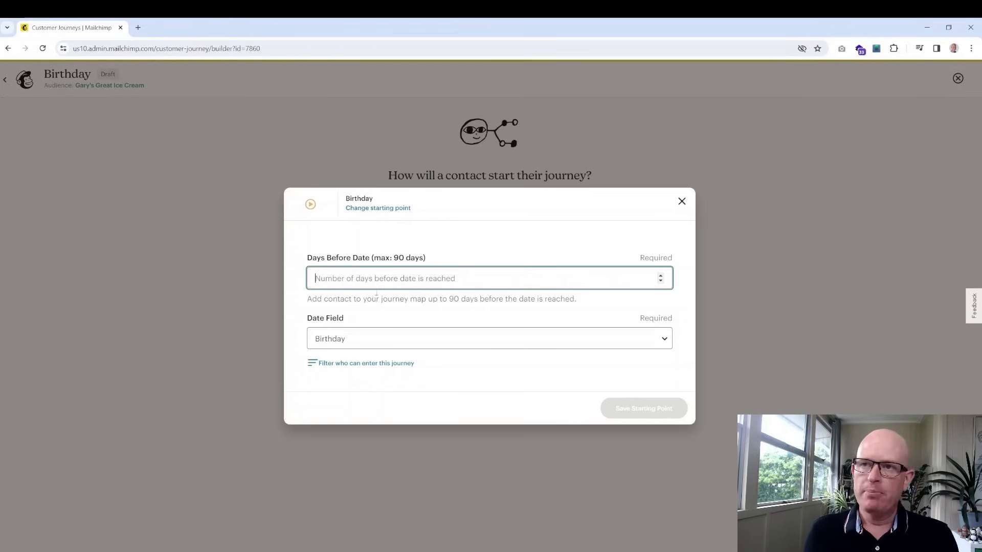
text(0)
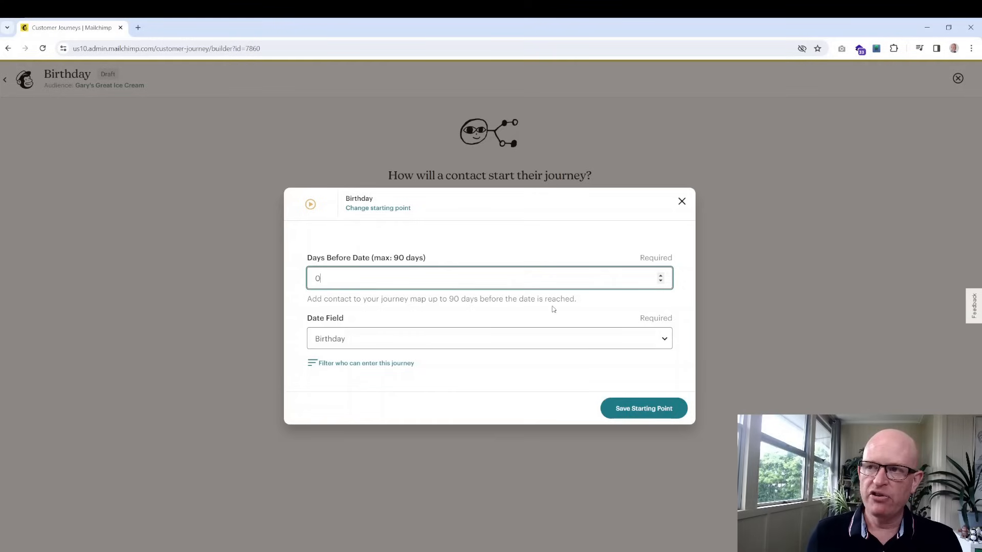
click(635, 404)
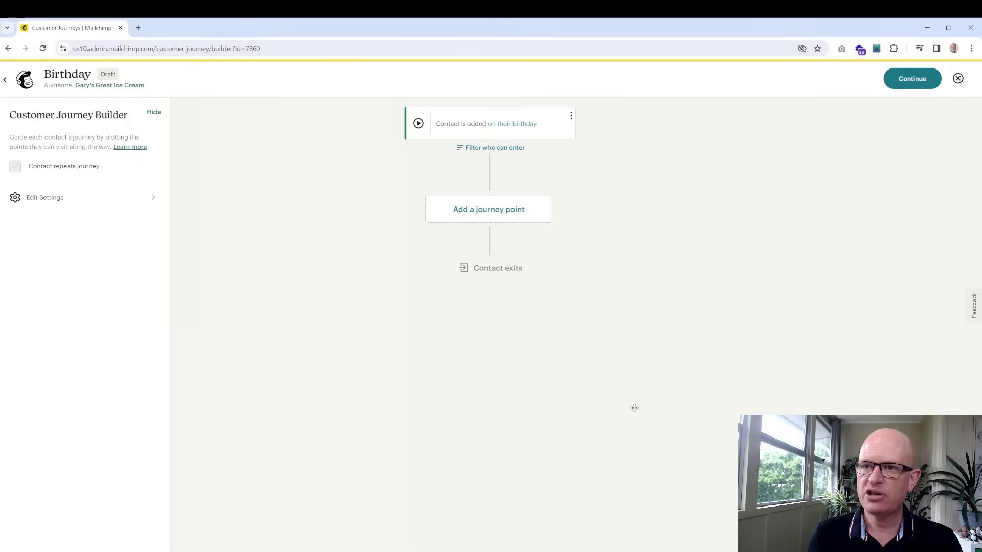
Add a Send email step after the birthday starting point, then exit the Birthday journey builder
click(504, 213)
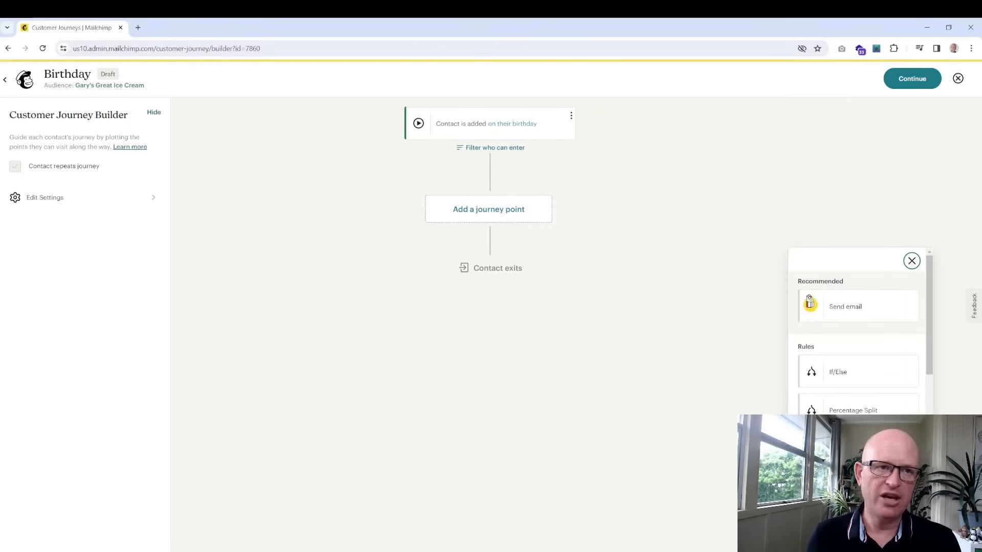
click(850, 309)
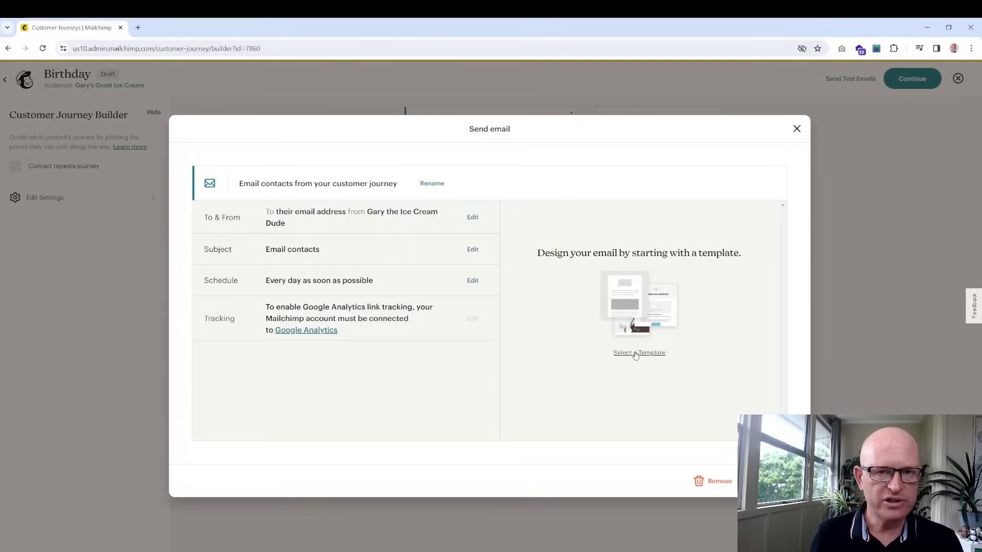
key(Escape)
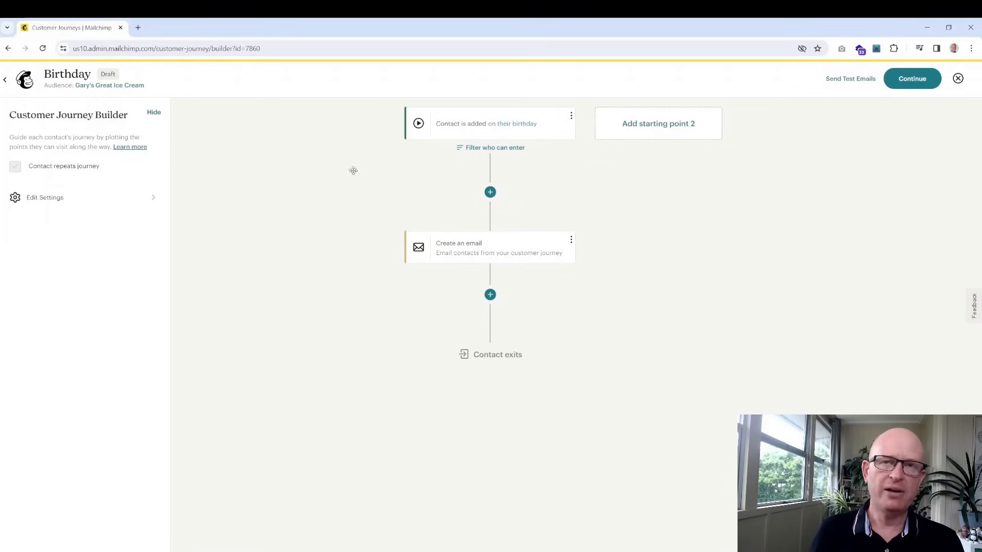
click(6, 83)
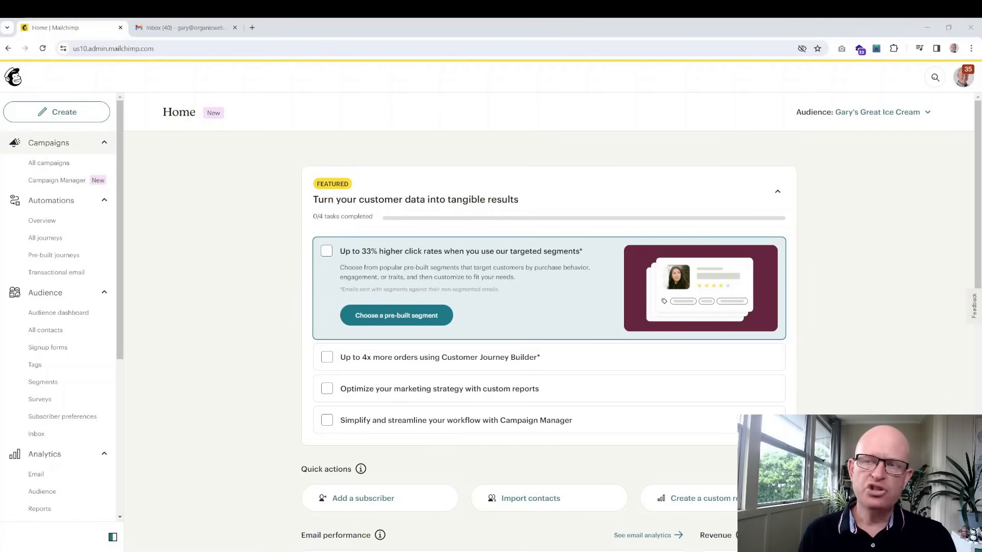
Go to Analytics Reports and open the Ice Cream 2024 campaign's report
scroll(56, 235, down, 5)
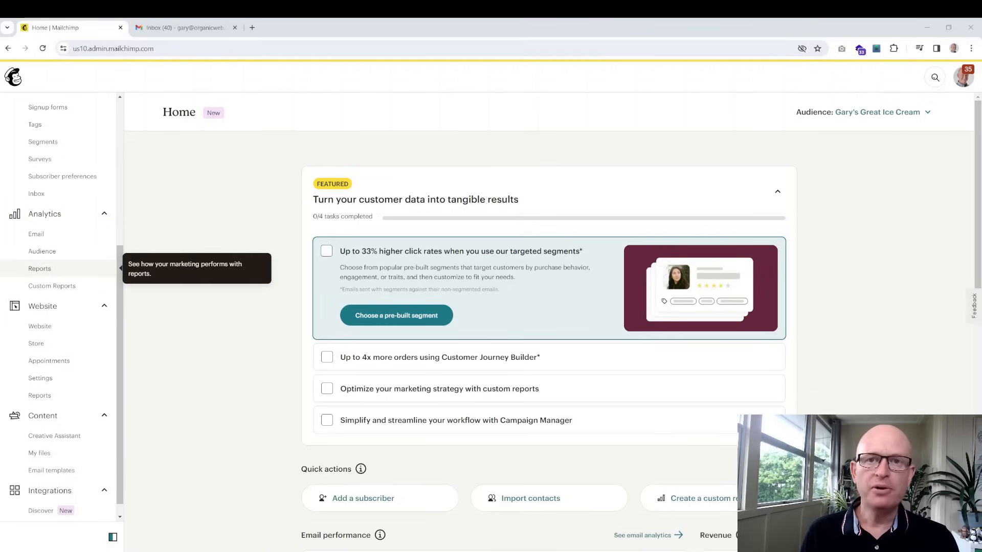
click(59, 275)
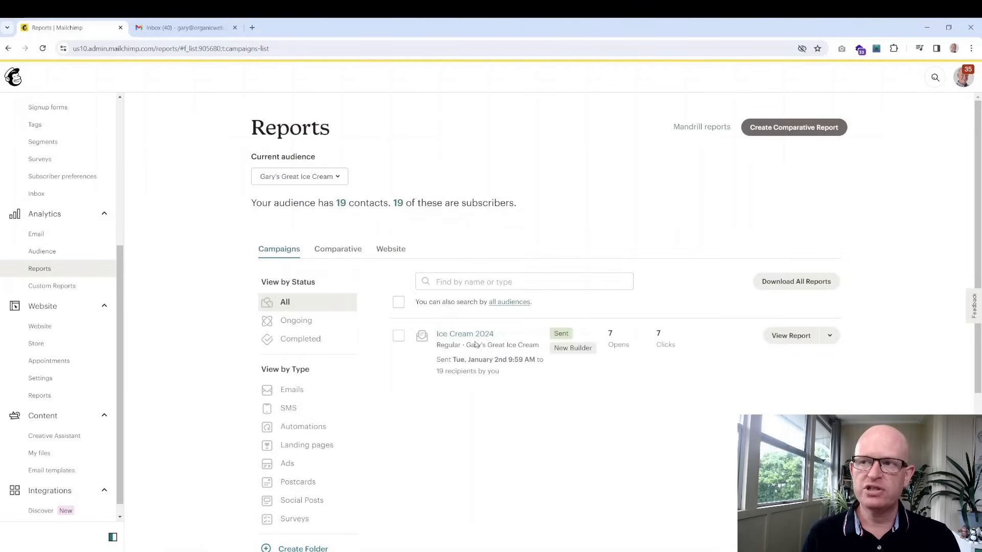
scroll(463, 335, down, 2)
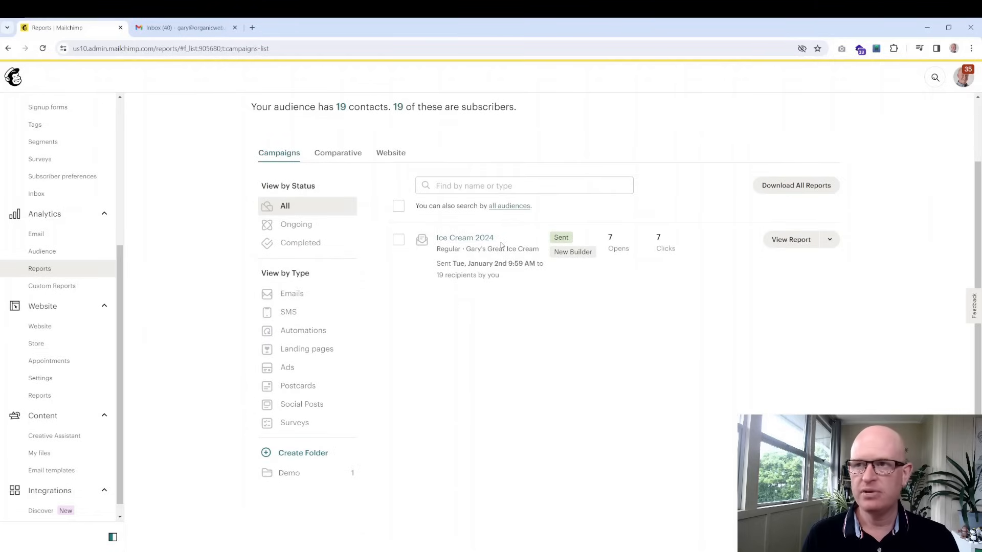
click(790, 240)
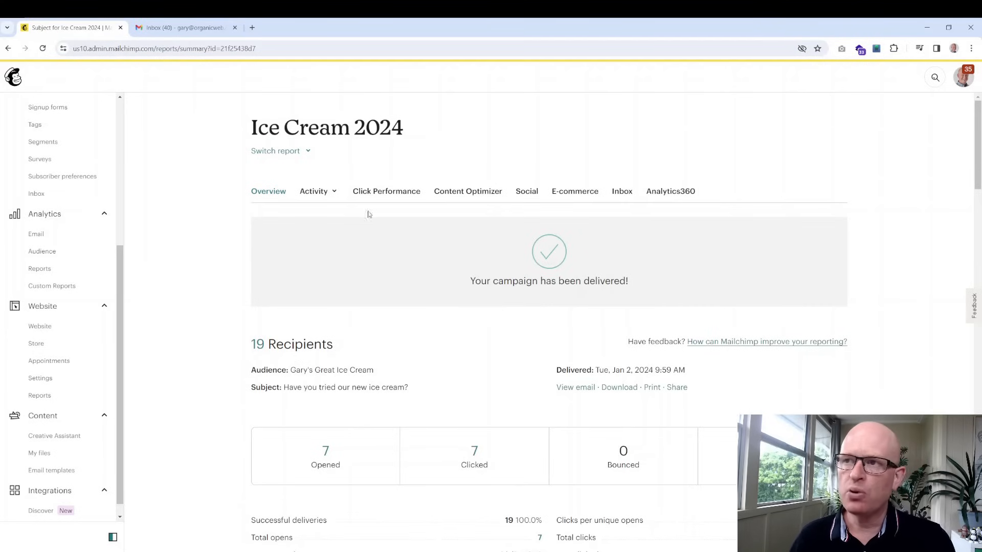
scroll(585, 320, down, 3)
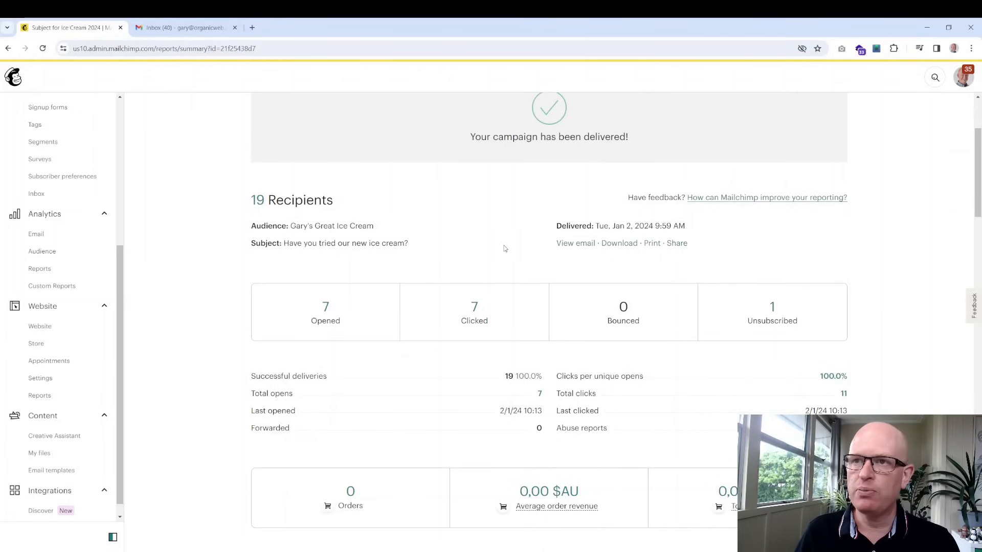
scroll(499, 248, down, 1)
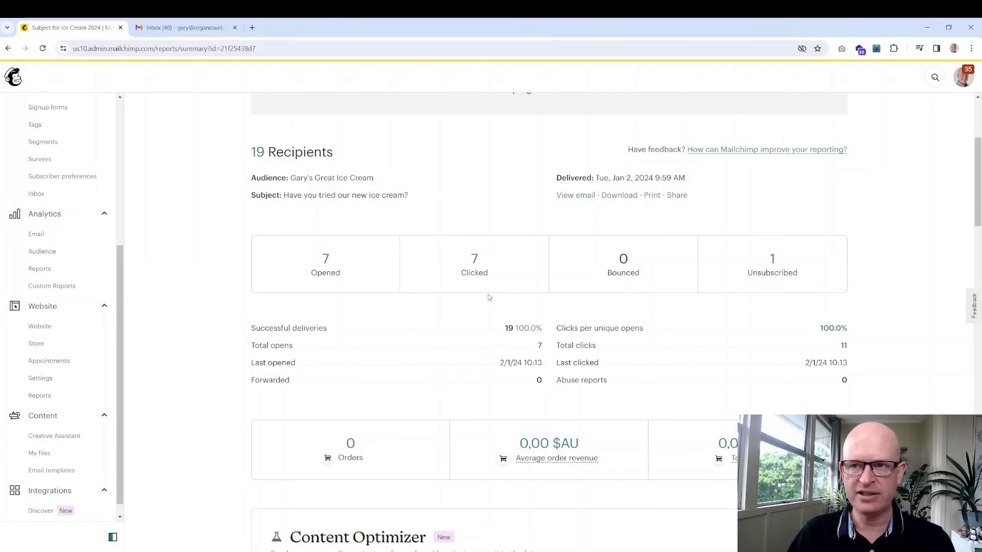
scroll(462, 325, down, 2)
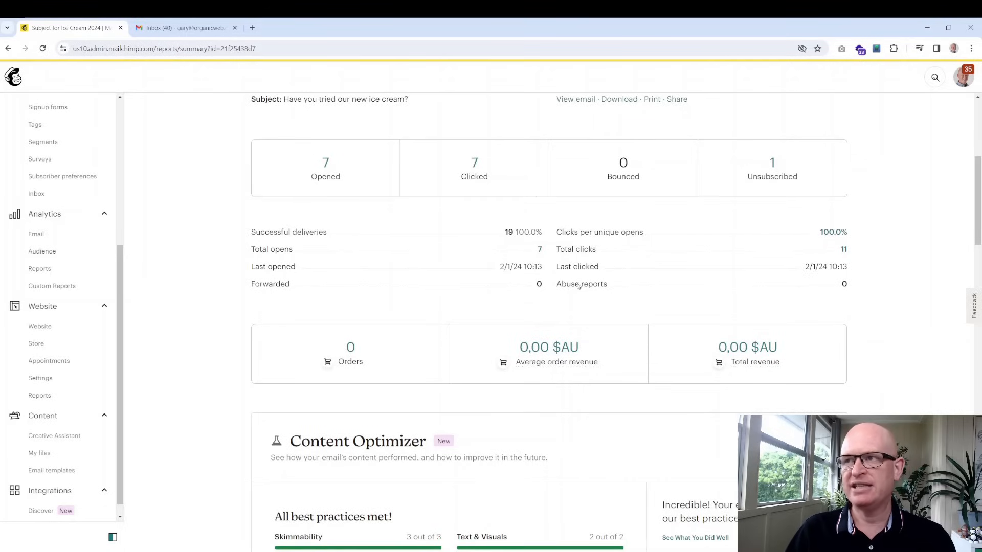
drag(556, 284, 608, 285)
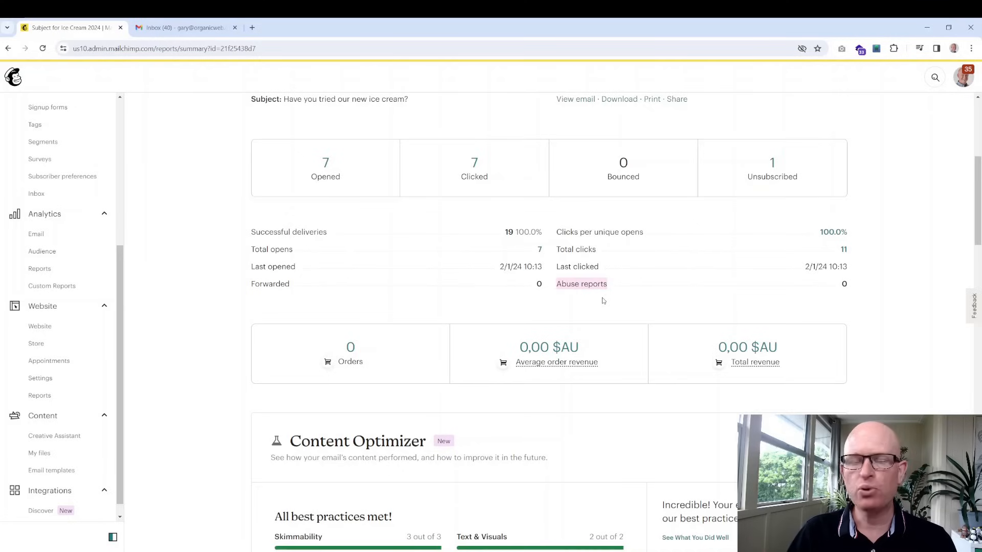
click(604, 300)
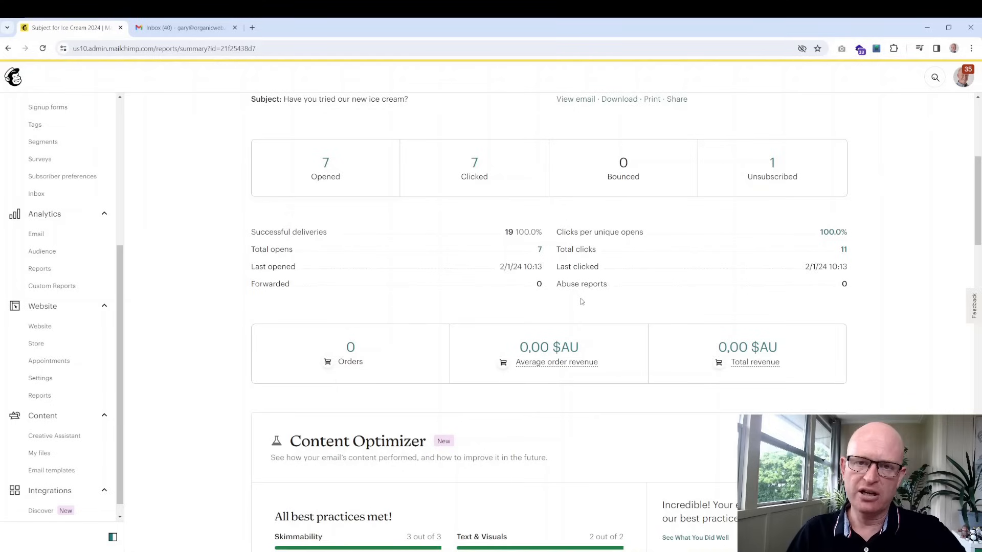
drag(607, 286, 574, 284)
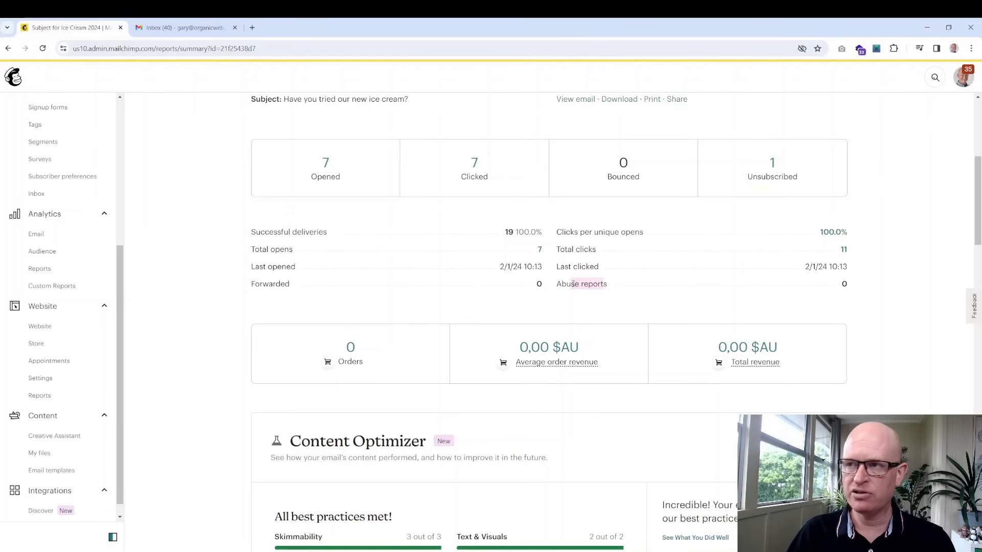
scroll(849, 285, down, 3)
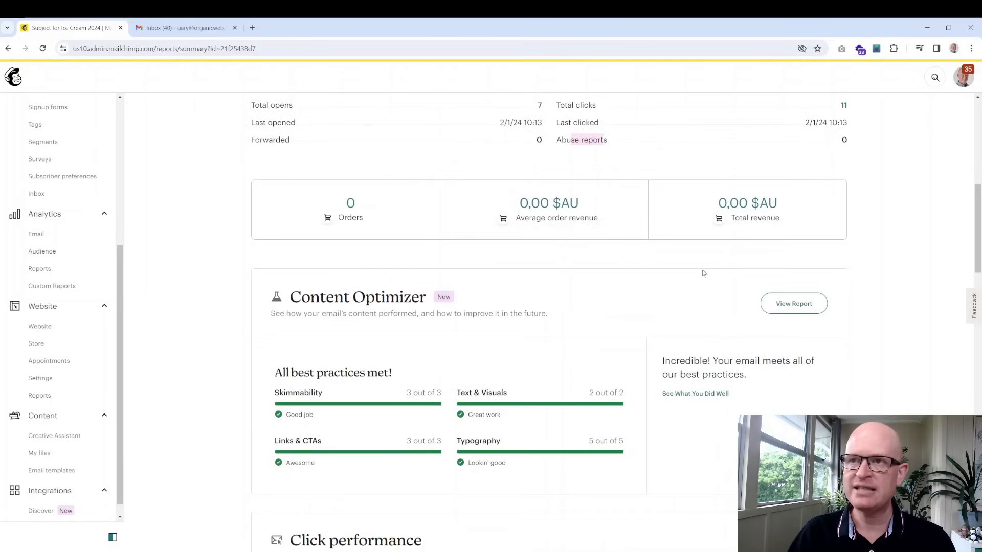
Open the Ice Cream 2024 Click Map from the report's Click performance section
mouse_move(741, 225)
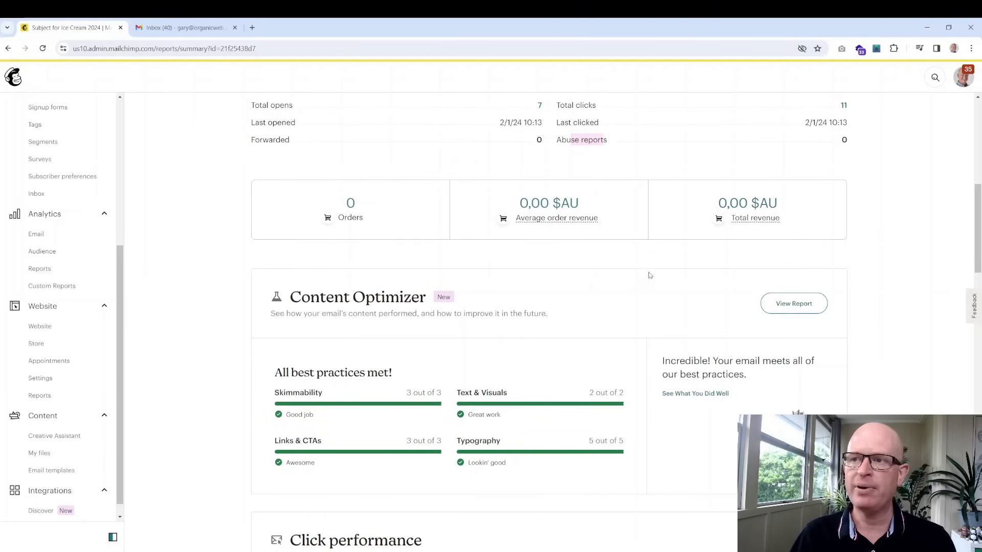
scroll(559, 314, down, 2)
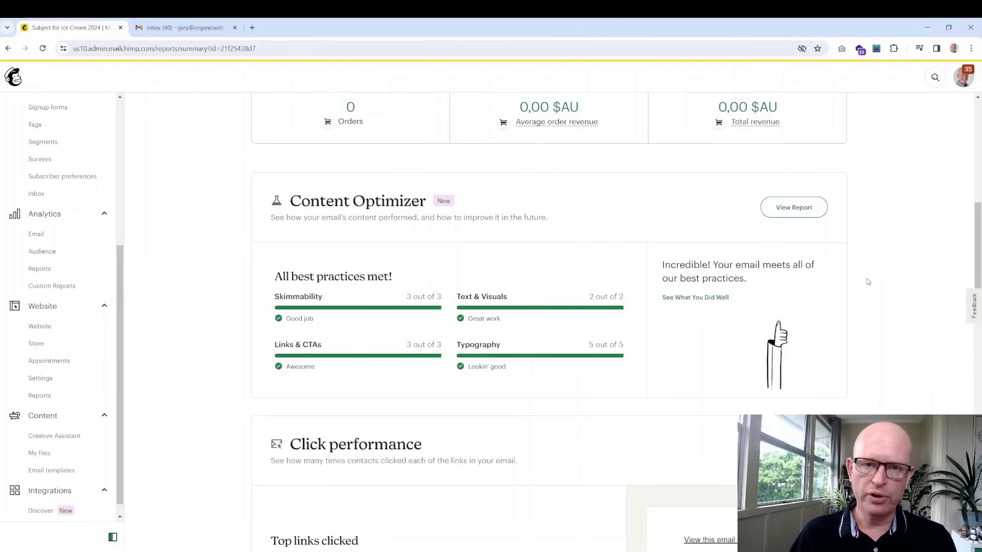
scroll(865, 274, down, 1)
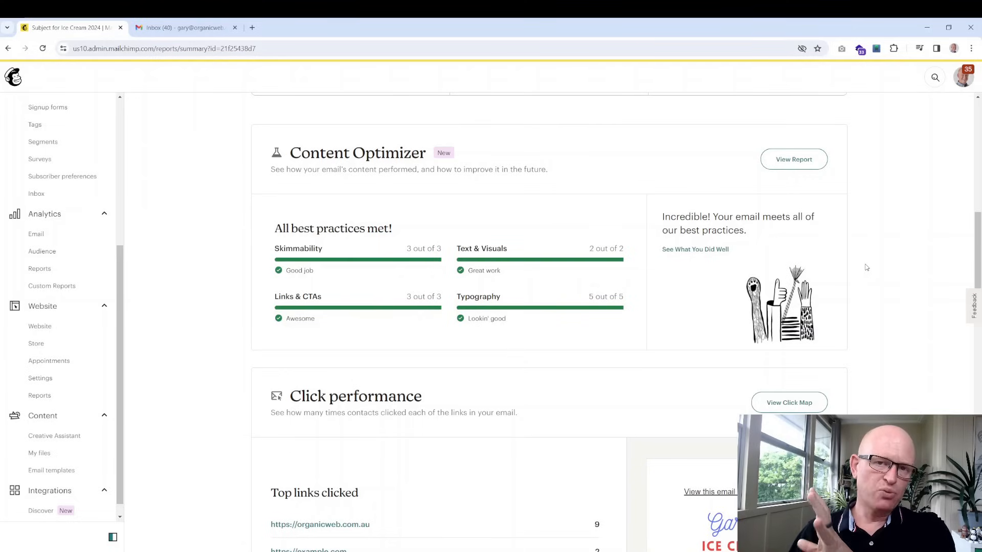
scroll(866, 268, down, 2)
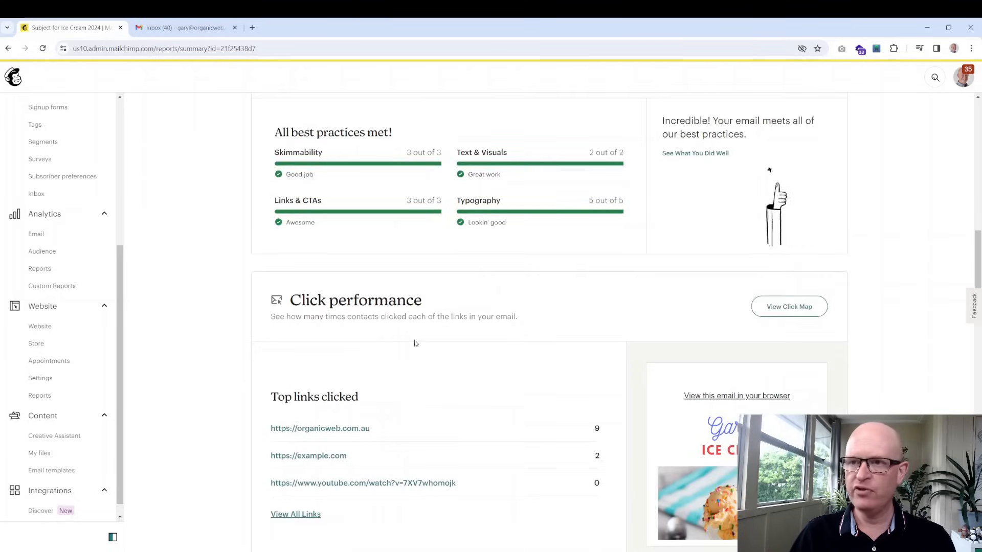
scroll(507, 333, down, 3)
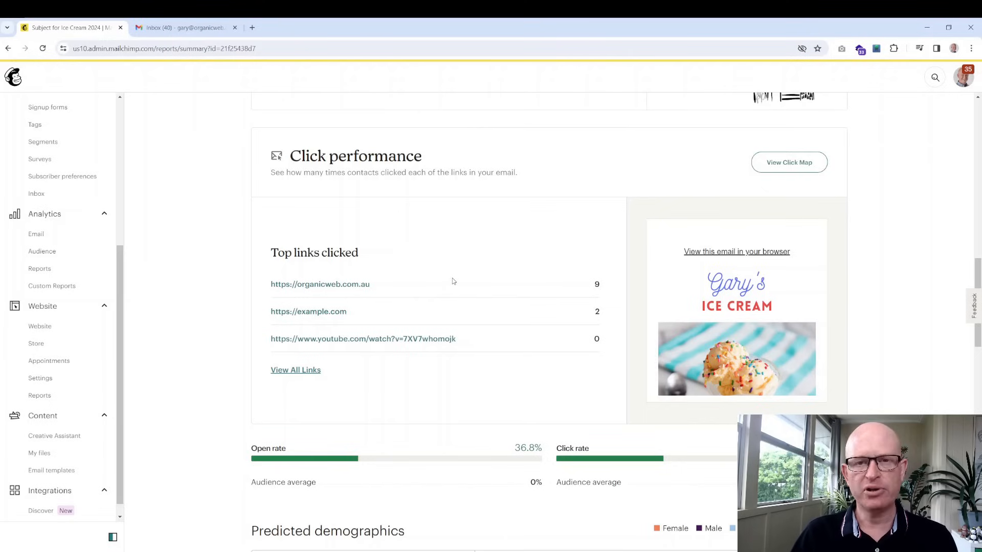
click(777, 163)
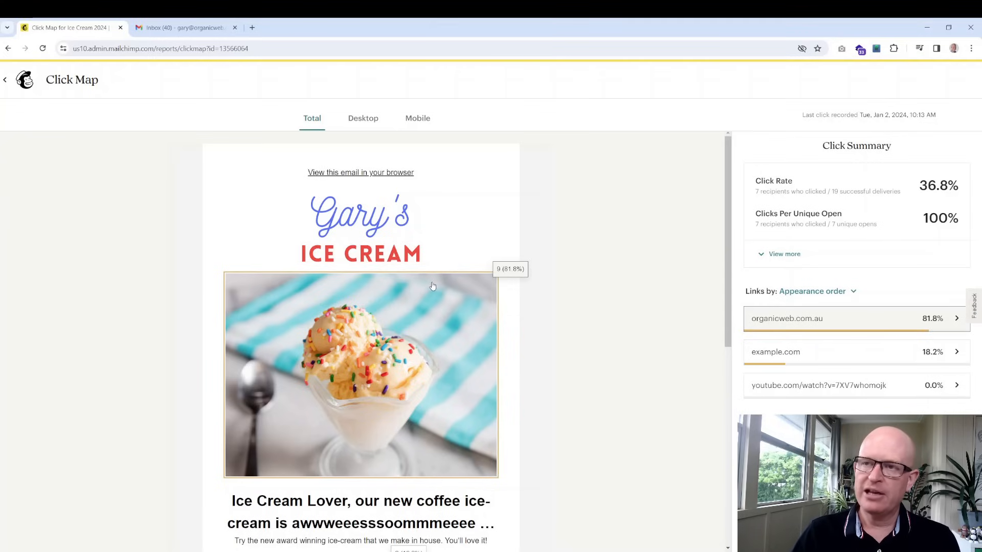
Scroll the Ice Cream 2024 click map: sundae photo 9 clicks (81.8%), Learn more 2 (18.2%), video 0
scroll(435, 296, down, 4)
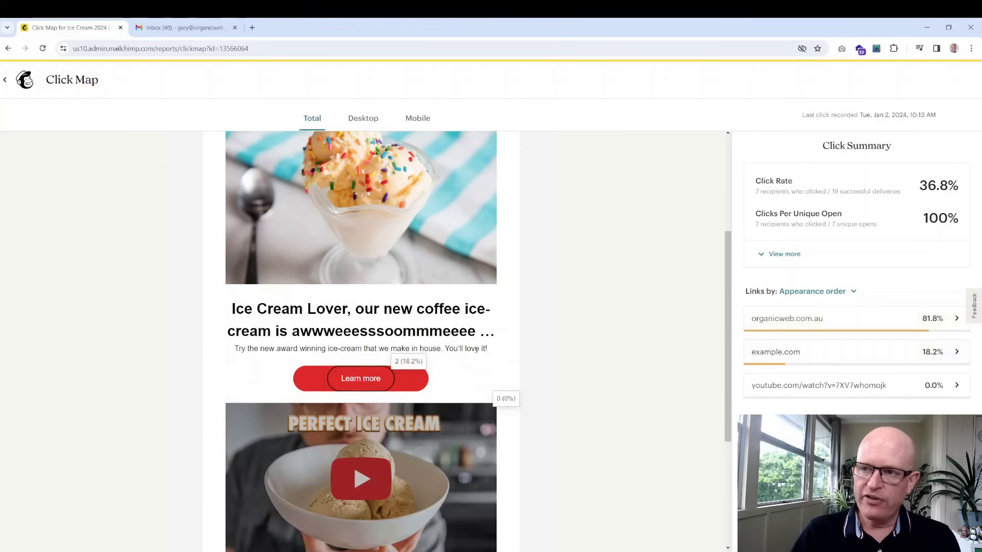
scroll(476, 350, down, 3)
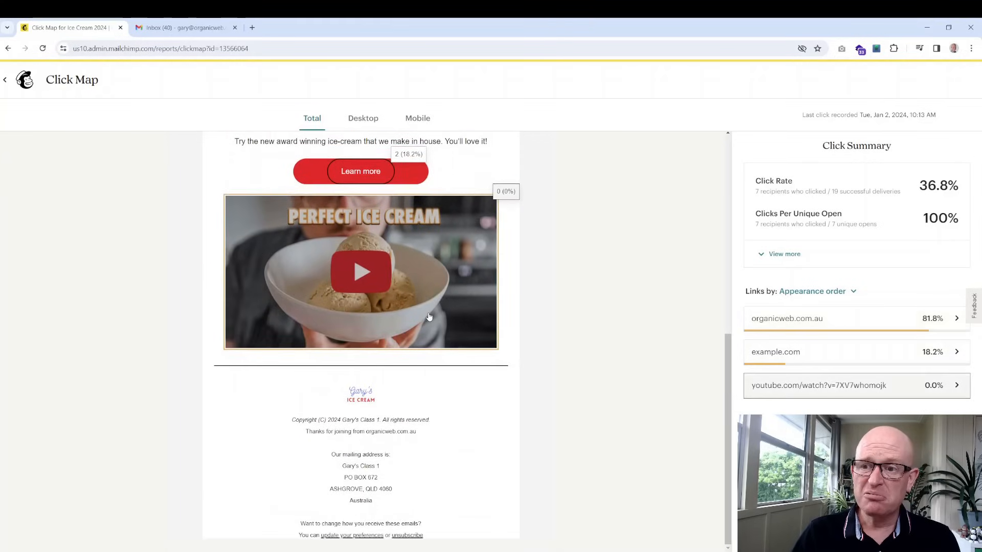
scroll(430, 317, up, 8)
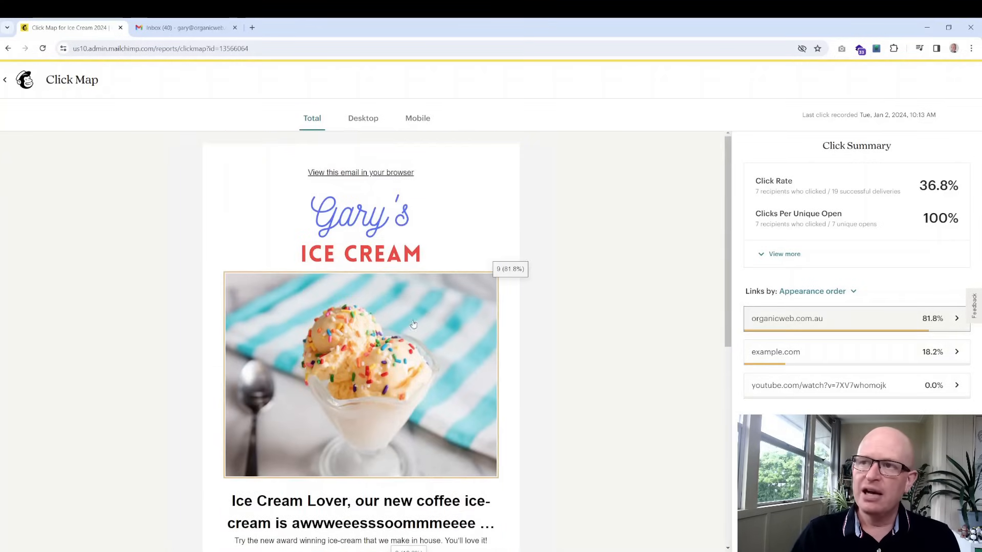
scroll(430, 317, down, 2)
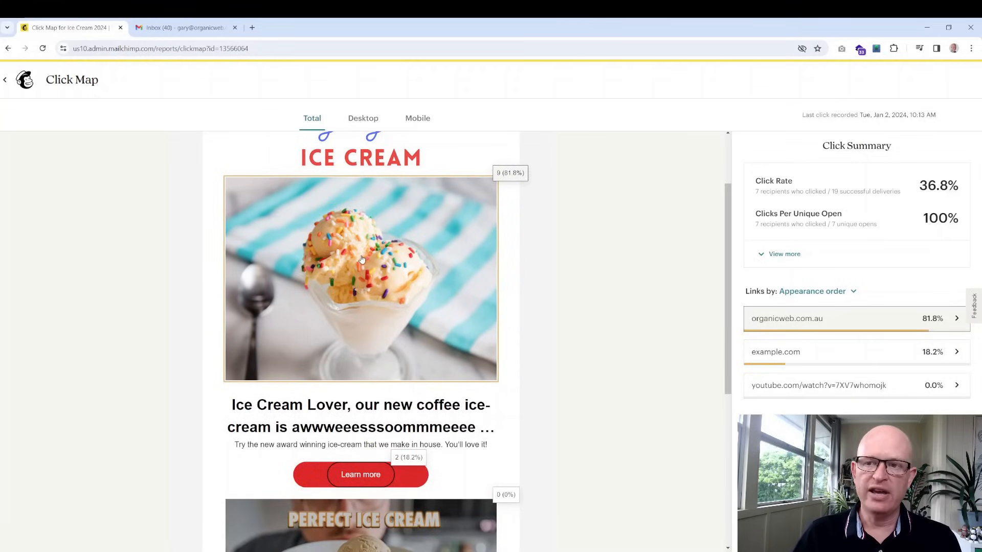
scroll(361, 259, down, 3)
scroll(444, 291, up, 4)
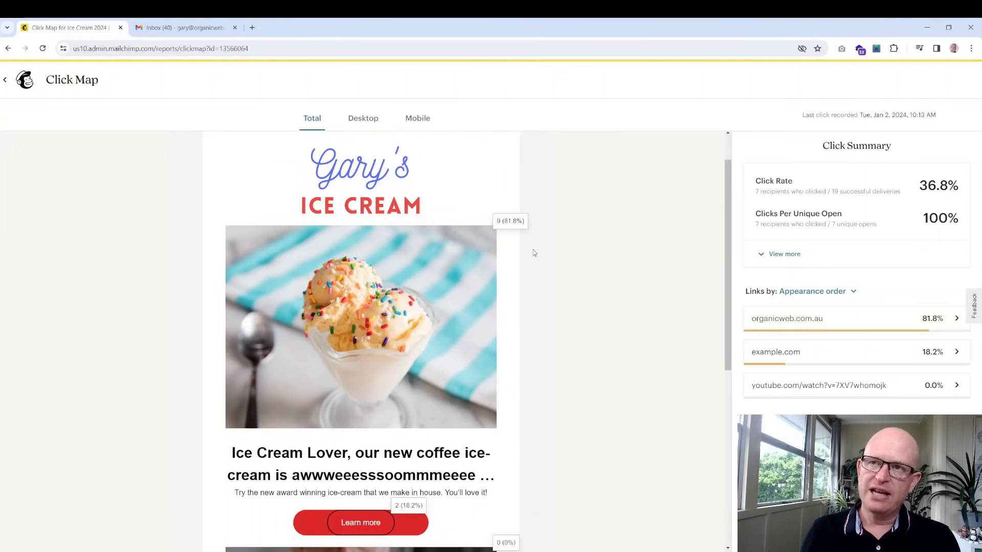
scroll(445, 242, down, 7)
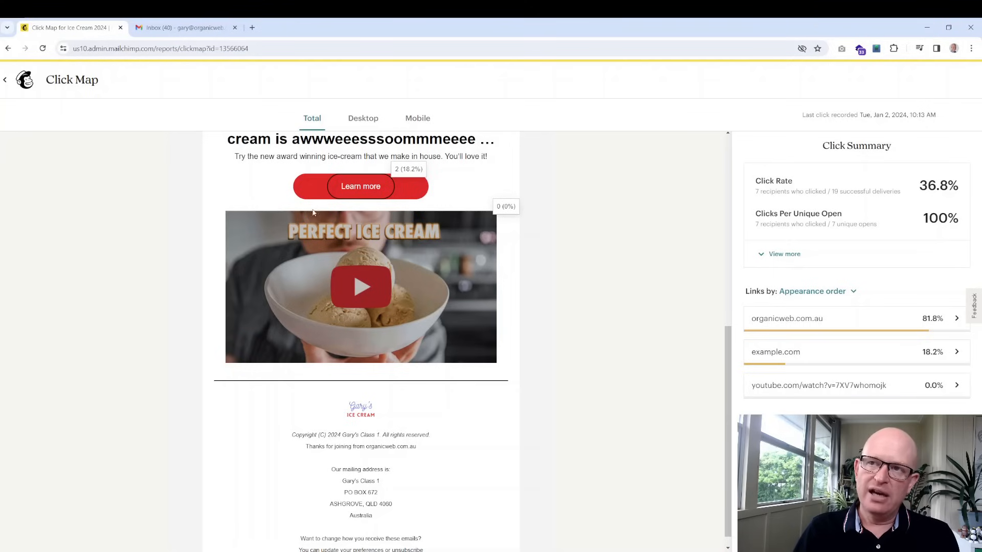
scroll(472, 402, up, 8)
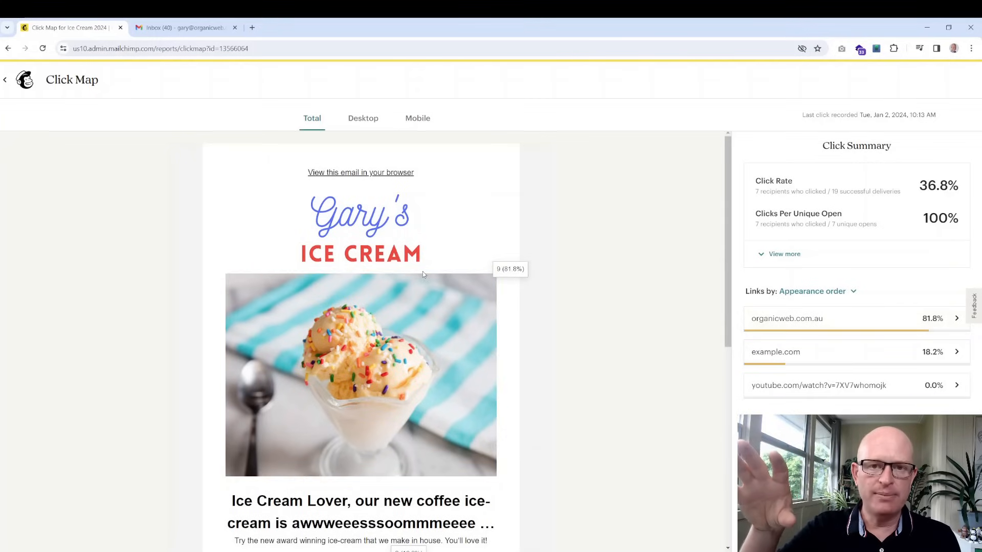
scroll(423, 271, down, 2)
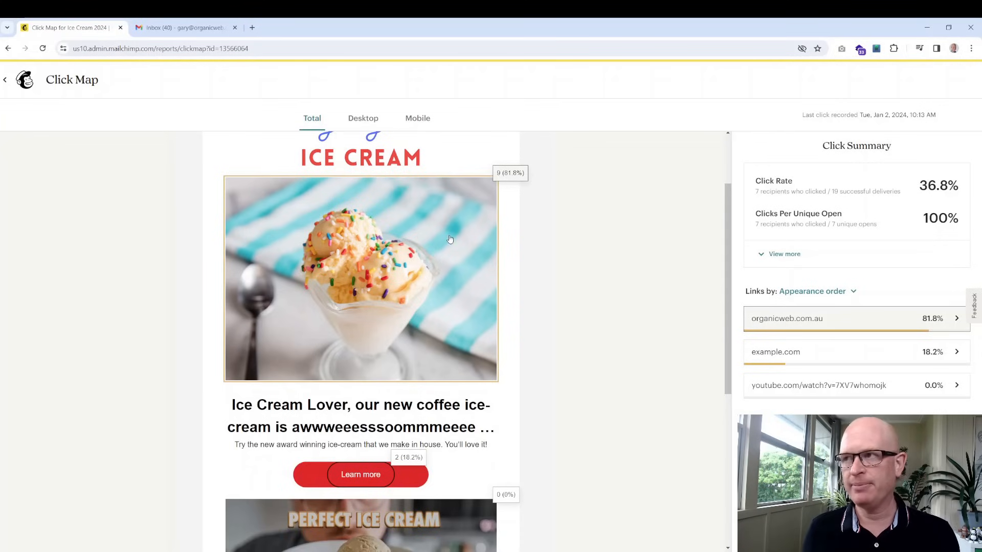
scroll(445, 241, up, 2)
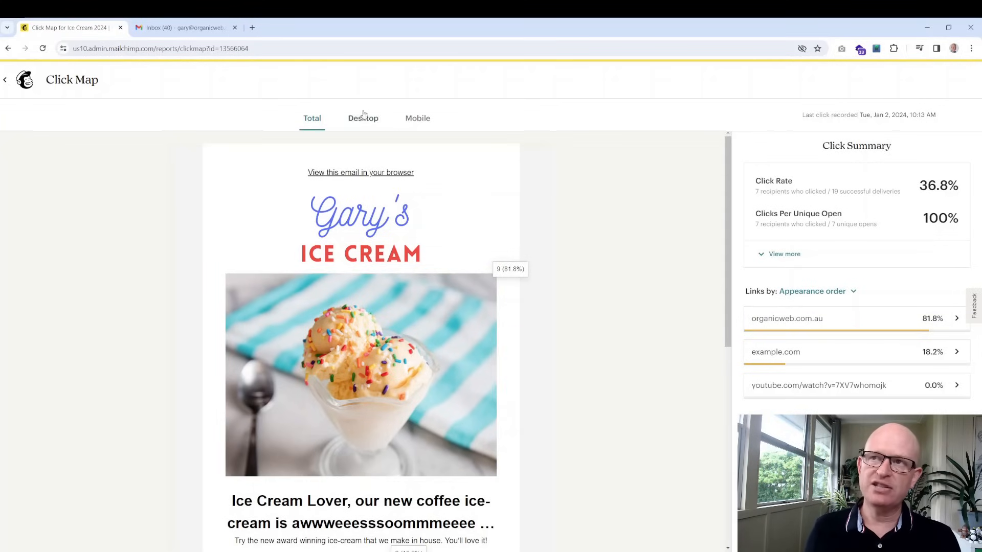
Leave the click map for the report summary and scroll down to the demographics
click(11, 82)
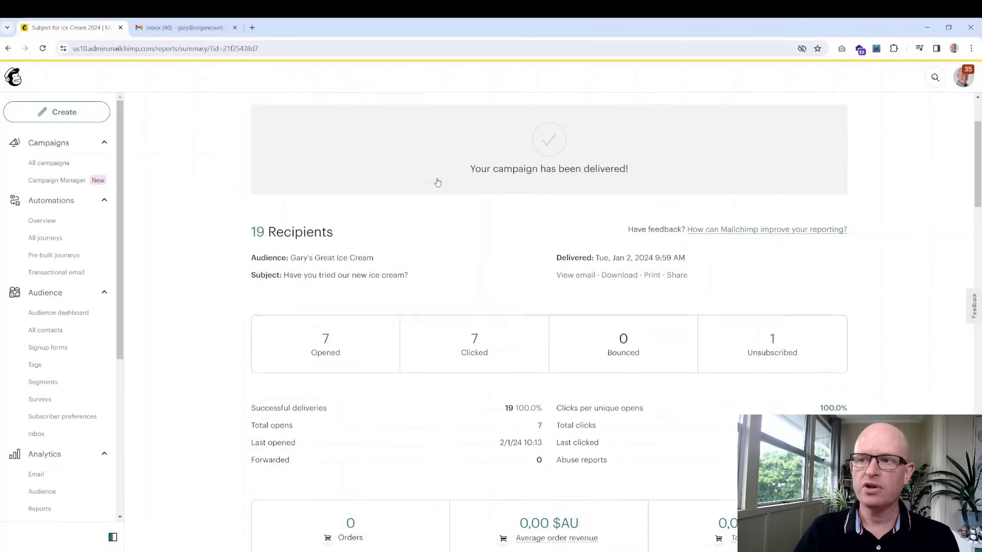
scroll(445, 189, down, 9)
scroll(457, 205, down, 5)
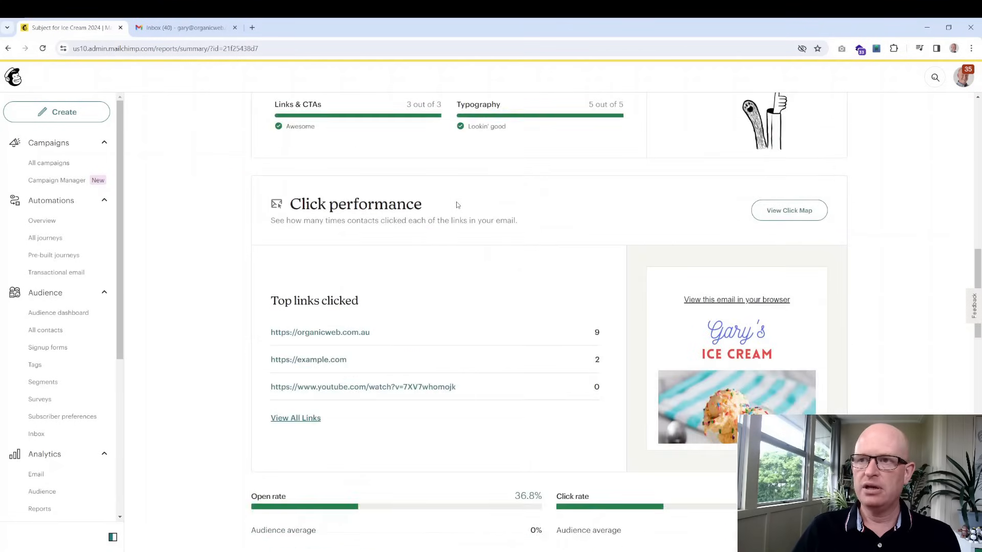
scroll(470, 219, down, 3)
scroll(471, 219, down, 1)
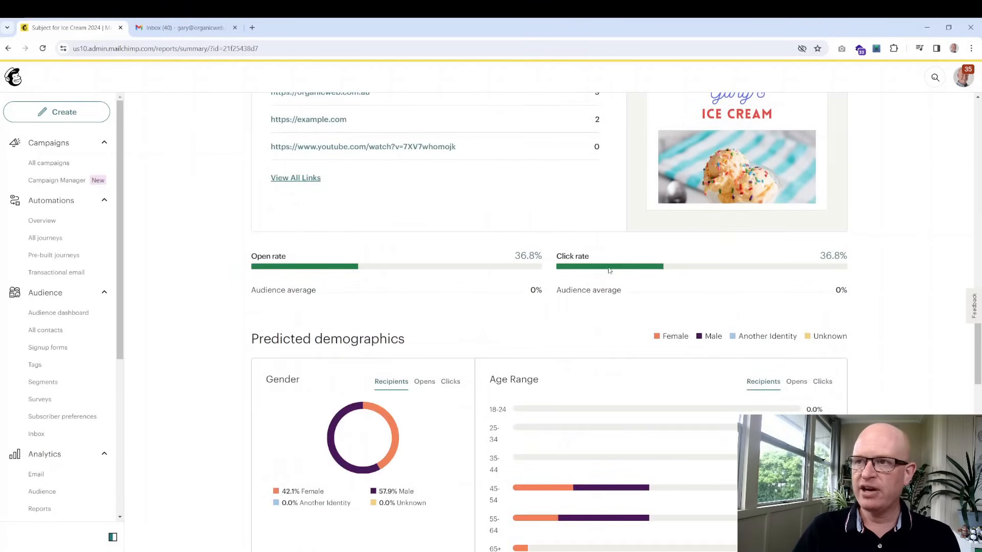
scroll(608, 270, down, 3)
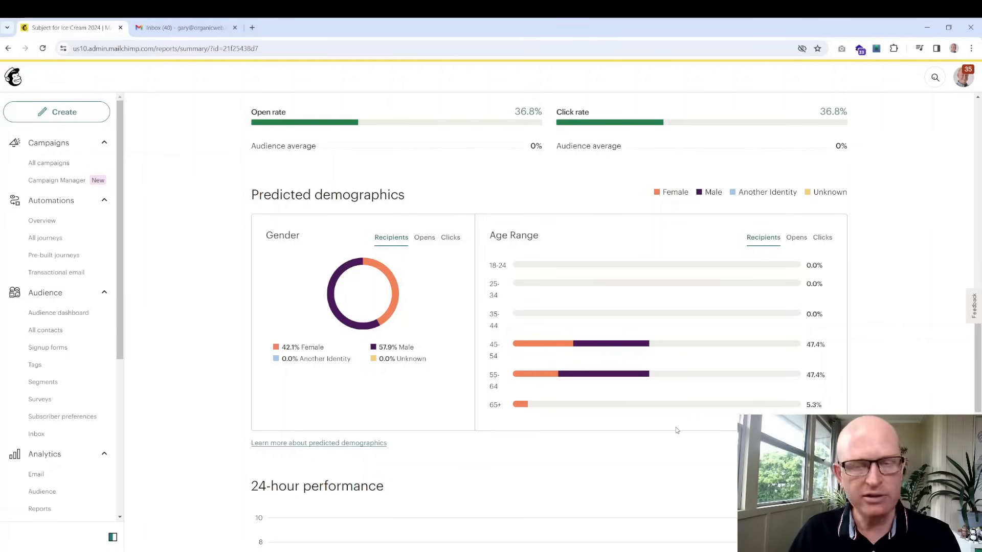
Scroll past 24-hour performance and open the full list of seven subscribers who opened
scroll(666, 420, down, 5)
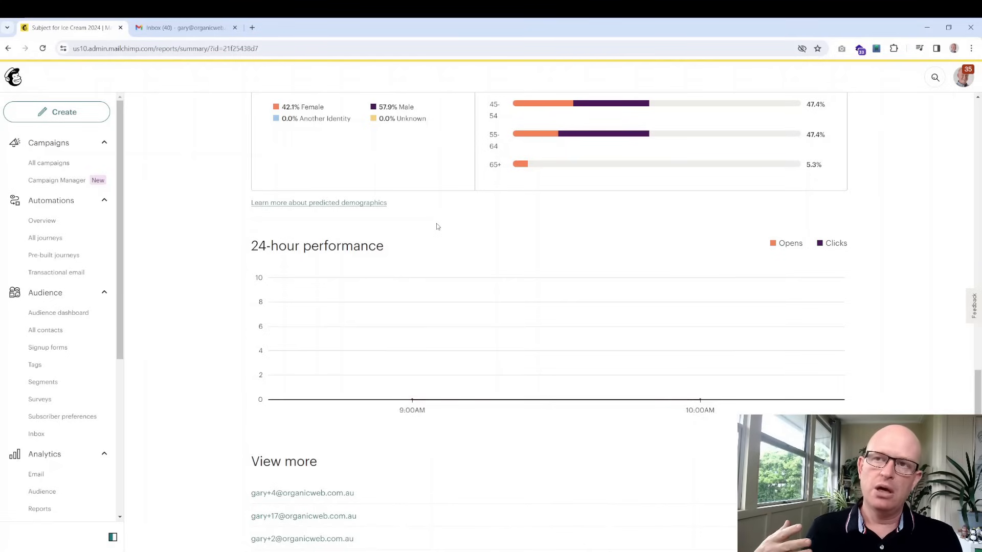
scroll(438, 227, down, 1)
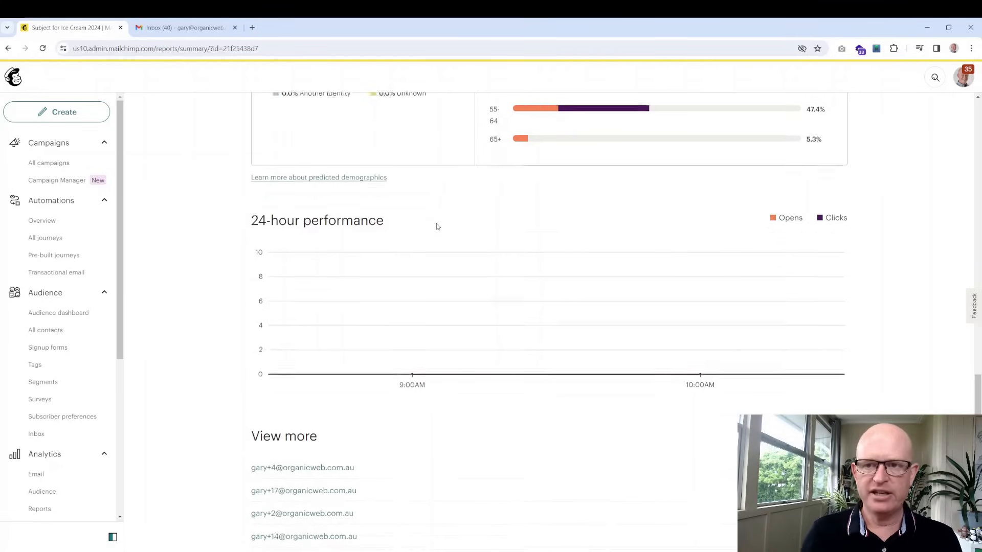
scroll(437, 226, down, 3)
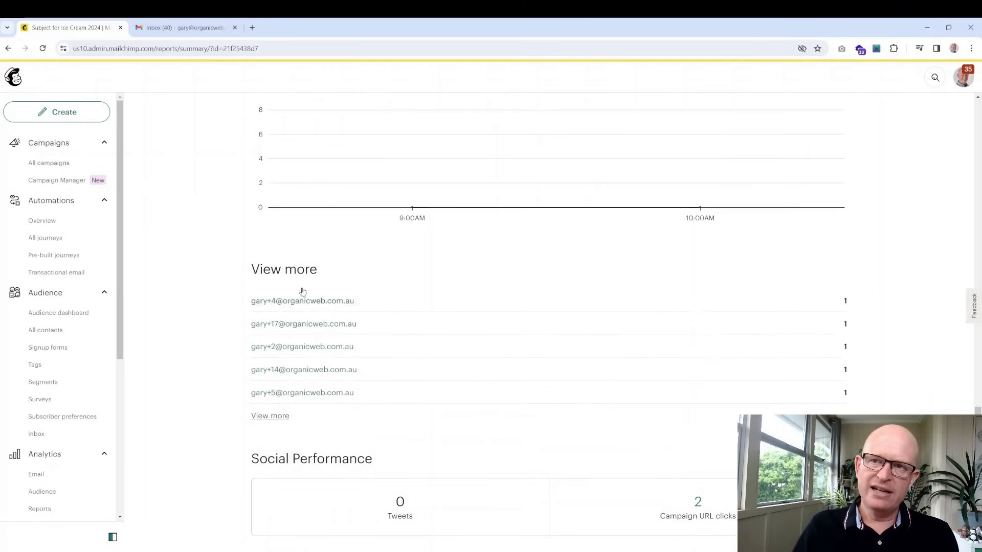
click(273, 421)
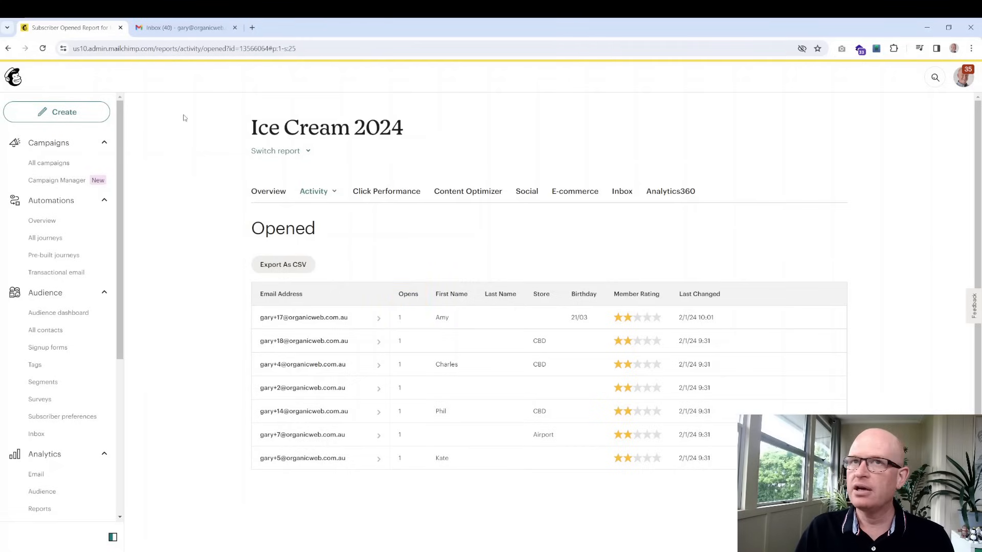
Go back to the report summary showing 19 recipients, 7 opened, 7 clicked, 0 bounced
key(alt+Left)
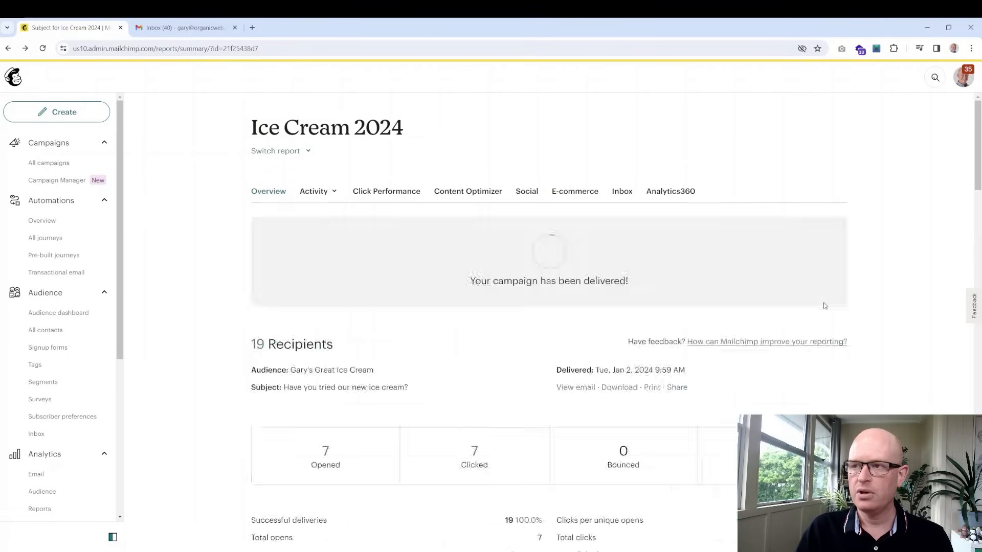
scroll(822, 306, down, 15)
scroll(815, 326, down, 10)
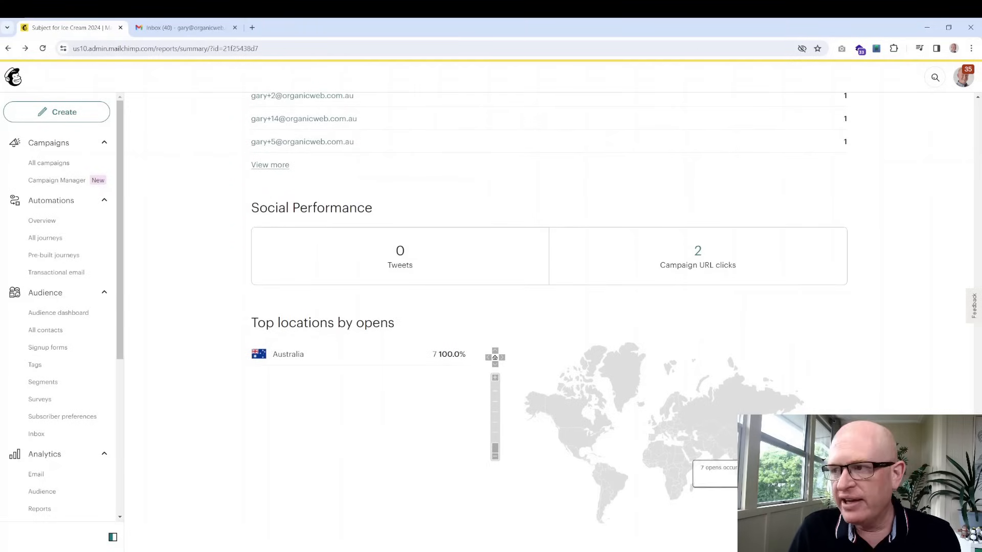
Highlight the Top locations by opens heading, then open the campaign activity breakdown list
drag(251, 324, 396, 328)
click(405, 322)
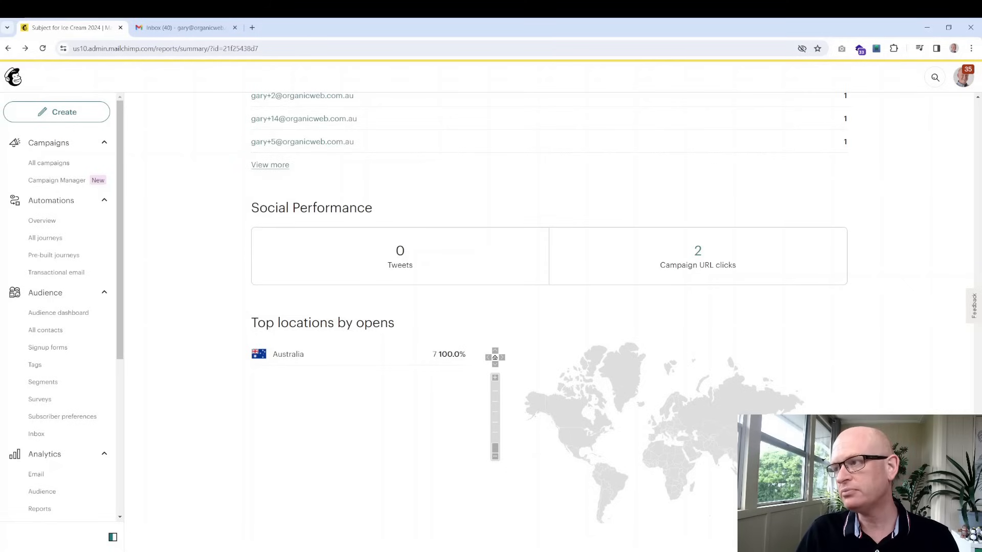
scroll(306, 199, up, 15)
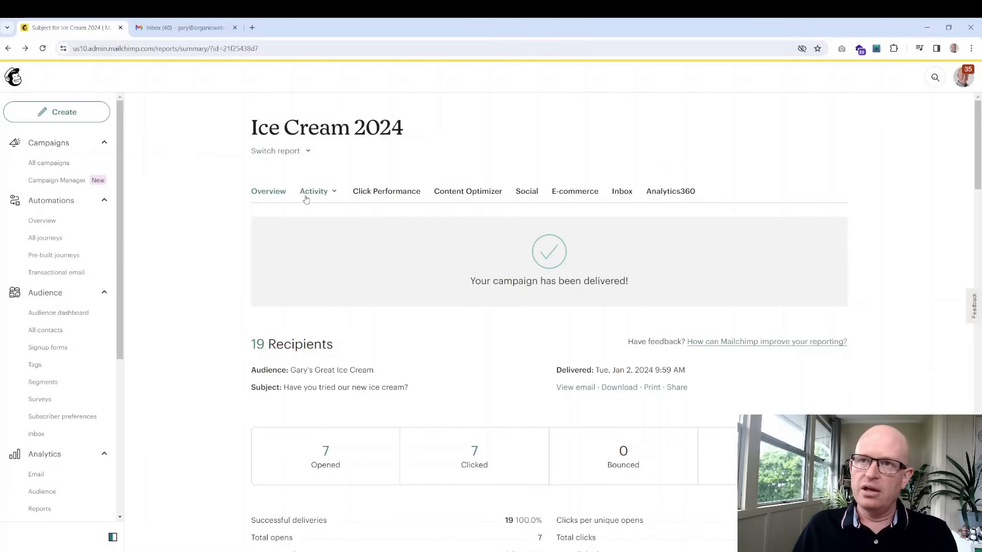
click(313, 197)
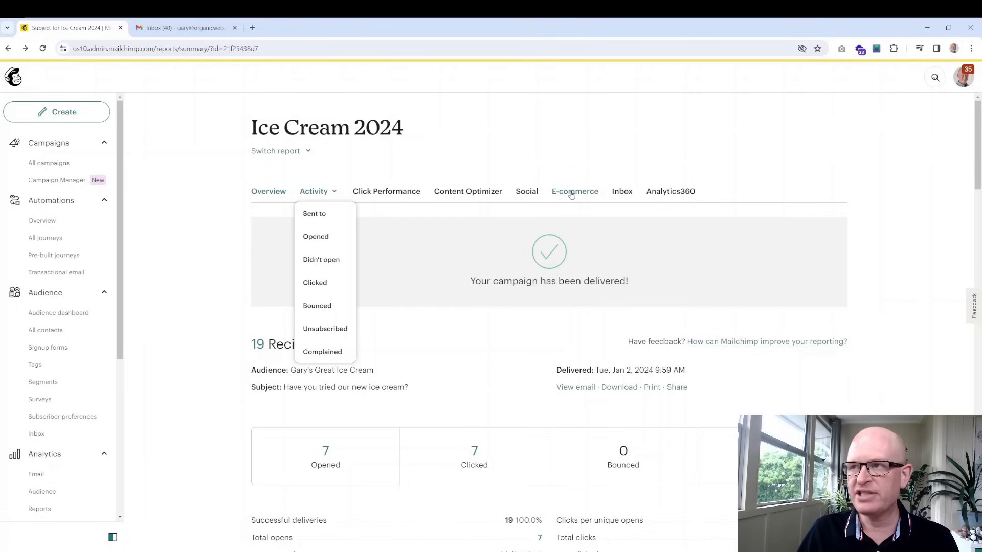
click(738, 166)
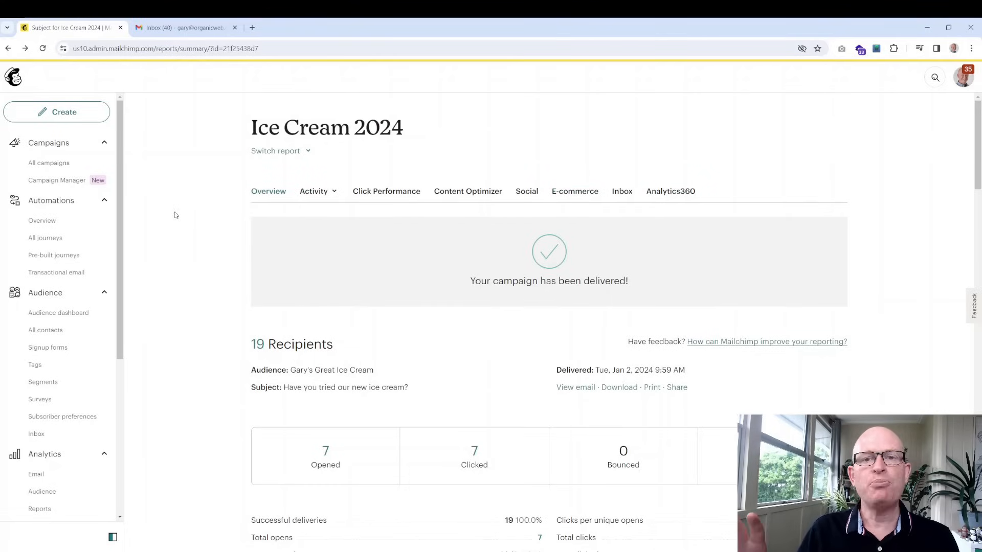
scroll(174, 216, down, 2)
scroll(82, 220, down, 5)
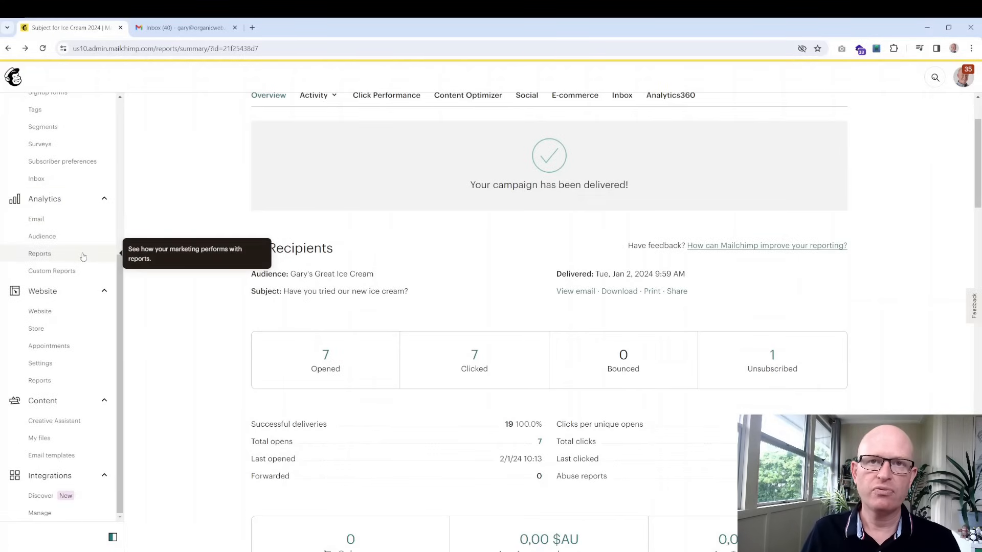
click(74, 216)
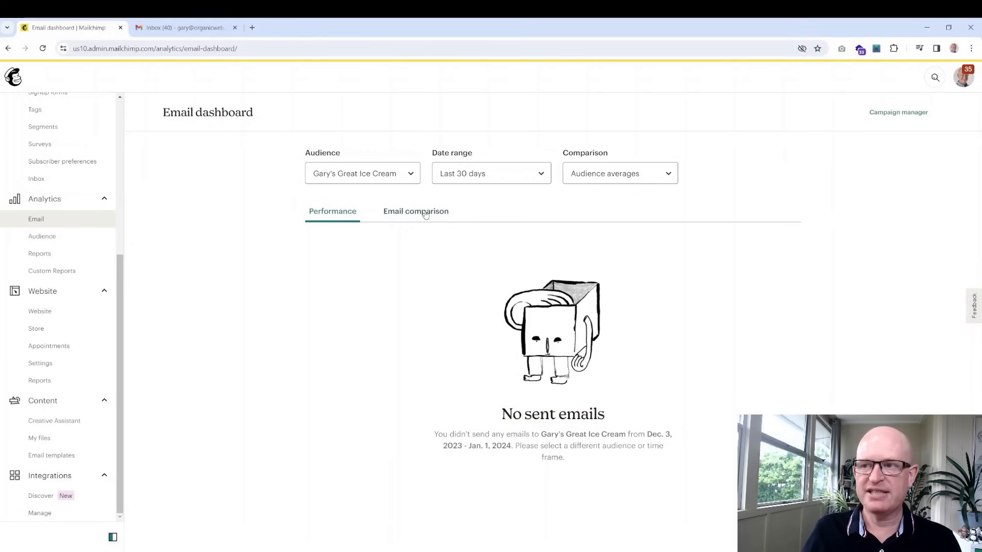
Check the Email Comparison options unchanged, then browse the Audience dashboard's 19 subscribed contacts
click(609, 187)
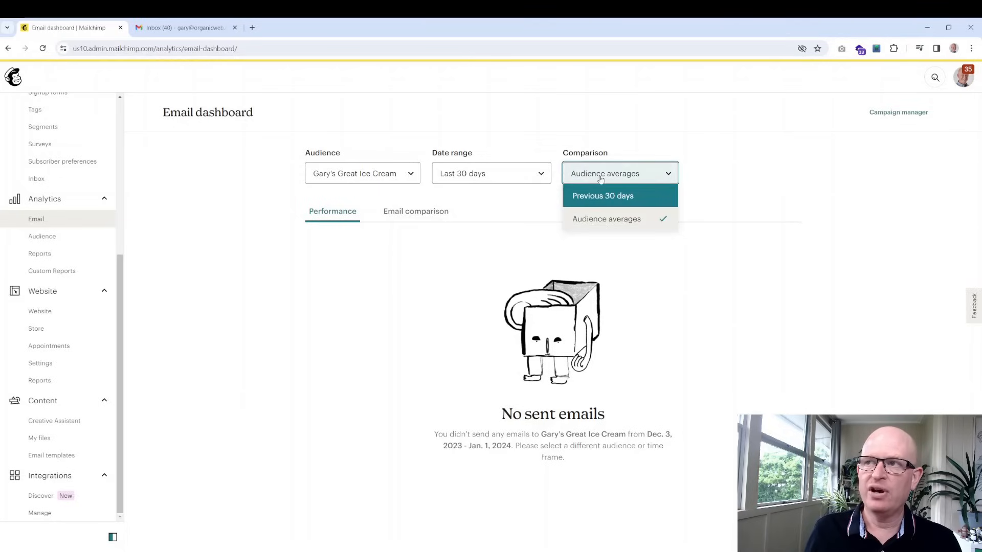
click(727, 175)
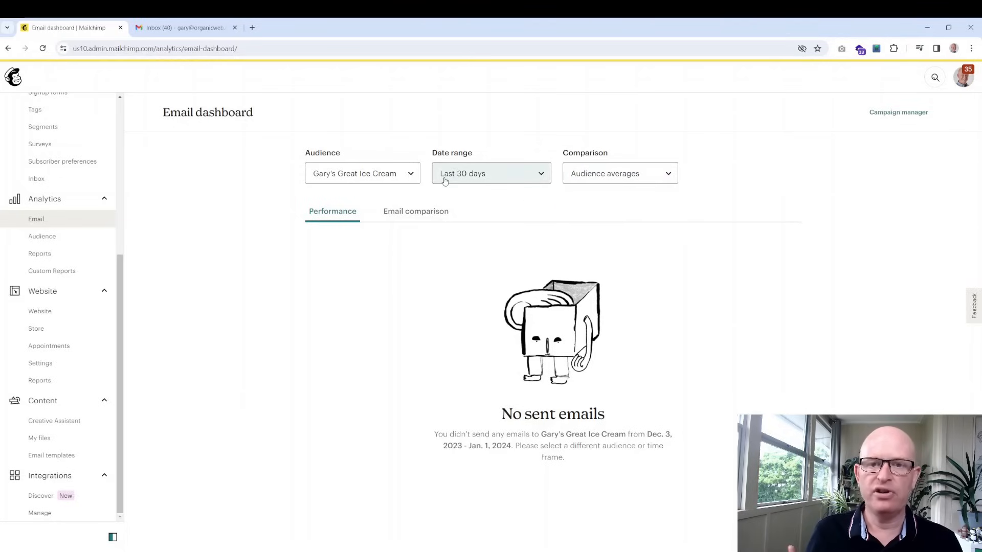
click(41, 239)
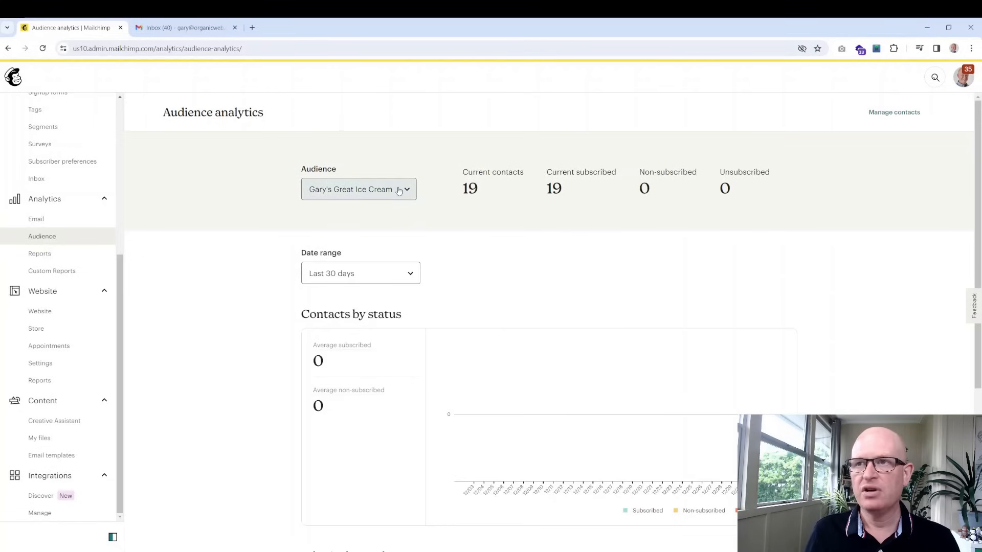
scroll(621, 233, down, 3)
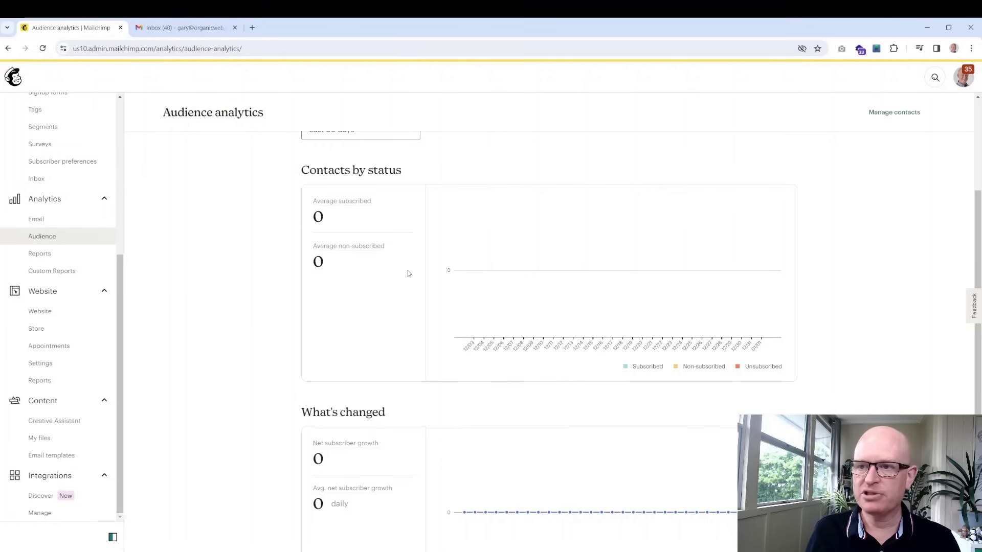
scroll(408, 274, down, 2)
scroll(407, 281, up, 5)
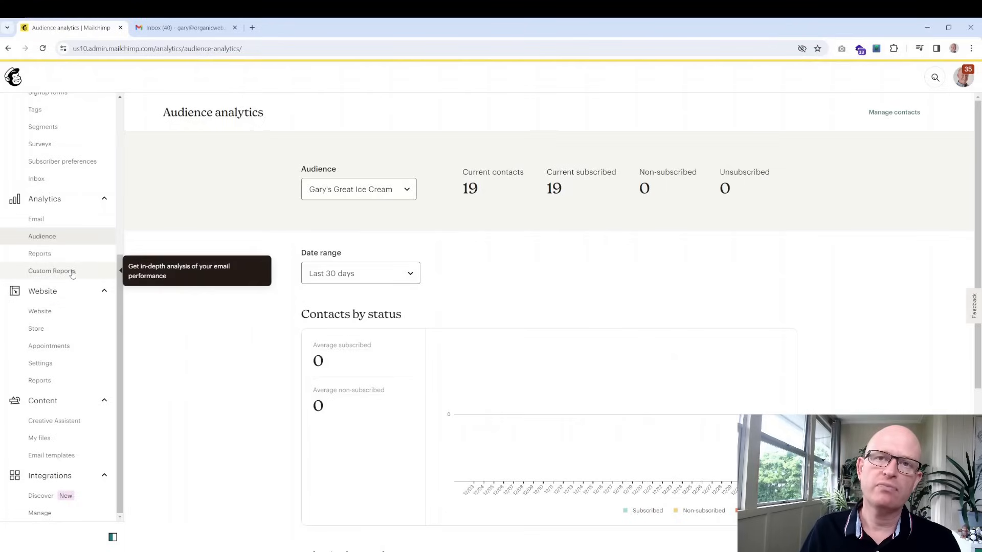
click(68, 272)
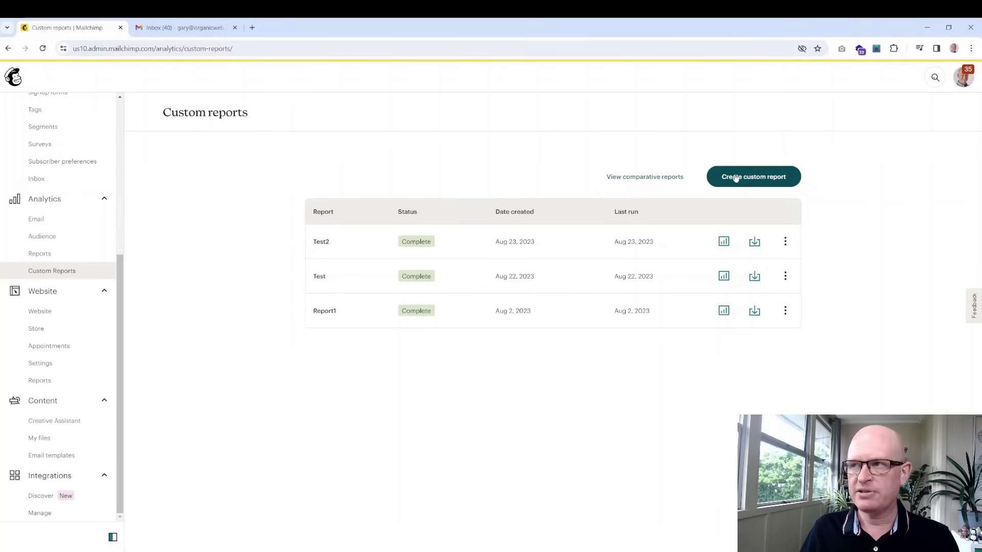
Go to the comparative reports list and start a new comparative report
click(667, 180)
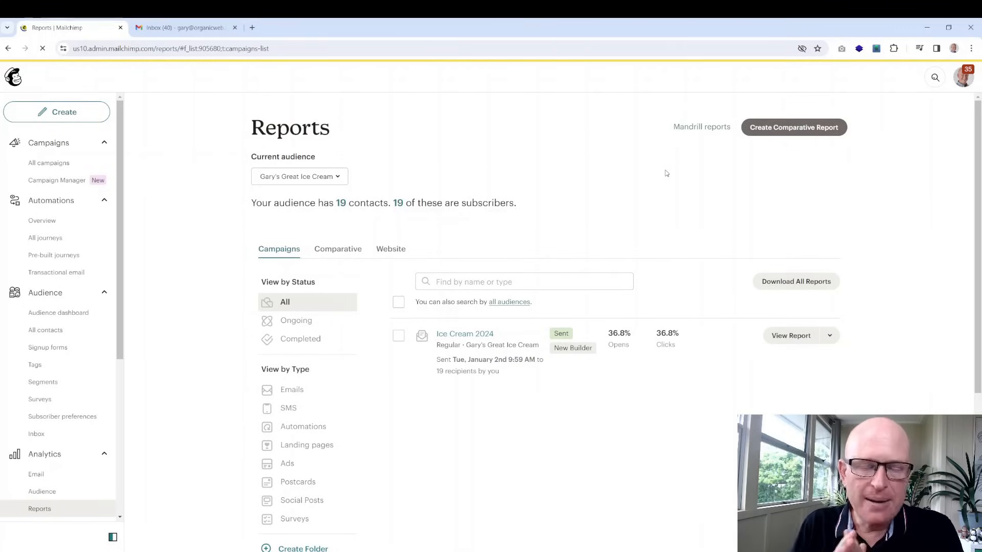
click(781, 131)
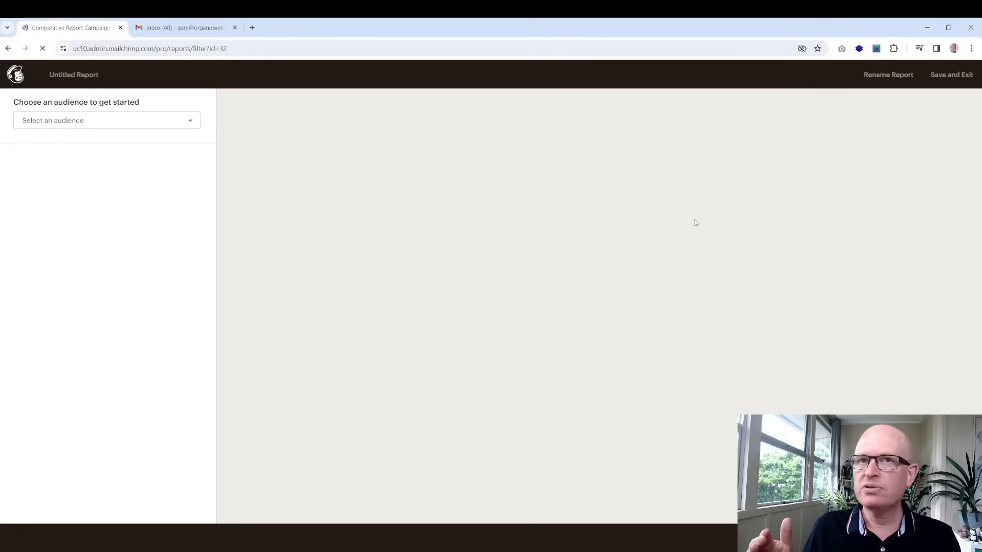
Set the report audience to OrganicWeb.com.au and generate results for all six campaigns
click(147, 123)
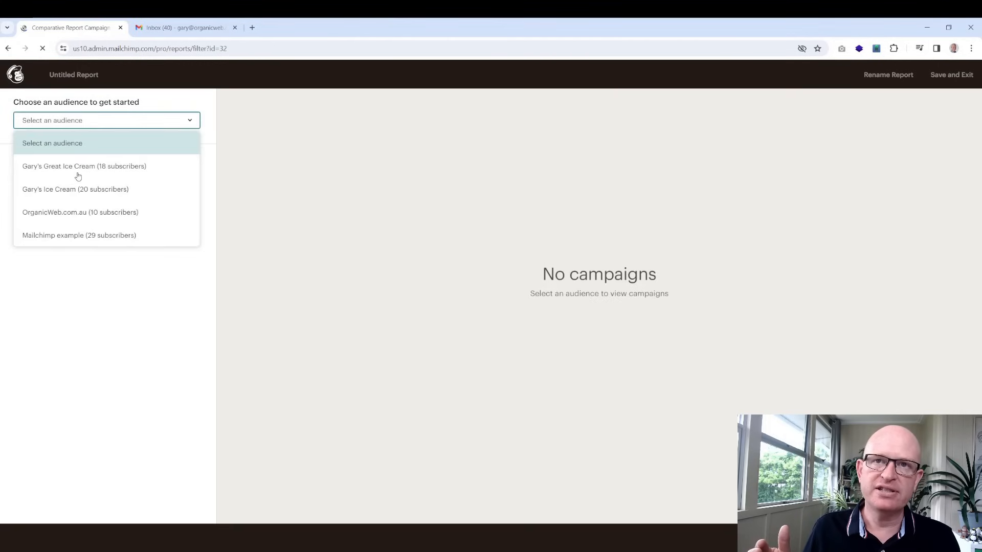
click(104, 167)
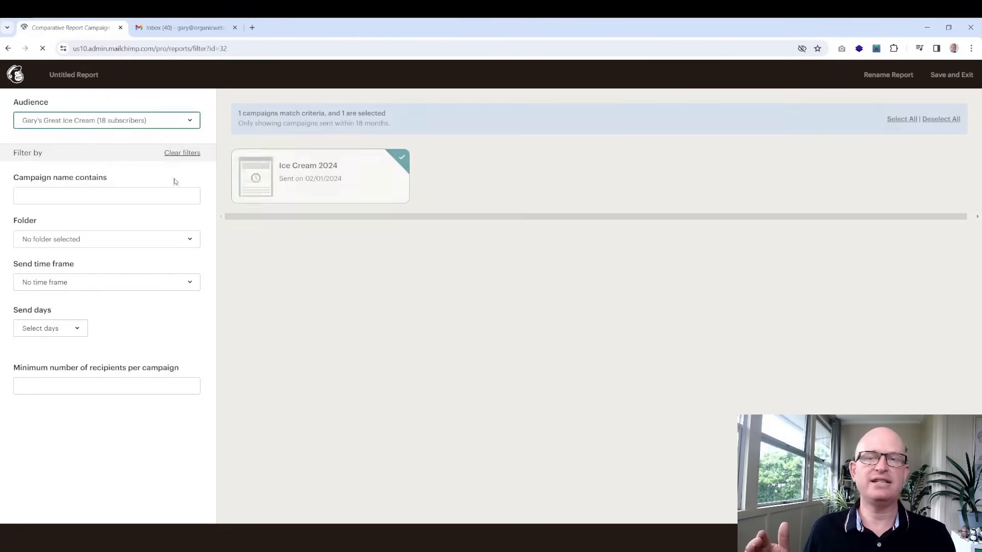
click(164, 121)
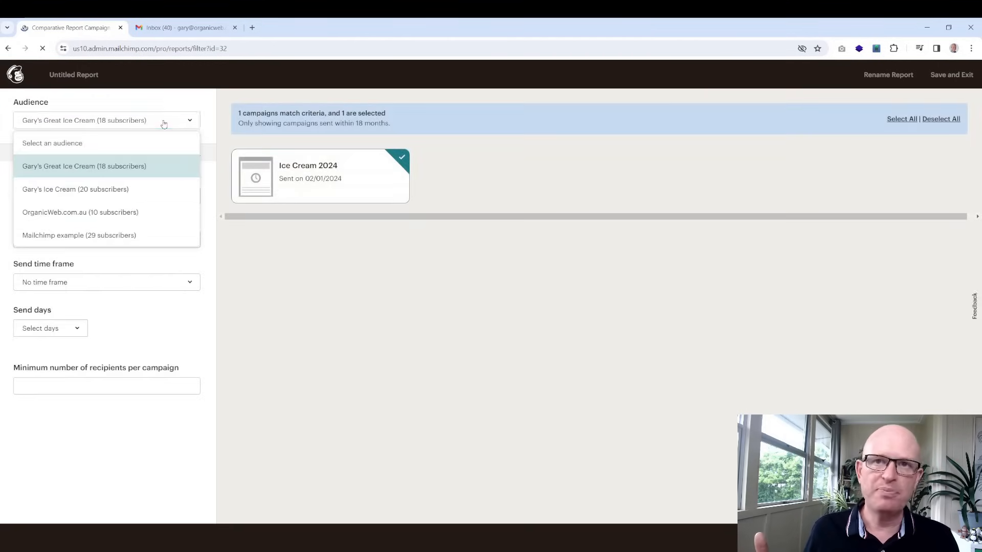
click(116, 235)
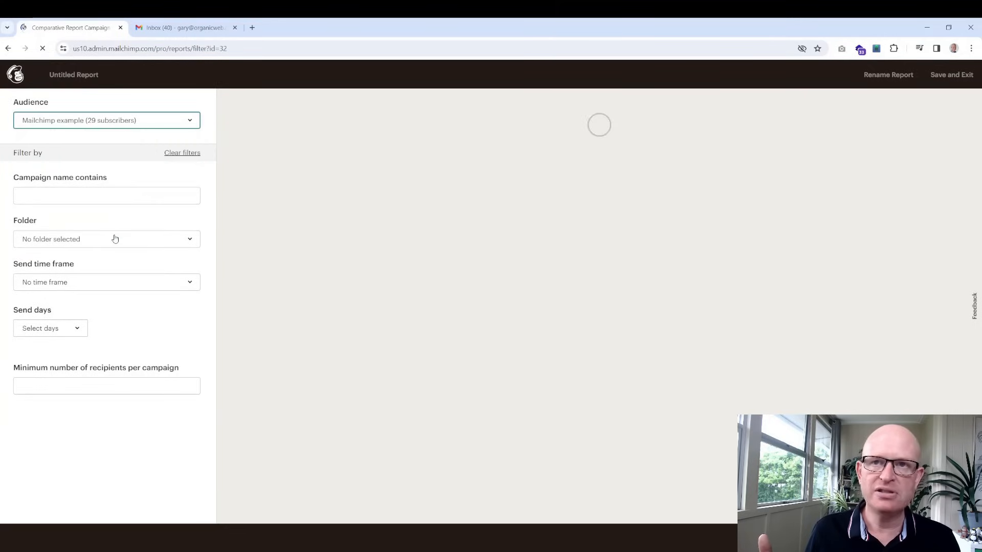
click(141, 125)
click(164, 211)
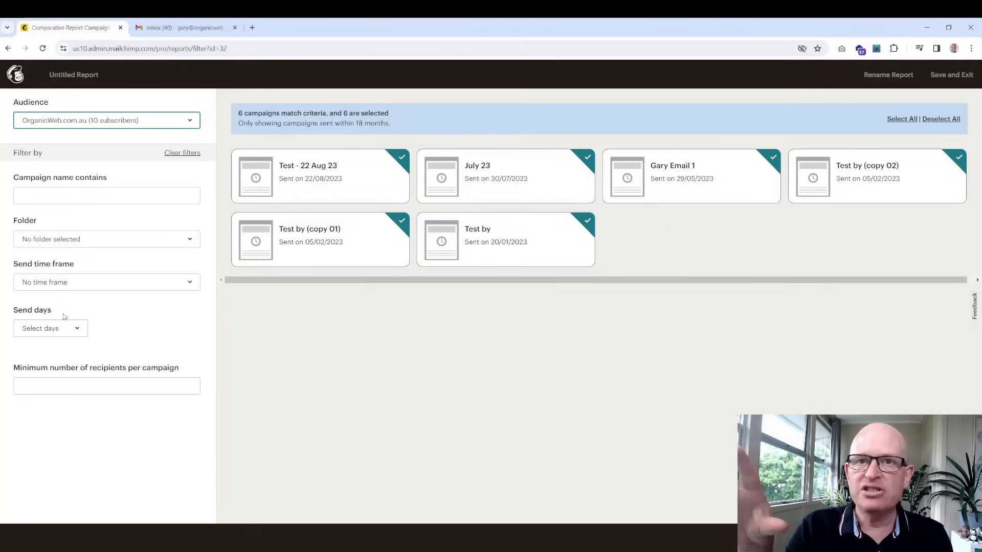
click(235, 340)
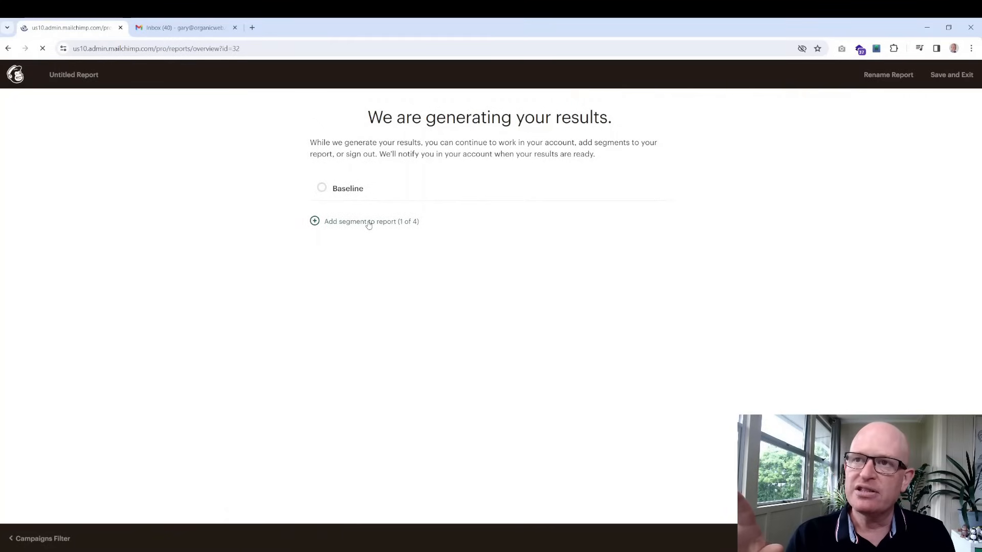
Add a segment renamed after a contact, with condition First Name is that contact's first name
click(368, 222)
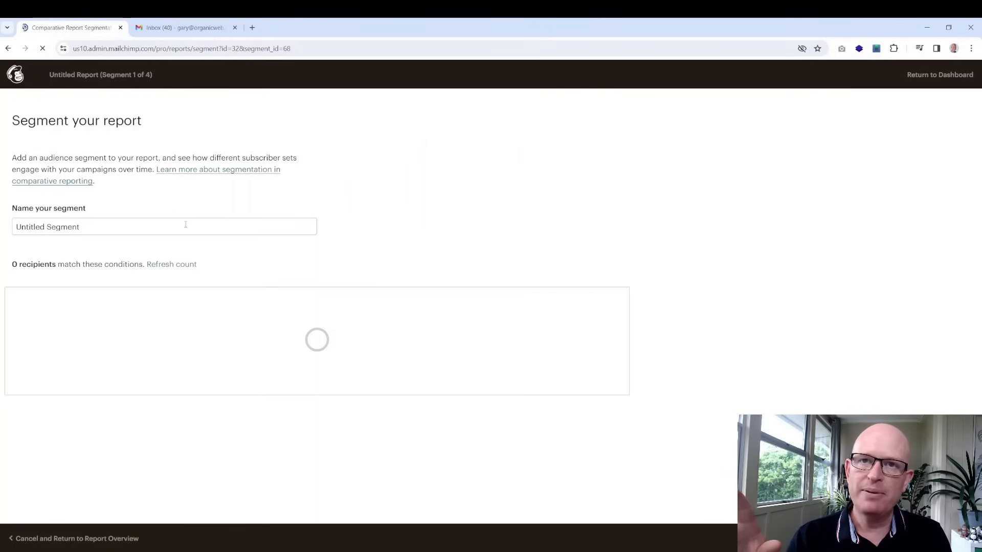
click(184, 226)
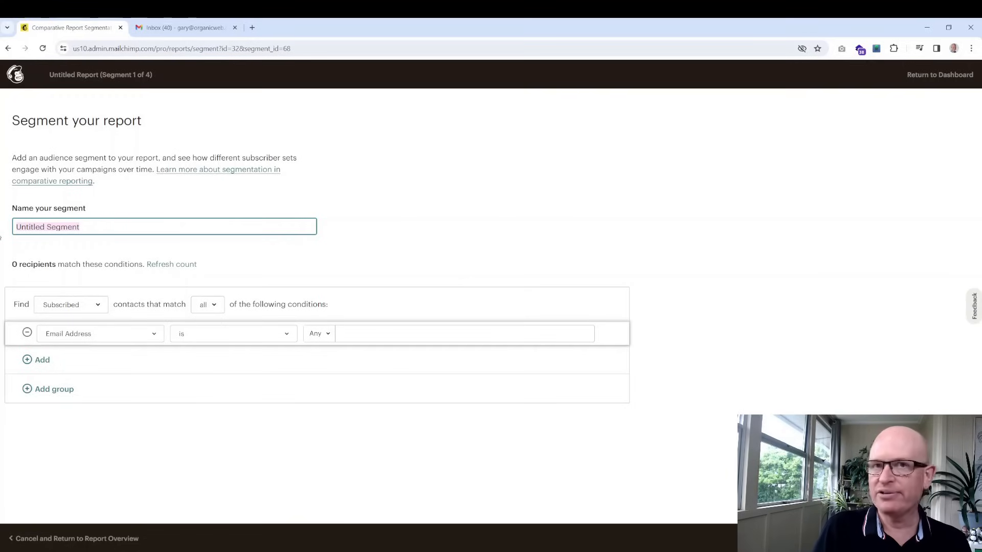
text(Gary)
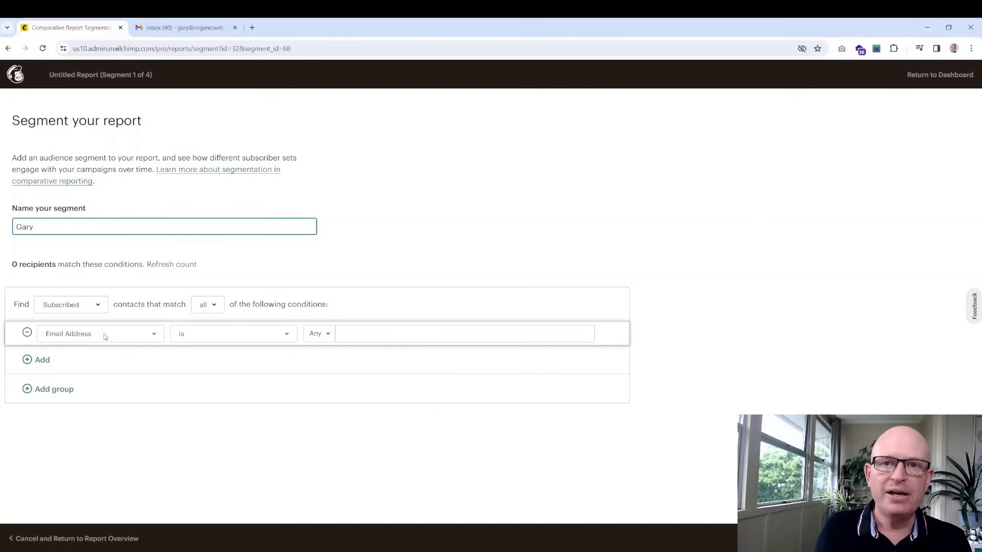
click(138, 334)
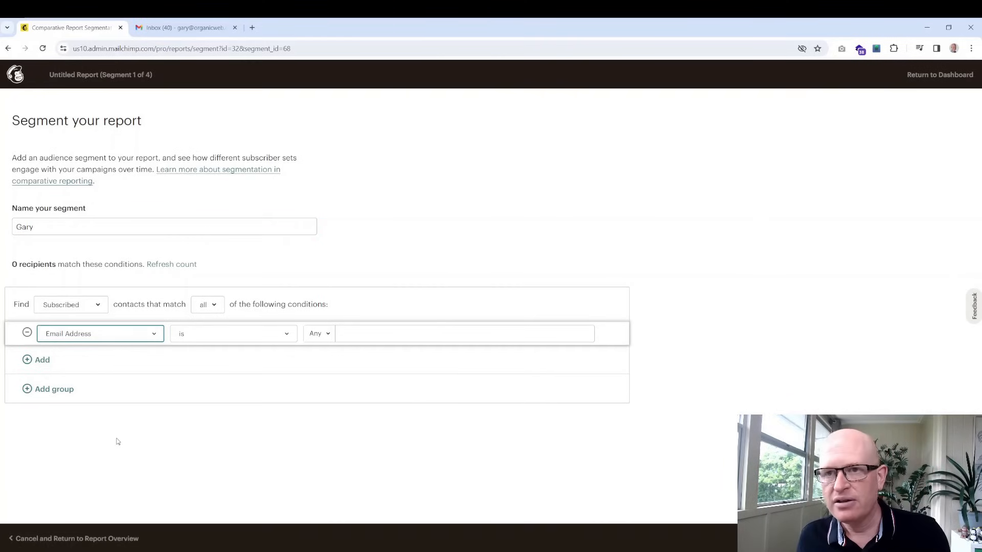
key(Down)
click(377, 335)
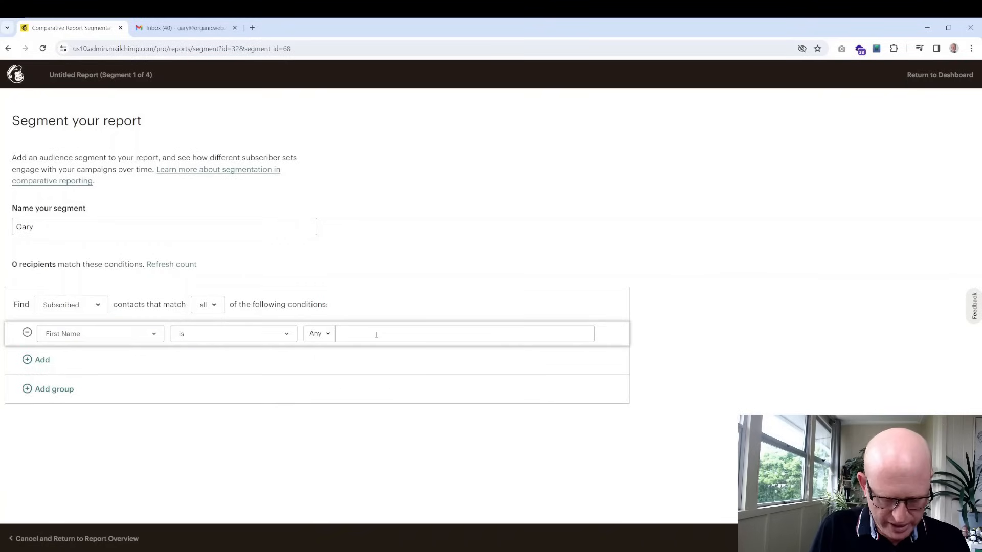
text(gary)
key(Return)
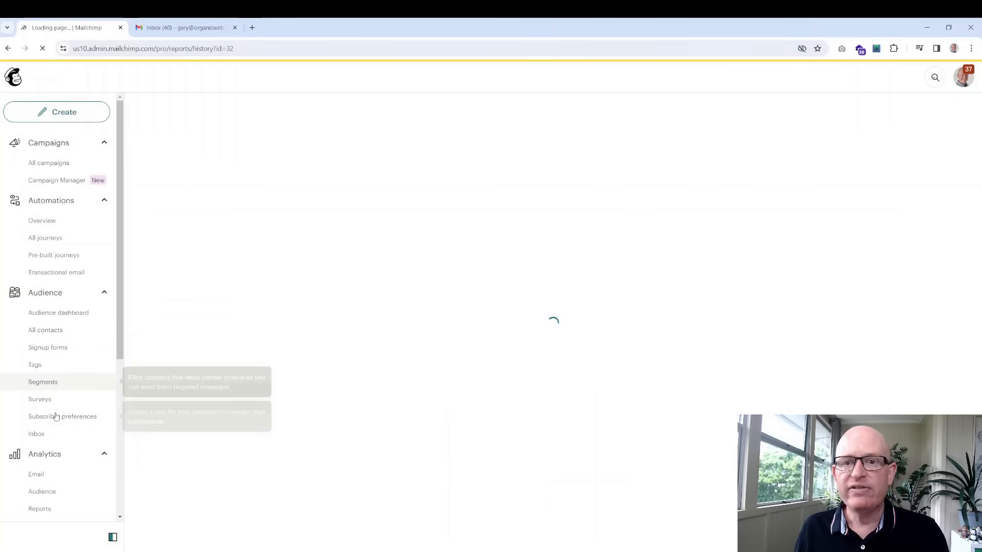
scroll(72, 404, down, 4)
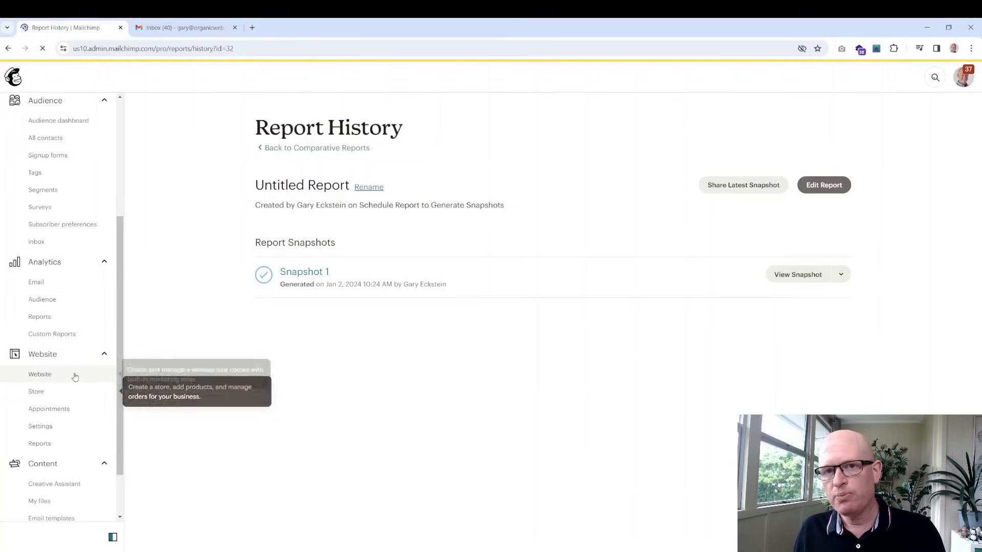